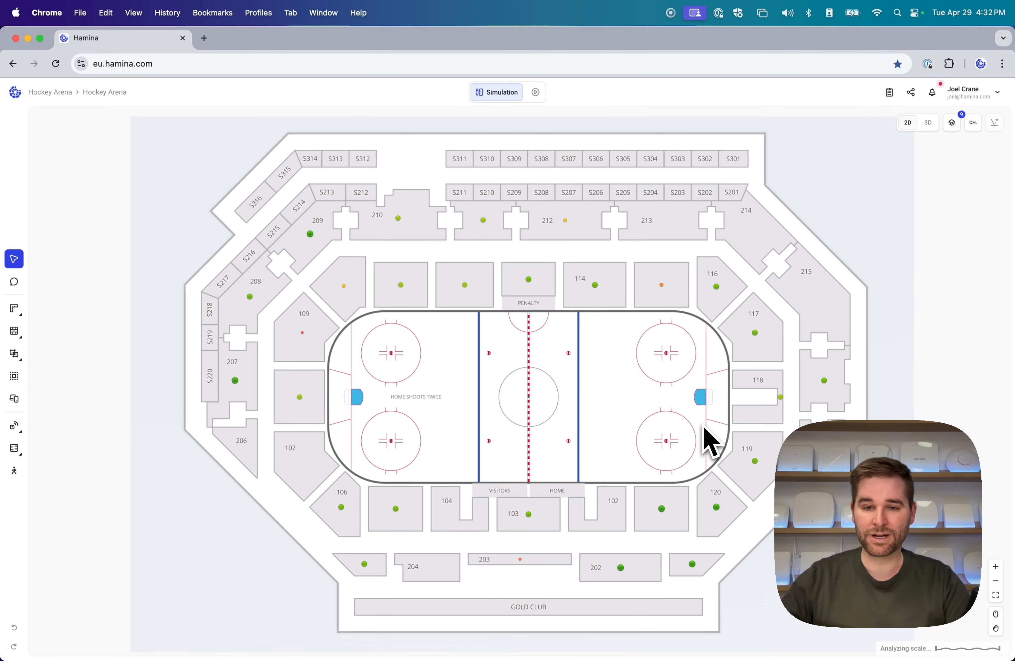
- Look at the hockey arena map in 3D and return to the 2D view
scroll(681, 439, "up", 5)
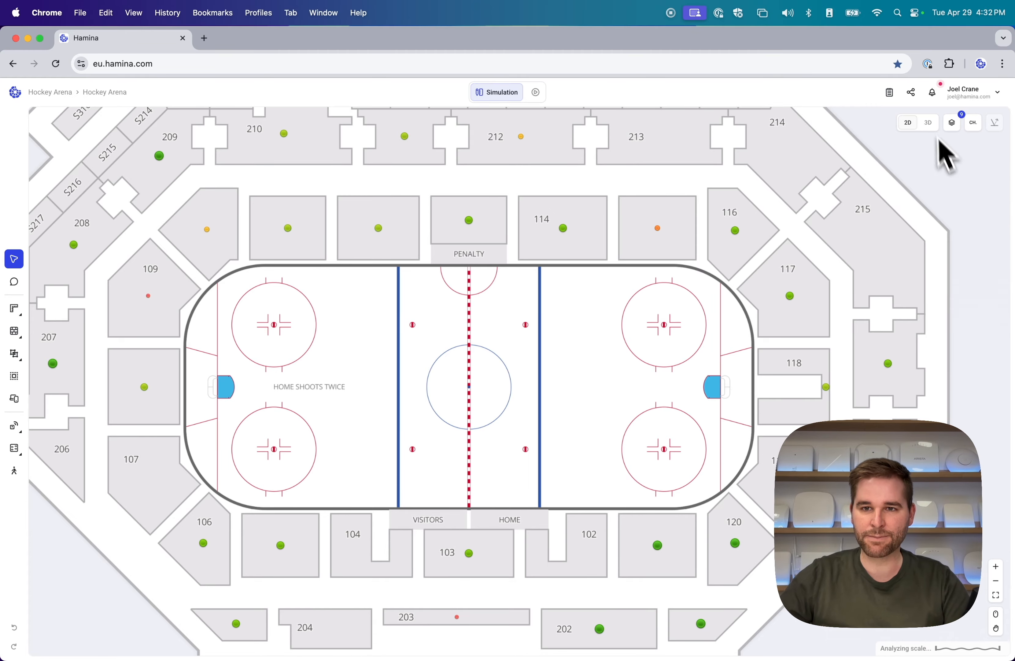
left_click(929, 124)
left_click_drag(782, 374, 643, 347)
left_click(908, 123)
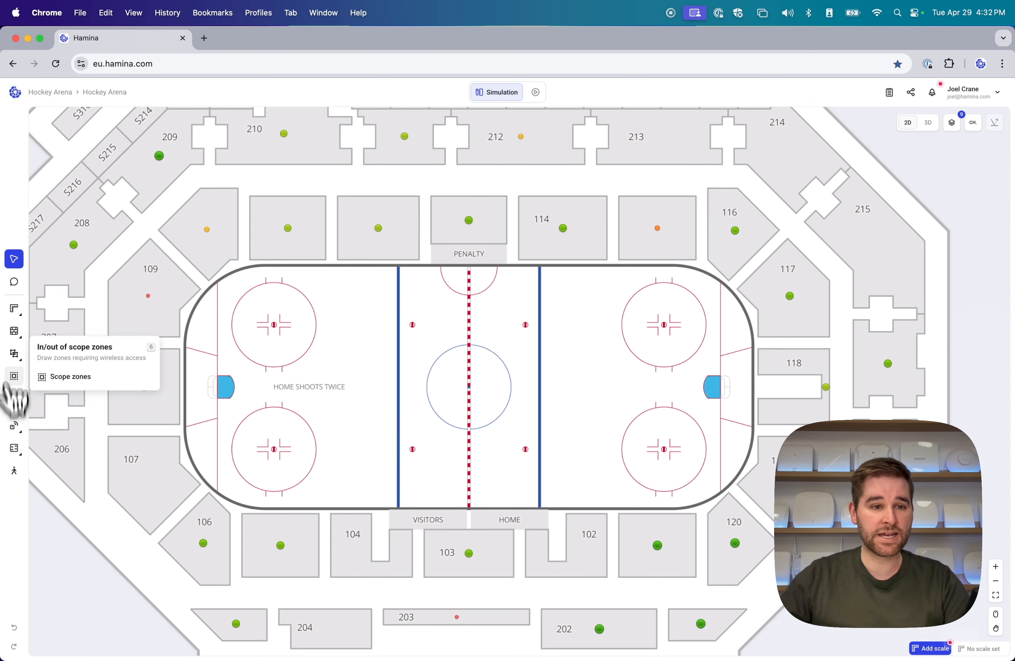
- Set the map scale by measuring the full length of the ice rink as 60 m
left_click(43, 310)
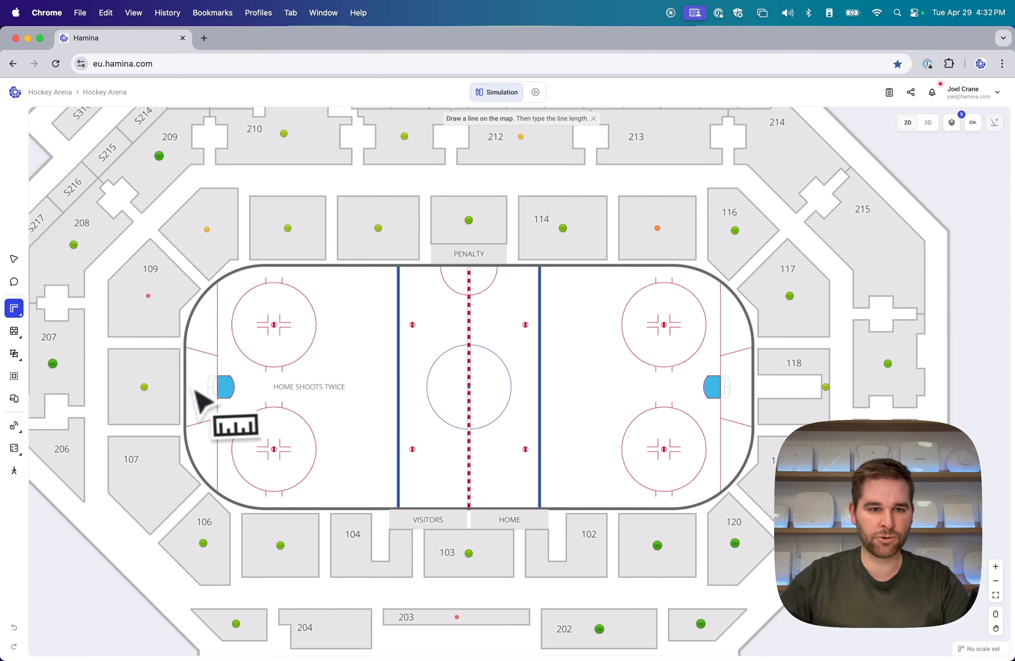
left_click(186, 381)
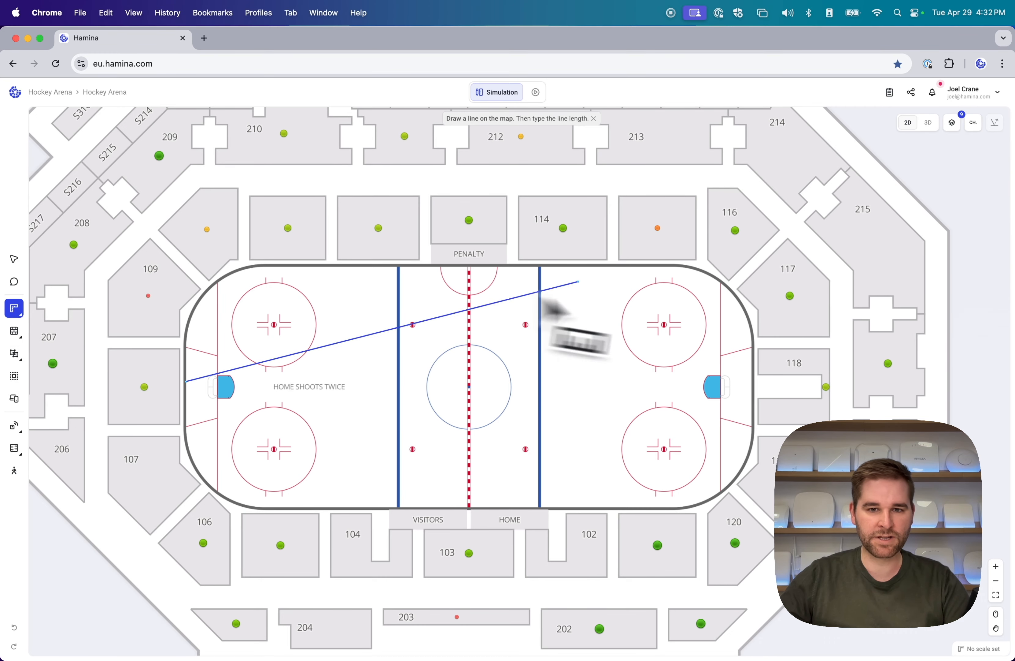
left_click(755, 388)
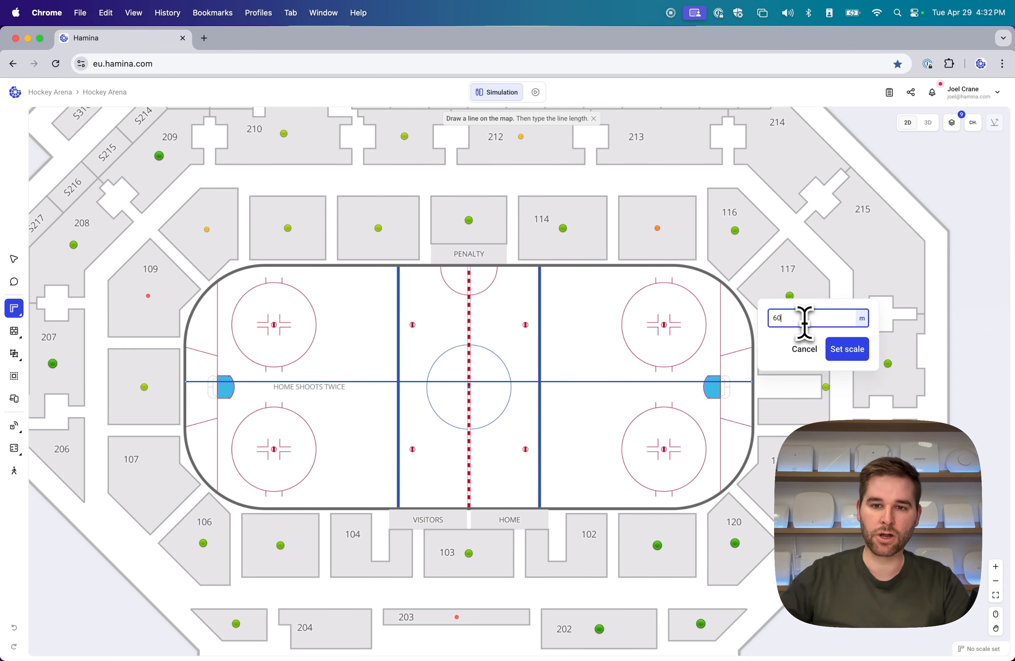
left_click(845, 350)
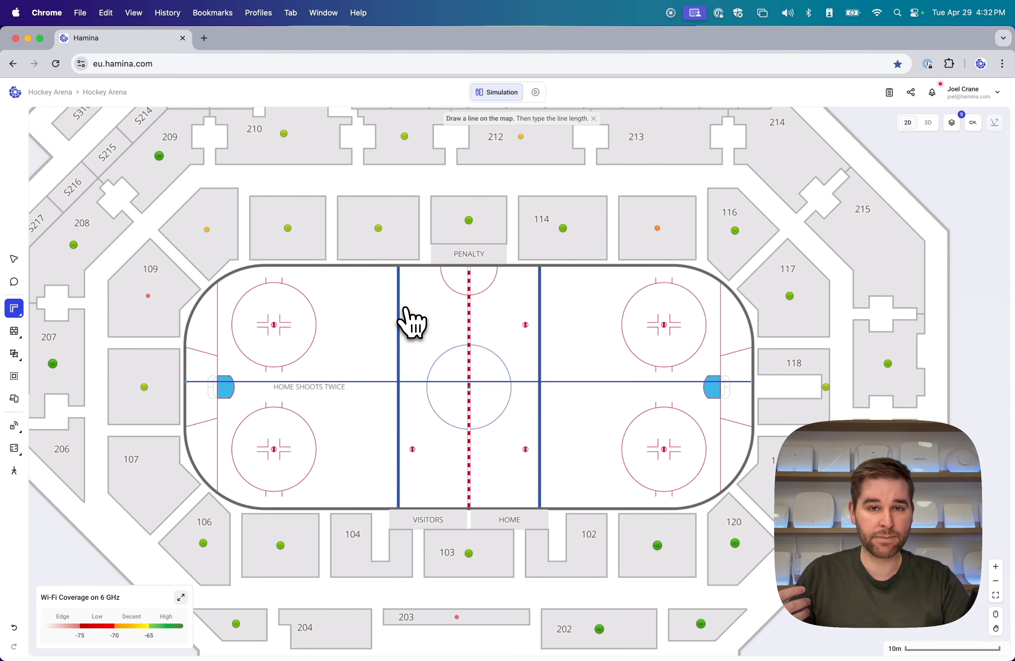
- Set up a new sloped floor with an upper height of 4 m and a crowd included
left_click(17, 360)
mouse_move(18, 362)
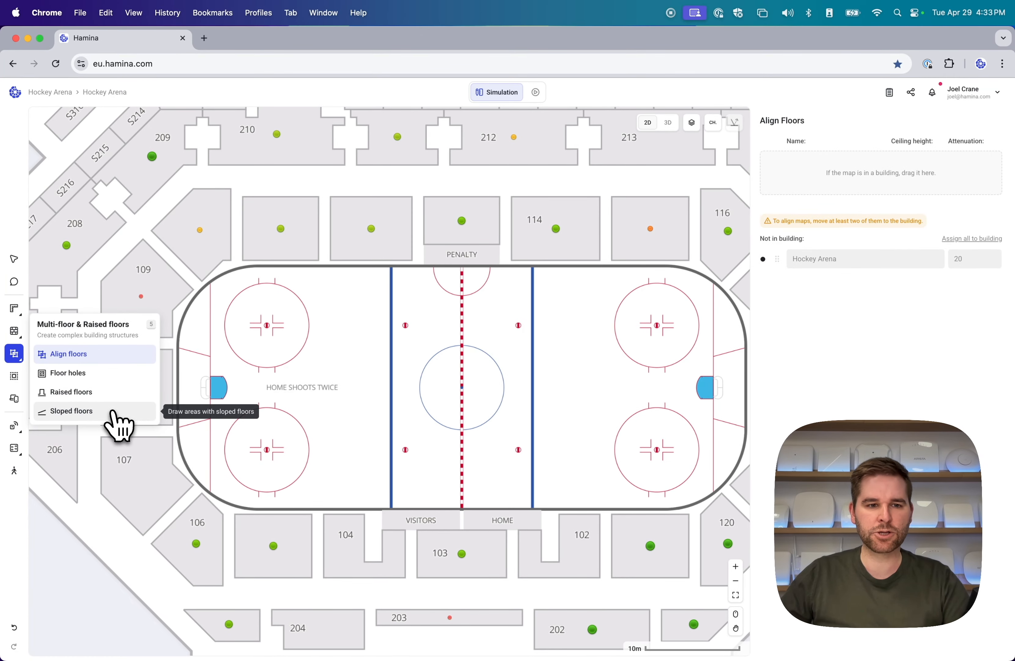
left_click(113, 412)
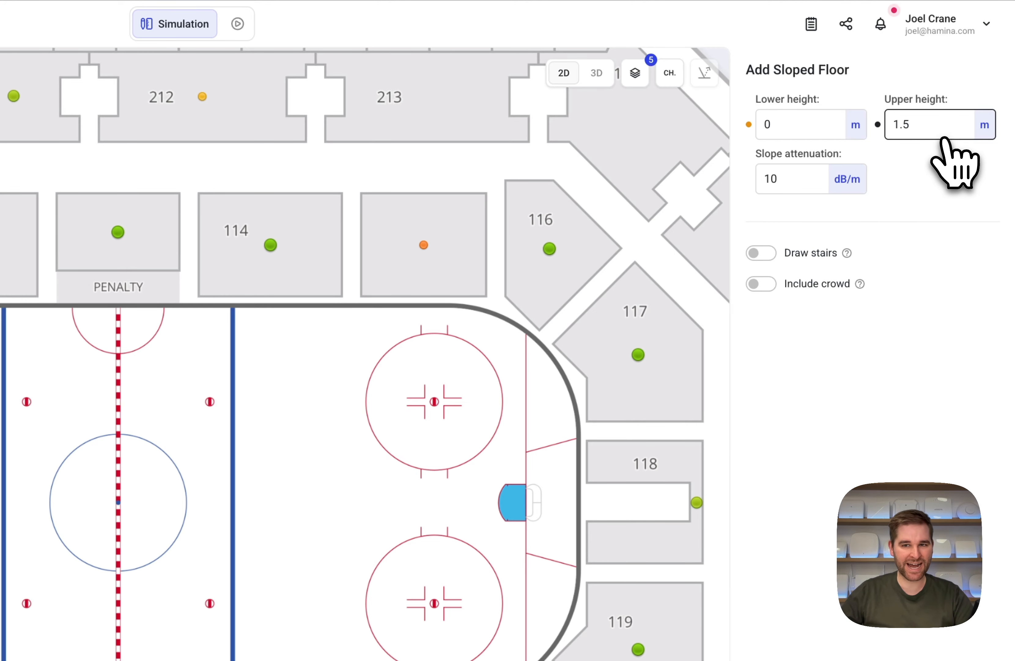
left_click(931, 130)
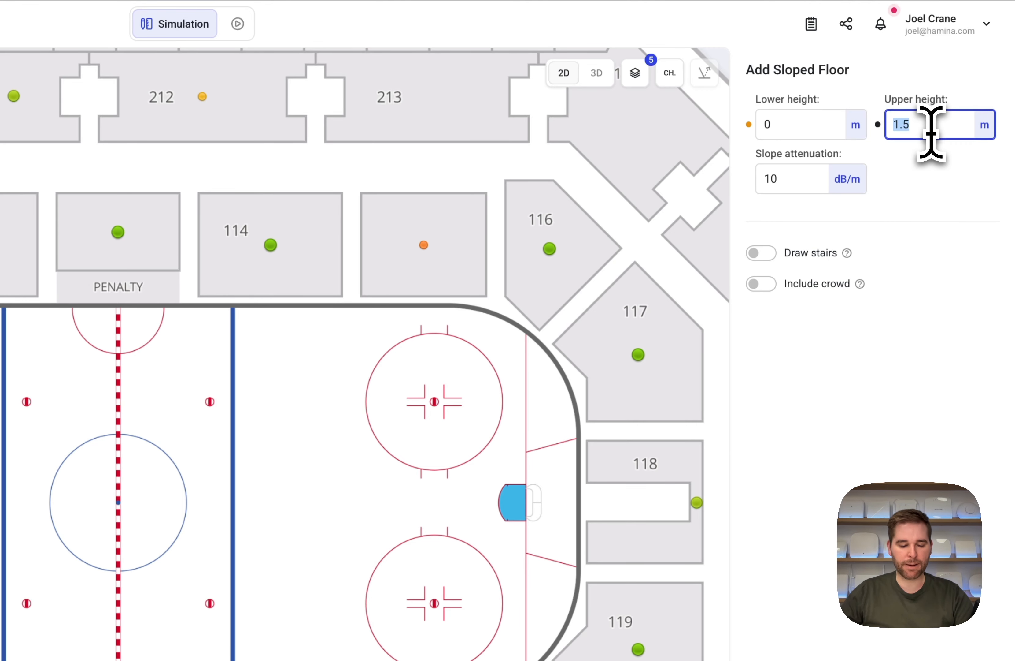
type("4")
left_click(945, 190)
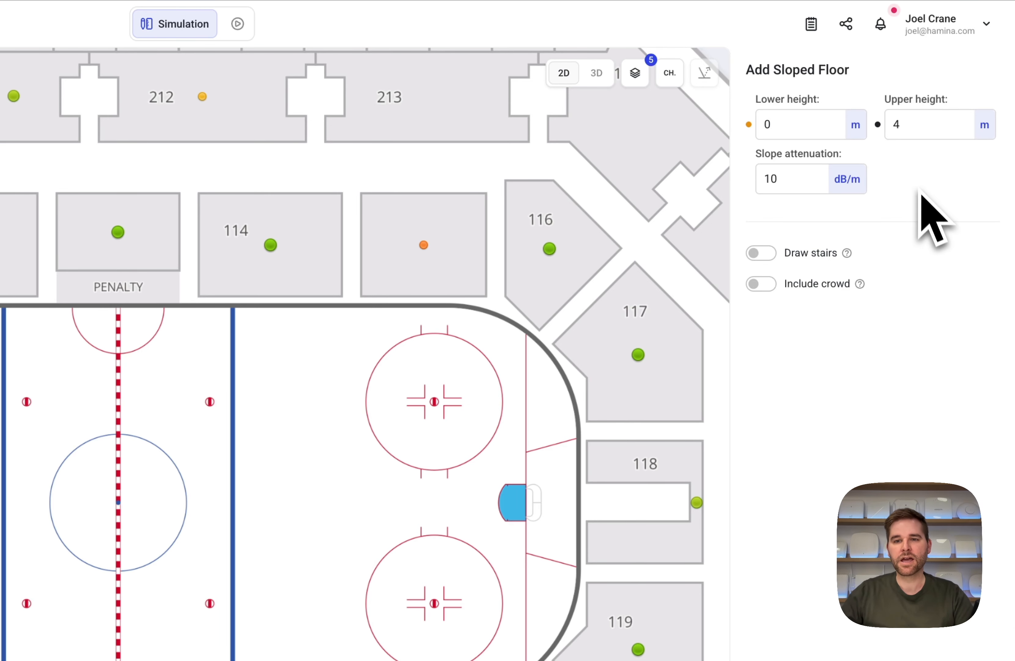
left_click(761, 283)
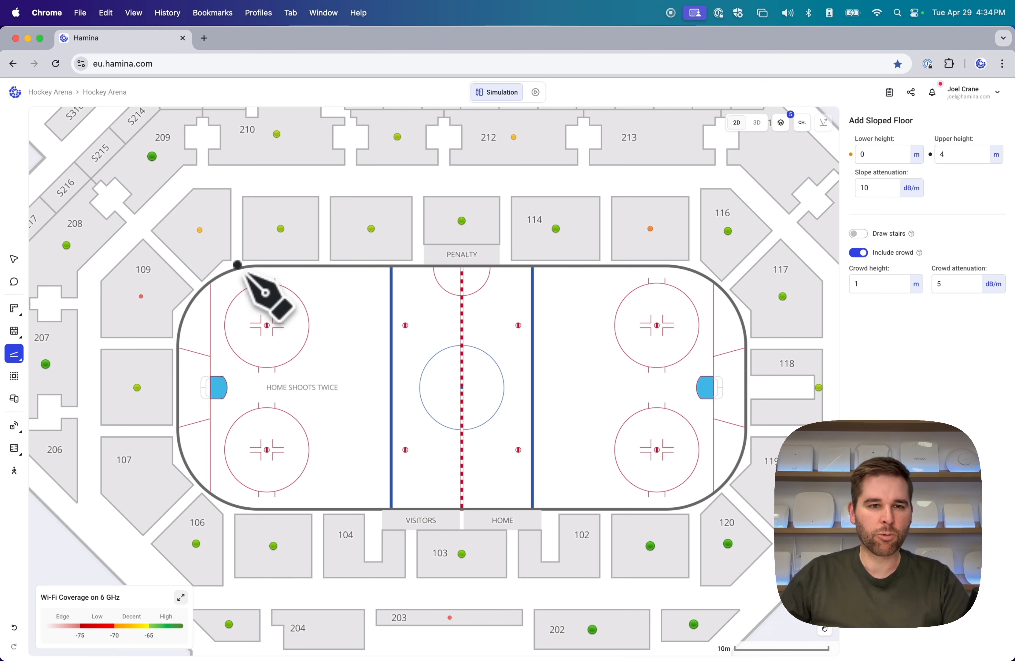
- Draw a sloped floor over the seating row on the penalty box side, rising away from the rink, and check it in 3D
left_click(224, 260)
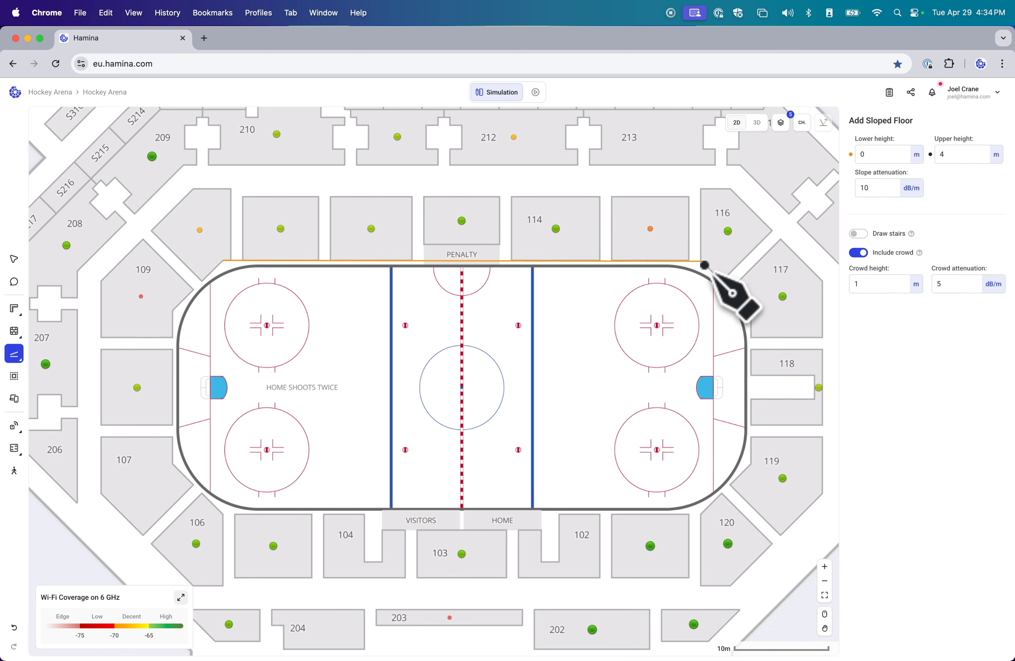
left_click(704, 261)
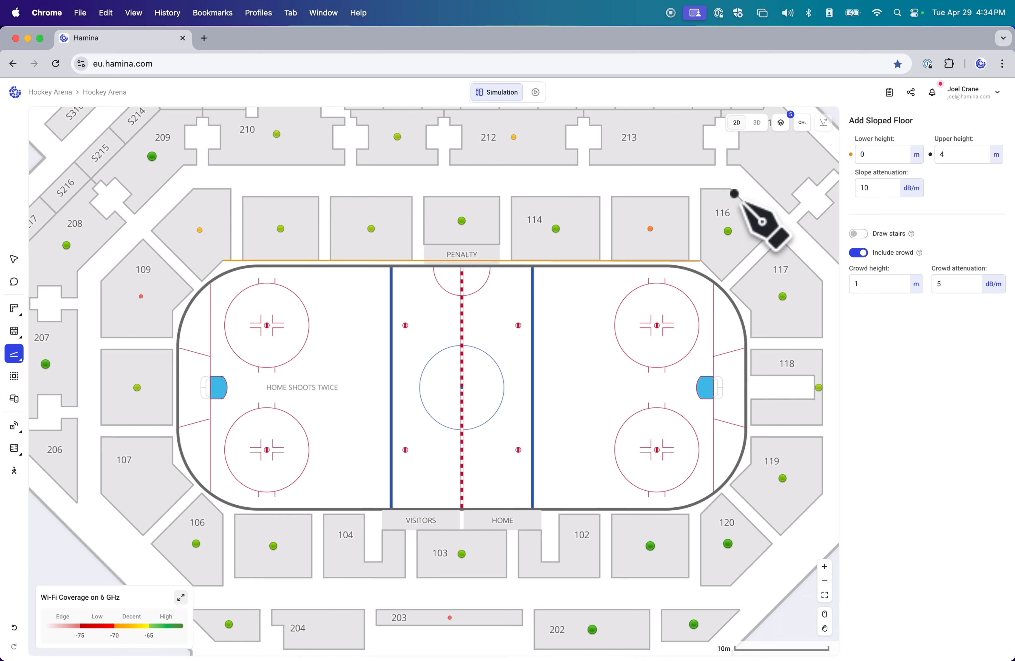
left_click(730, 188)
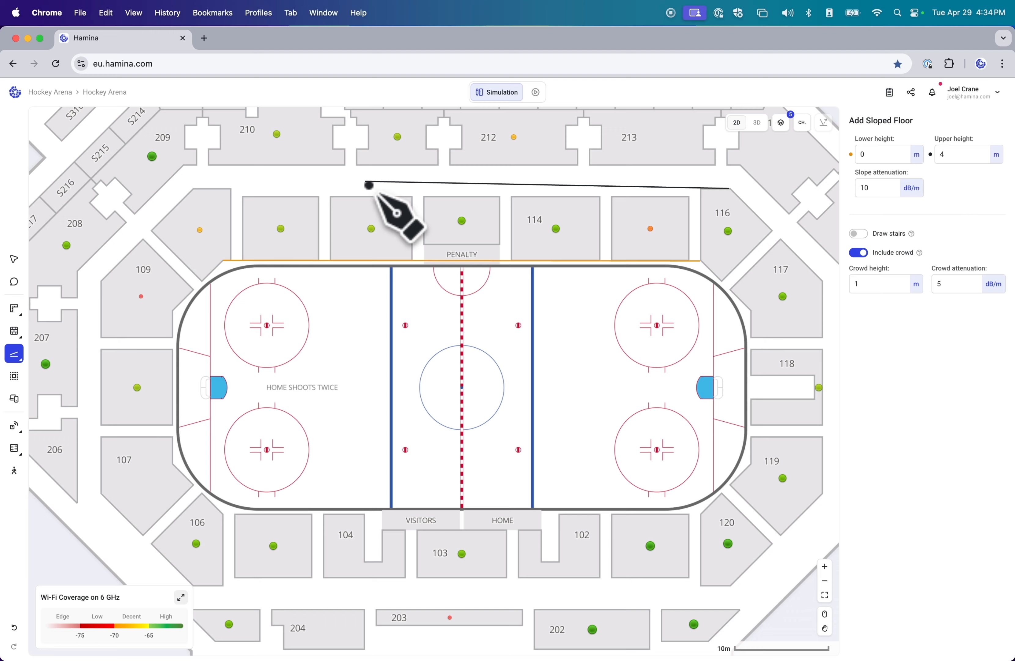
left_click(193, 189)
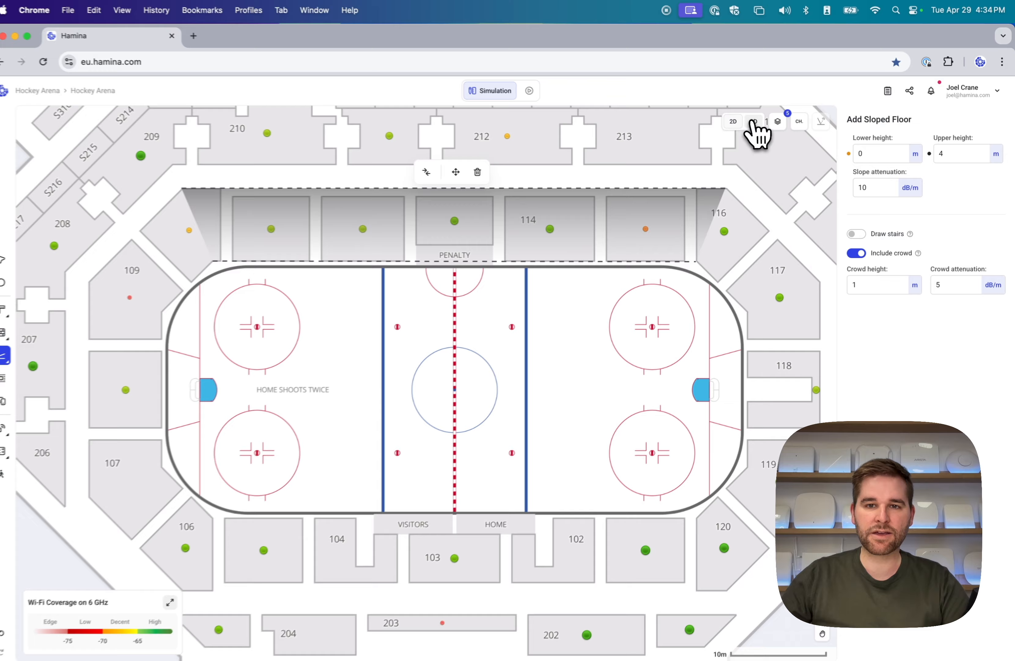
left_click(755, 124)
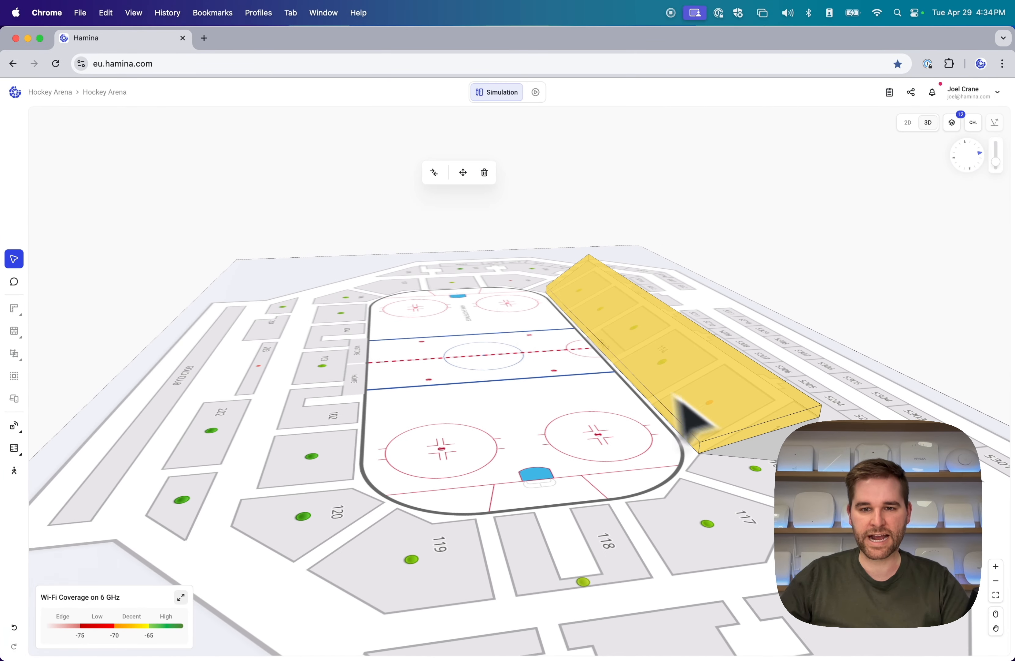
left_click(908, 124)
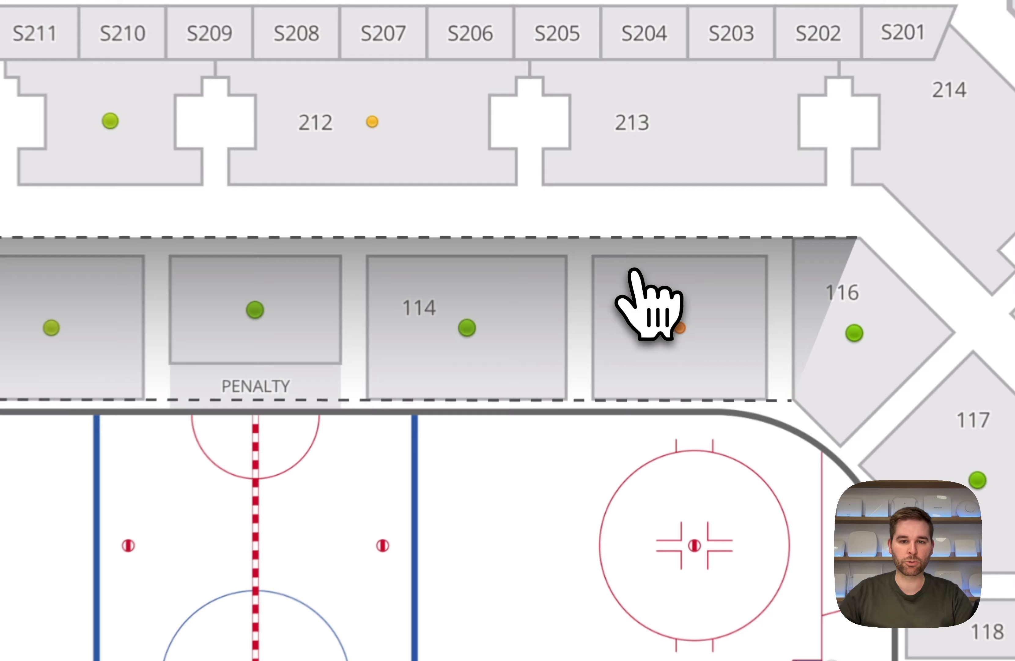
- Draw a sloped floor over the corner seating across sections 116 and 117, adjoining the penalty-side slope
left_click(626, 321)
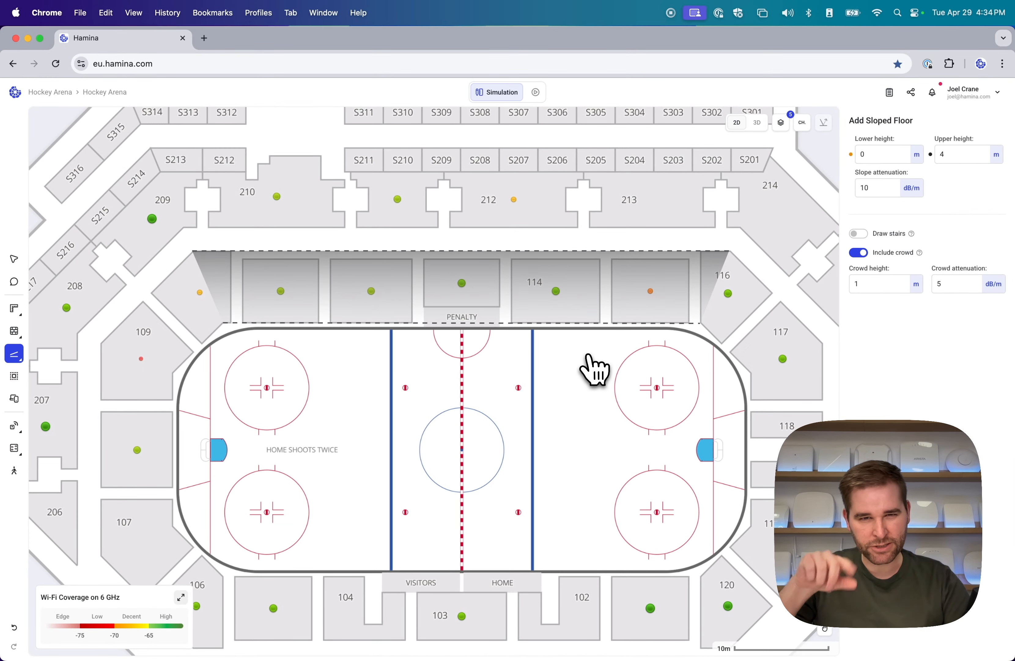
left_click_drag(637, 385, 481, 324)
left_click_drag(557, 299, 556, 398)
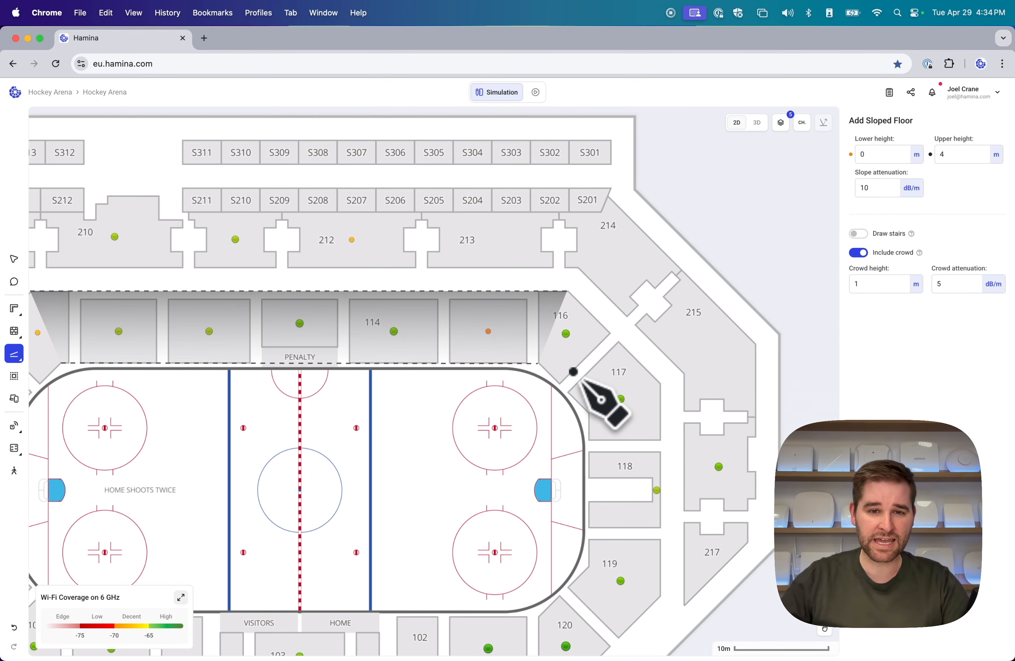
left_click(539, 363)
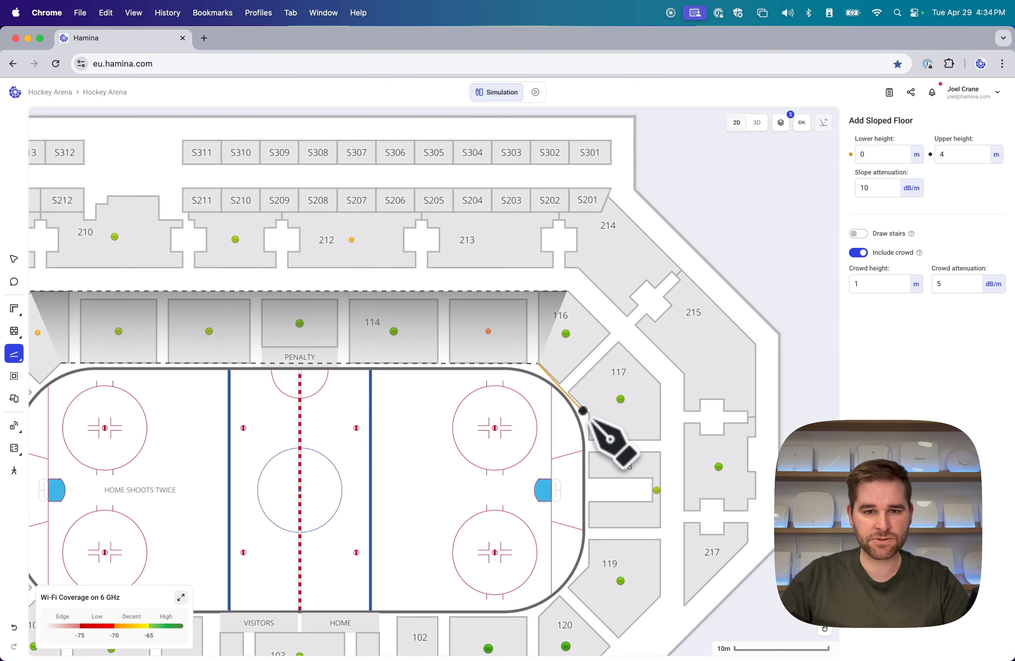
left_click(589, 412)
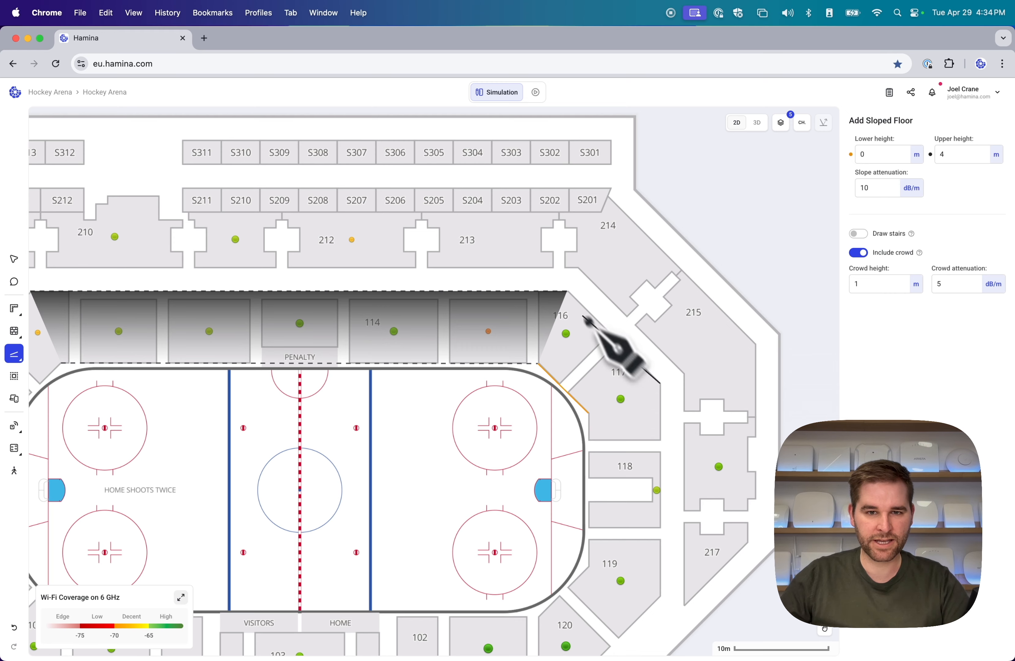
left_click(570, 292)
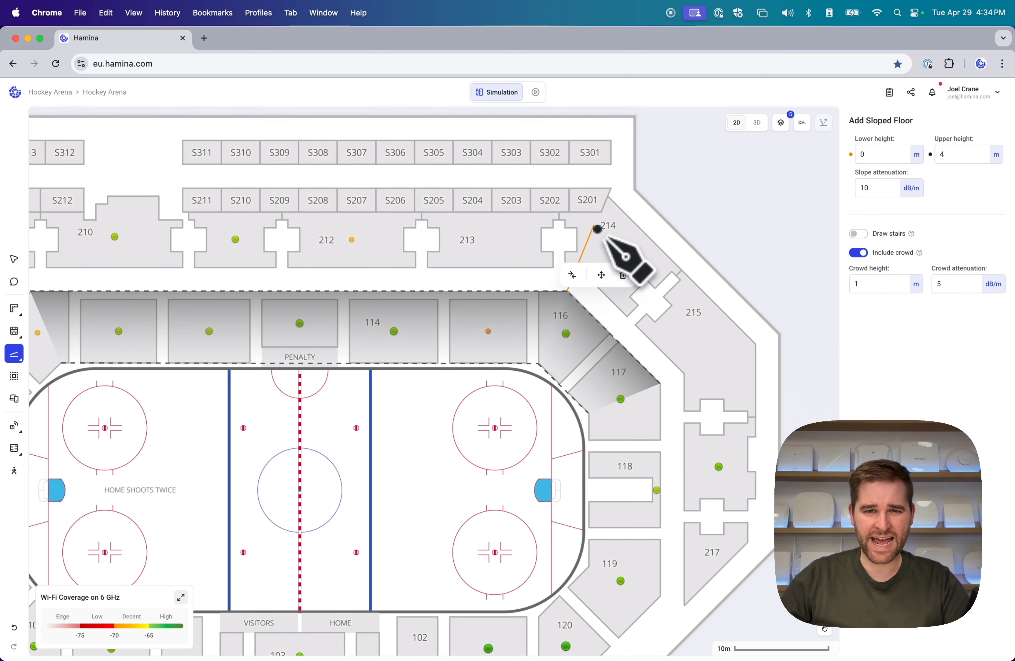
key("Escape")
- Draw a sloped floor behind the goal, spanning sections 117 to 119, with its lower edge along the rink
scroll(662, 331, "down", 5)
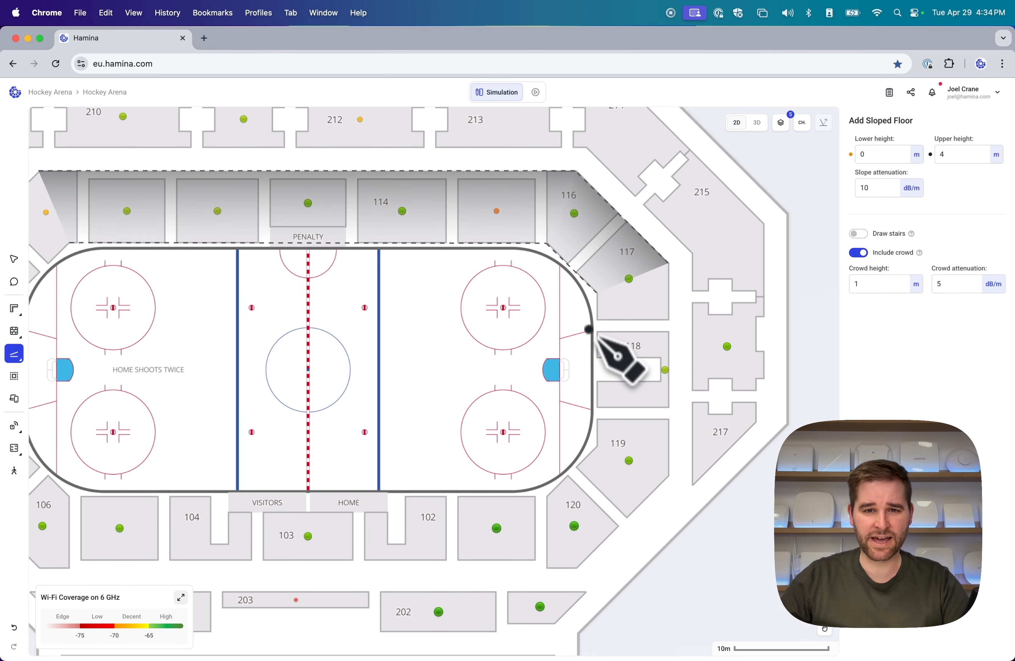
left_click(596, 291)
left_click(597, 444)
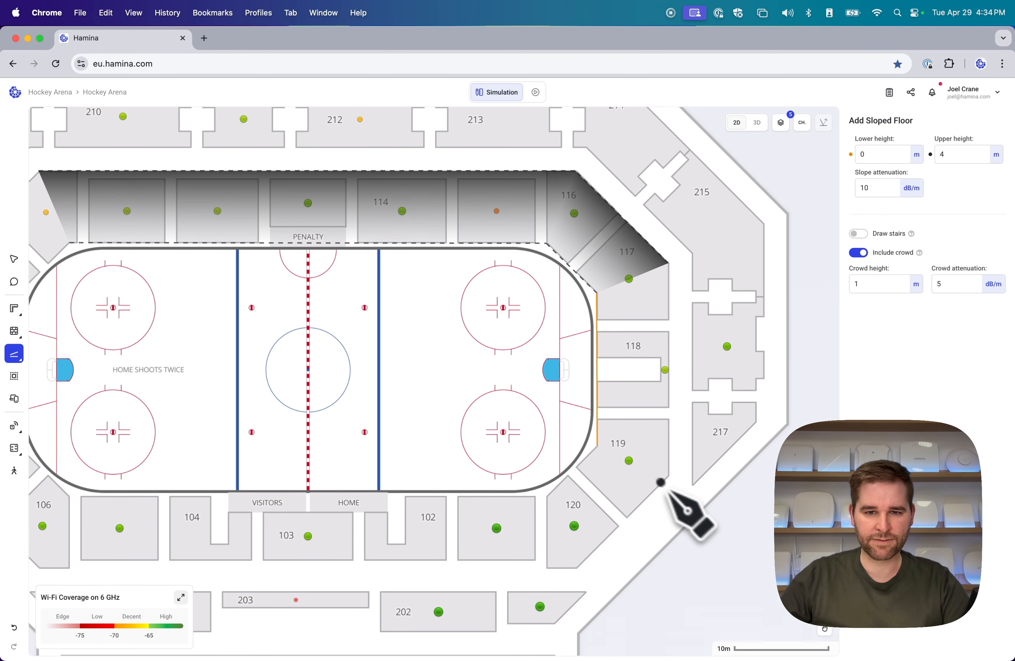
left_click(669, 476)
double_click(670, 263)
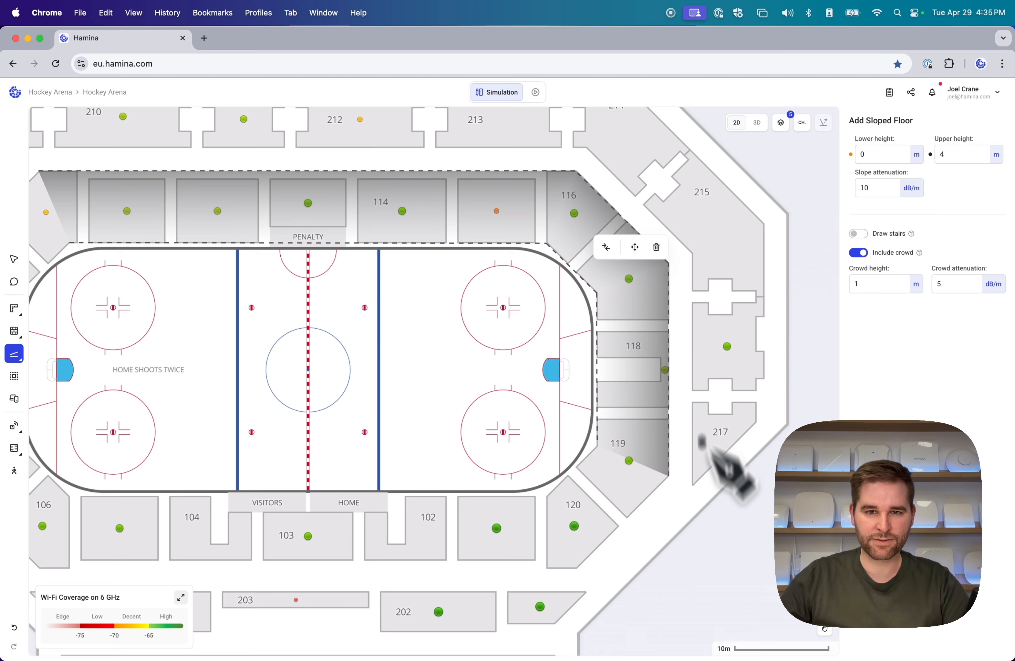
- Draw a sloped floor over the corner seating across sections 119 and 120
scroll(580, 405, "down", 4)
scroll(580, 406, "left", 5)
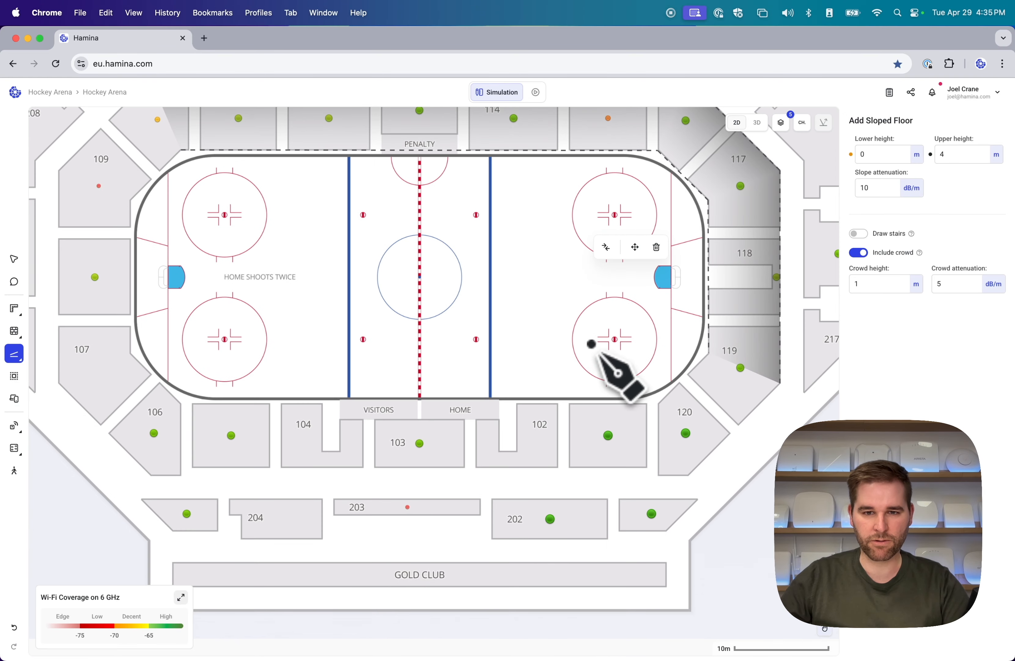
left_click(708, 353)
left_click(657, 409)
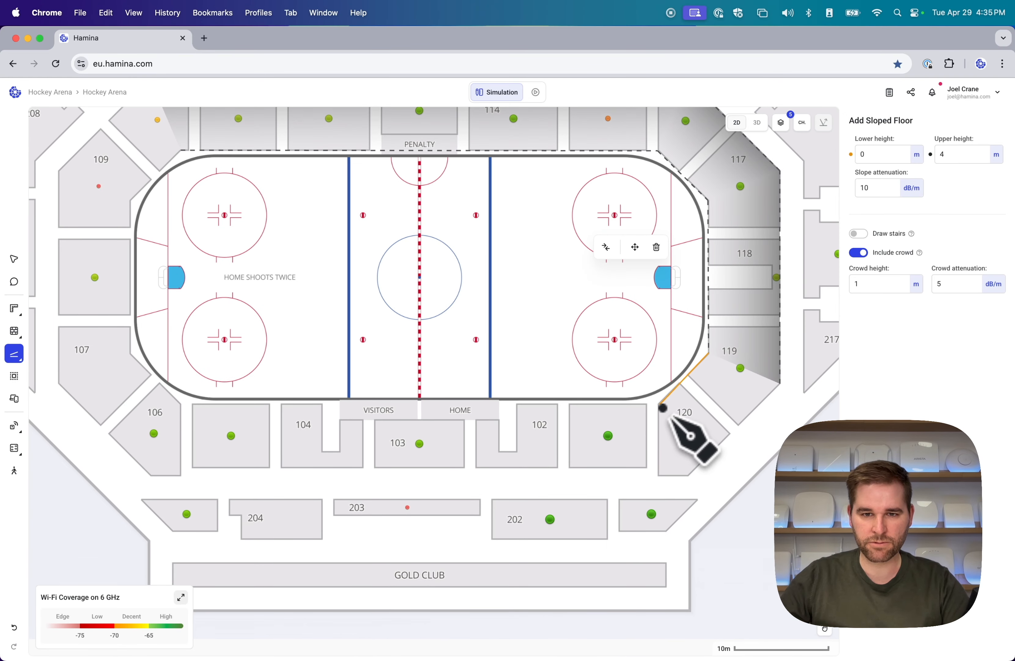
left_click(688, 476)
double_click(783, 381)
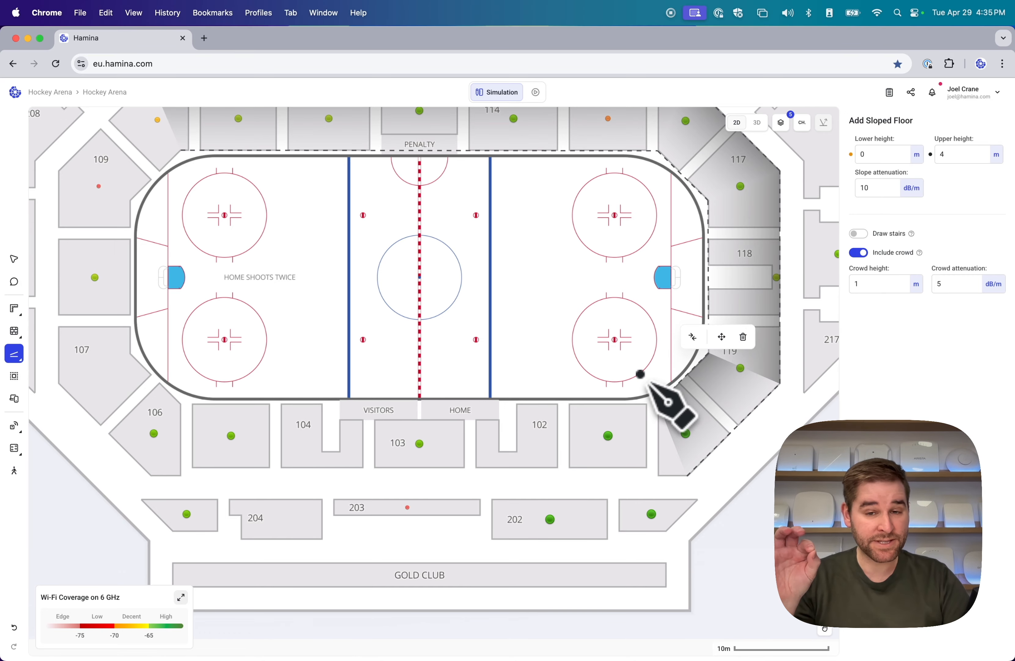
- Swap the lower and upper heights of the corner sloped floor across sections 119 and 120
scroll(648, 384, "up", 5)
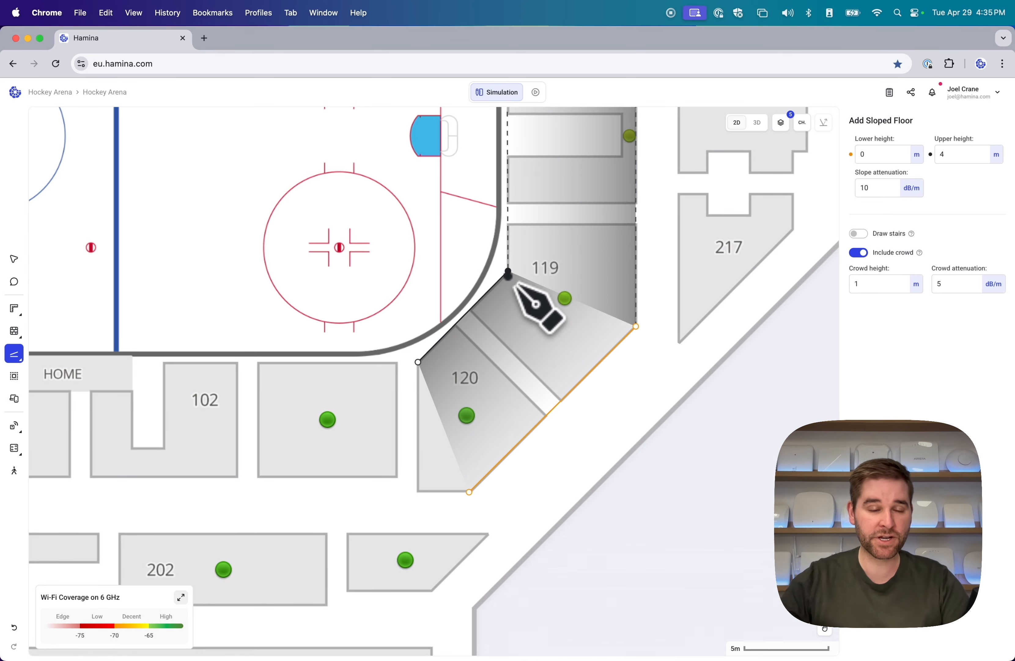
left_click(13, 259)
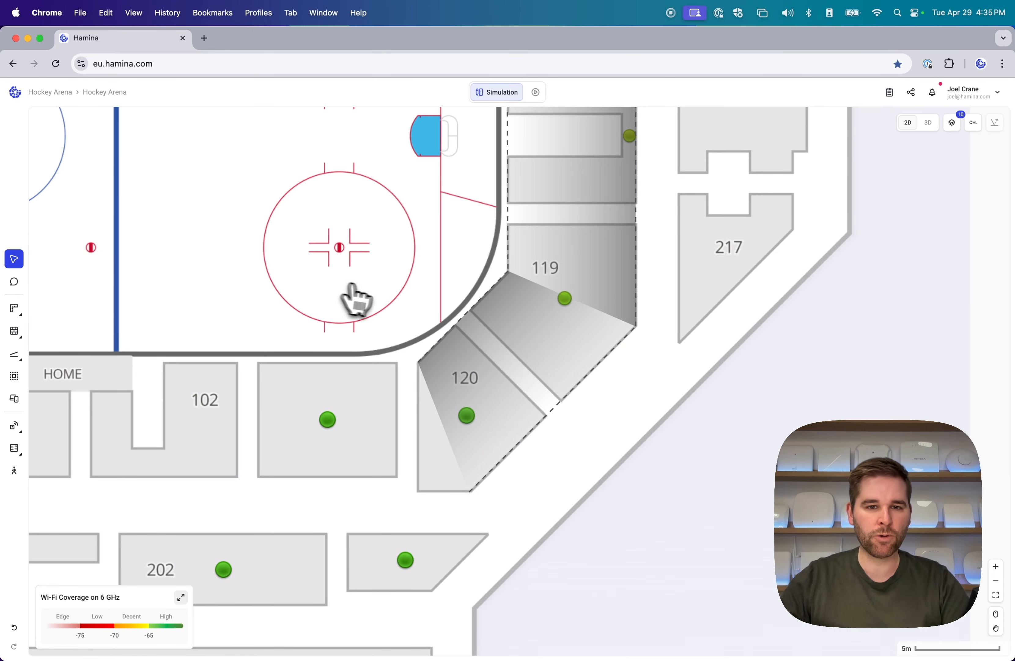
scroll(476, 308, "up", 1)
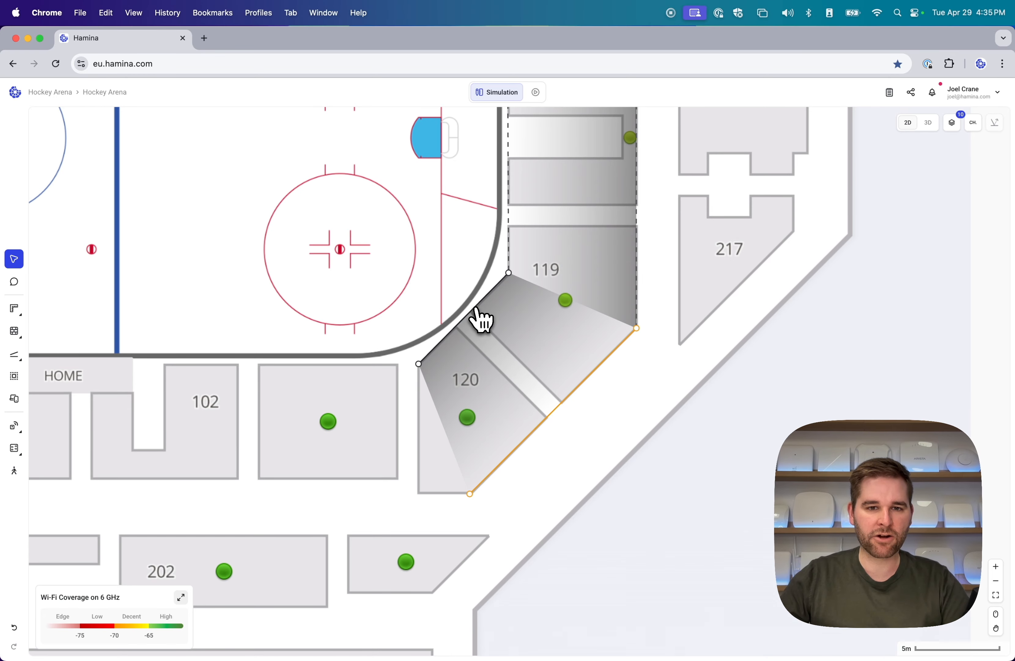
left_click(479, 317)
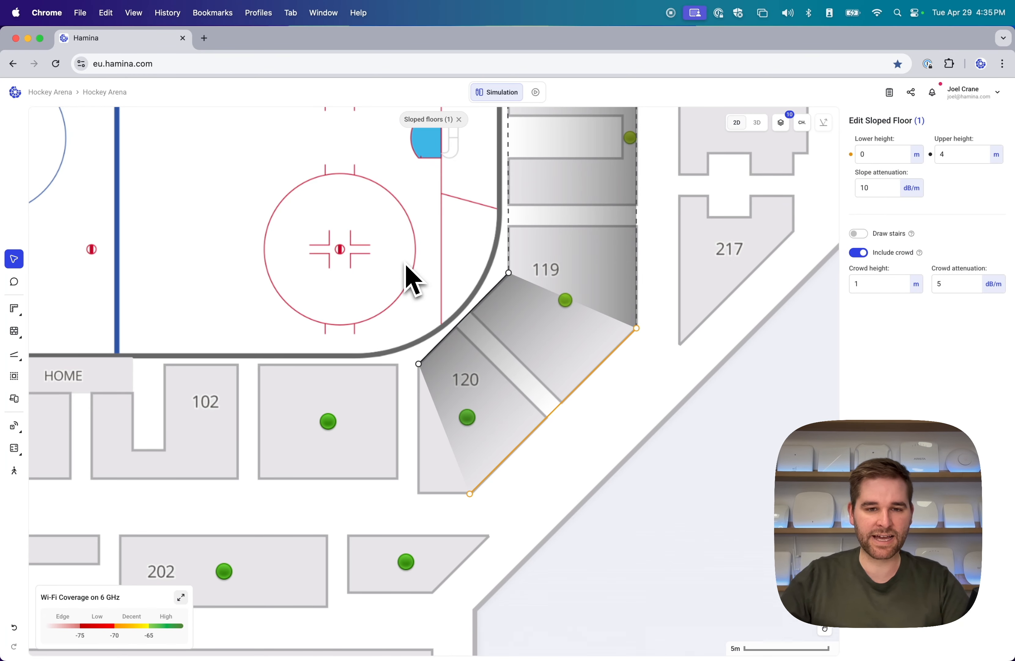
right_click(473, 311)
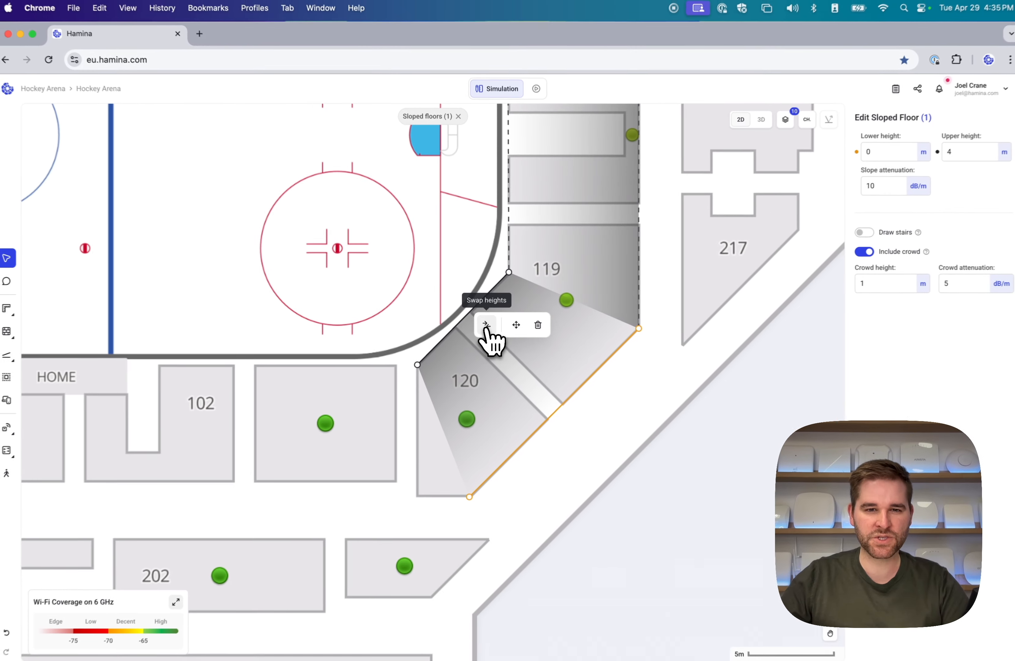
left_click(485, 325)
left_click(398, 293)
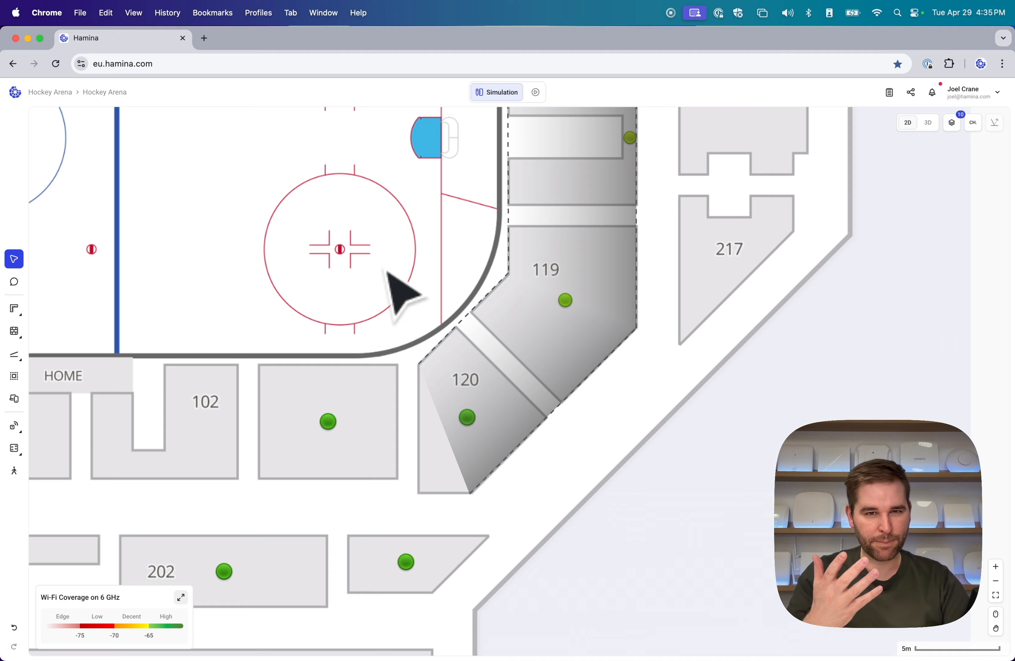
scroll(365, 301, "down", 5)
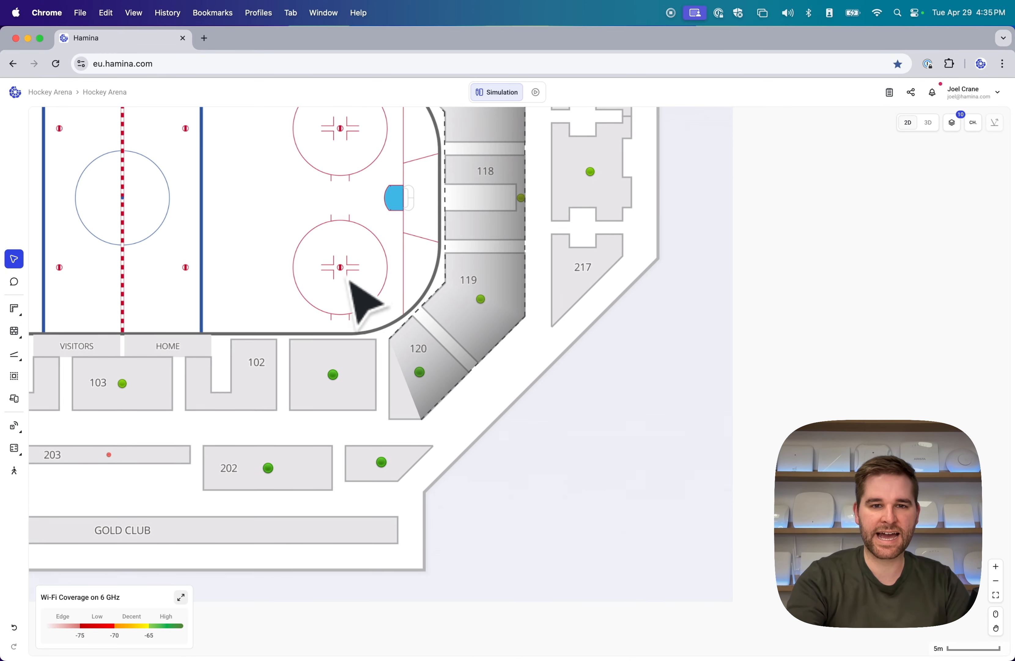
- Draw a sloped floor over the seating behind the visitors and home benches, from section 106 to section 120, with its upper edge along the rink
scroll(367, 302, "up", 2)
mouse_move(14, 354)
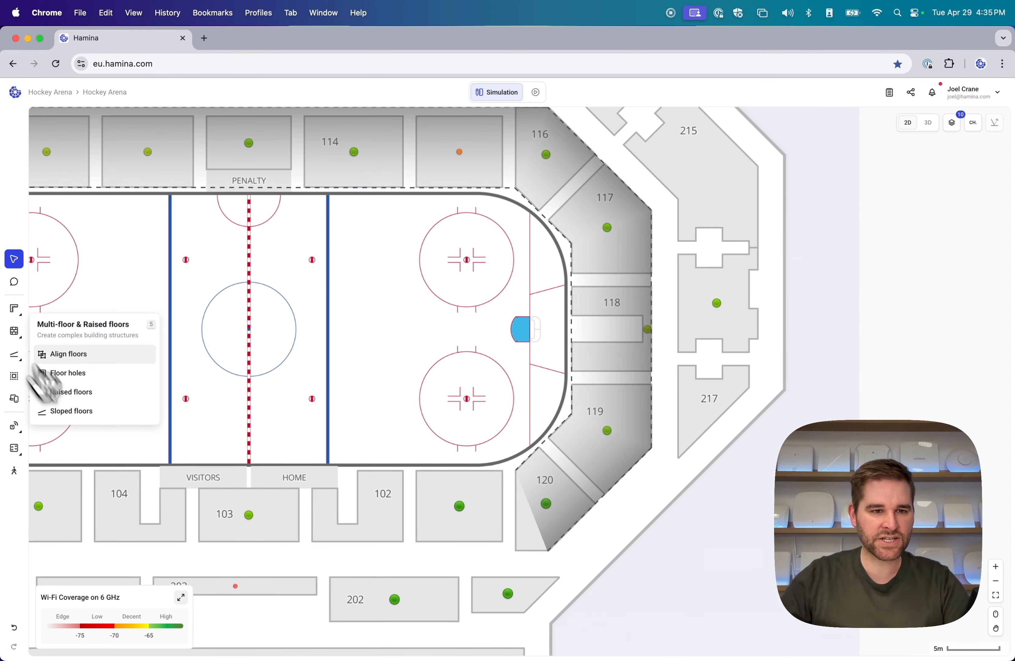
left_click(70, 409)
left_click(520, 471)
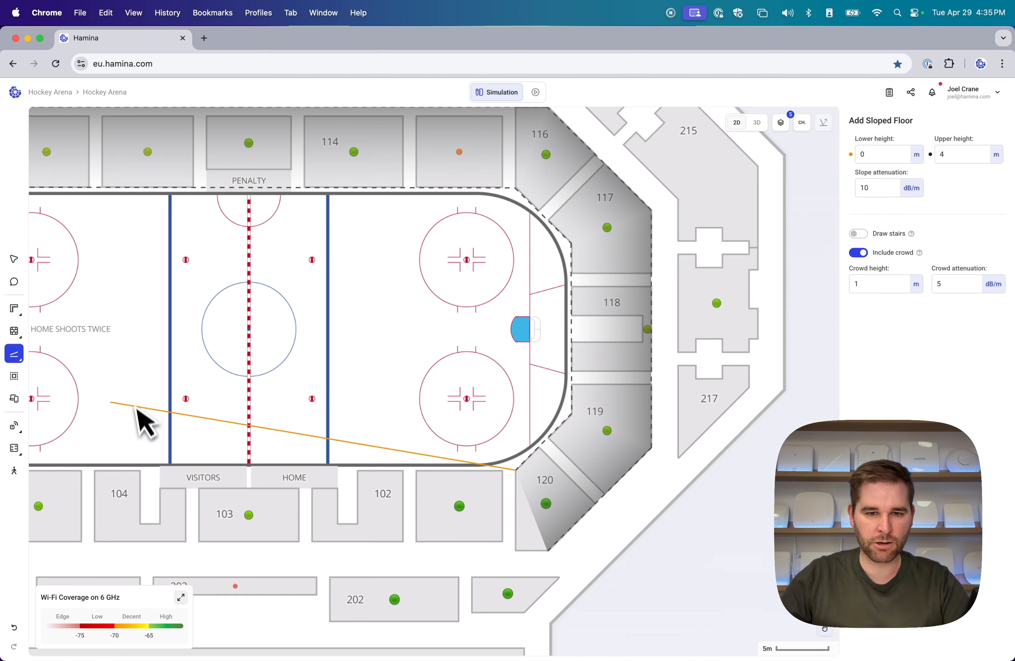
scroll(125, 404, "left", 10)
left_click(434, 428)
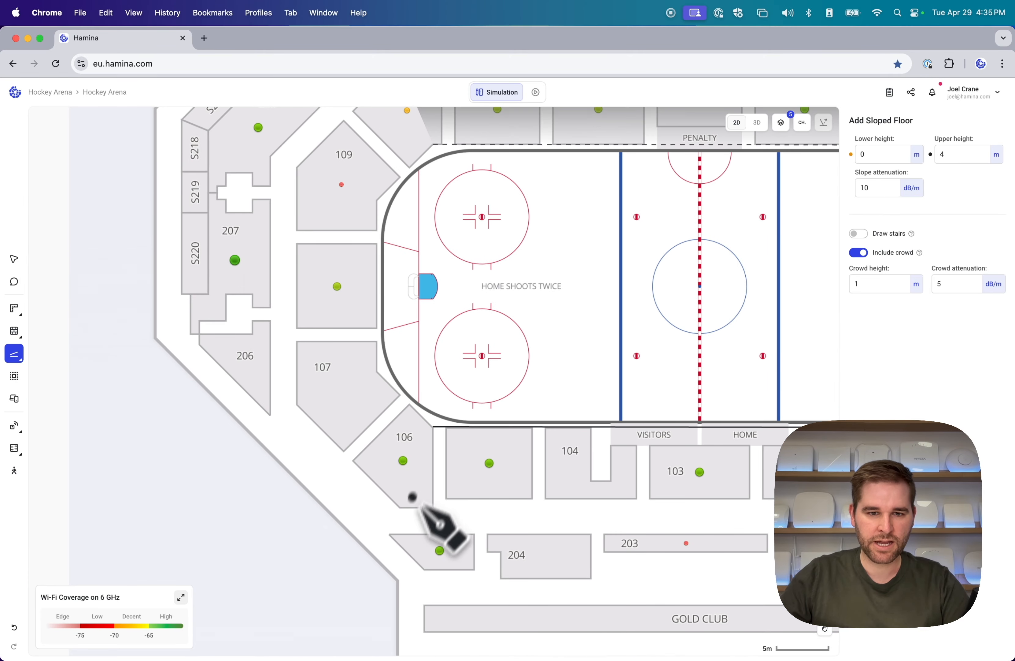
left_click(400, 507)
left_click_drag(745, 405, 286, 295)
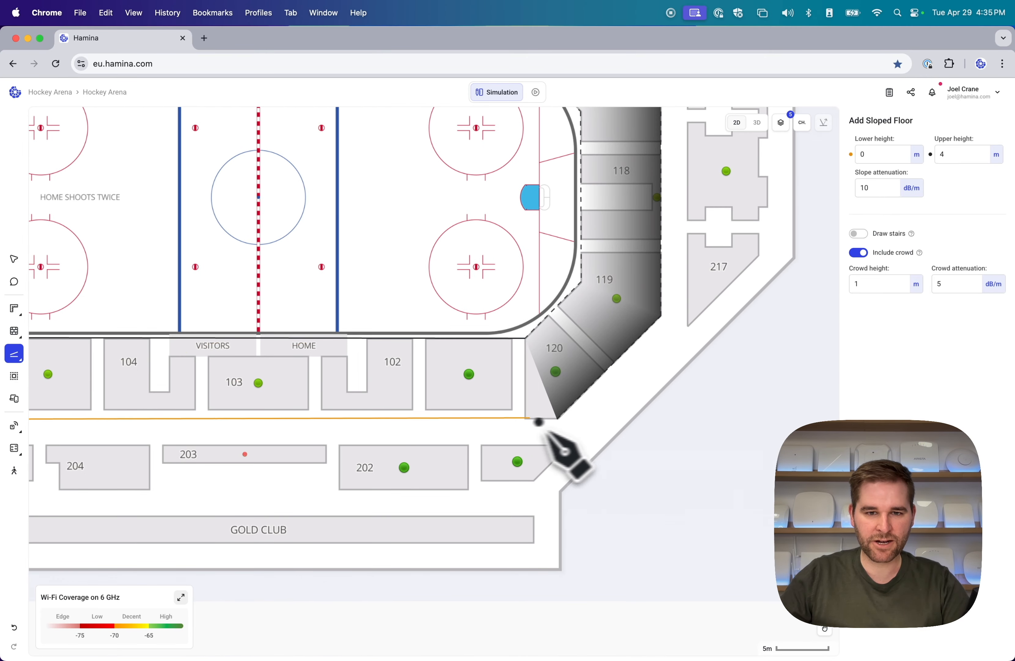
left_click(557, 418)
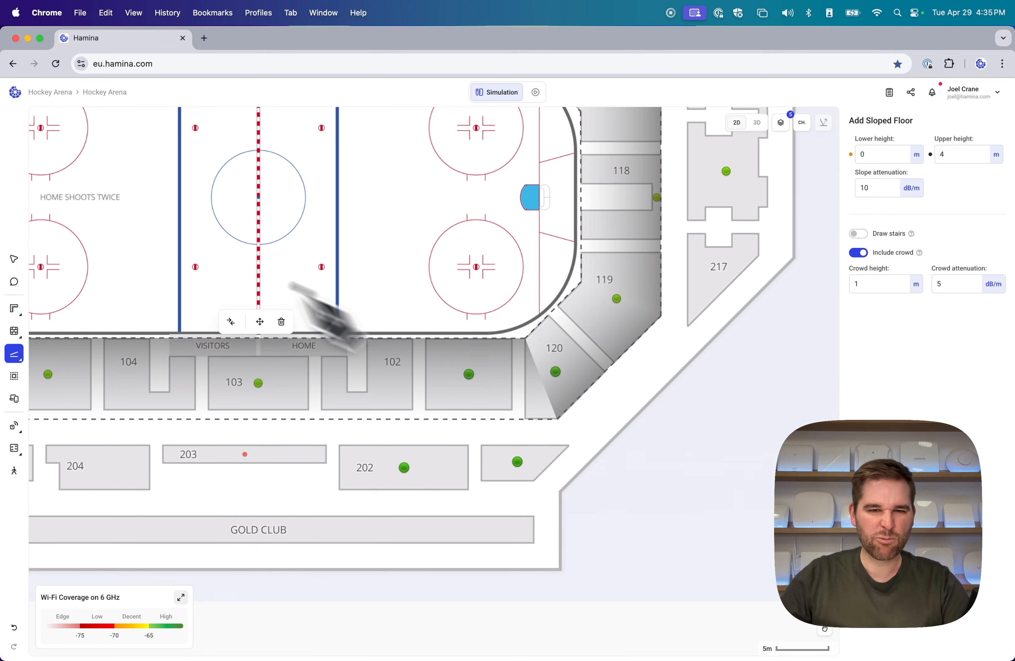
- Draw a sloped floor over the corner seating across sections 106 and 107, with its upper edge along the rink
scroll(318, 306, "left", 10)
scroll(318, 306, "up", 3)
left_click(430, 461)
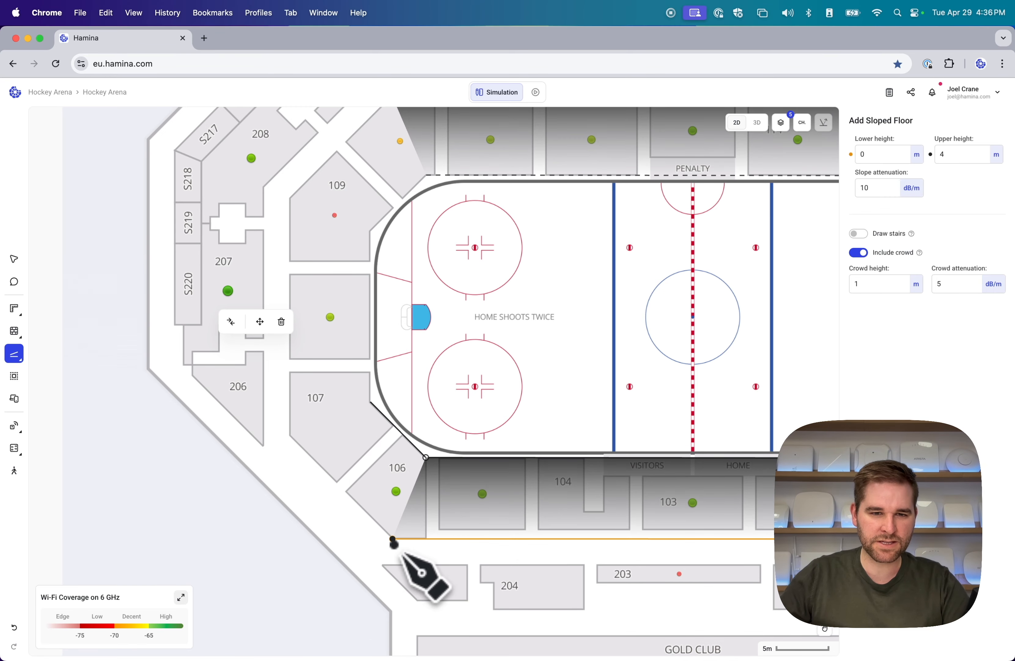
left_click(391, 539)
left_click(294, 438)
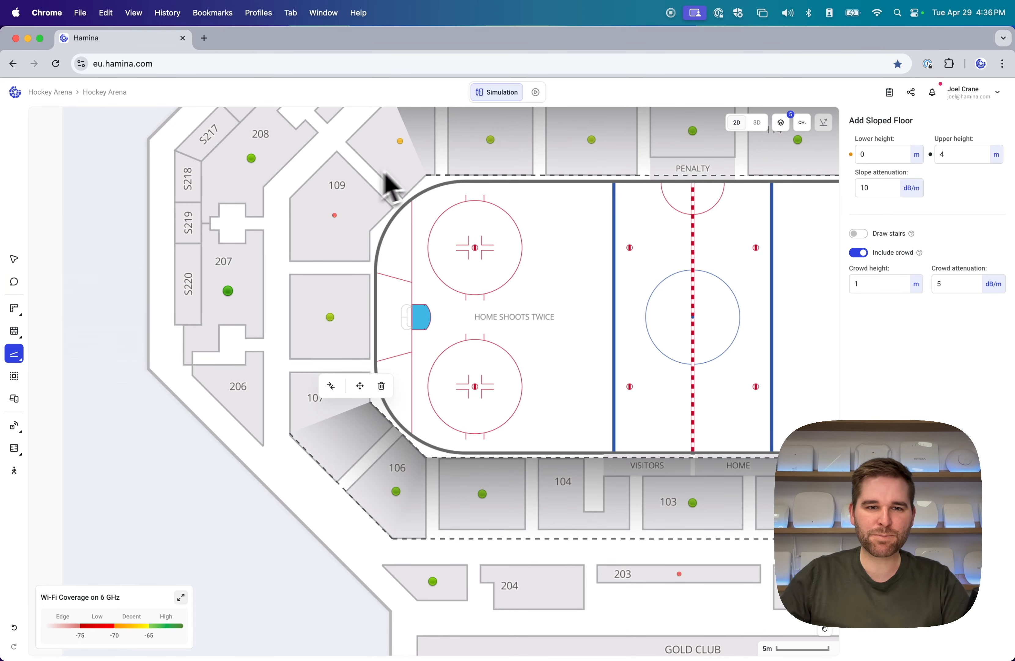
- Draw a sloped floor over the rest of section 107, adjoining the corner slope, with its upper edge along the rink
scroll(419, 386, "up", 5)
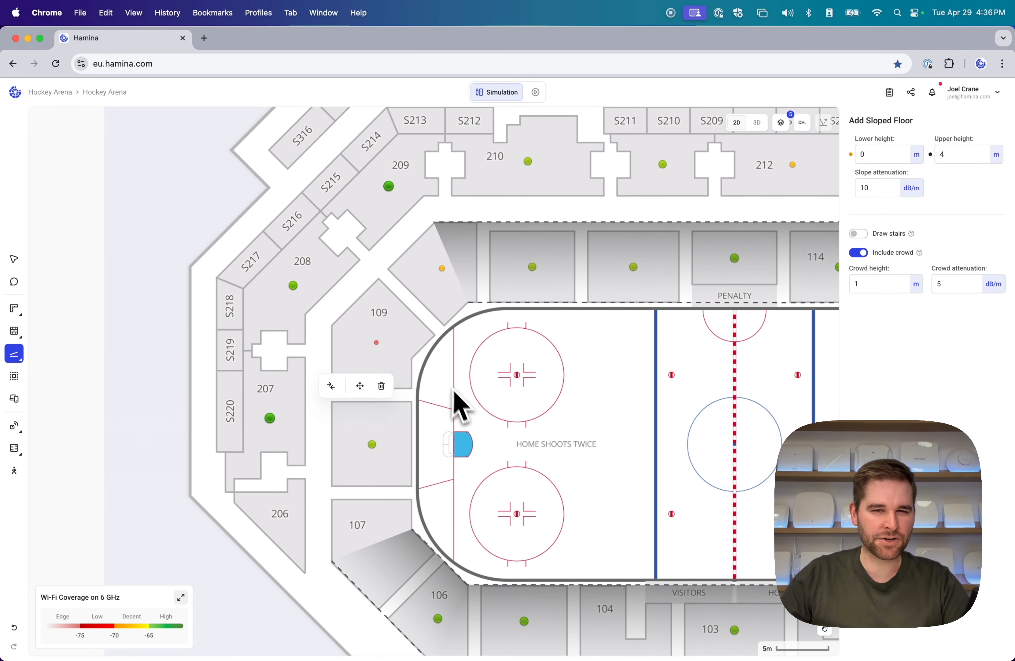
scroll(455, 390, "down", 3)
scroll(454, 348, "up", 3)
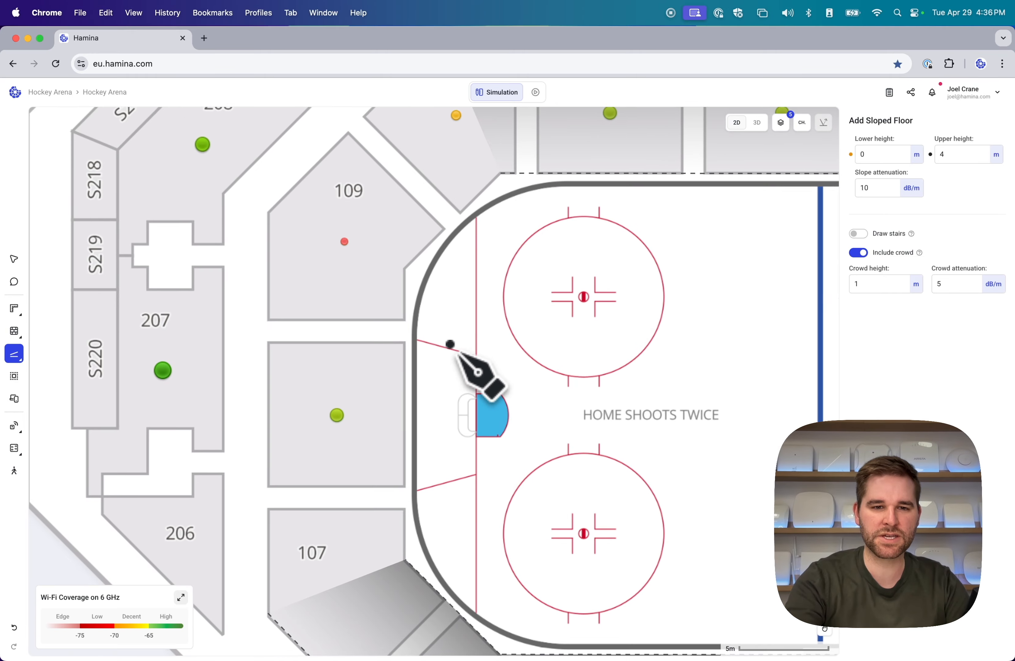
scroll(458, 351, "left", 3)
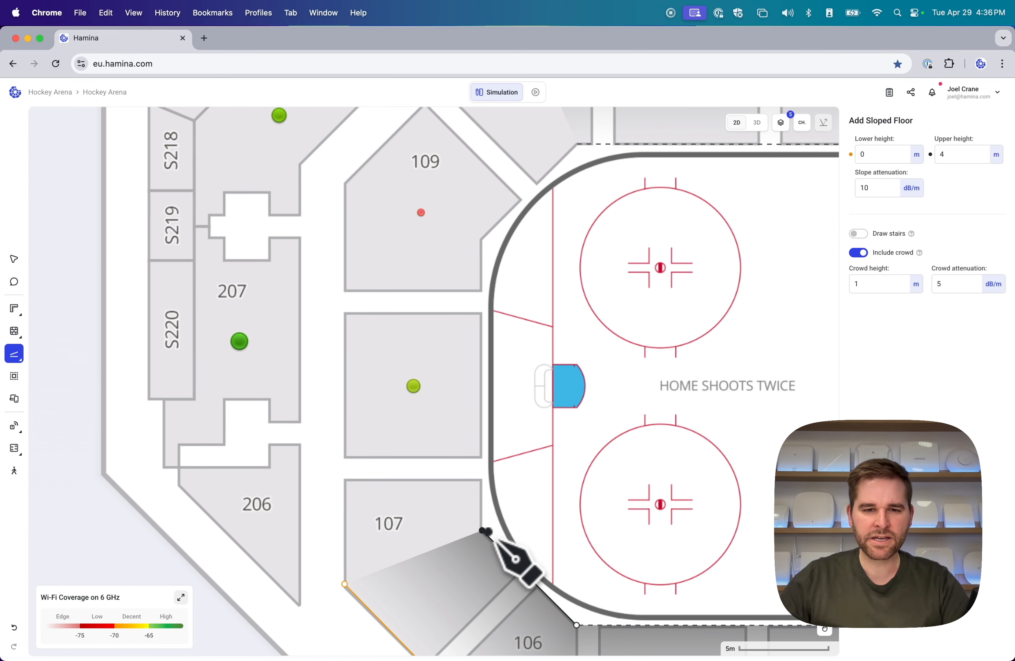
left_click(485, 531)
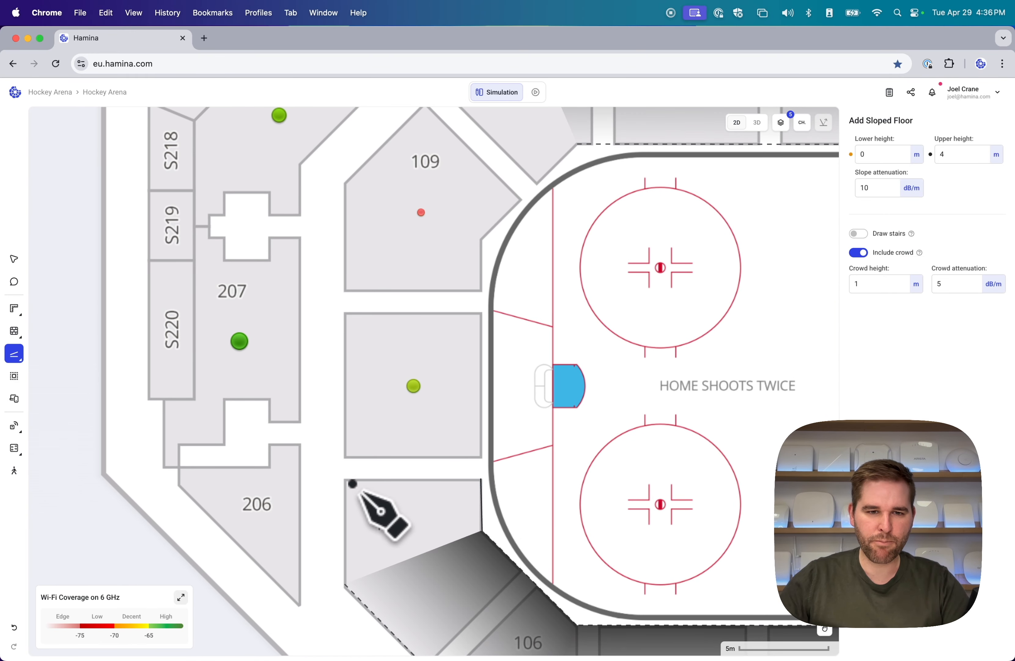
left_click(348, 482)
left_click(355, 577)
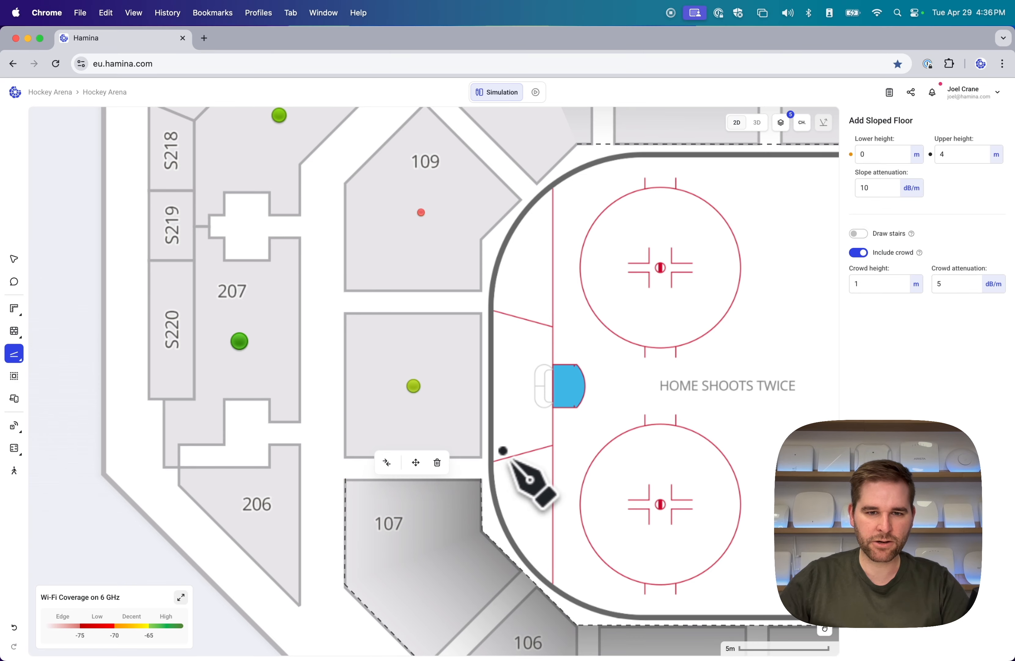
- Draw a sloped floor over the seating block behind the goal between sections 107 and 109, with its upper edge along the rink
left_click(485, 460)
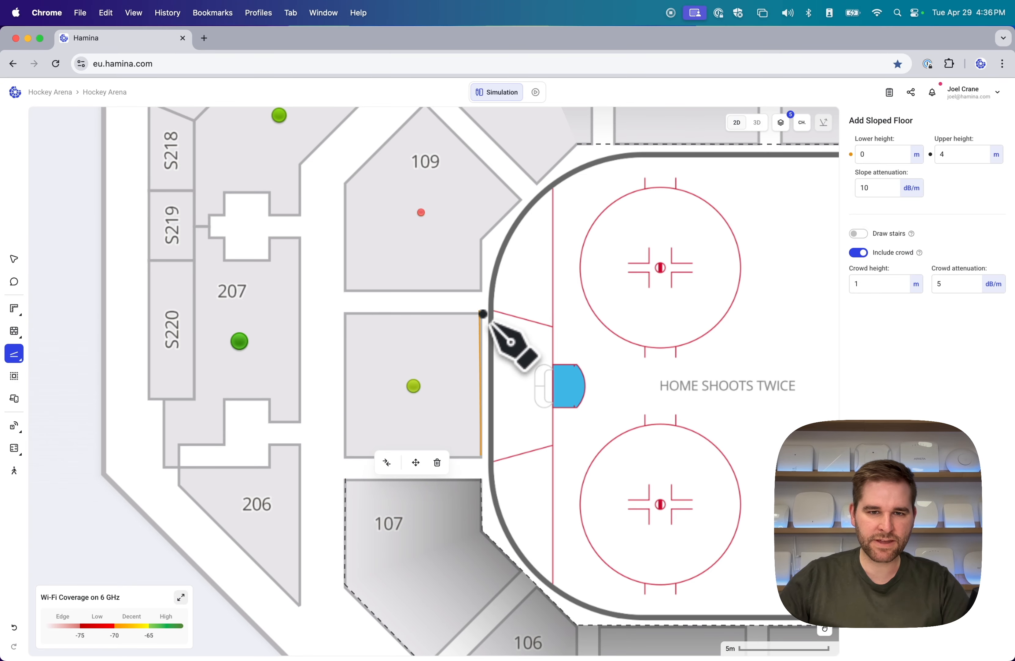
left_click(484, 317)
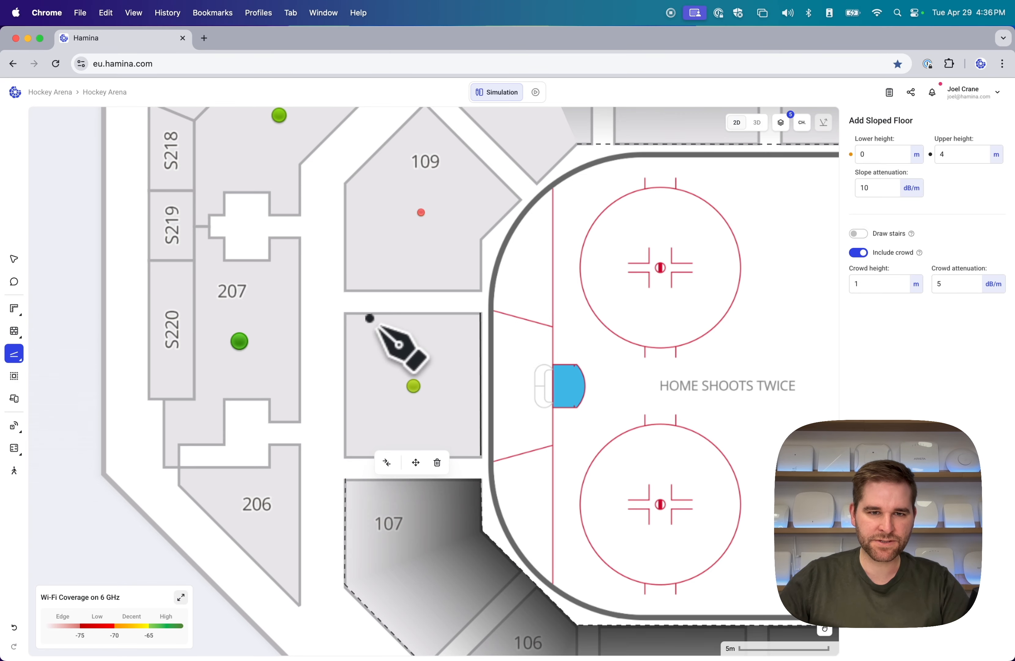
left_click(348, 317)
left_click(347, 456)
scroll(488, 369, "up", 3)
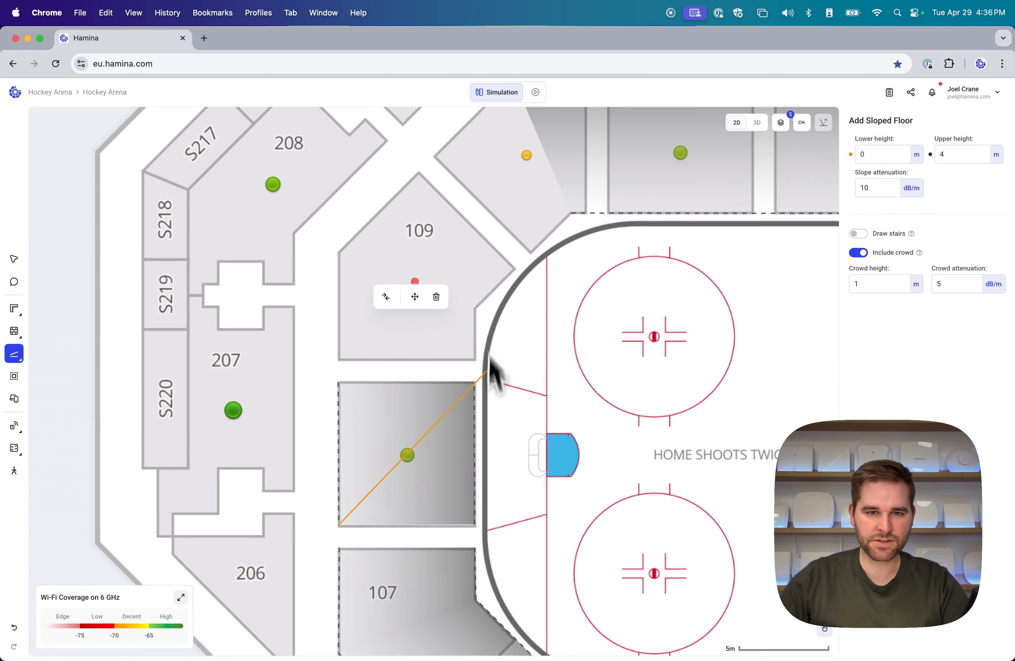
scroll(489, 357, "up", 2)
key("Escape")
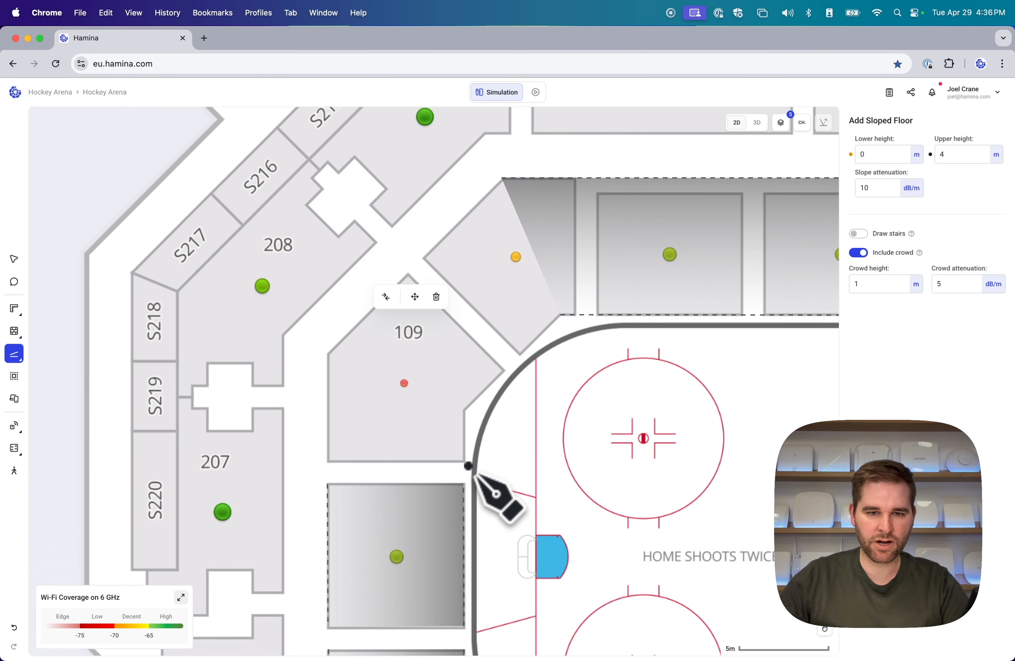
- Draw a sloped floor over the part of section 109 nearest the goal, with its lower edge along the rink
left_click(465, 461)
left_click(464, 410)
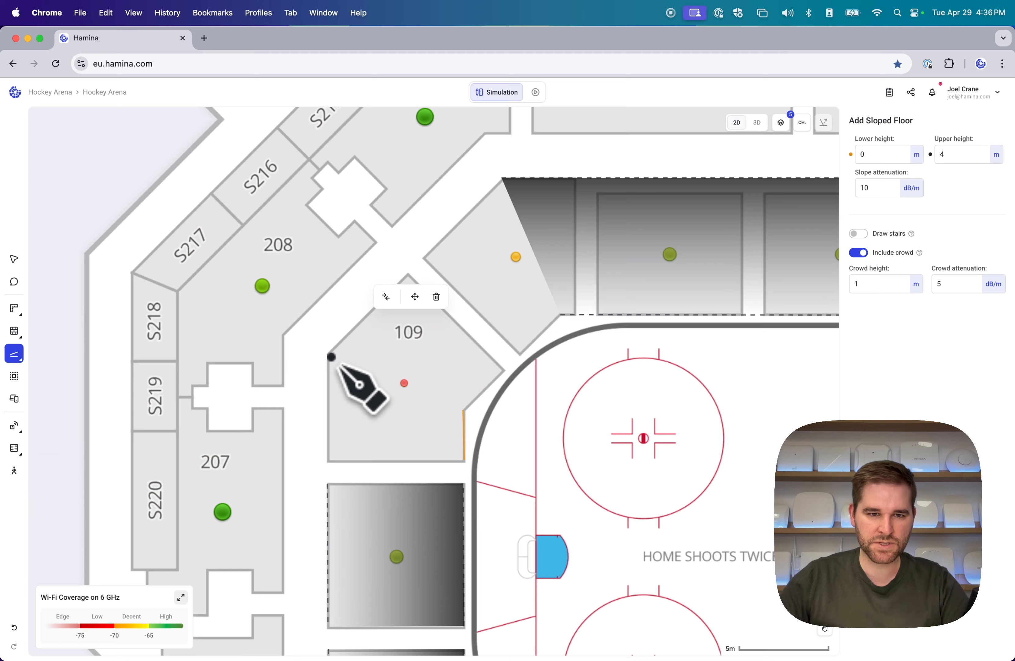
left_click(332, 356)
left_click(331, 463)
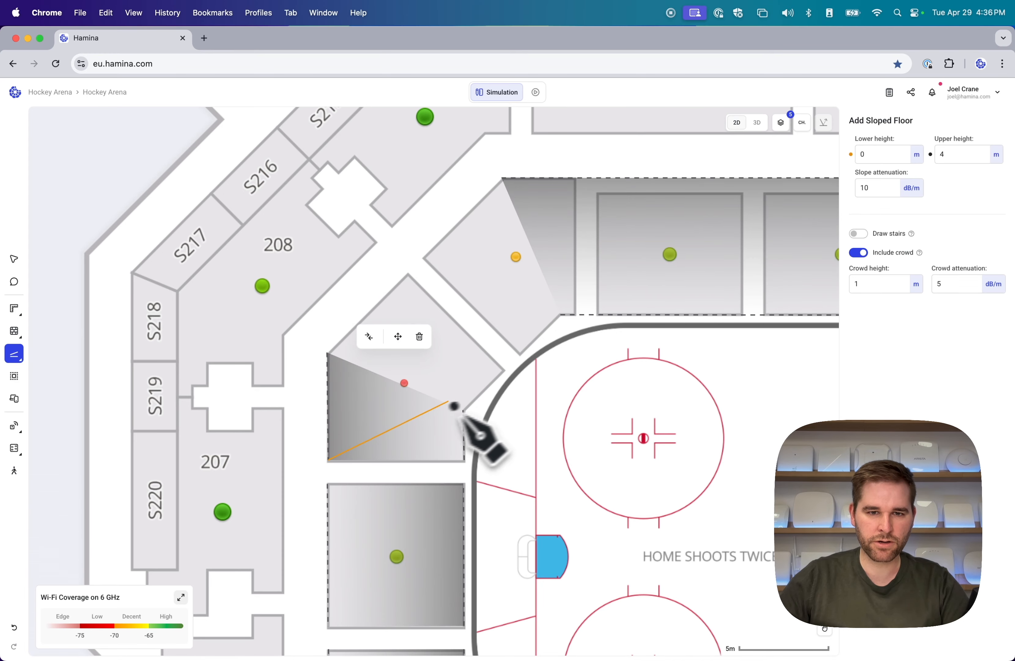
key("Escape")
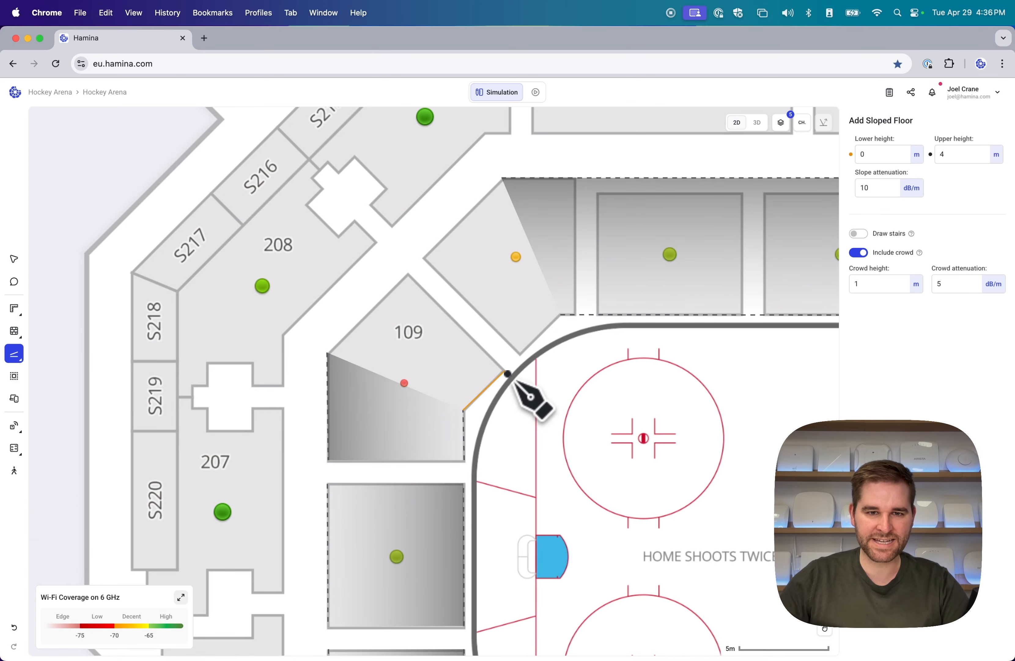
- Draw a second sloped floor over the remaining angled part of section 109, with its lower edge facing the rink corner
left_click(506, 372)
left_click(408, 275)
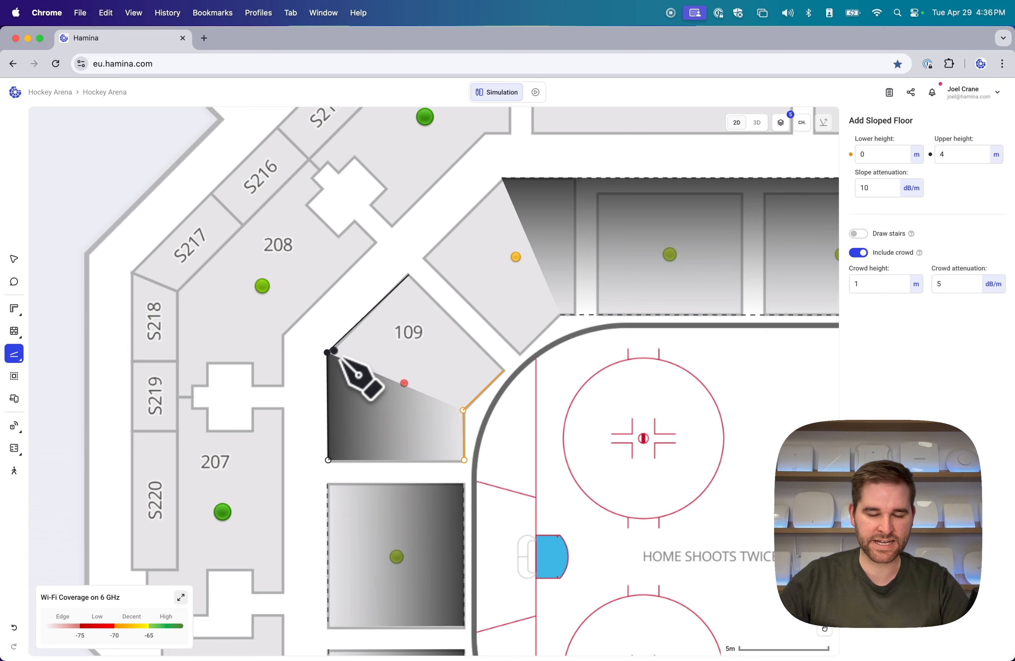
left_click(329, 353)
- Draw a sloped floor over the corner block between section 109 and the penalty-side slope, with its lower edge along the rink
scroll(554, 386, "up", 2)
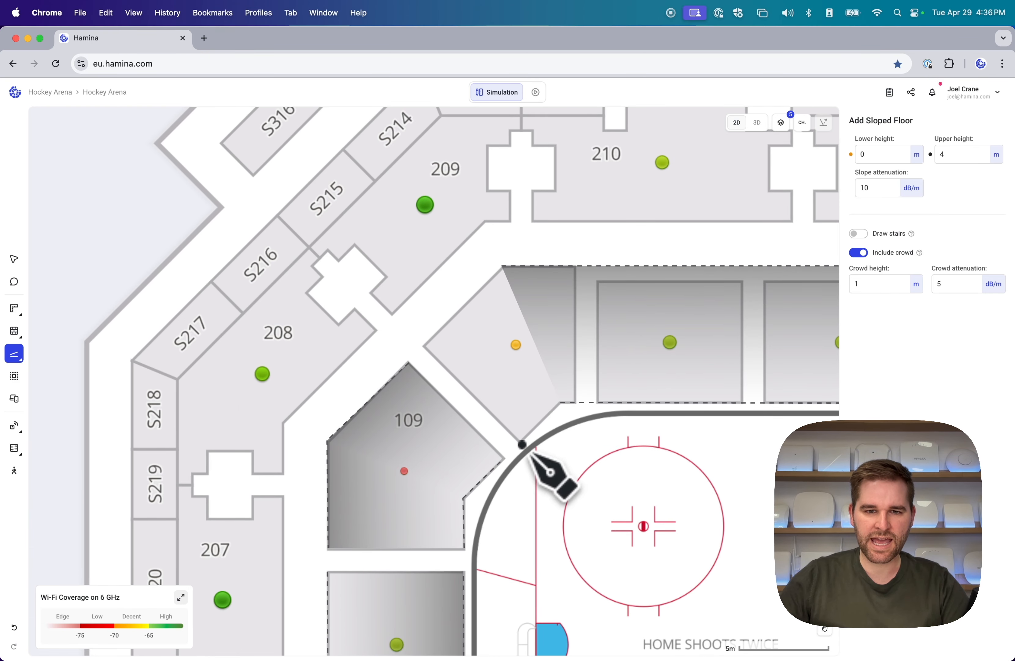
left_click(524, 446)
left_click(560, 404)
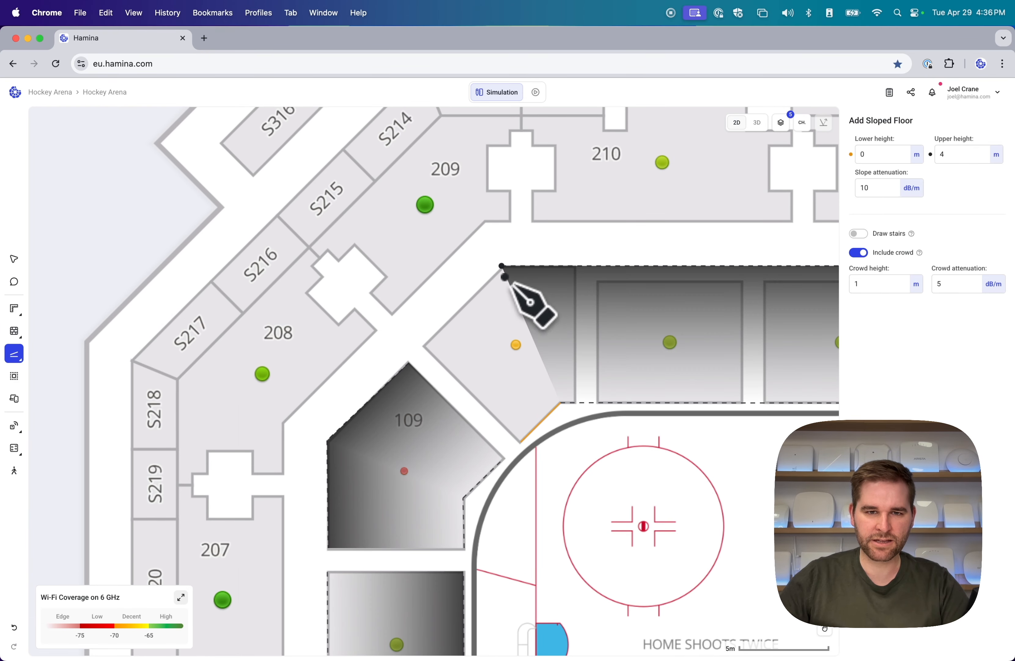
left_click(502, 267)
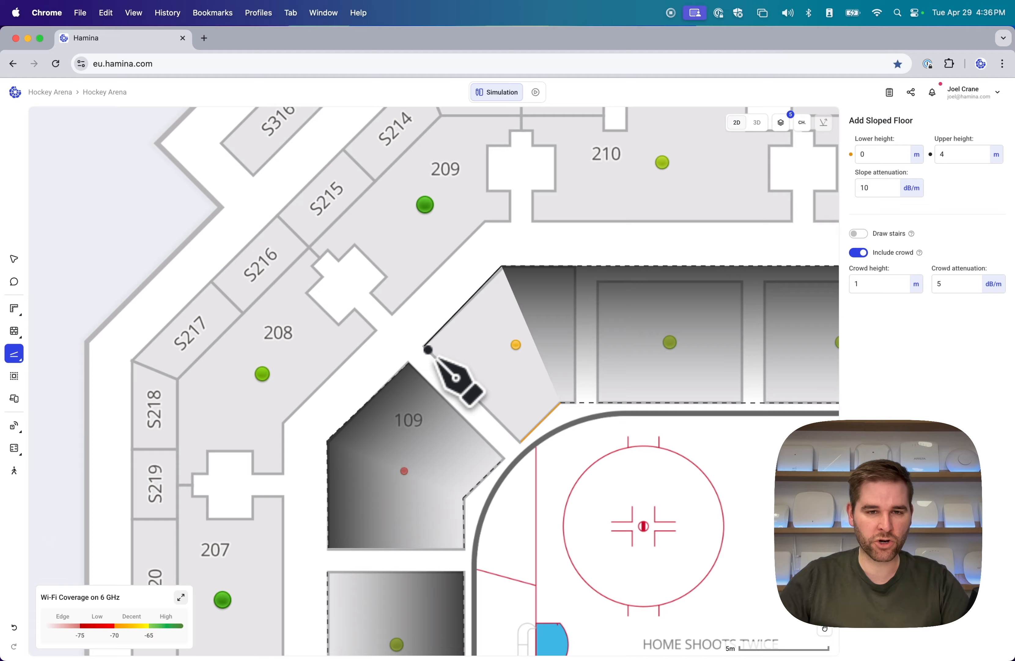
left_click(425, 346)
key("Escape")
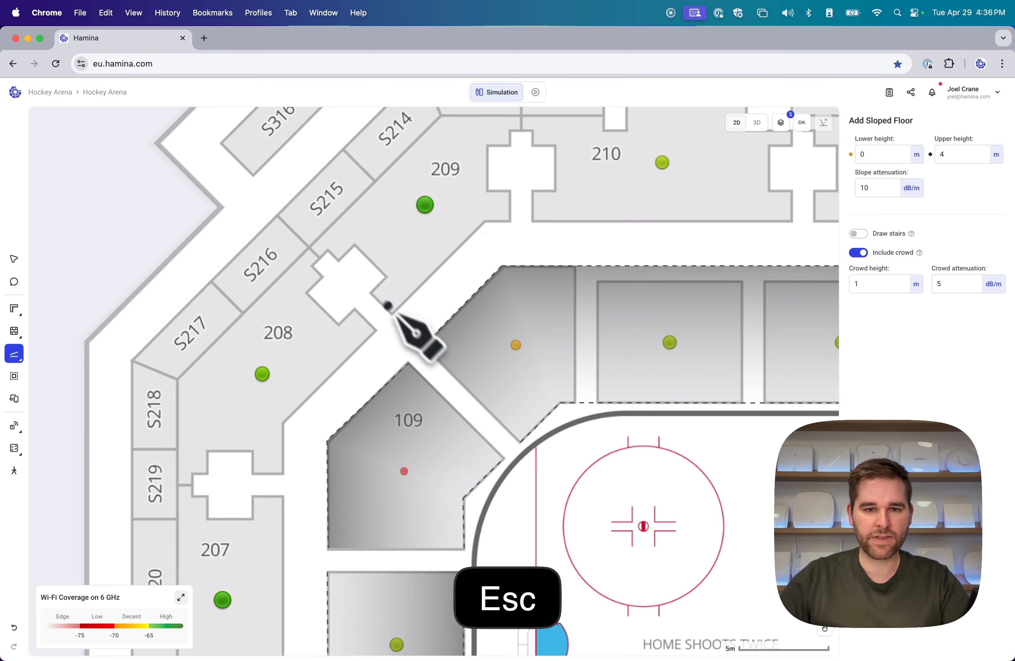
- Examine the sloped seating in 3D from around the arena, and return to the 2D plan
left_click(762, 127)
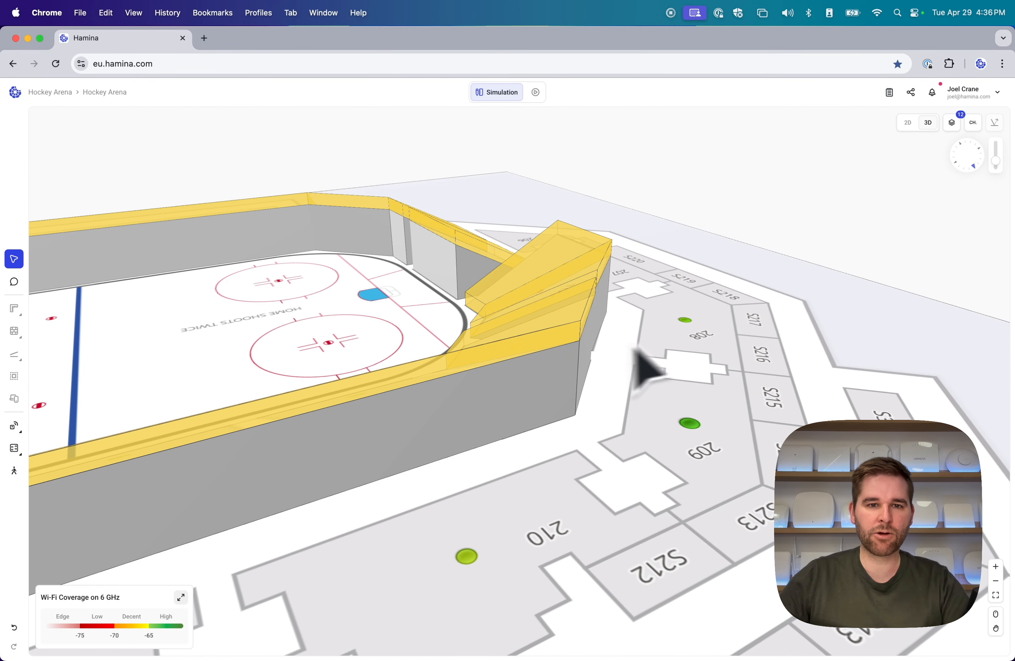
left_click_drag(634, 349, 285, 357)
left_click_drag(666, 355, 300, 356)
left_click_drag(790, 352, 276, 340)
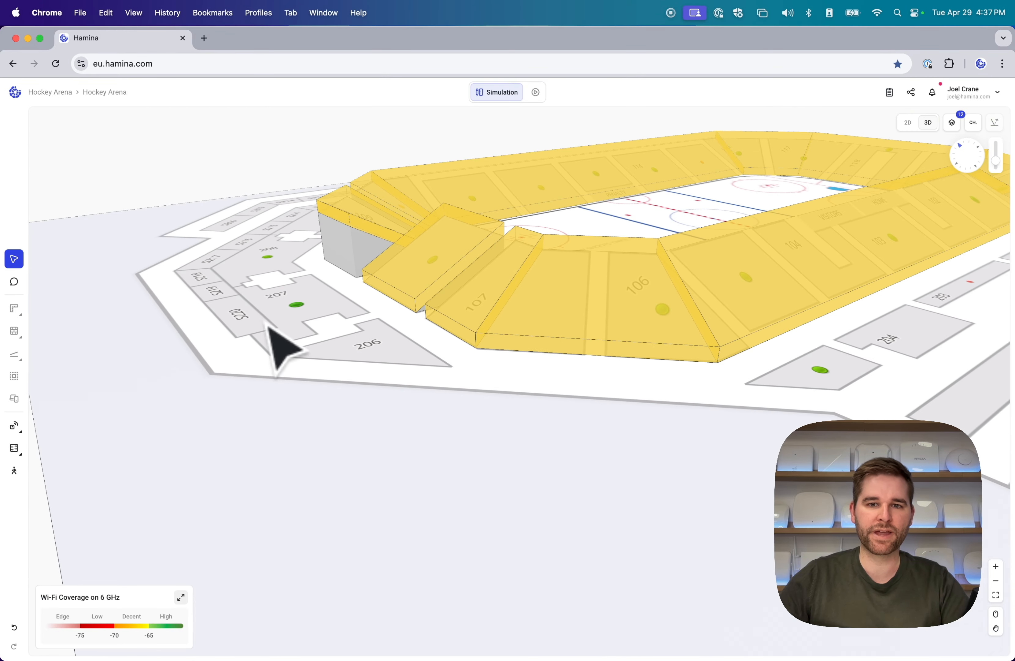
scroll(643, 353, "up", 5)
scroll(585, 409, "down", 5)
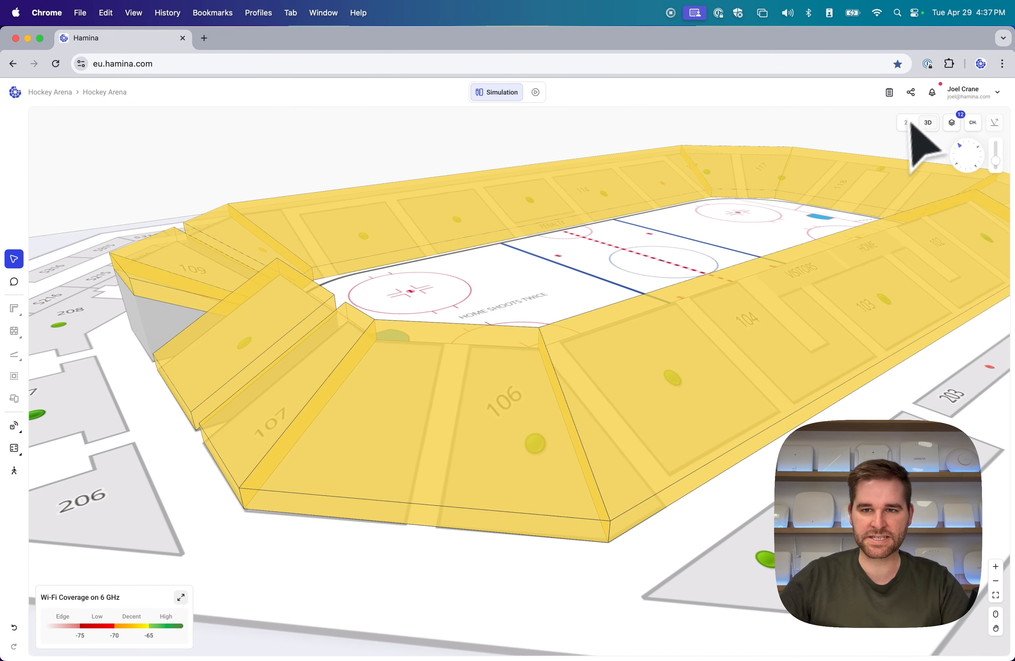
scroll(641, 330, "up", 5)
key("s")
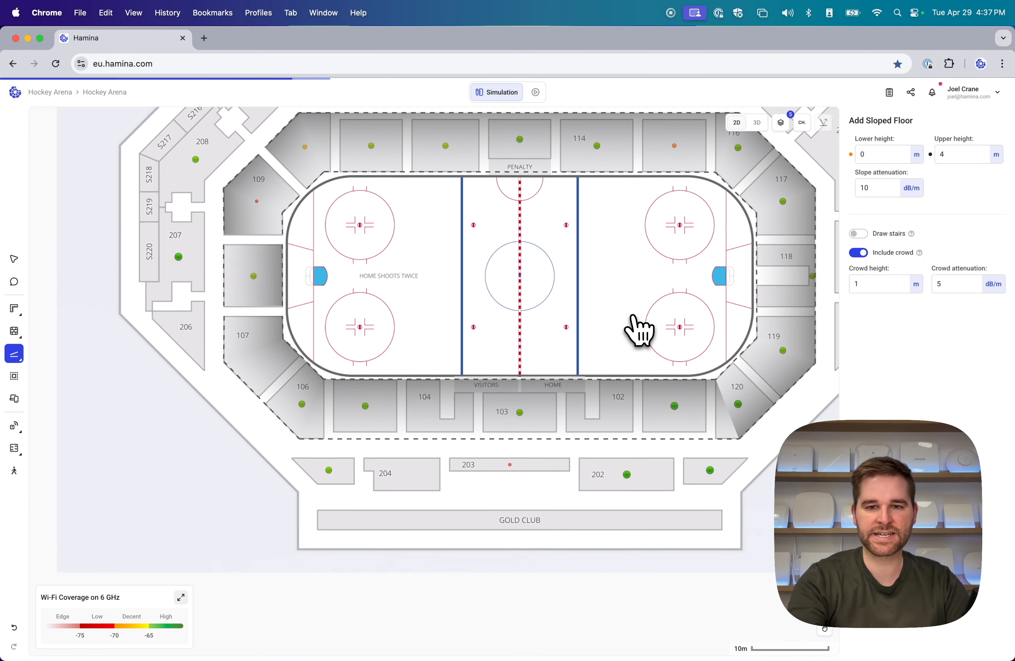
- Select the sloped floor behind the goal between sections 107 and 109 to view its settings, and clear the selection
left_click(14, 259)
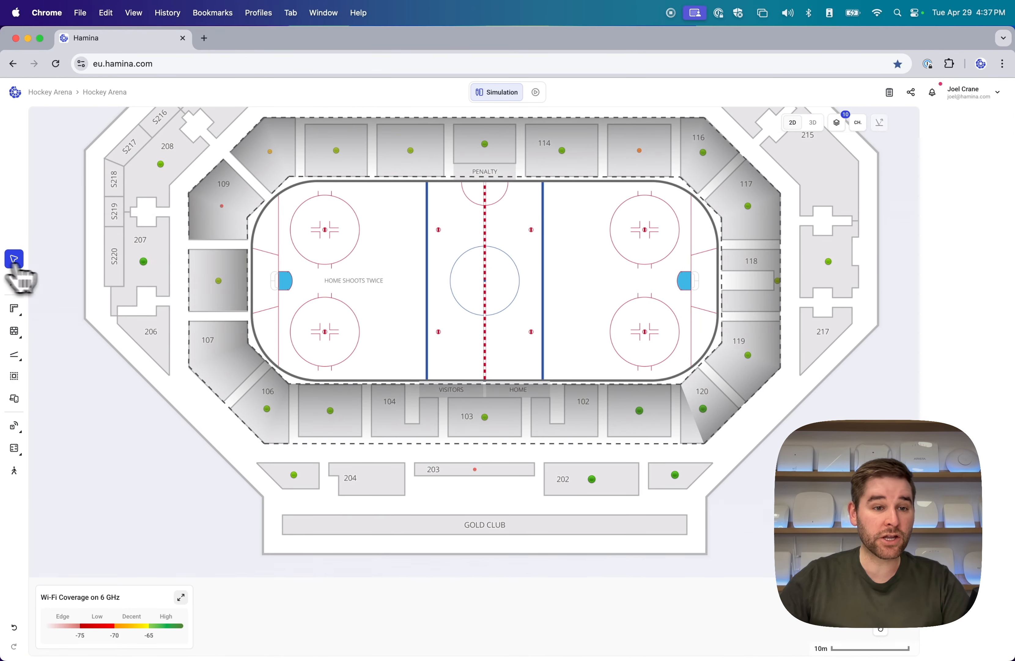
left_click(251, 279)
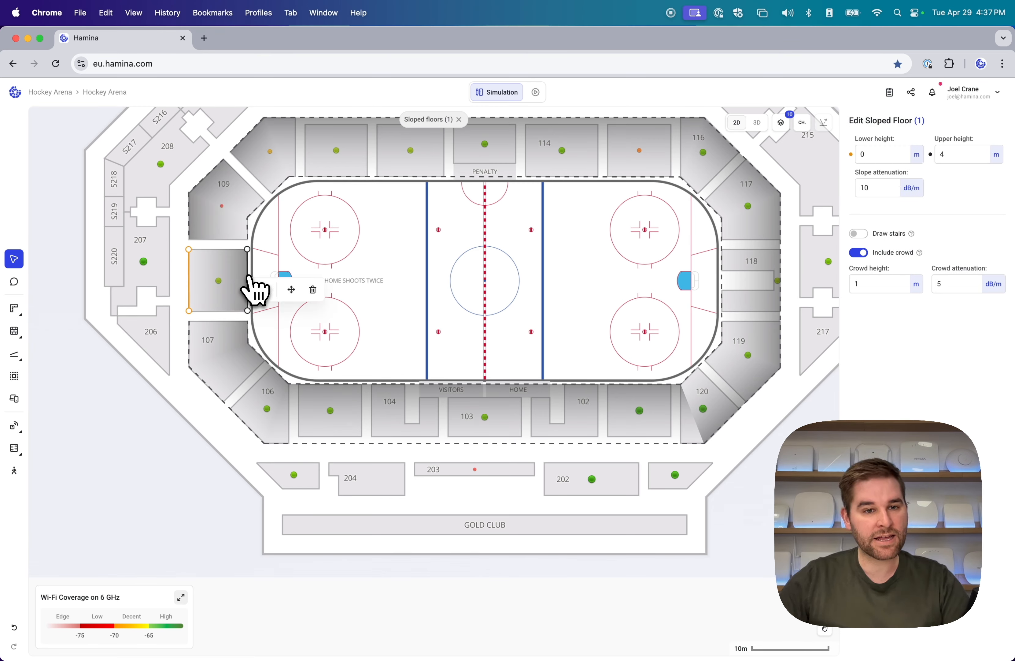
left_click(401, 272)
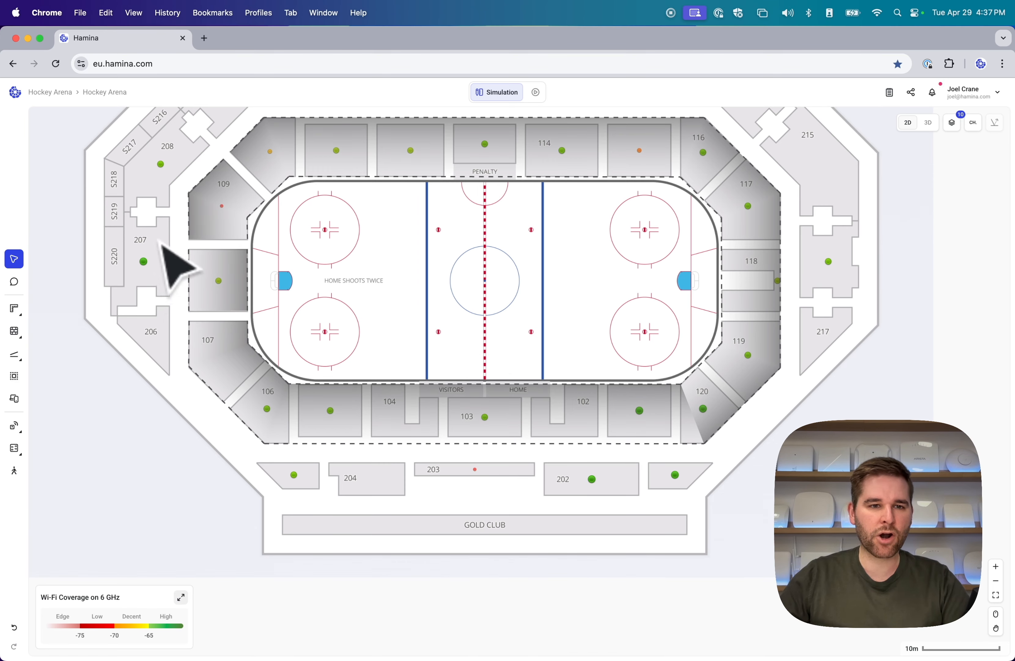
- Try box selections in both directions over the sloped floors around sections 106, 107 and behind the goal, clearing each selection
left_click_drag(112, 242, 335, 467)
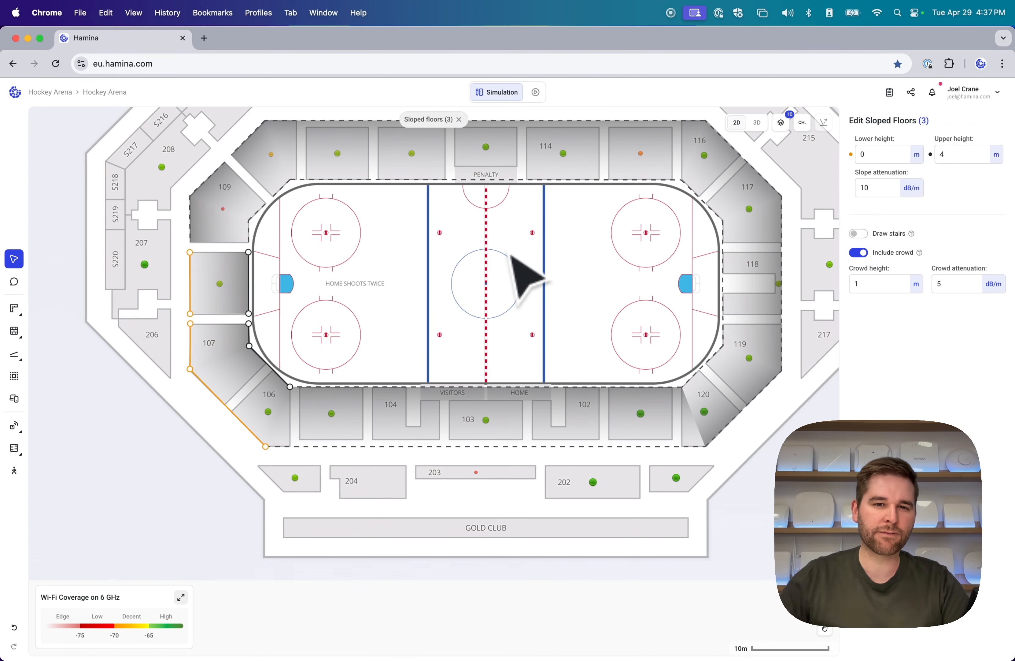
left_click_drag(509, 254, 234, 407)
left_click(356, 272)
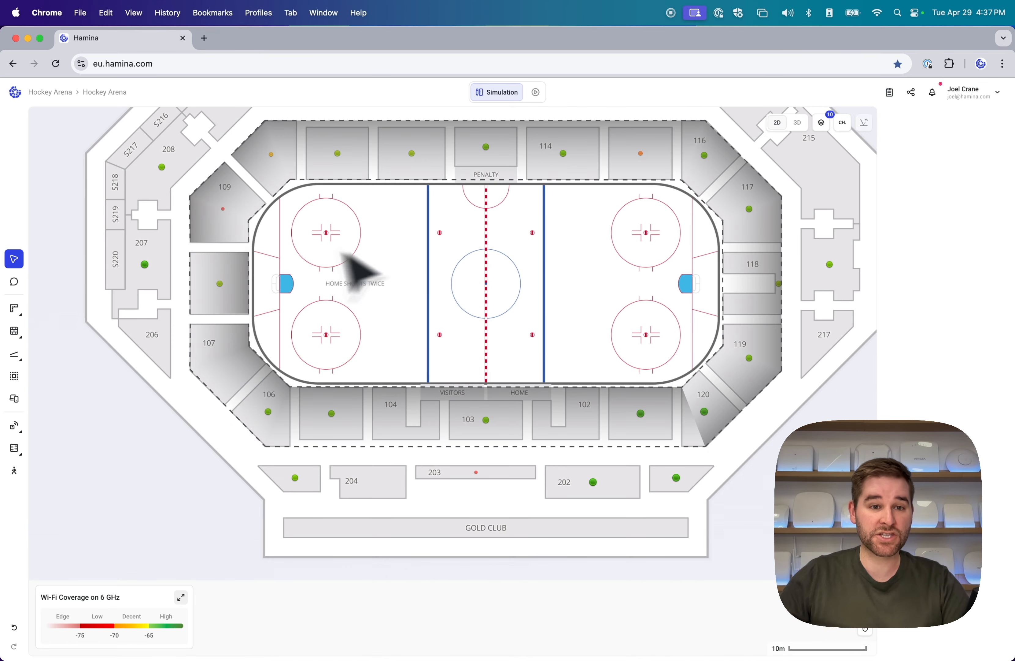
left_click_drag(197, 259, 368, 365)
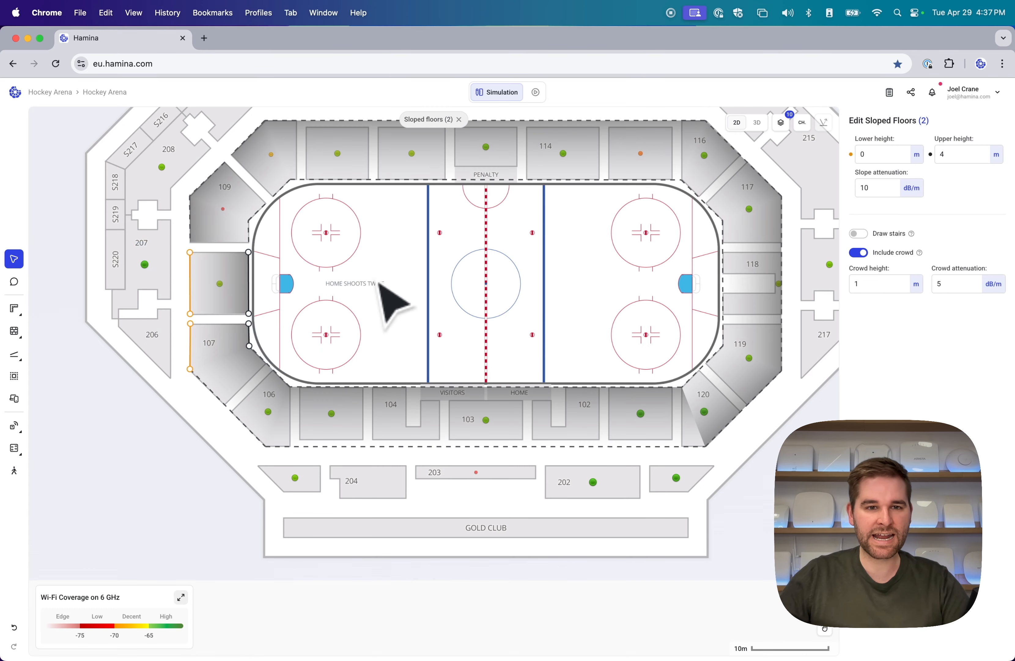
left_click(387, 241)
left_click_drag(388, 241, 155, 364)
left_click(430, 289)
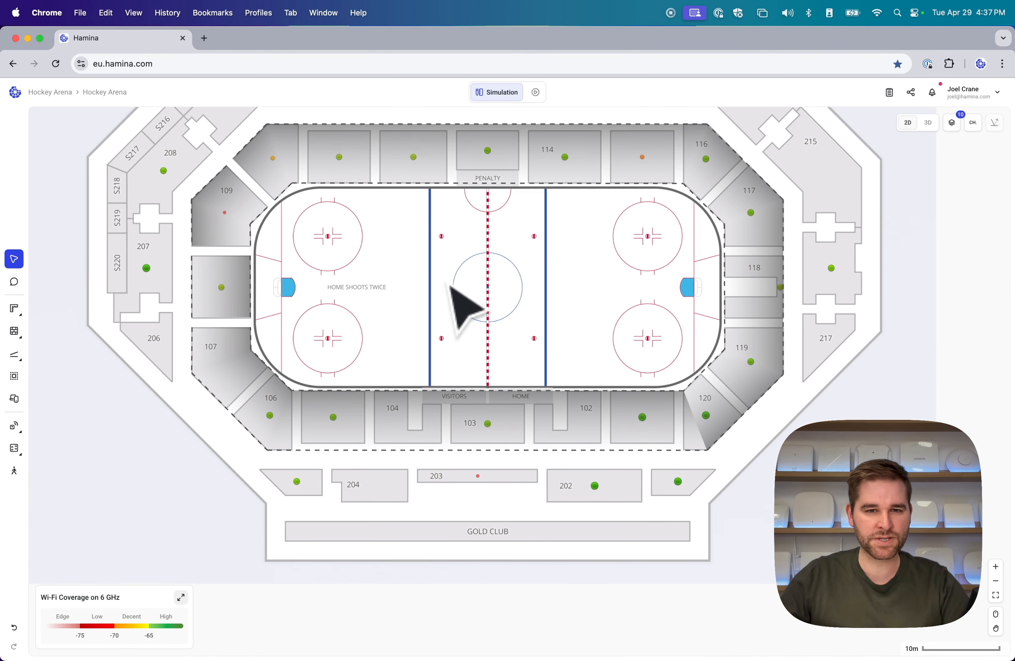
- Swap the lower and upper heights of the four sloped floors from behind the goal around to section 102, and clear the selection
left_click_drag(527, 254, 284, 474)
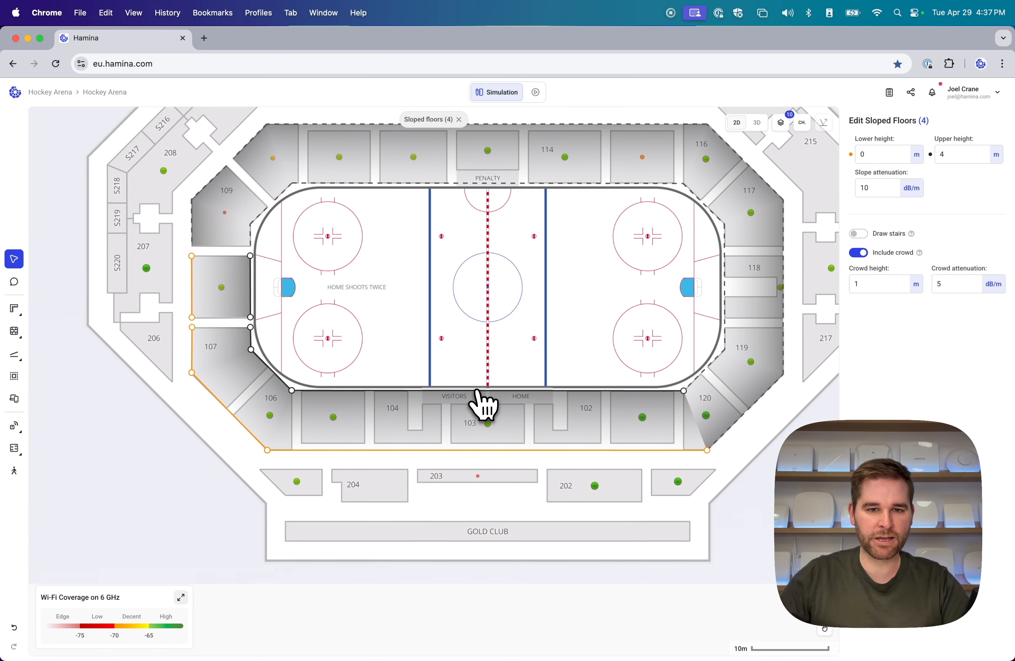
left_click(492, 403)
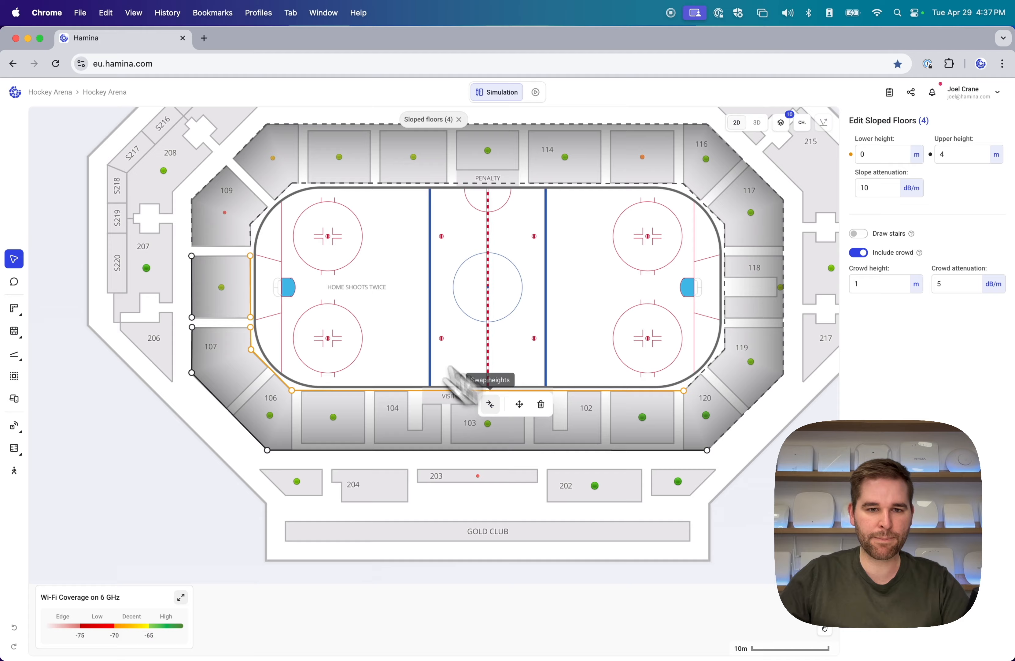
left_click(407, 326)
- Examine the seating behind the goal in 3D, and turn off transparency effects in the preferences
left_click(928, 124)
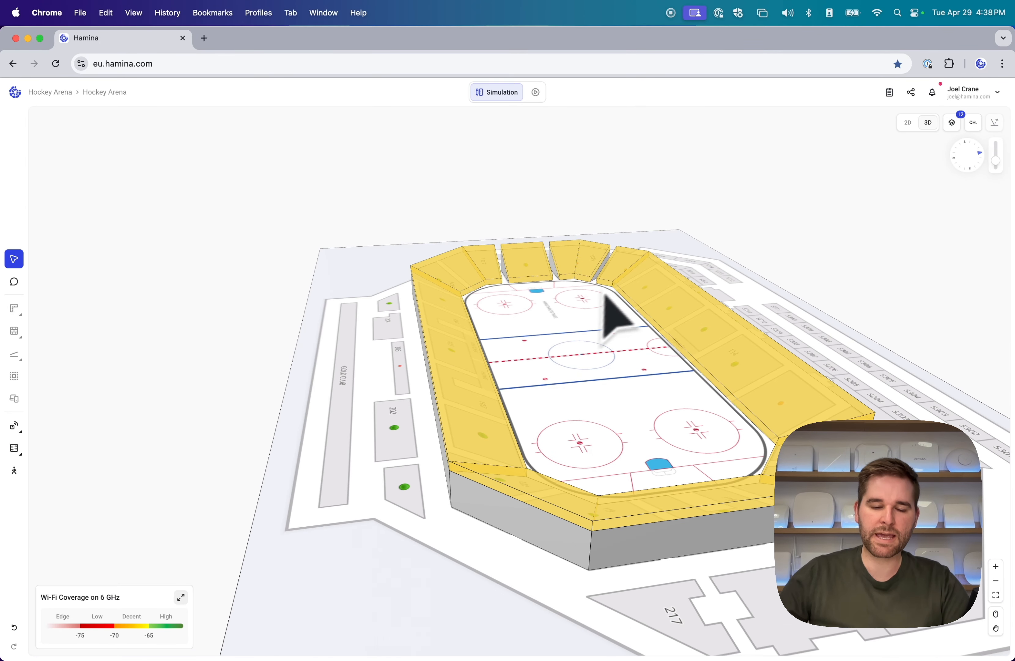
scroll(527, 277, "up", 5)
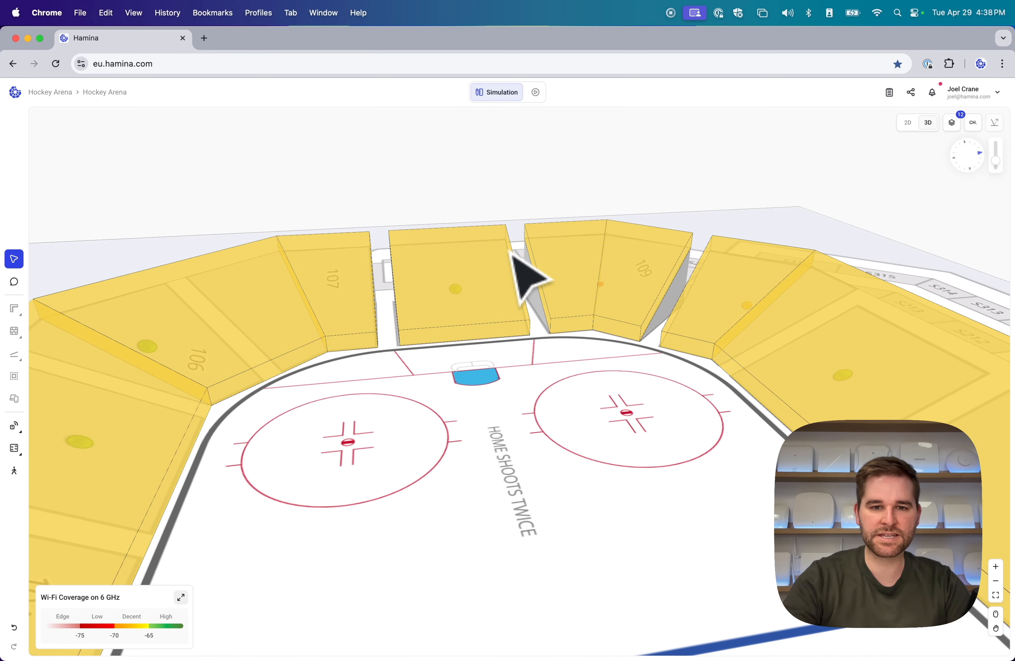
left_click_drag(497, 421, 619, 439)
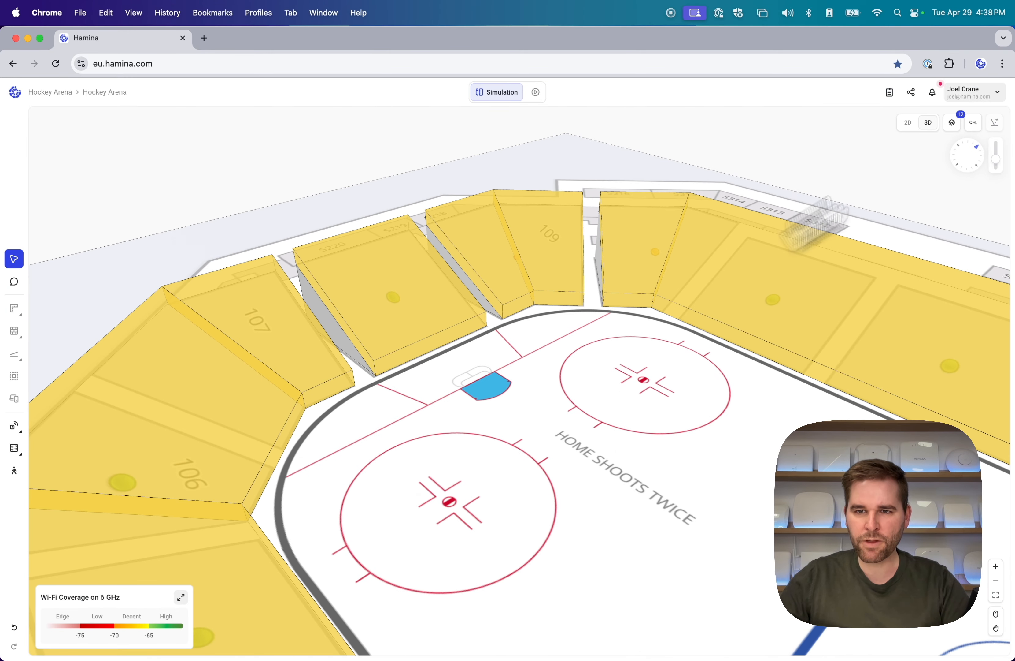
left_click(978, 93)
left_click(955, 122)
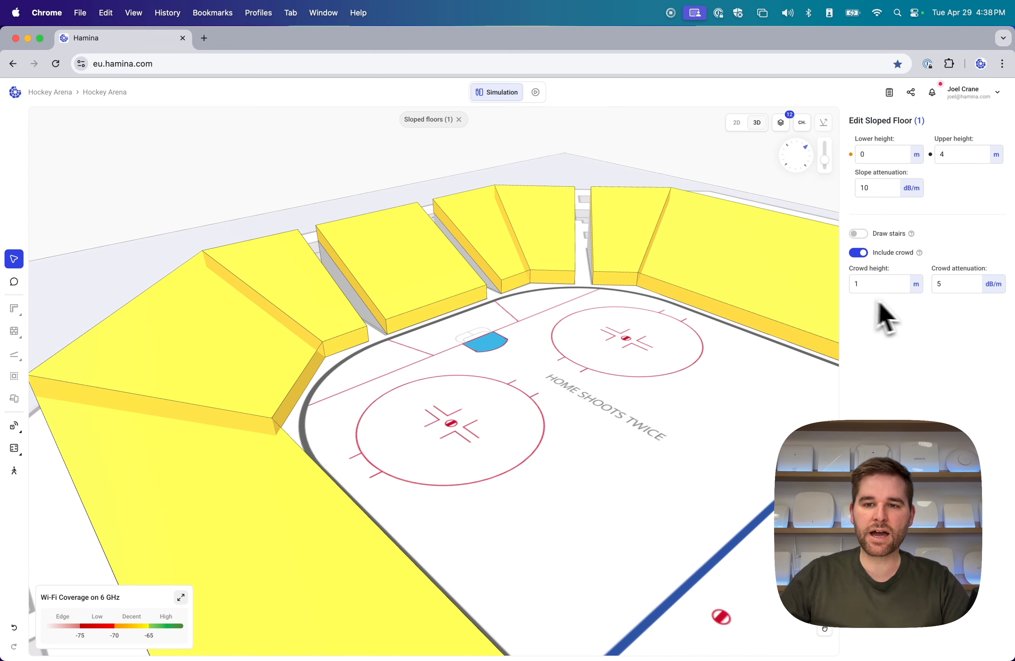
- Toggle the crowd off and back on for the sloped floor behind the goal to compare both states in 3D
left_click(861, 256)
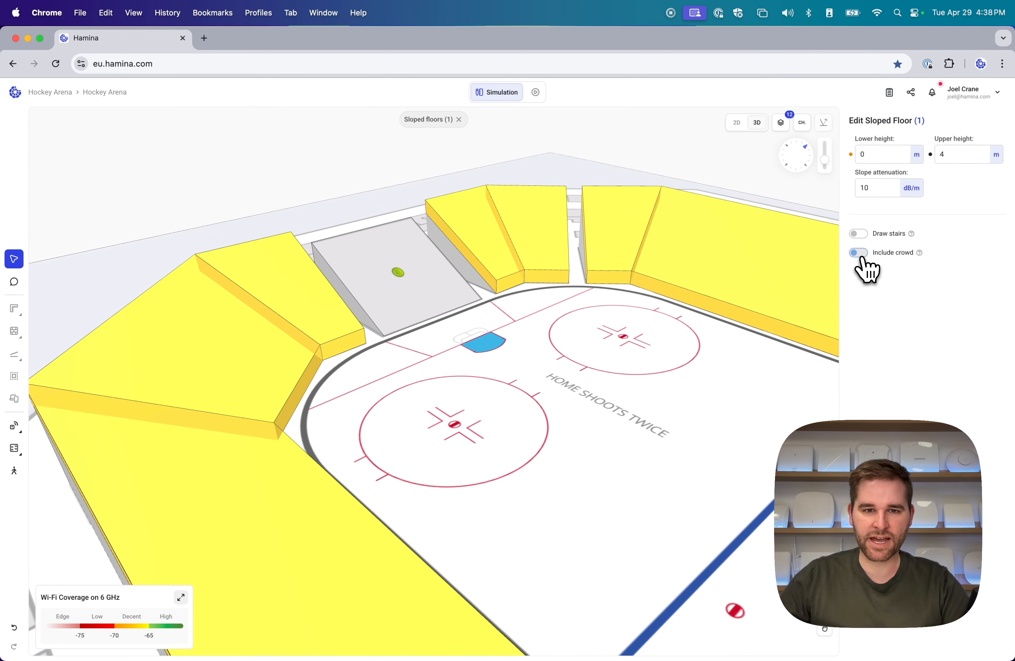
left_click(862, 256)
left_click(861, 256)
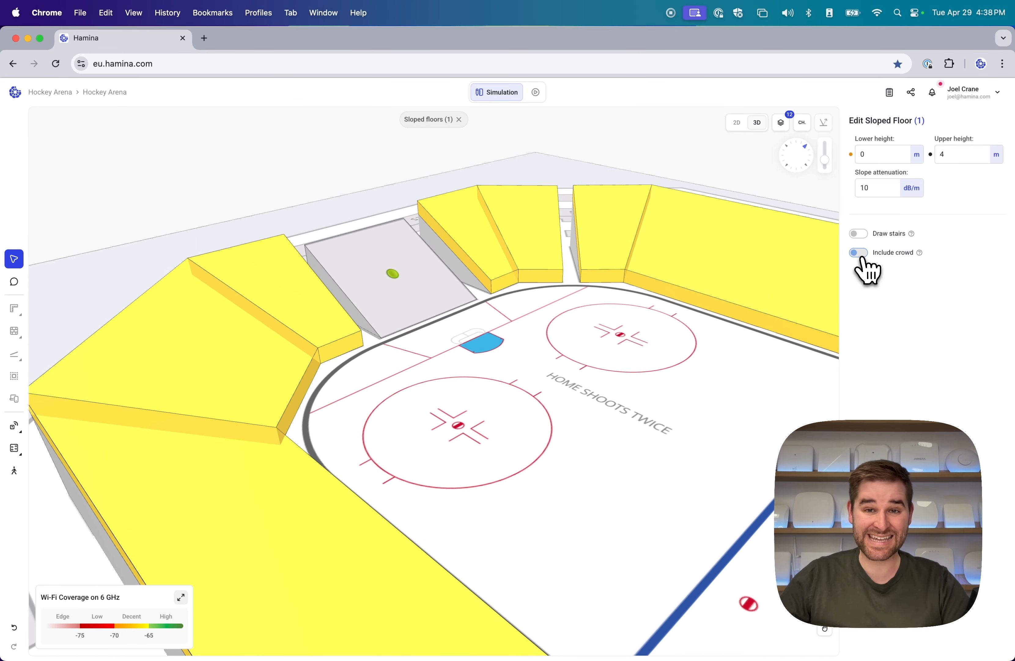
left_click(861, 256)
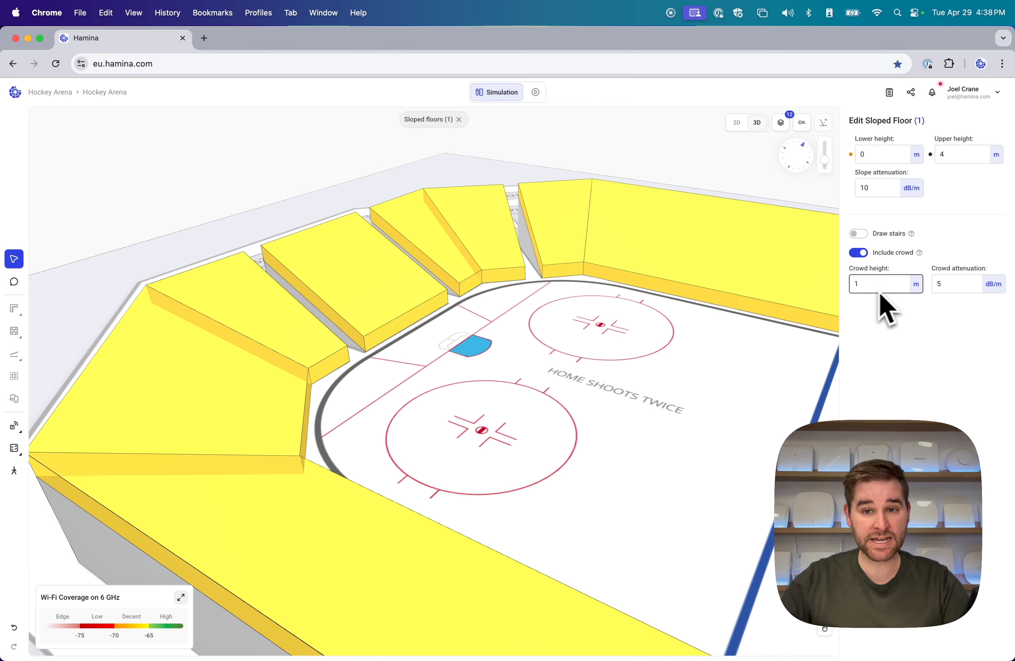
left_click(866, 255)
left_click_drag(716, 360, 364, 384)
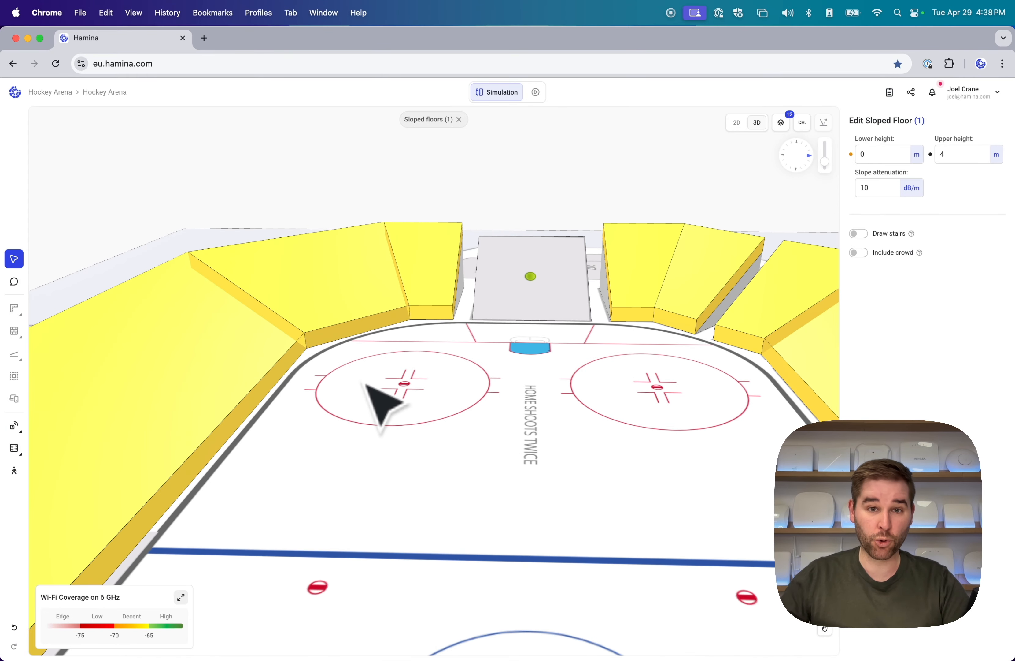
left_click(864, 253)
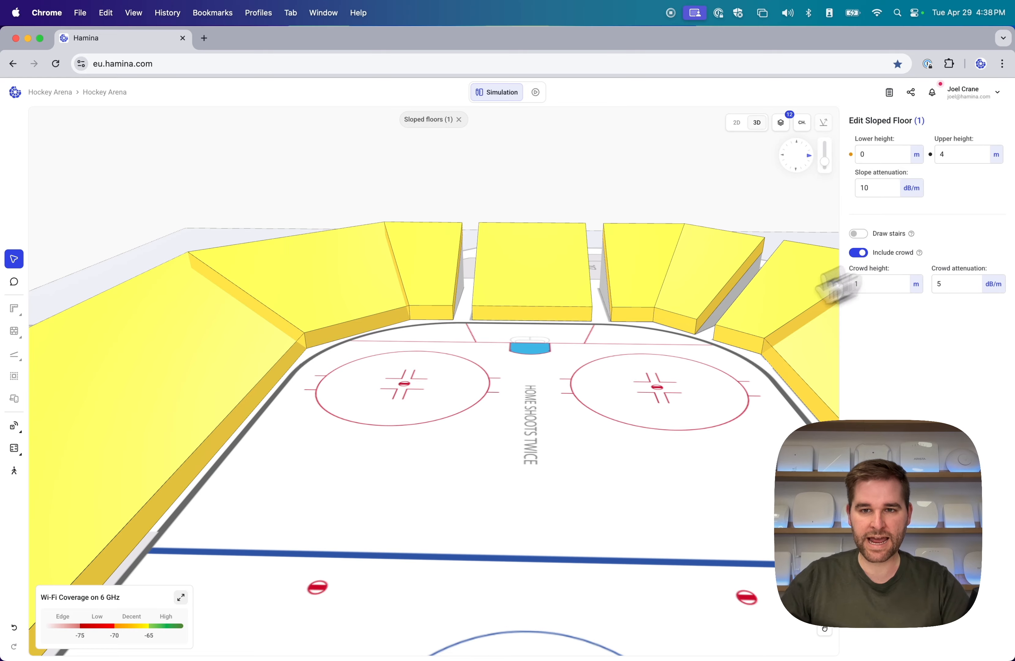
- Turn on transparency effects in the preferences and view the see-through crowds from another angle
left_click(970, 90)
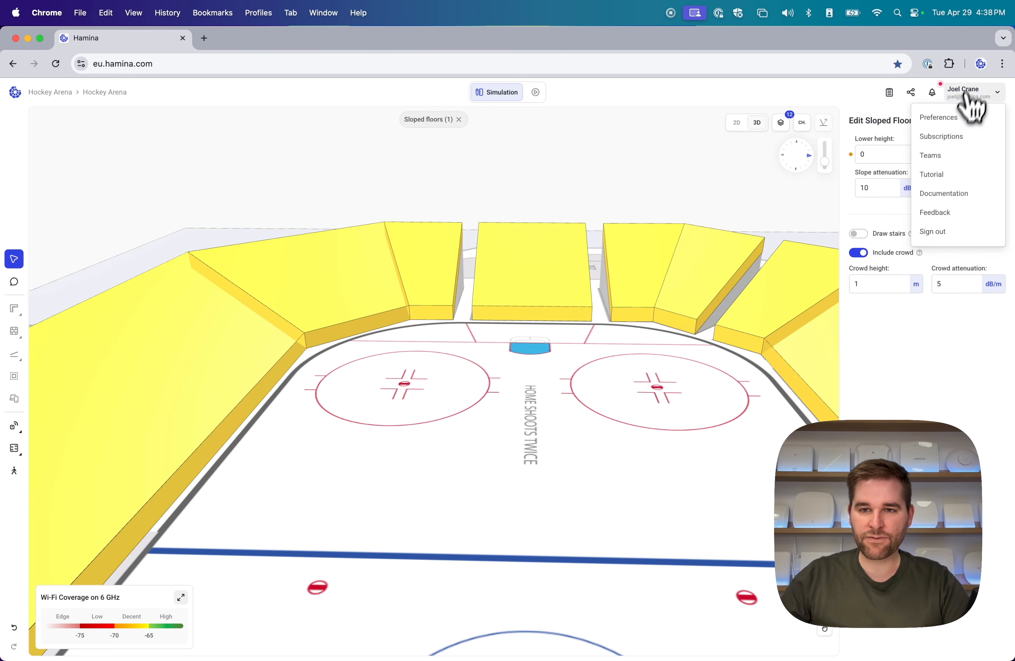
left_click(957, 116)
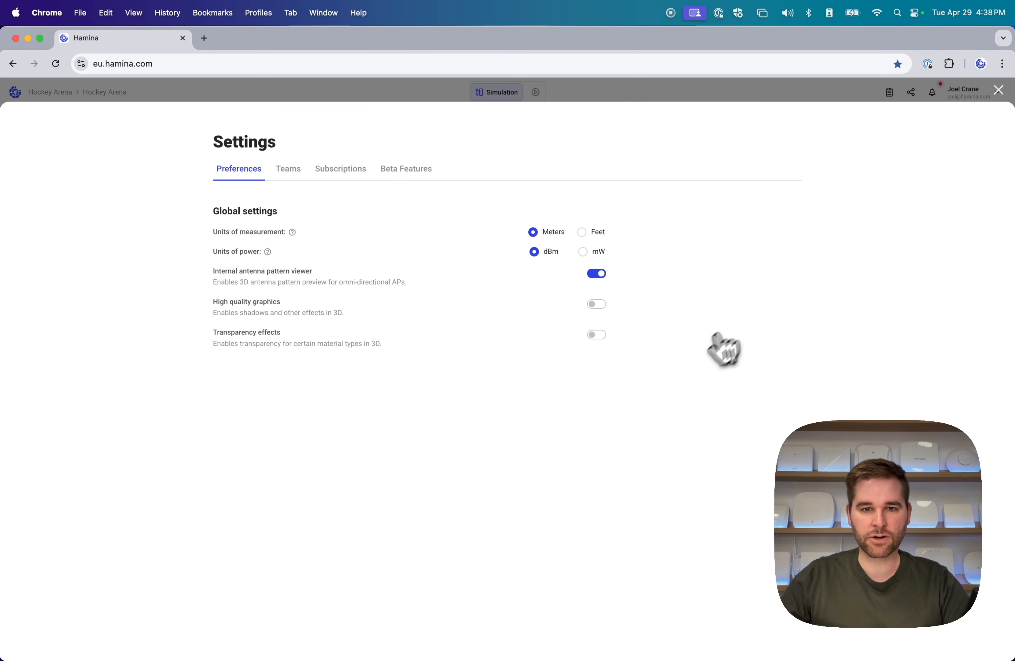
left_click(599, 336)
left_click(1002, 90)
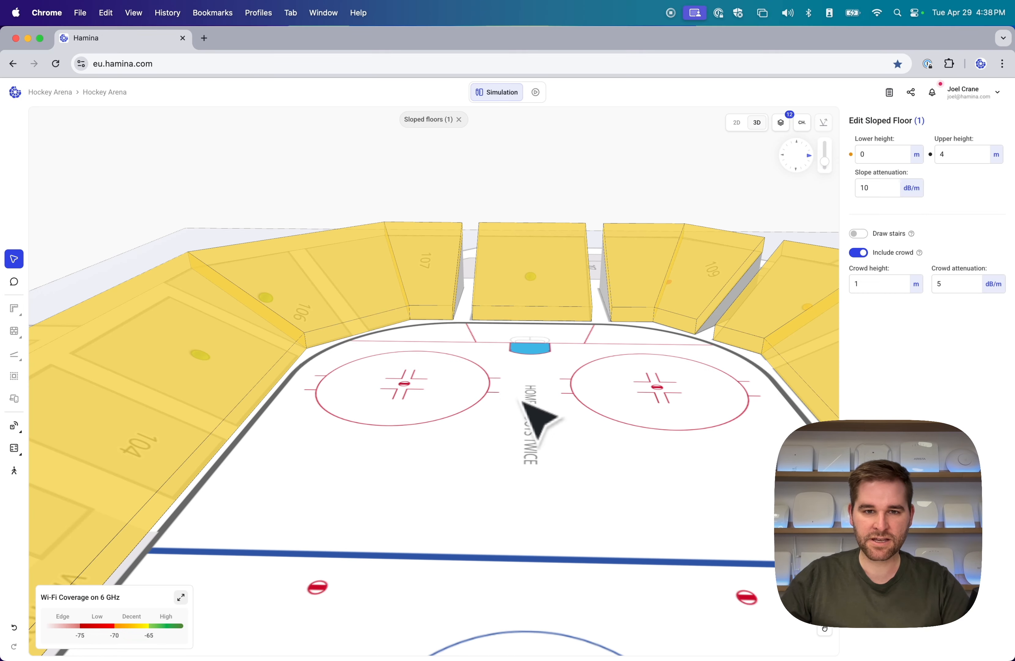
left_click_drag(534, 417, 716, 417)
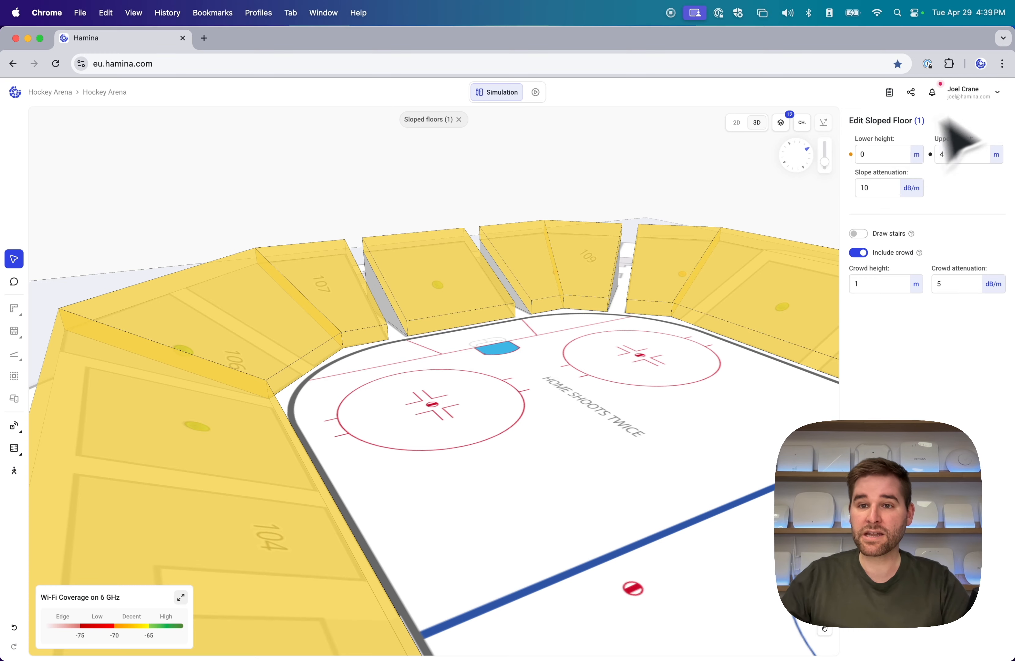
- Turn transparency effects back off in the preferences and view the solid crowds around the goal end
left_click(995, 92)
left_click(959, 110)
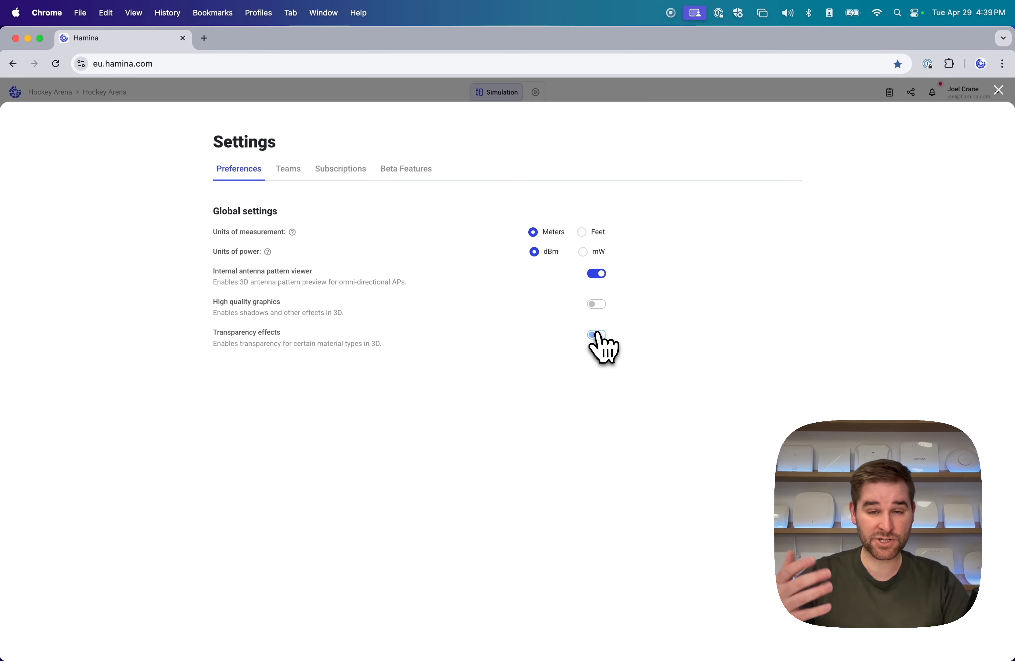
left_click(998, 91)
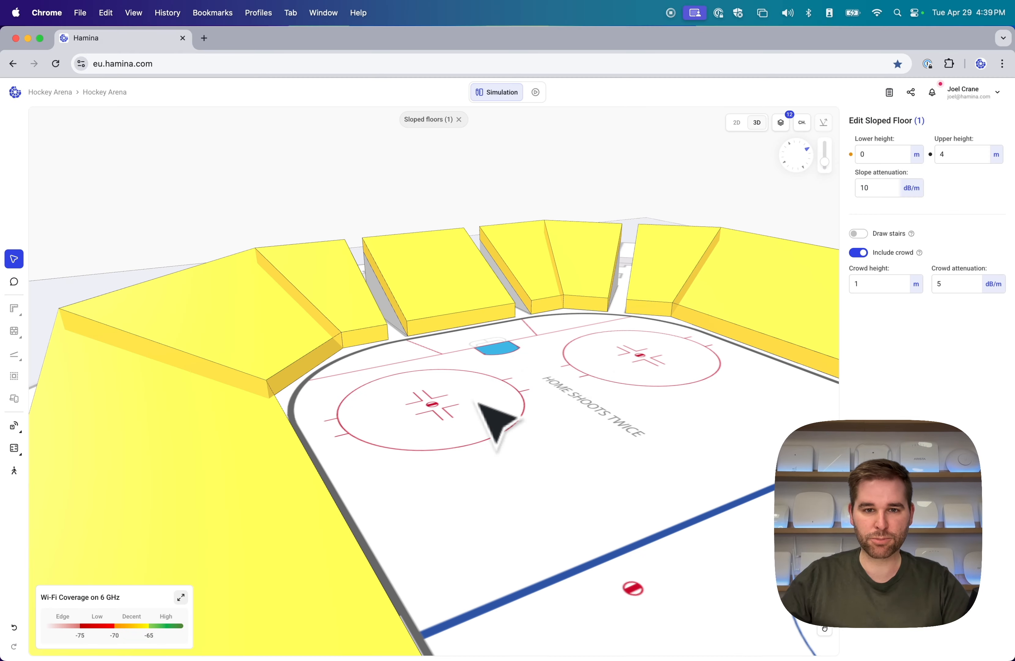
left_click_drag(478, 403, 666, 447)
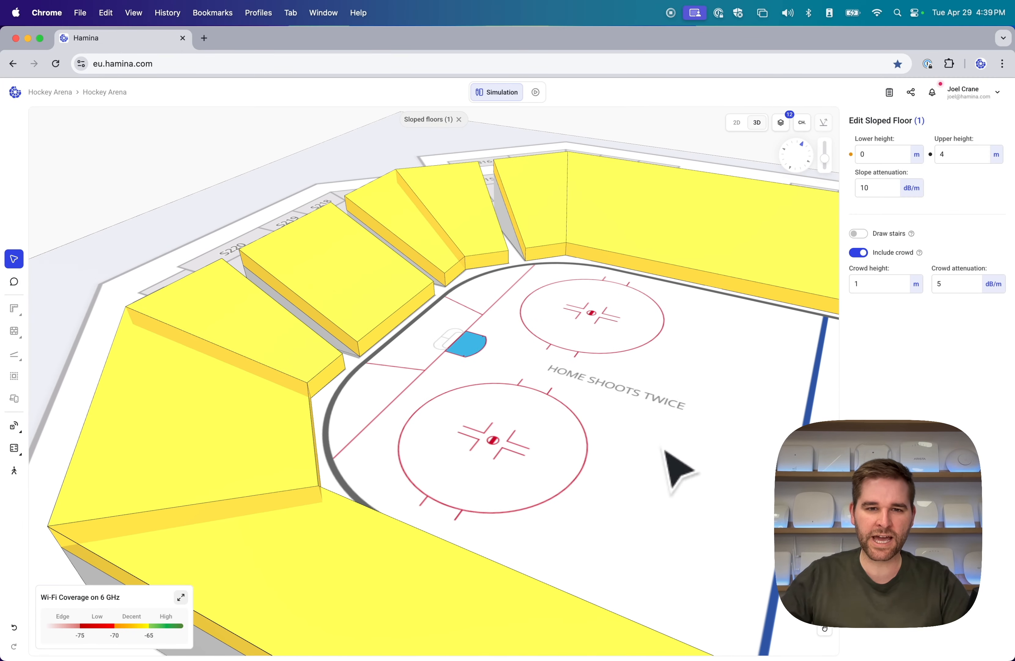
left_click_drag(664, 449, 502, 451)
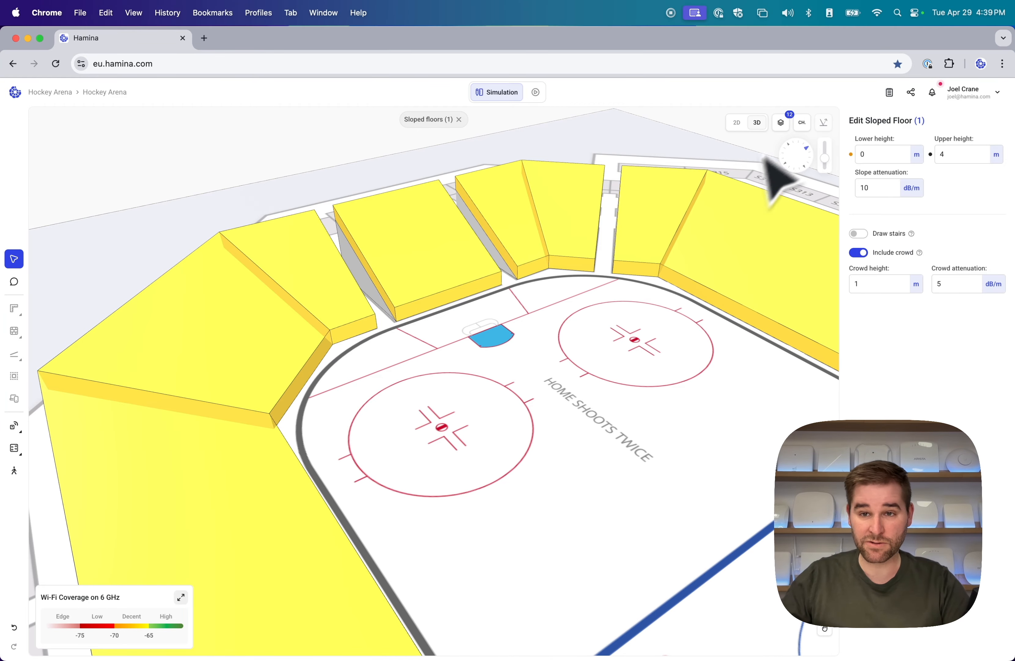
- In the 2D plan, set up a new sloped floor with stairs drawn and no crowd
left_click(737, 124)
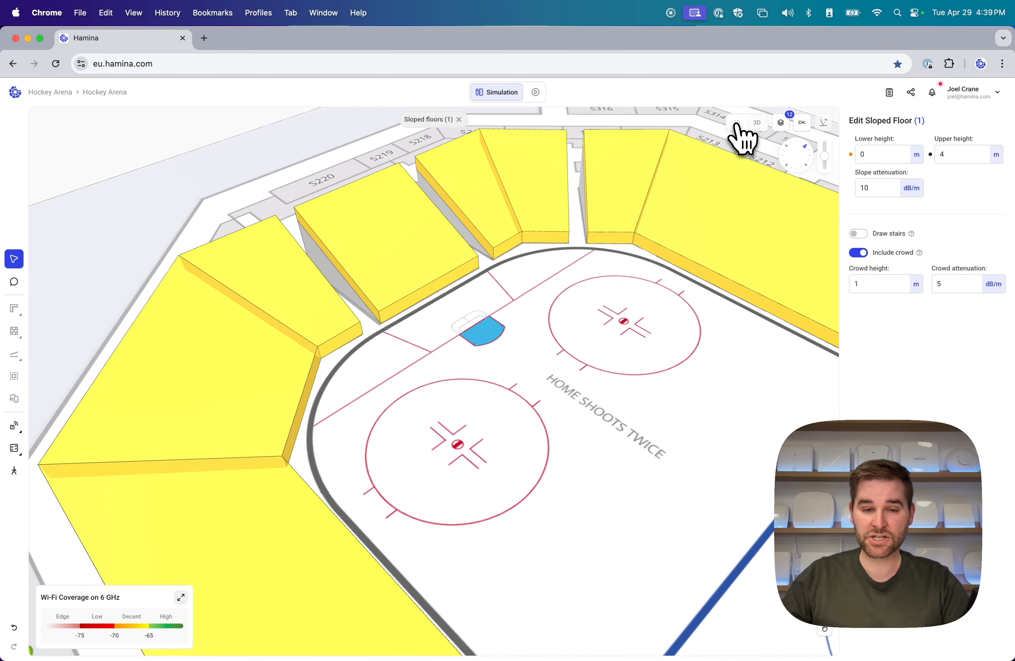
left_click_drag(454, 354, 647, 414)
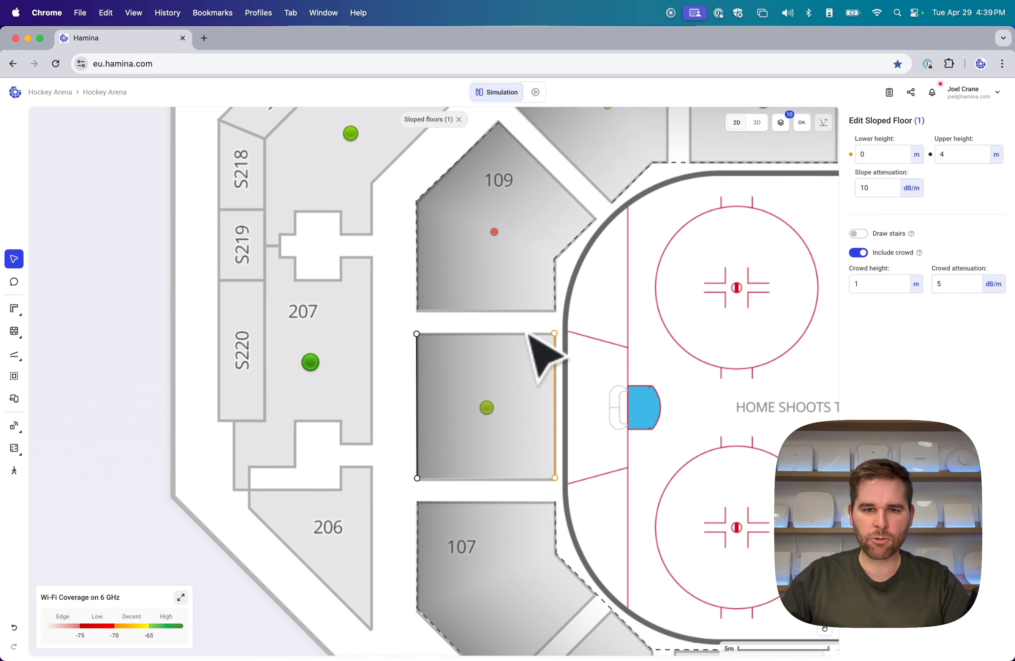
left_click_drag(657, 329, 705, 374)
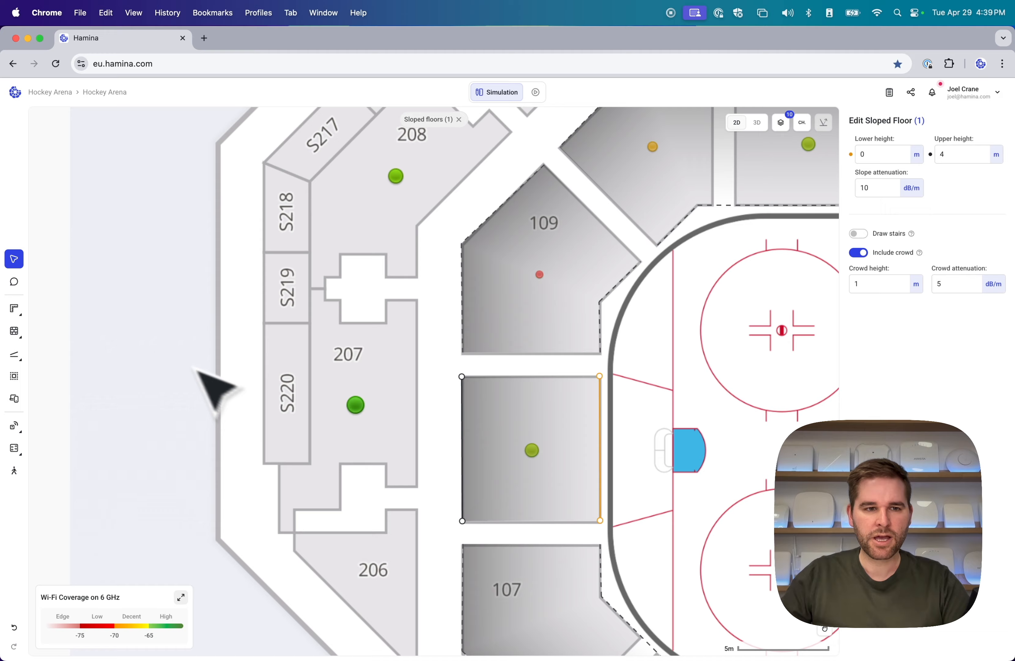
left_click(15, 354)
left_click(76, 412)
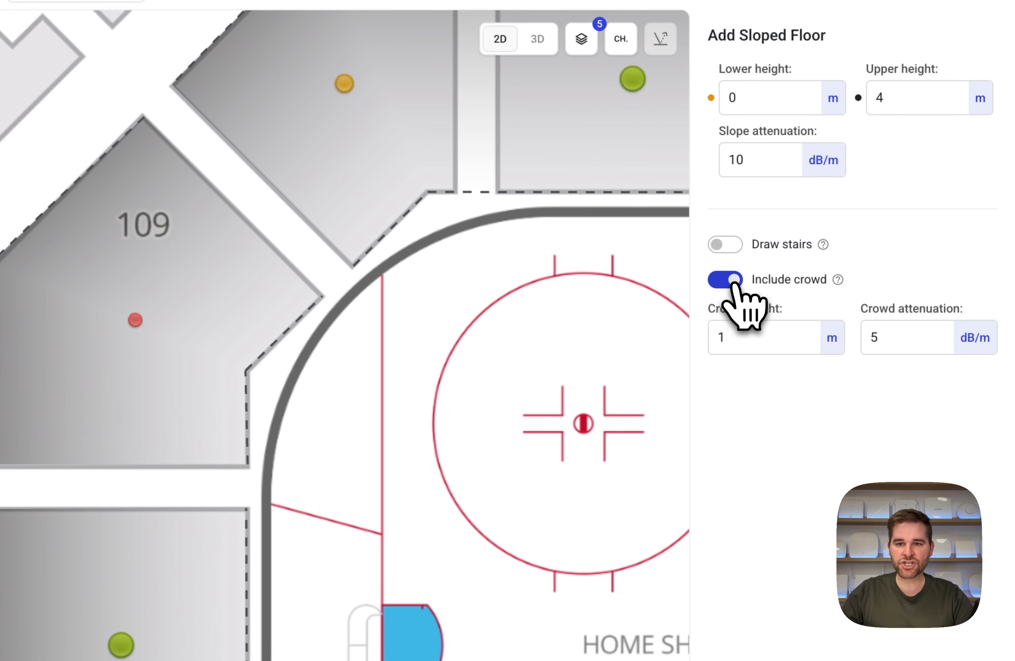
left_click(861, 253)
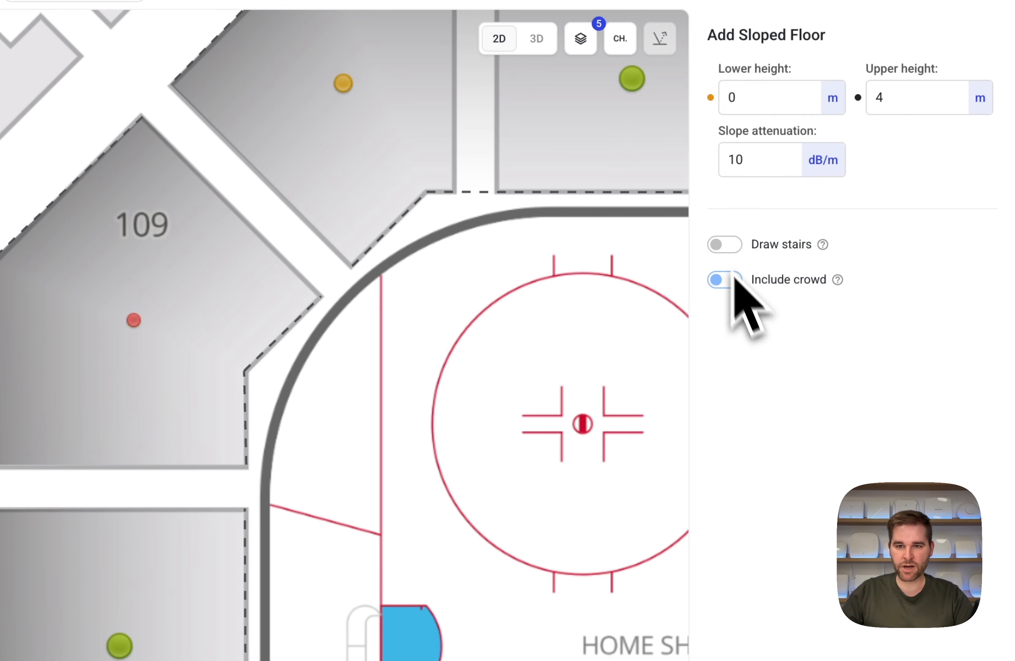
left_click(725, 247)
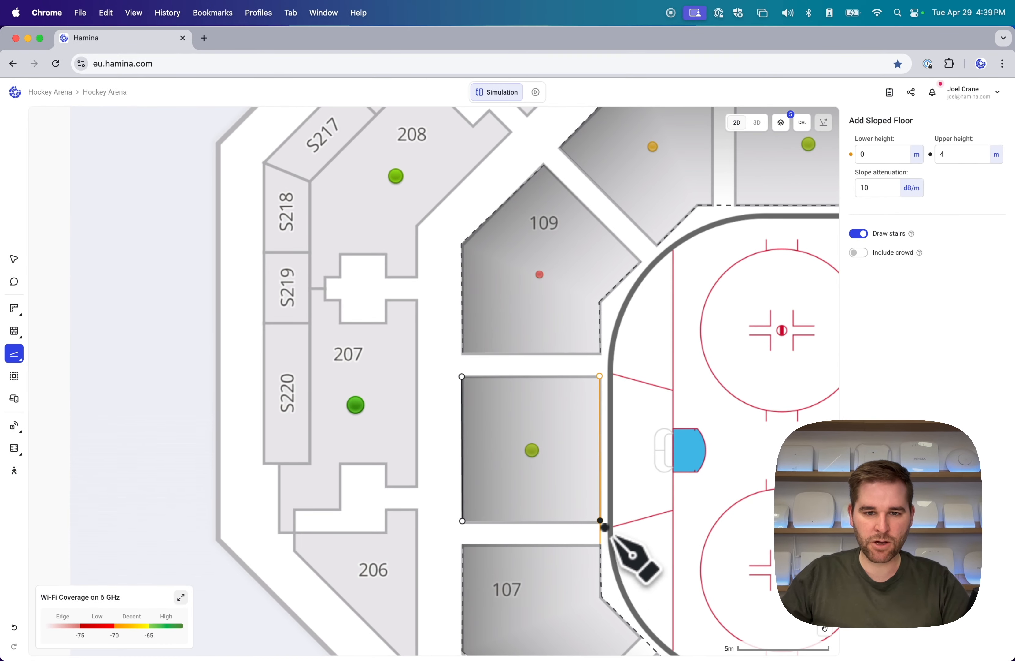
- Draw stairs in the two aisles separating the block behind the goal from sections 107 and 109
left_click(600, 524)
left_click(467, 546)
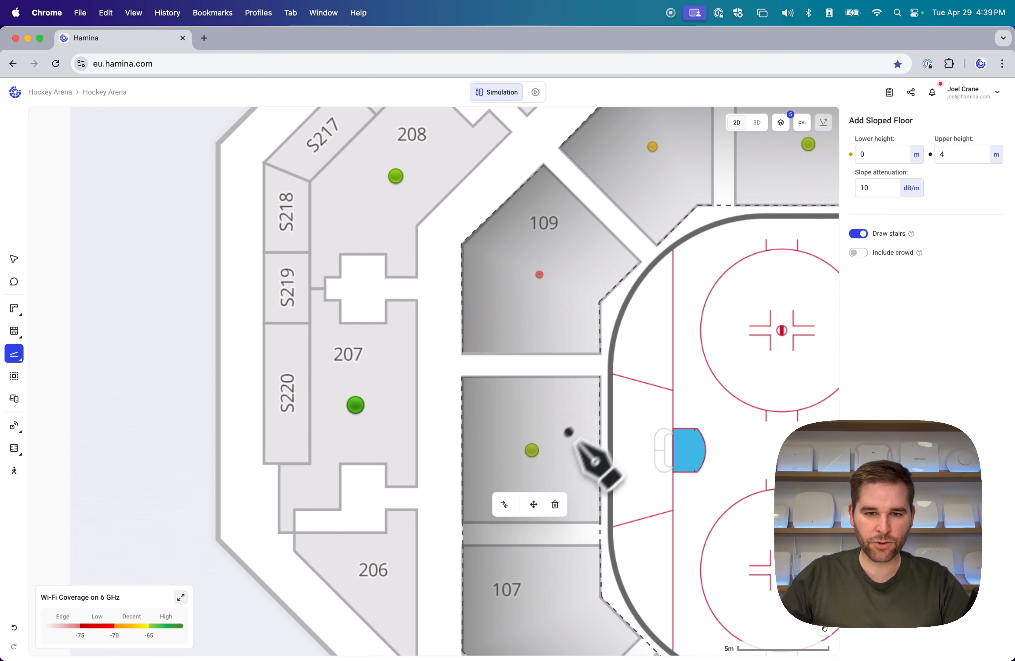
left_click(602, 354)
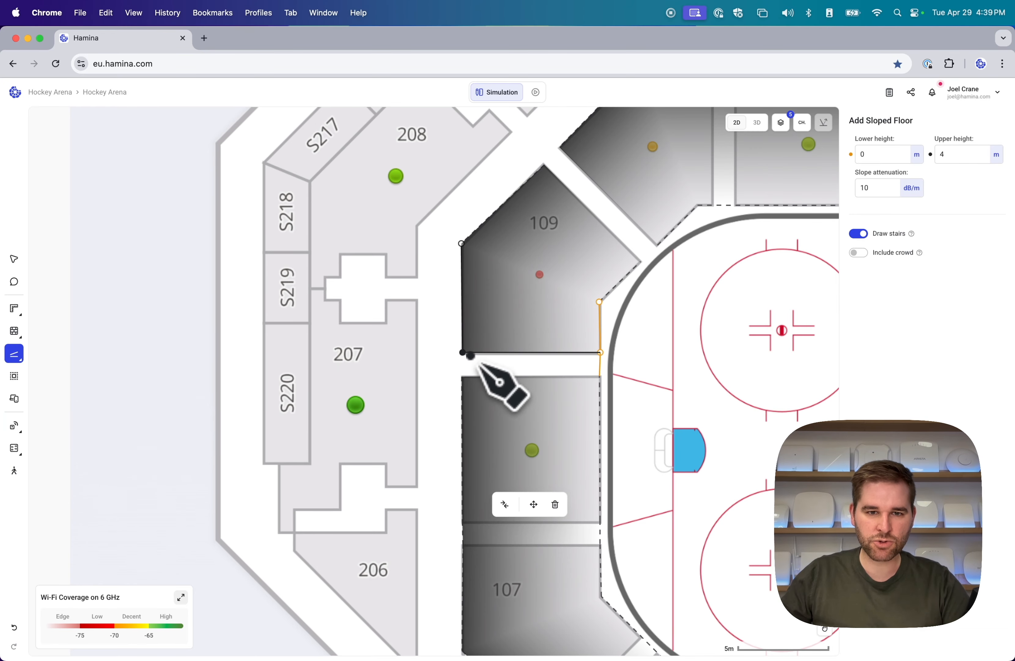
left_click(464, 352)
- Draw stairs in the diagonal aisle between section 109 and the adjoining corner block, with the lower edge along the rink
scroll(600, 356, "up", 3)
left_click_drag(639, 318, 637, 344)
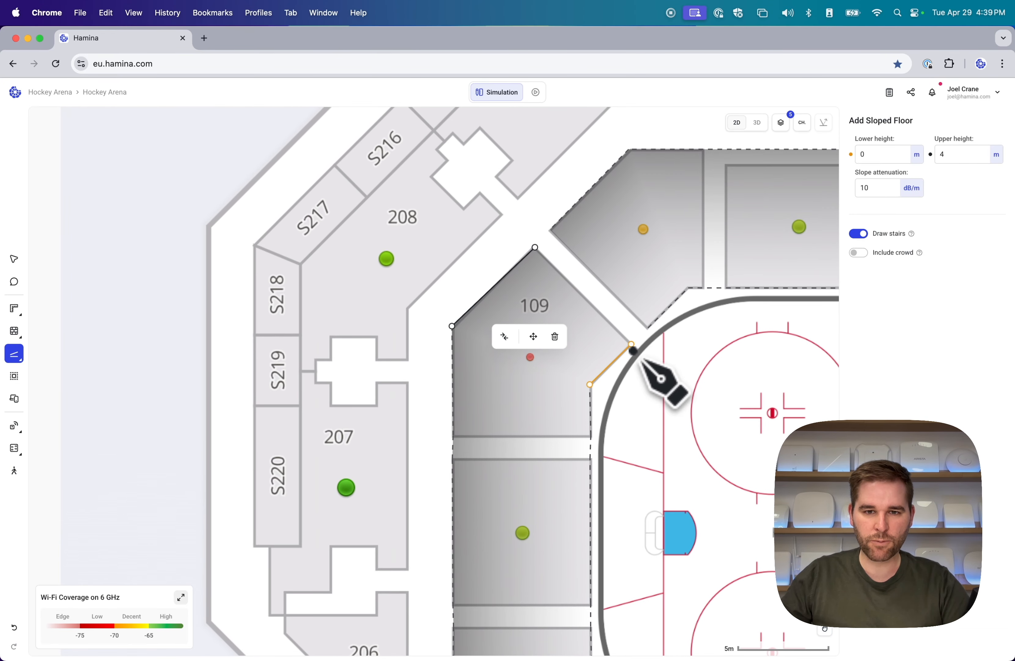
left_click(632, 344)
left_click(648, 328)
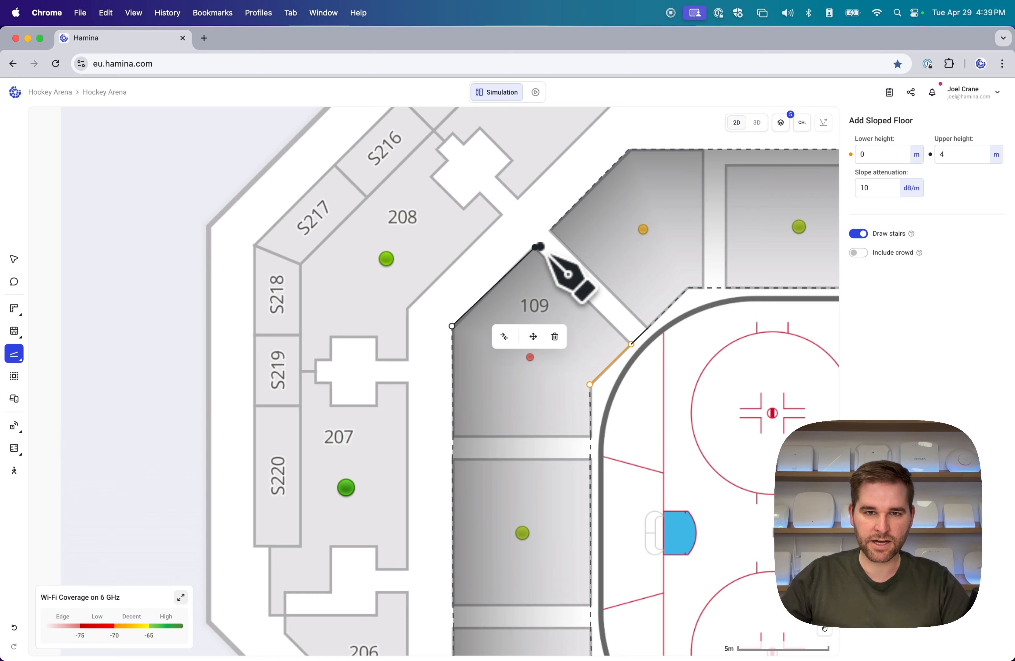
key("Escape")
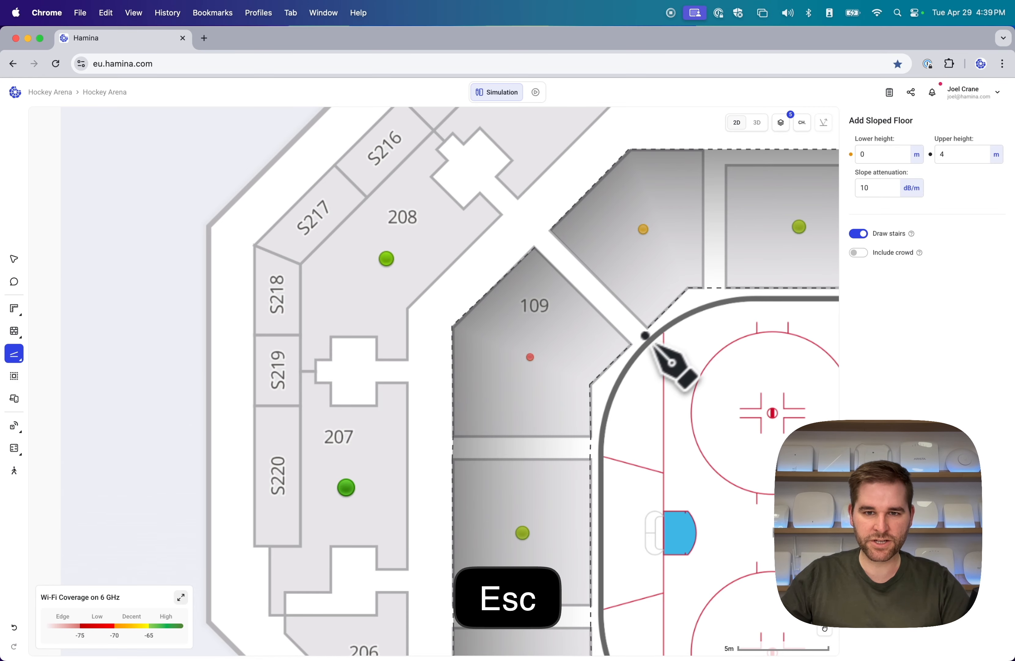
left_click(651, 331)
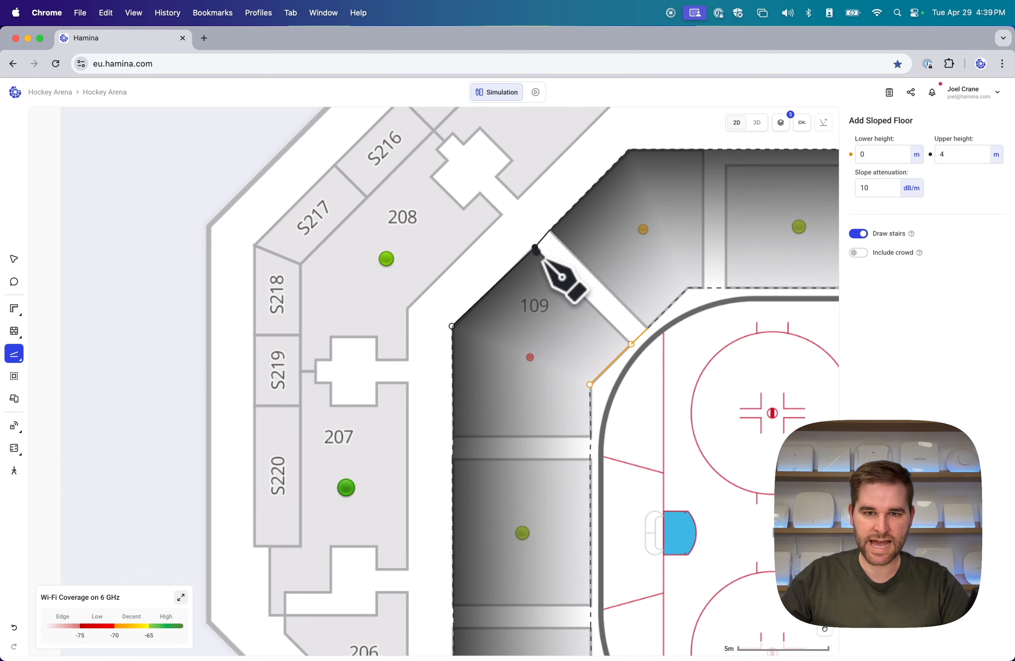
left_click(539, 249)
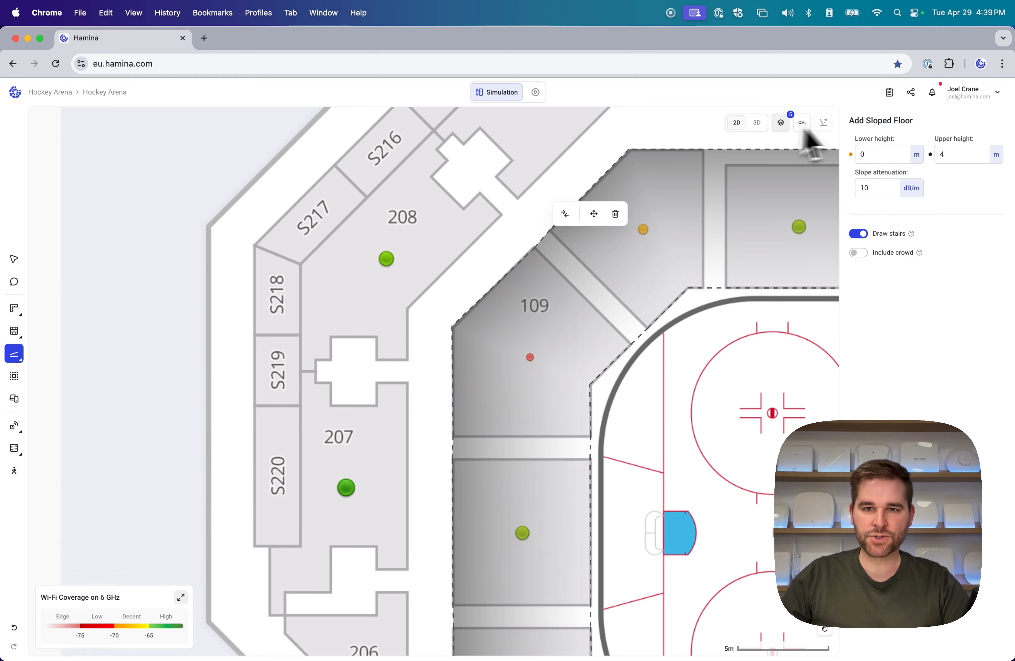
- Examine the stairs between the crowd blocks in 3D, and return to the 2D plan
left_click(761, 124)
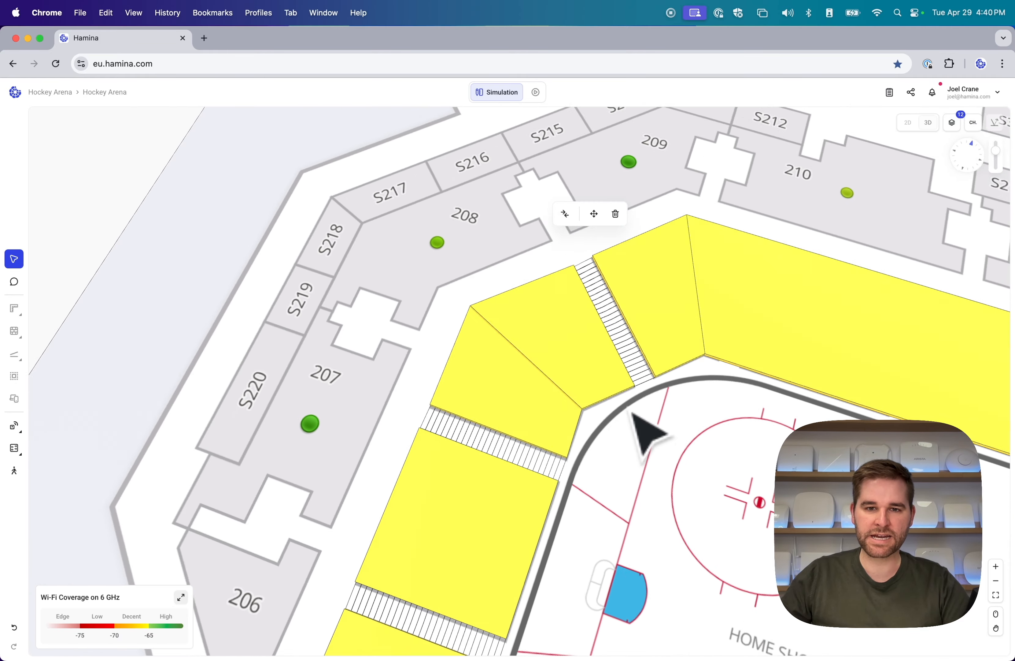
left_click_drag(729, 468, 608, 487)
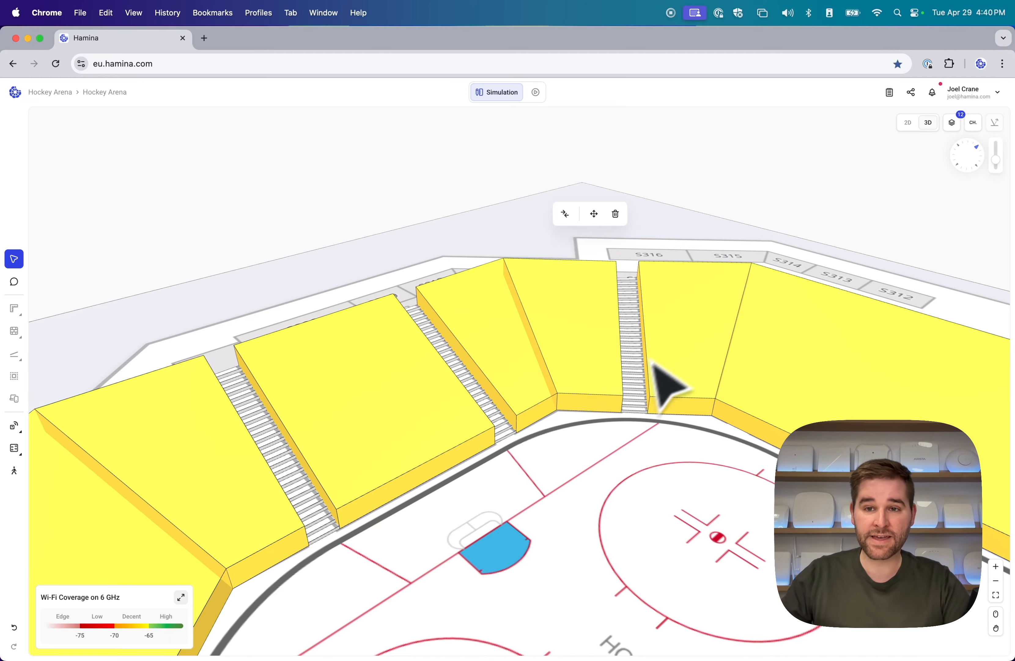
left_click(908, 124)
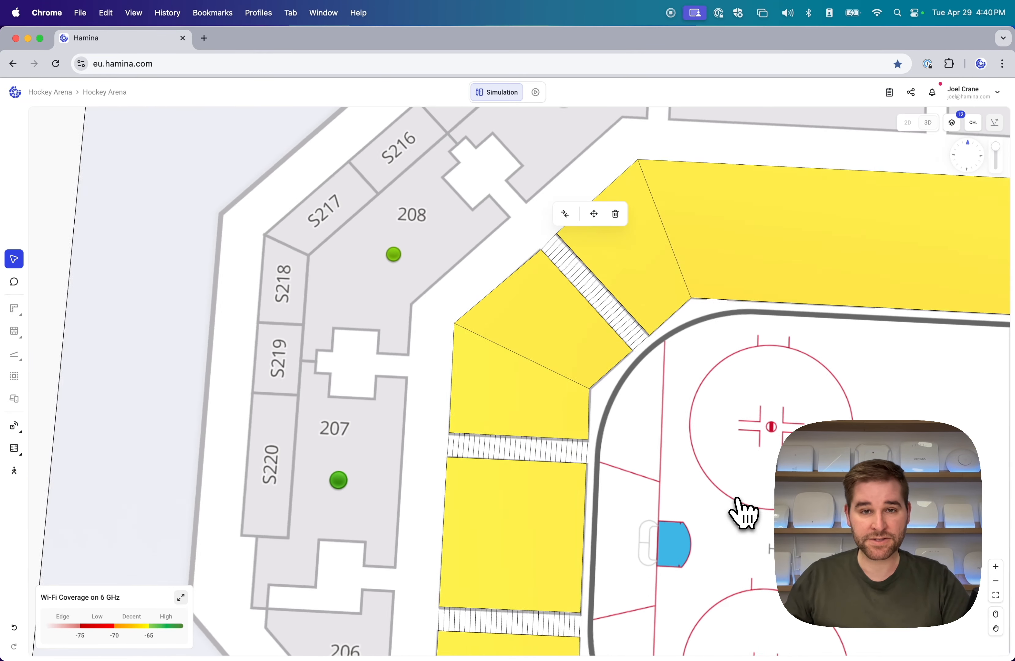
- Start a new raised floor and set its height to 4 m
left_click_drag(726, 491, 551, 356)
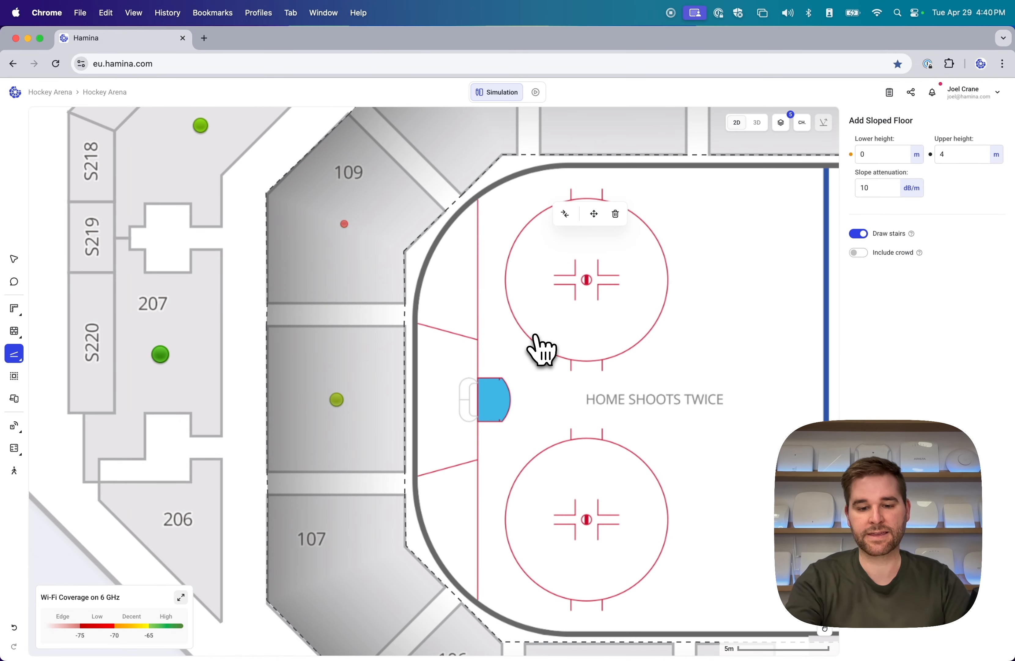
scroll(542, 350, "down", 5)
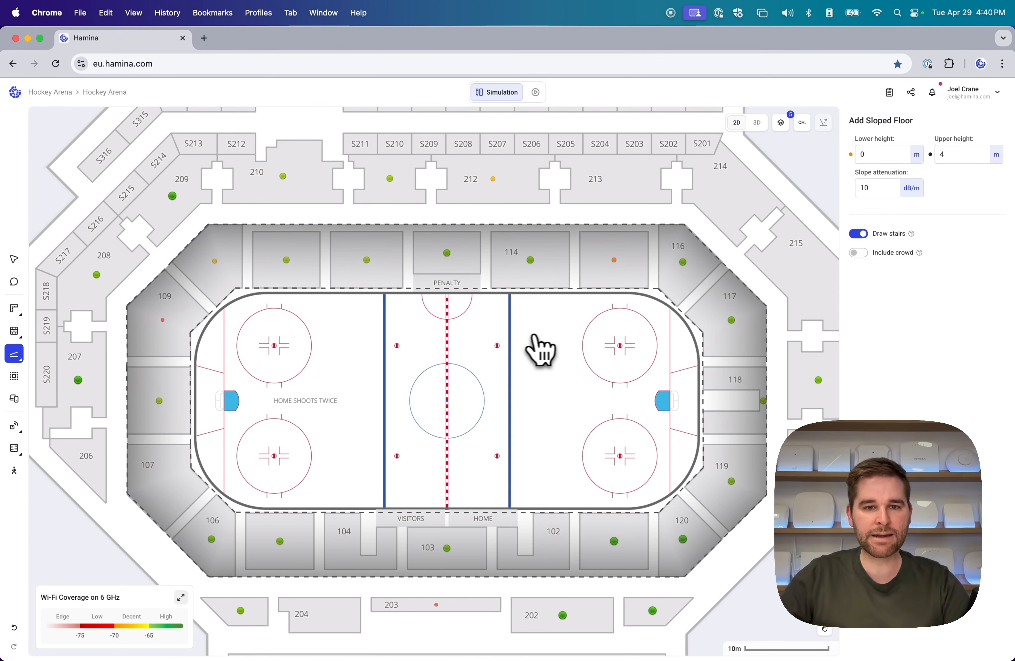
left_click(14, 353)
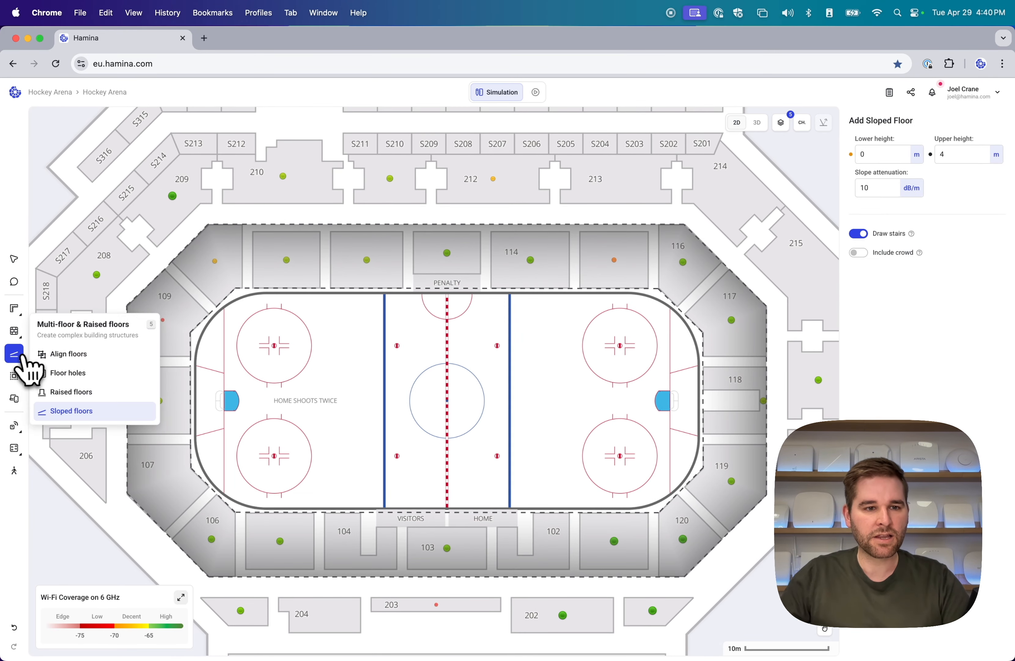
left_click(84, 391)
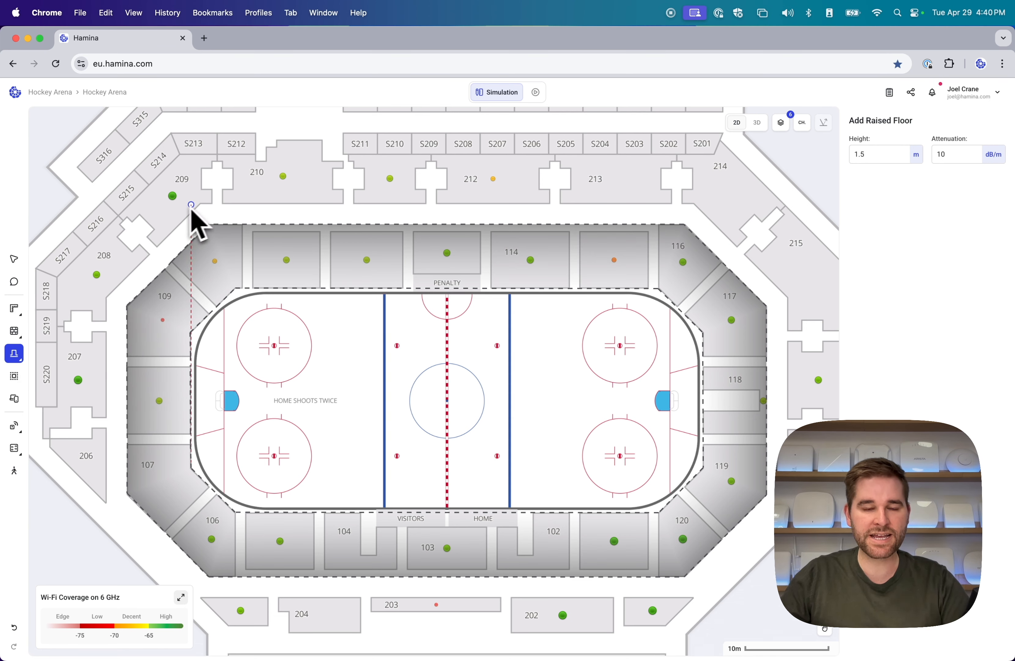
left_click(14, 354)
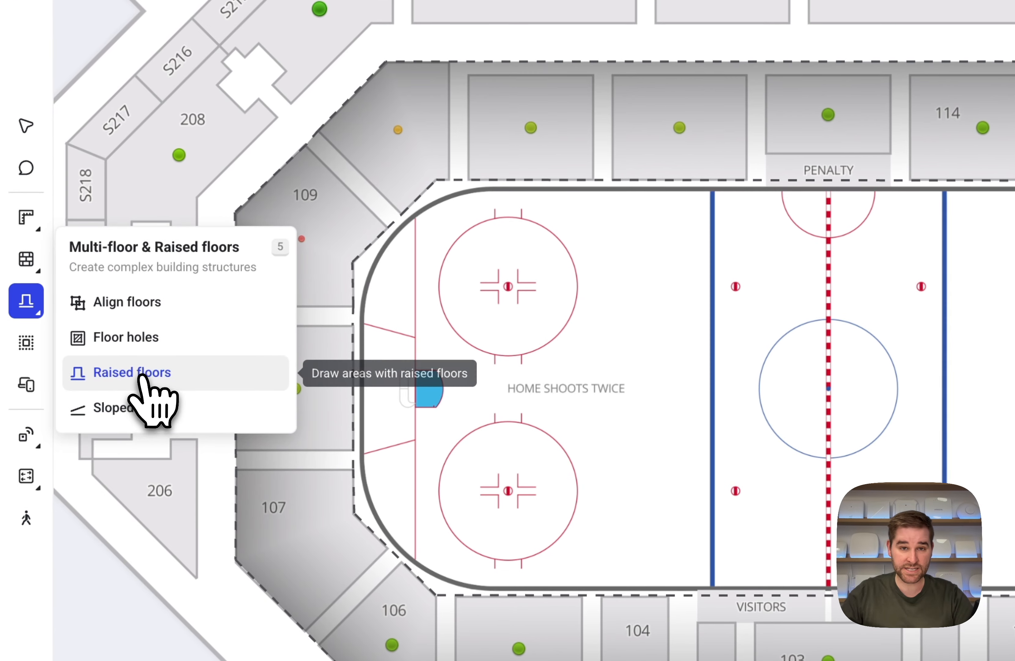
left_click(83, 390)
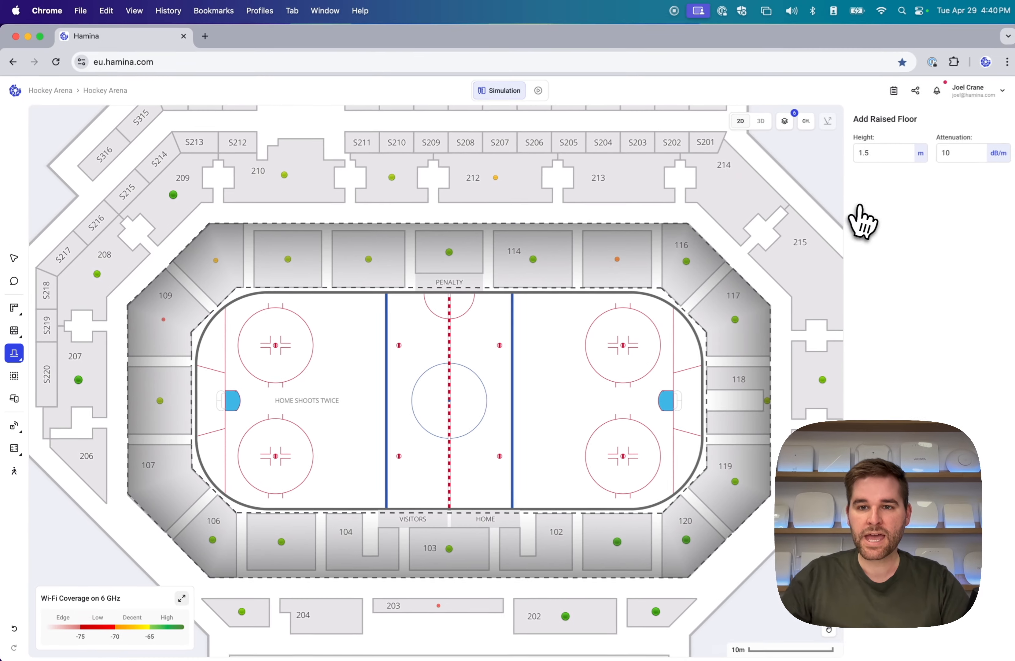
left_click(879, 157)
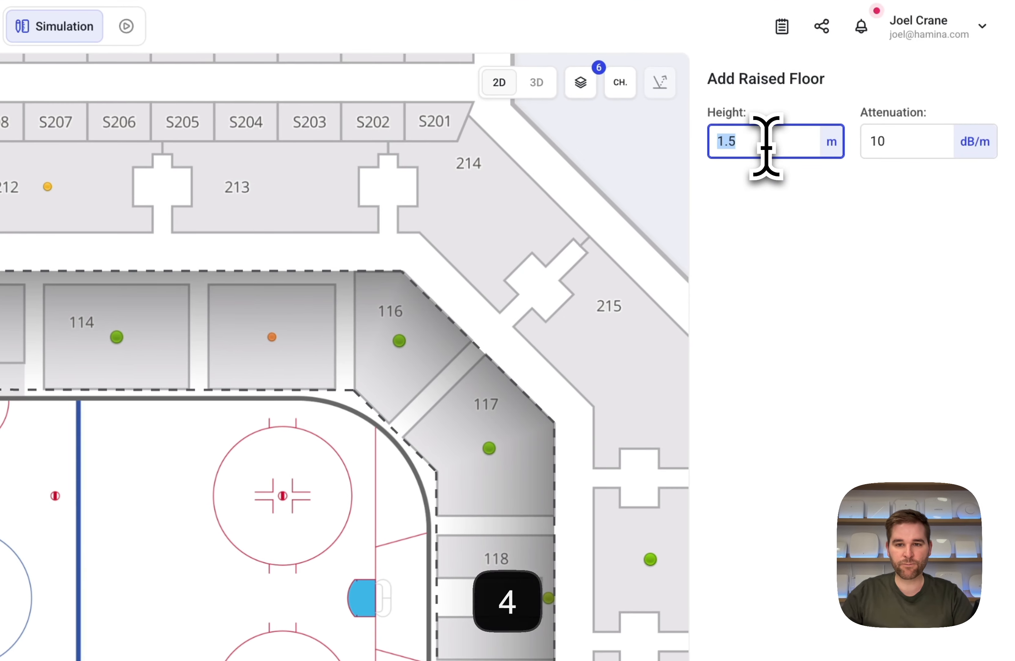
type("4")
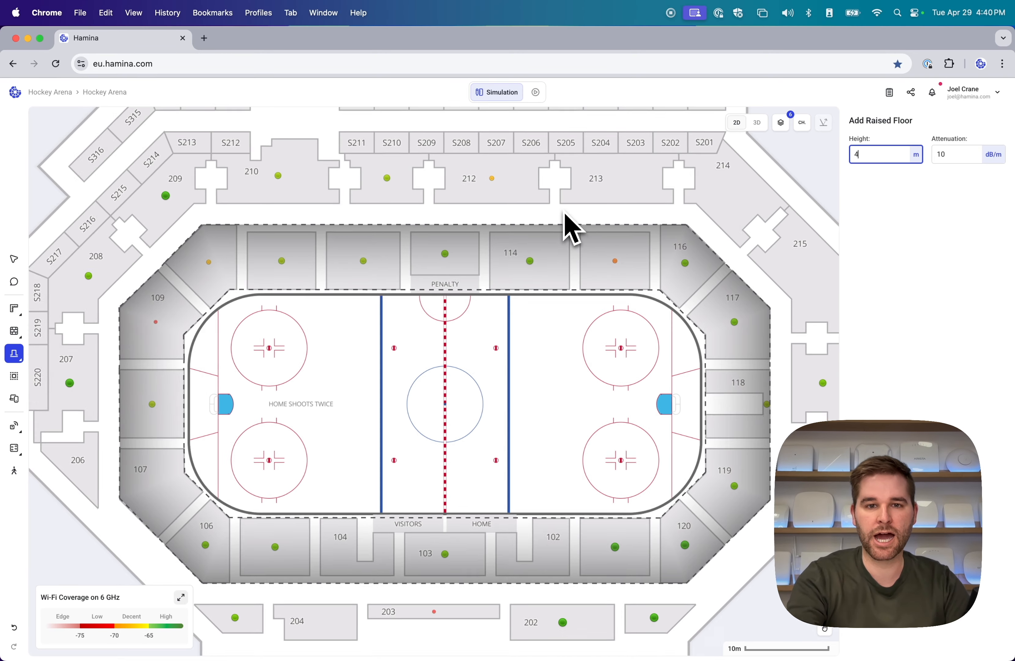
- Try a rectangular raised floor outside the corner of section 120, check it in 3D, and undo it
scroll(570, 227, "up", 5)
scroll(570, 228, "left", 5)
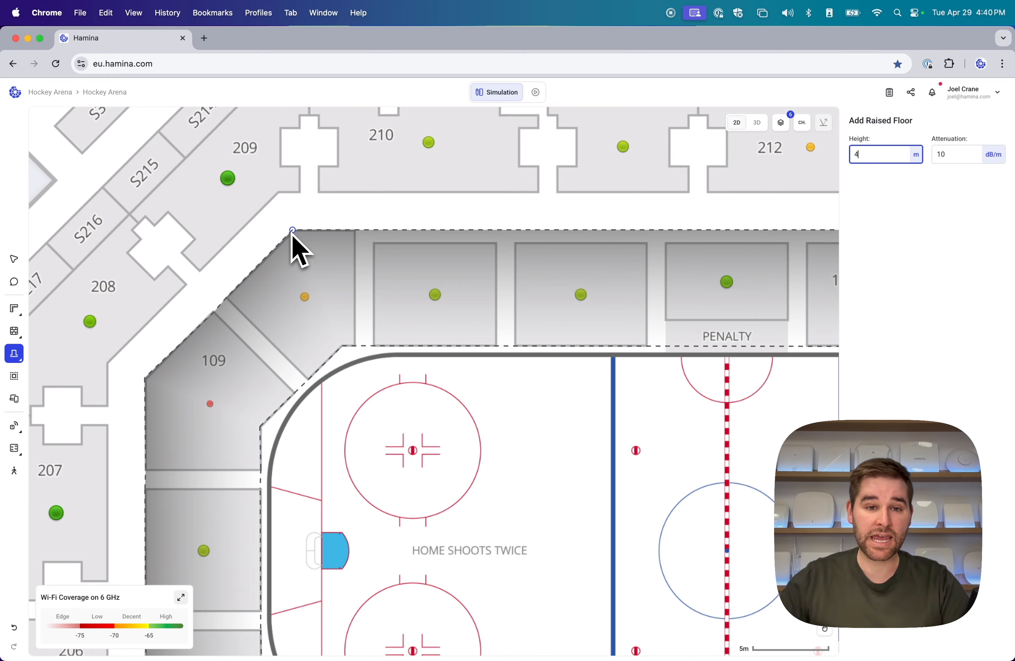
scroll(295, 240, "down", 10)
scroll(296, 240, "right", 10)
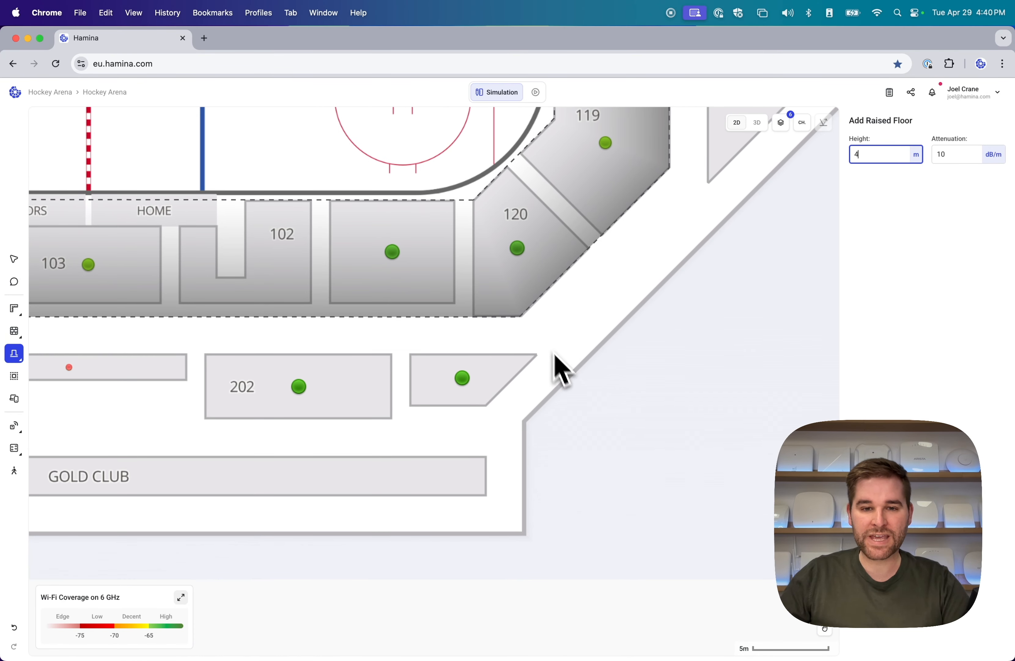
left_click_drag(534, 333, 720, 481)
left_click(758, 123)
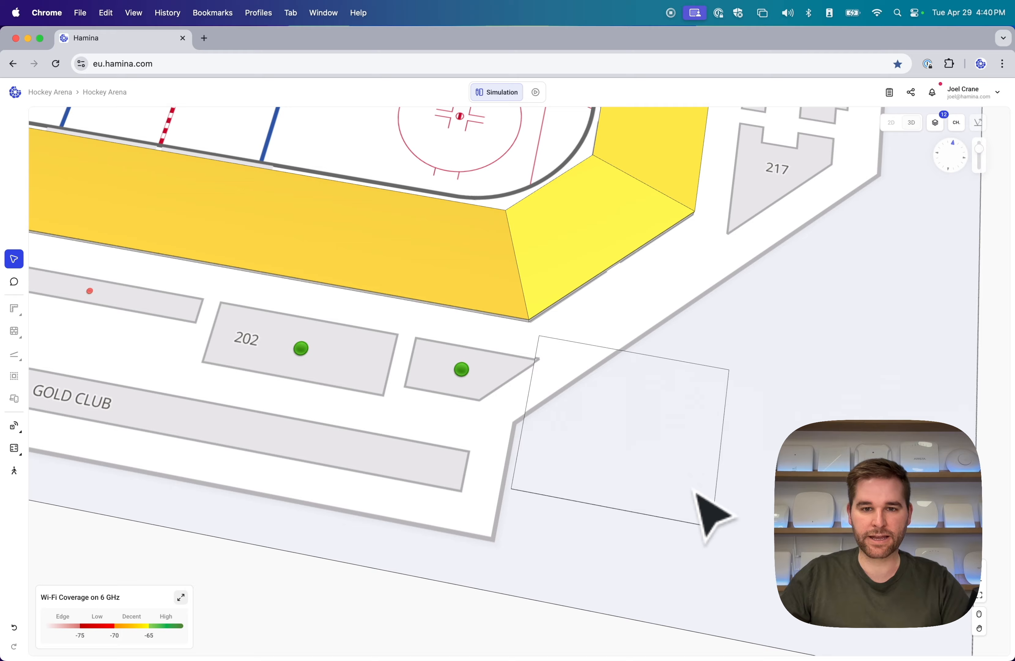
left_click_drag(750, 526, 712, 494)
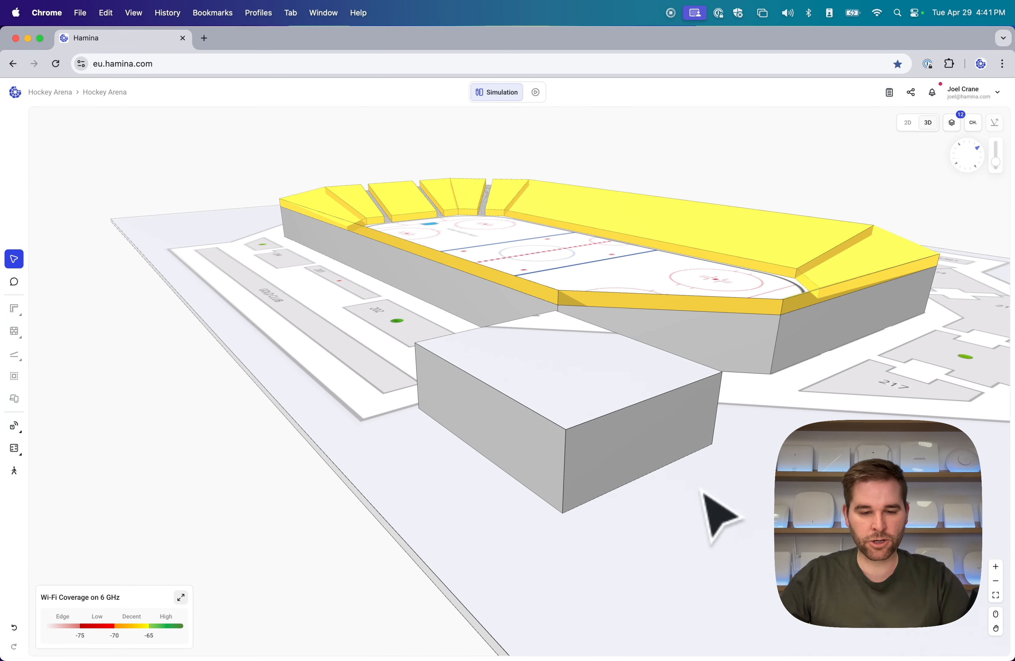
key("super+z")
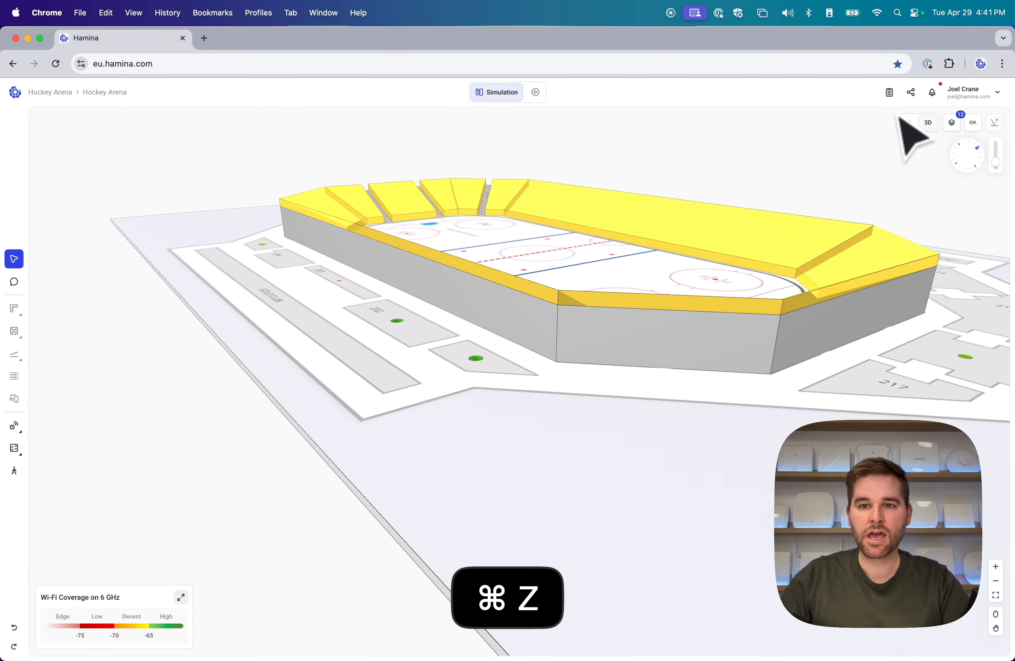
left_click(908, 124)
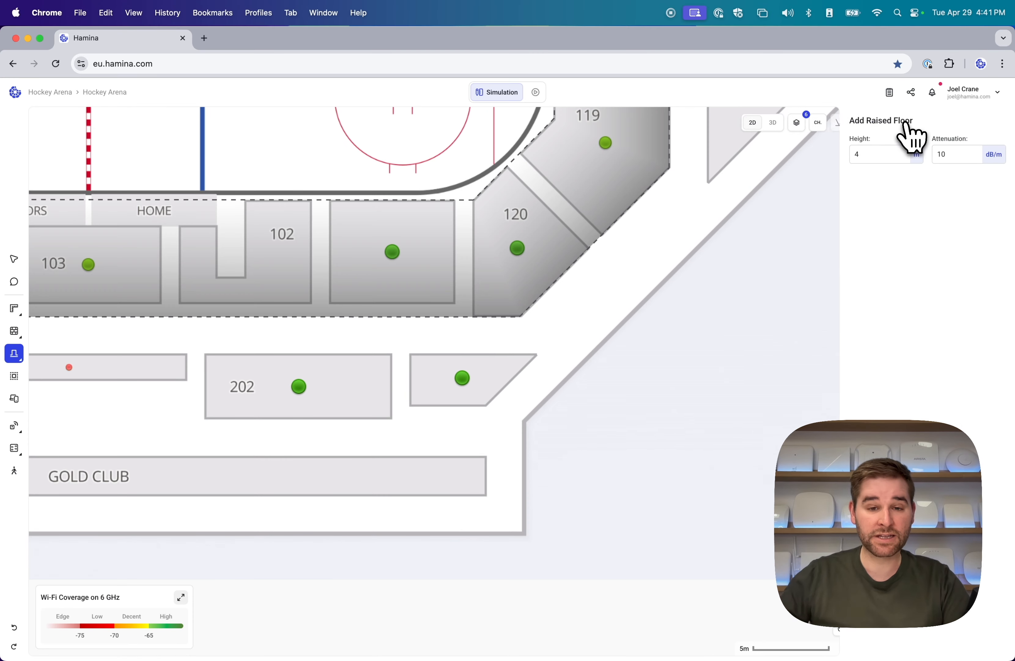
- Trace the raised concourse from section 119's outer corner to section 217, then along sections 215, 214 and 210 to section 209's inner corner
scroll(553, 309, "up", 3)
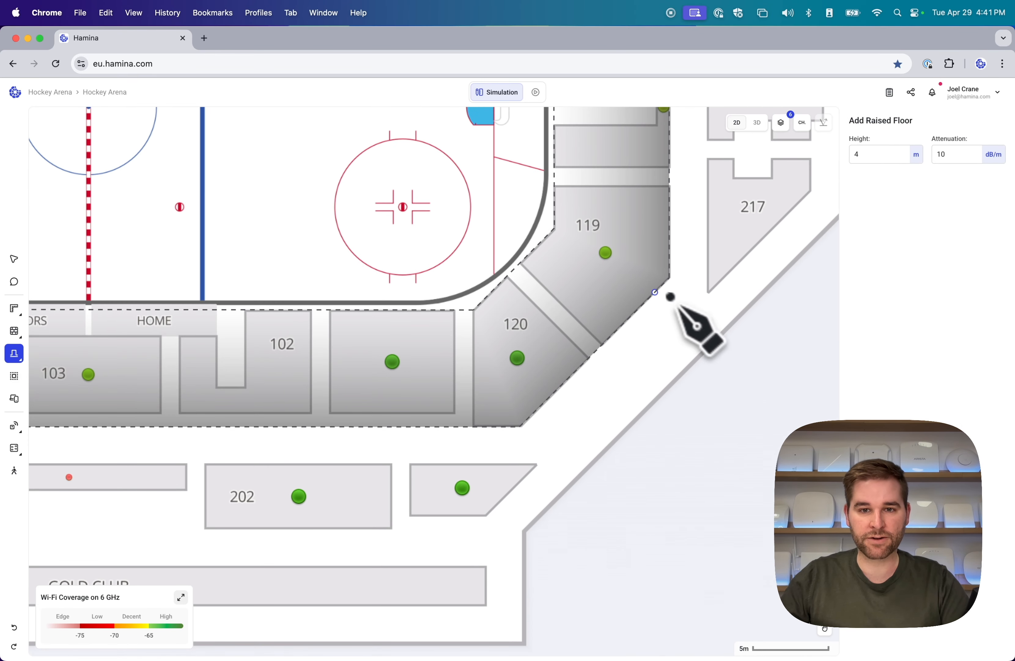
left_click(670, 278)
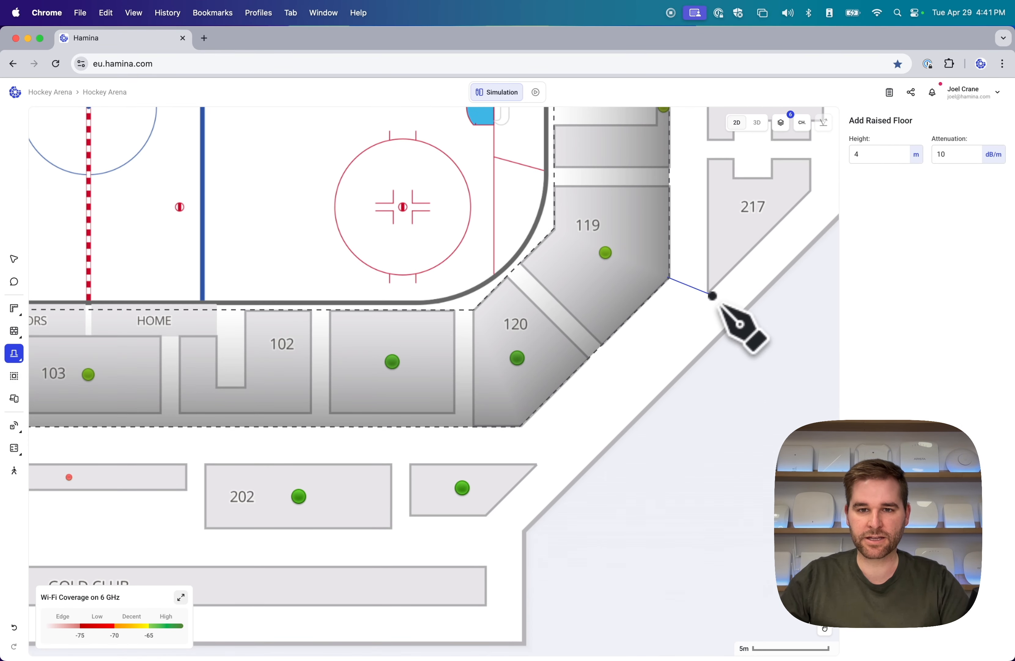
scroll(712, 293, "up", 10)
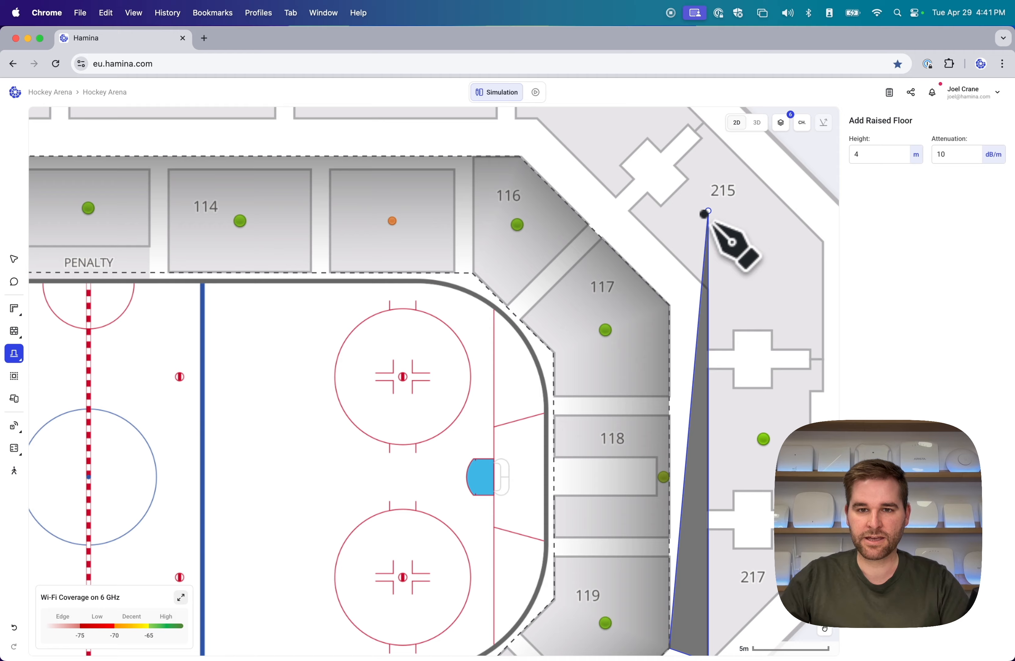
left_click(709, 292)
scroll(671, 234, "left", 3)
scroll(671, 233, "up", 1)
left_click(680, 159)
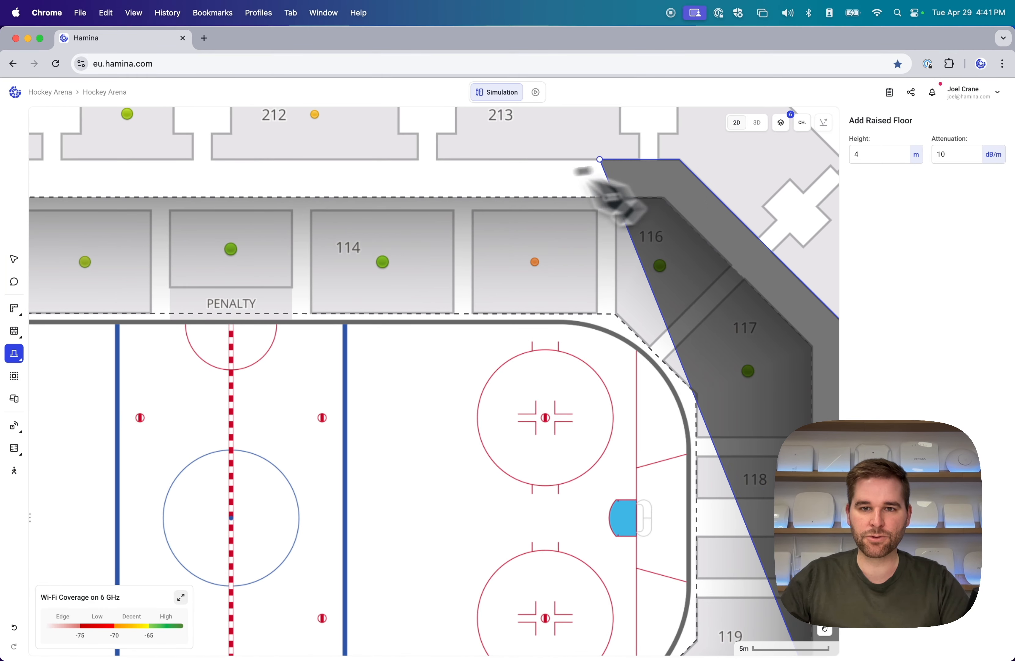
scroll(215, 188, "left", 18)
scroll(215, 188, "up", 2)
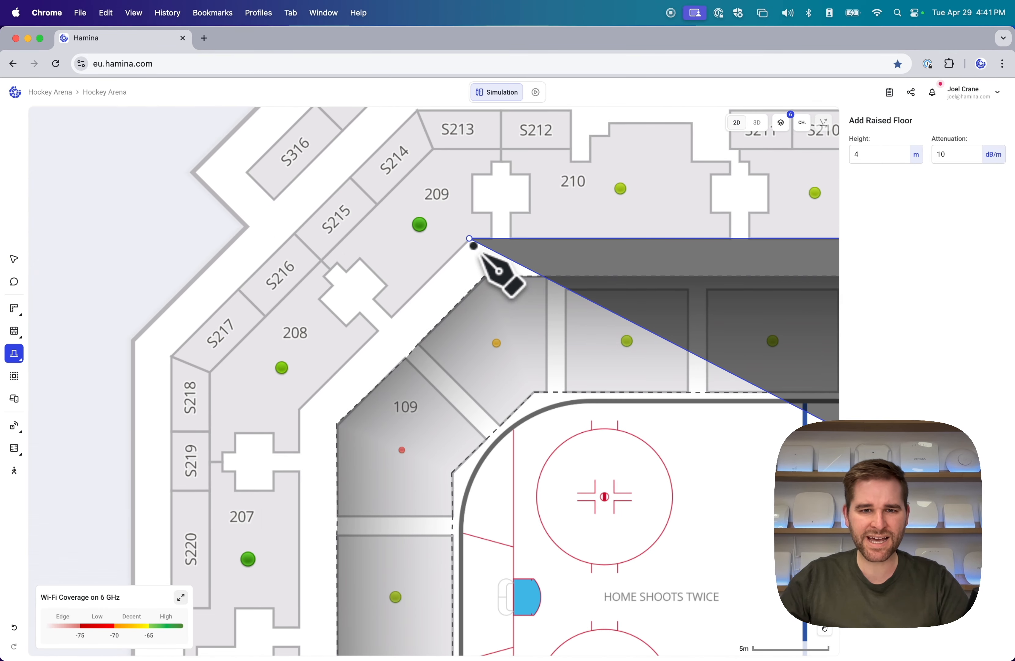
left_click(471, 241)
- Close the raised concourse by tracing its inner edge along the upper boundary of the sloped seating past sections 116 and 117
scroll(643, 274, "right", 18)
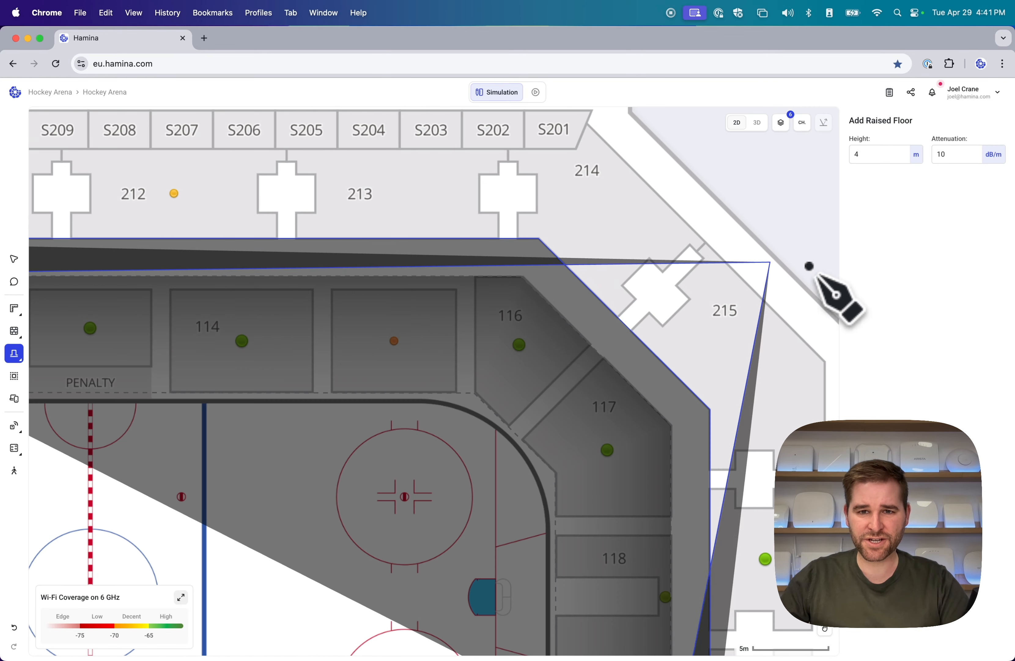
left_click(523, 277)
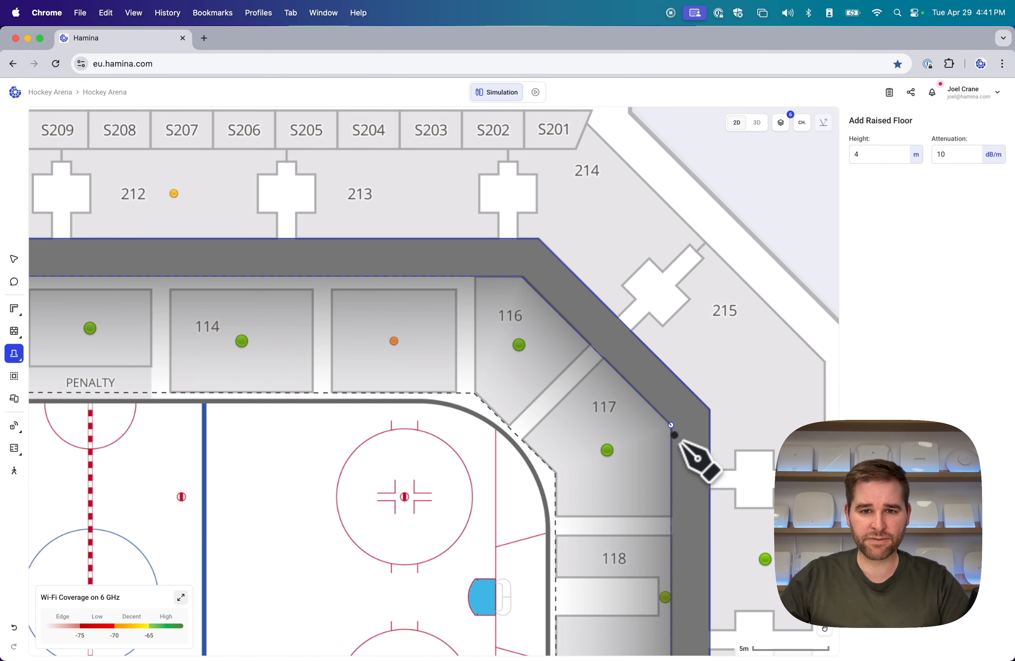
left_click(673, 429)
scroll(724, 343, "down", 15)
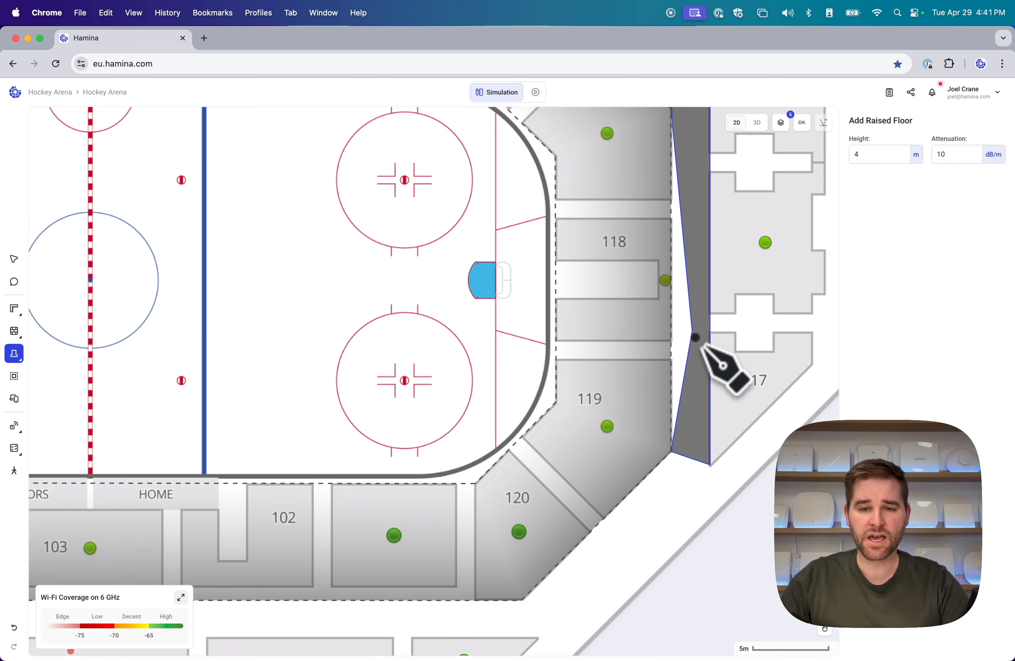
scroll(697, 338, "up", 9)
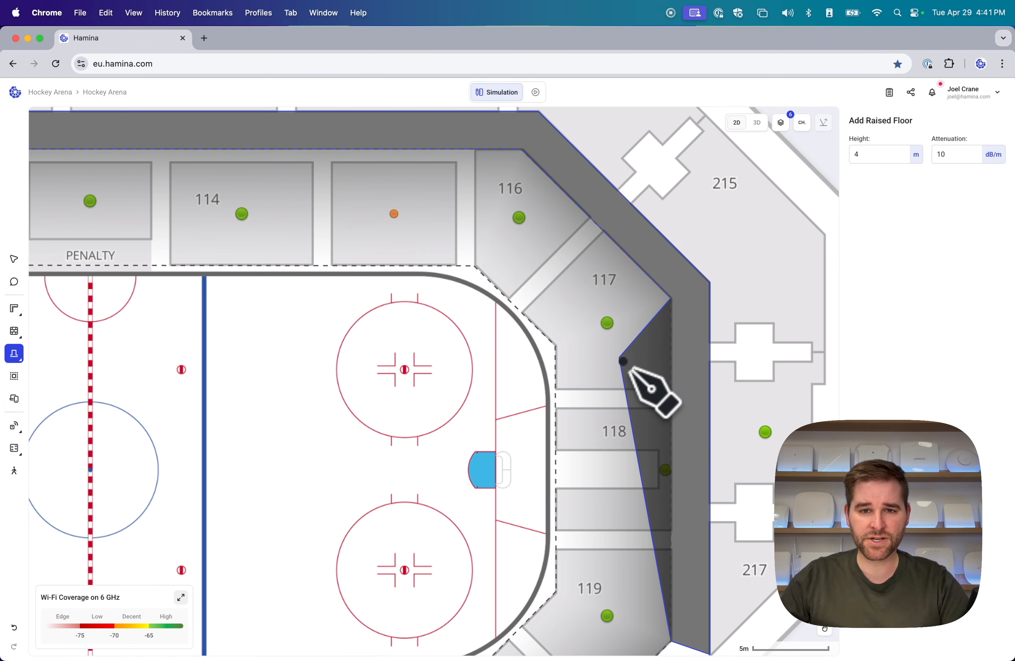
key("Escape")
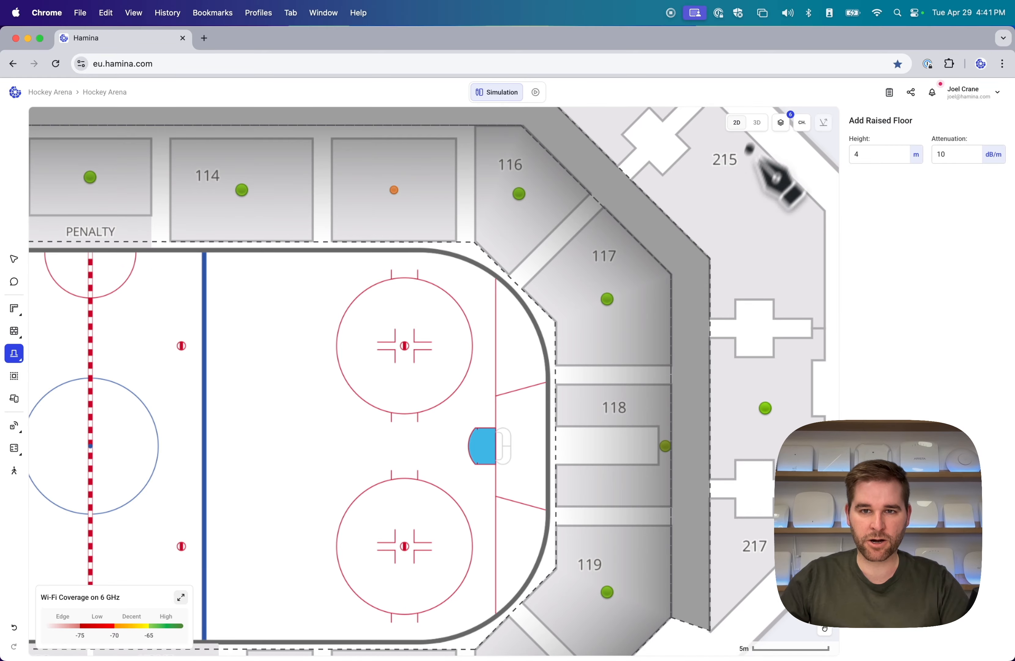
- Examine the raised concourse behind the seating in 3D and open the layer visibility options
left_click(757, 122)
left_click_drag(768, 476, 785, 498)
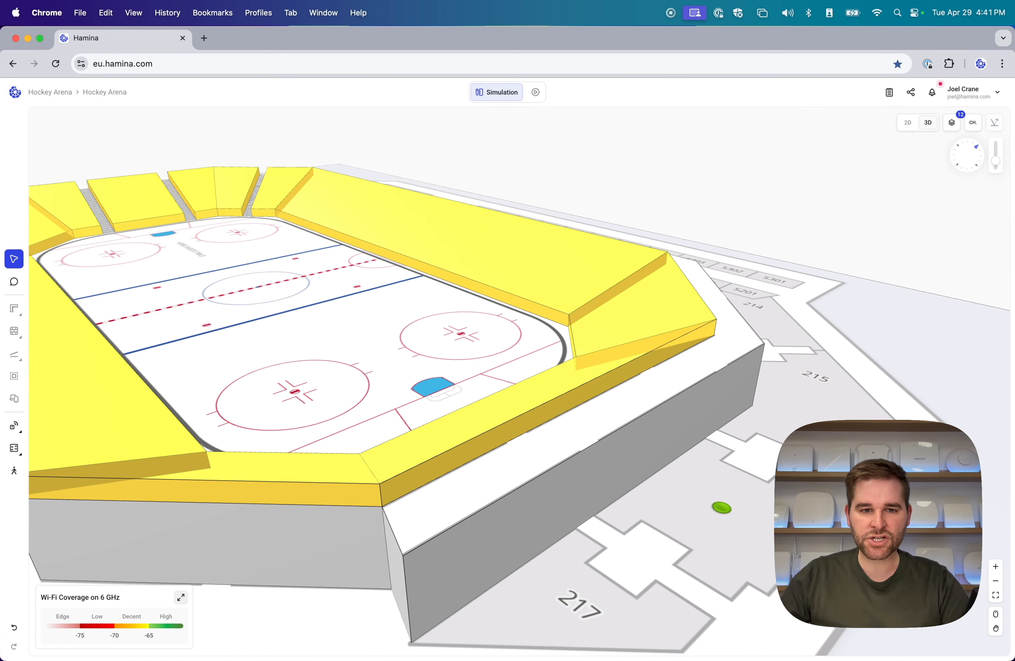
left_click(953, 124)
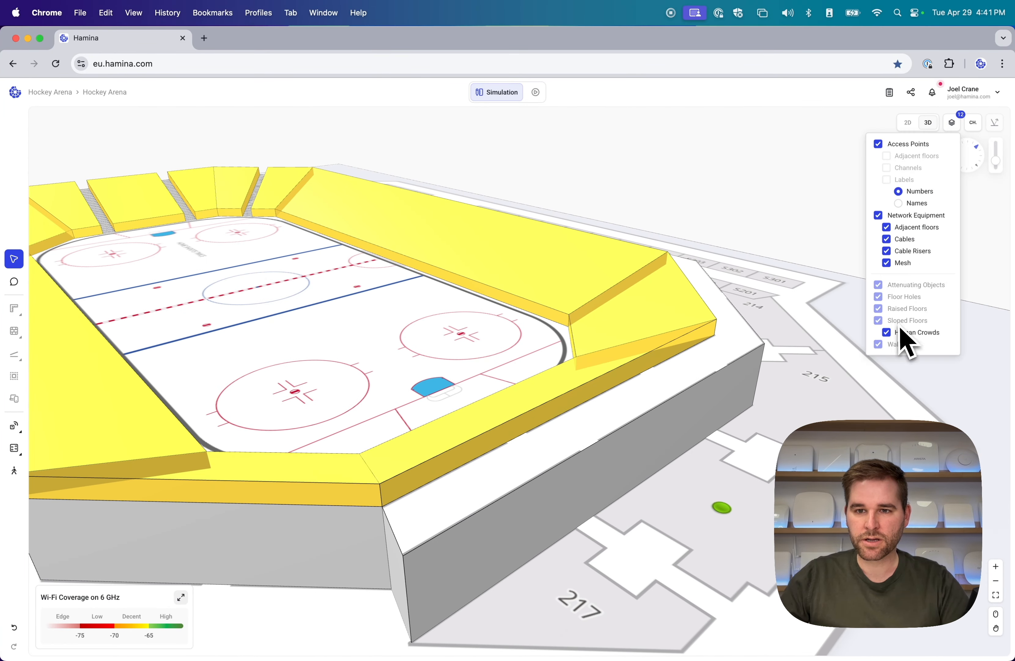
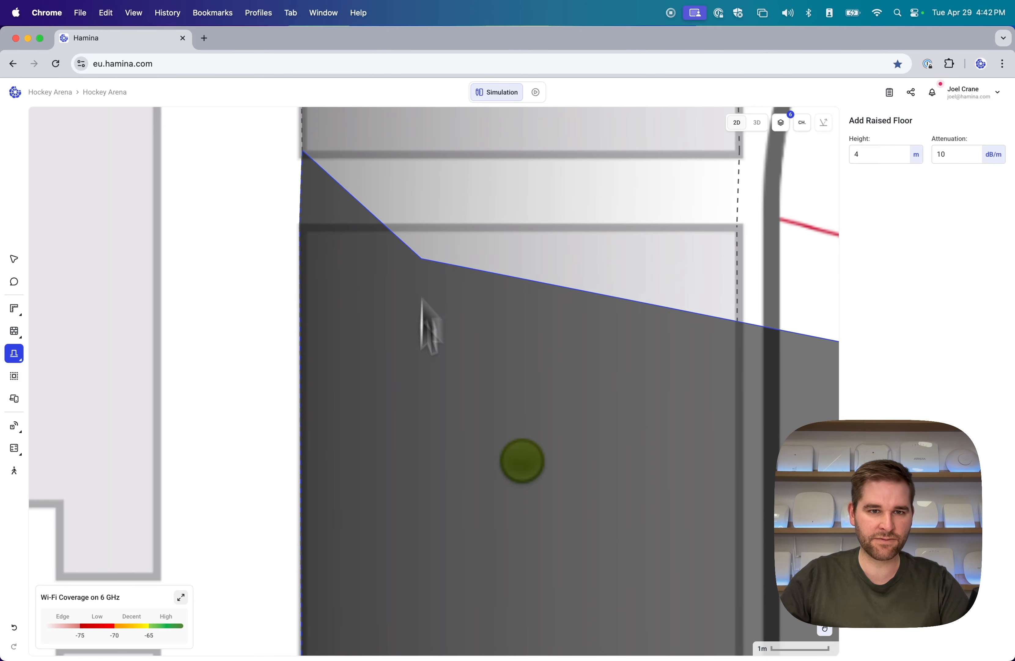
- Trace the second 4 m raised floor along the outer seating edge past section 109, joining it to both end corners of the existing concourse
scroll(351, 340, "up", 8)
scroll(321, 129, "up", 7)
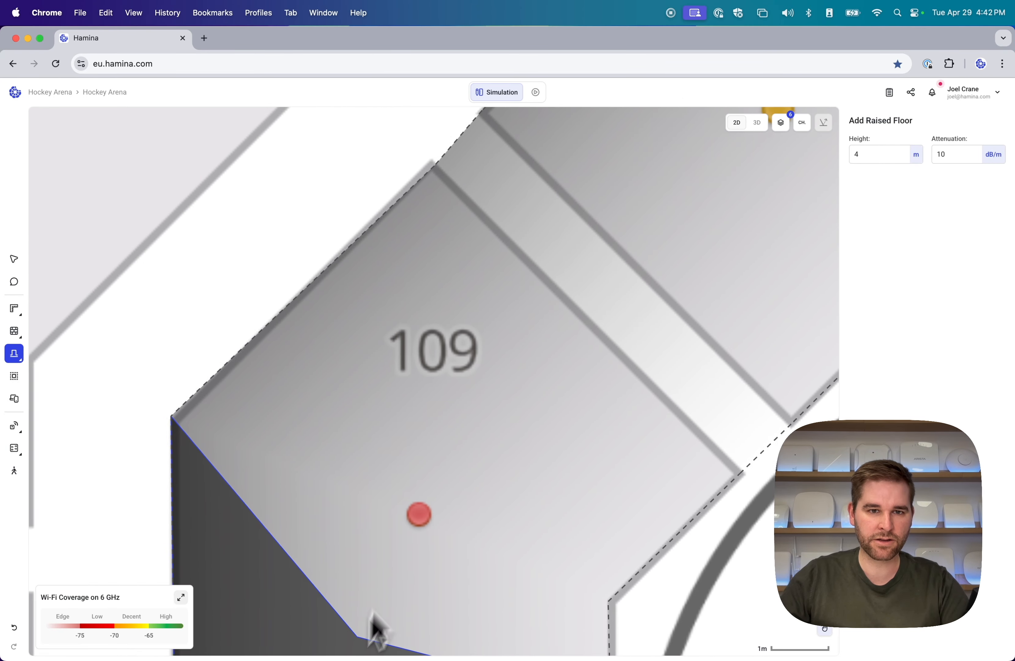
scroll(435, 340, "up", 6)
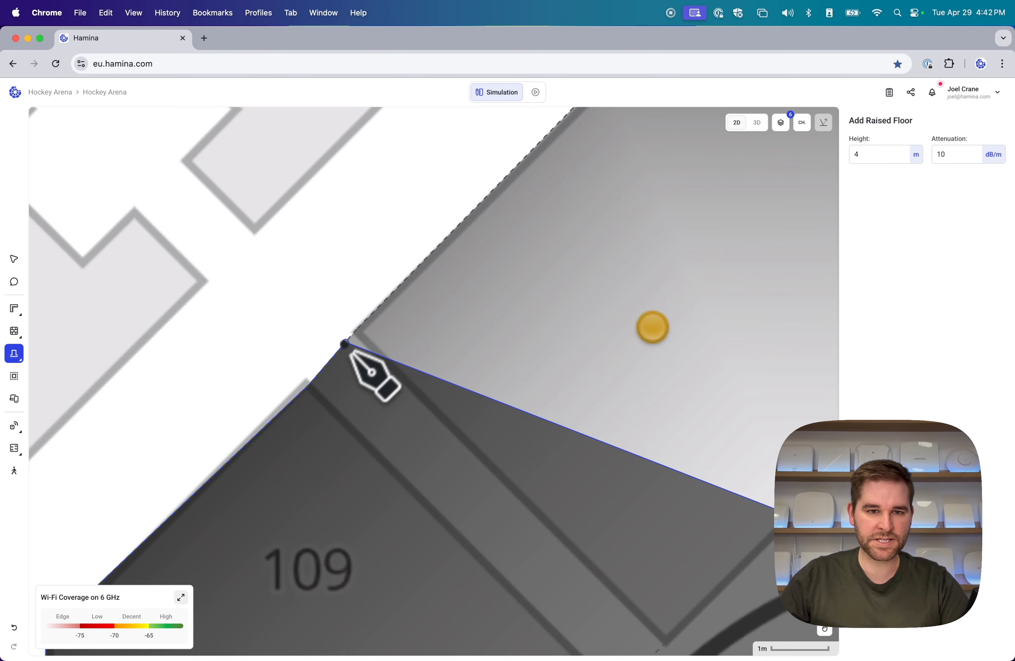
scroll(429, 321, "up", 6)
scroll(428, 322, "right", 7)
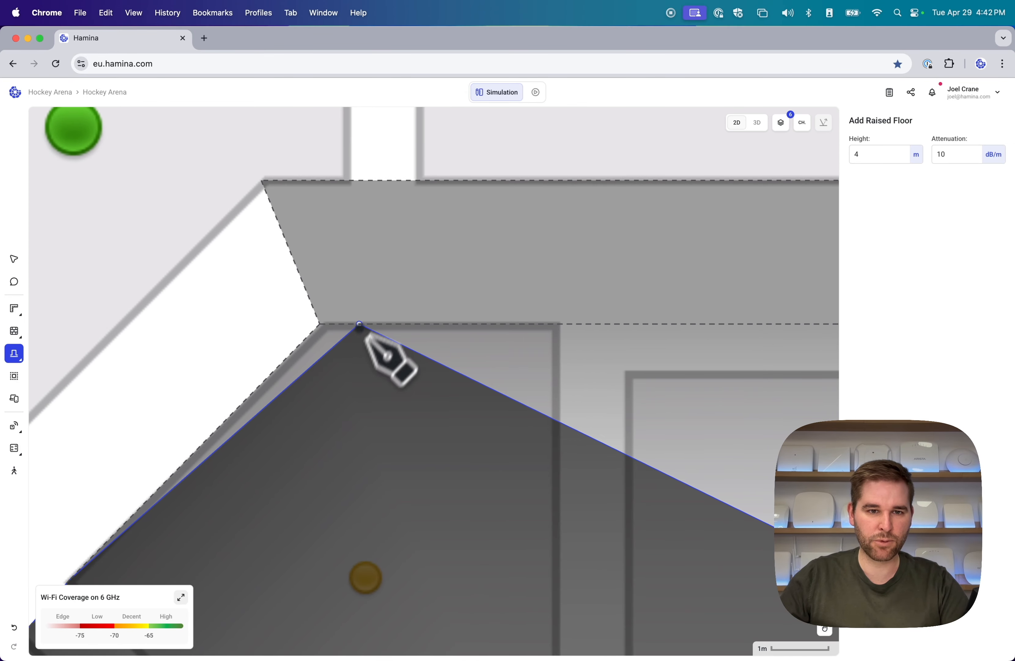
left_click(320, 324)
left_click(262, 181)
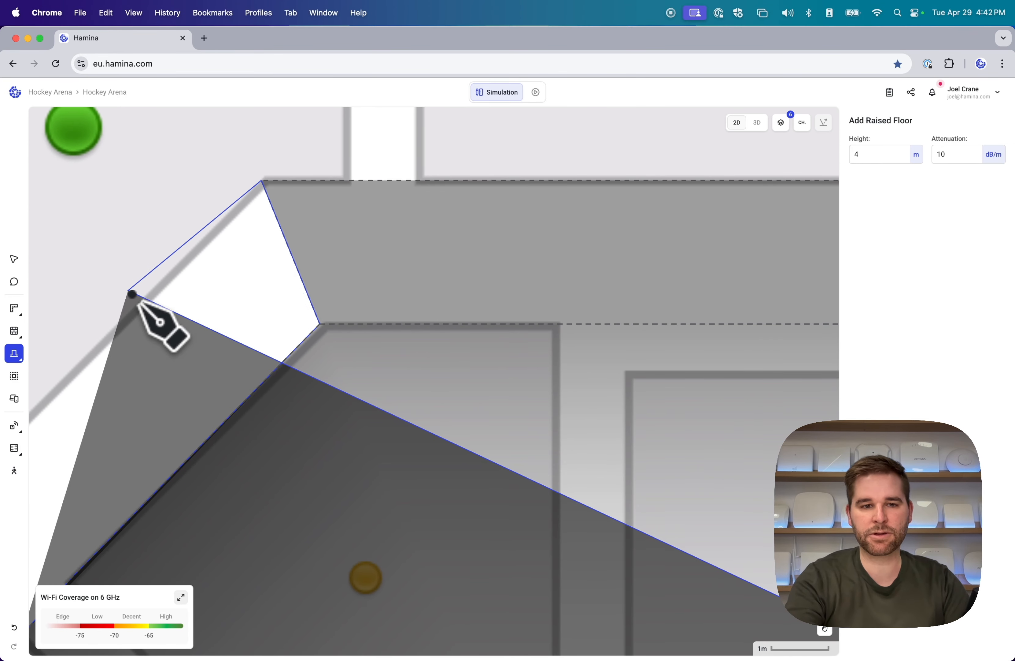
- Trace the second 4 m raised floor's outer edge along sections 208, 207 and 206, then past 204, 203 and 202 to section 217's inner corner
scroll(132, 294, "down", 10)
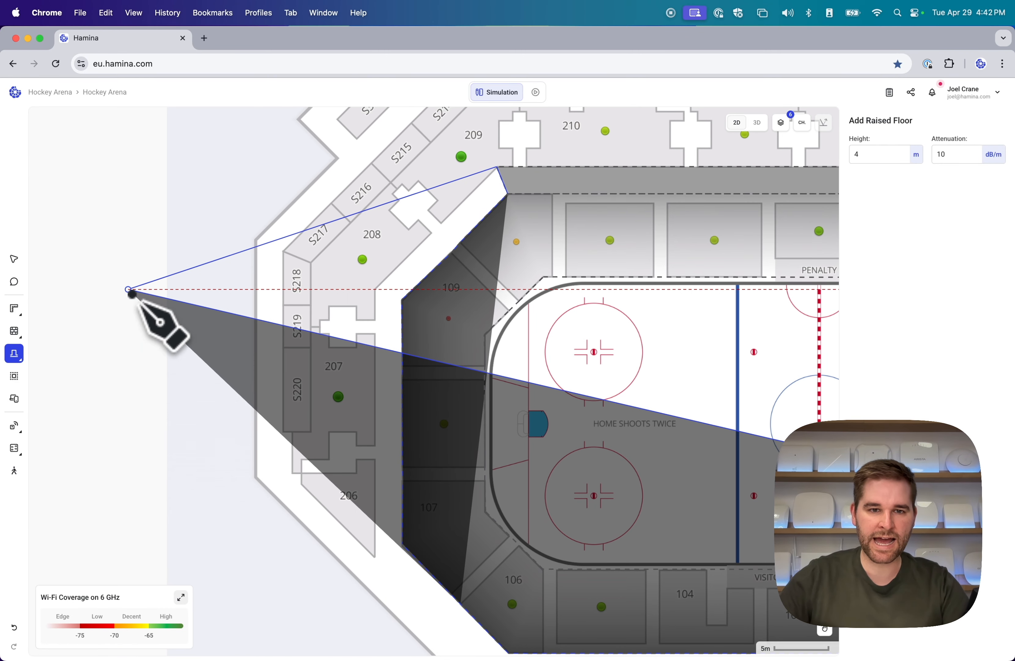
left_click(376, 290)
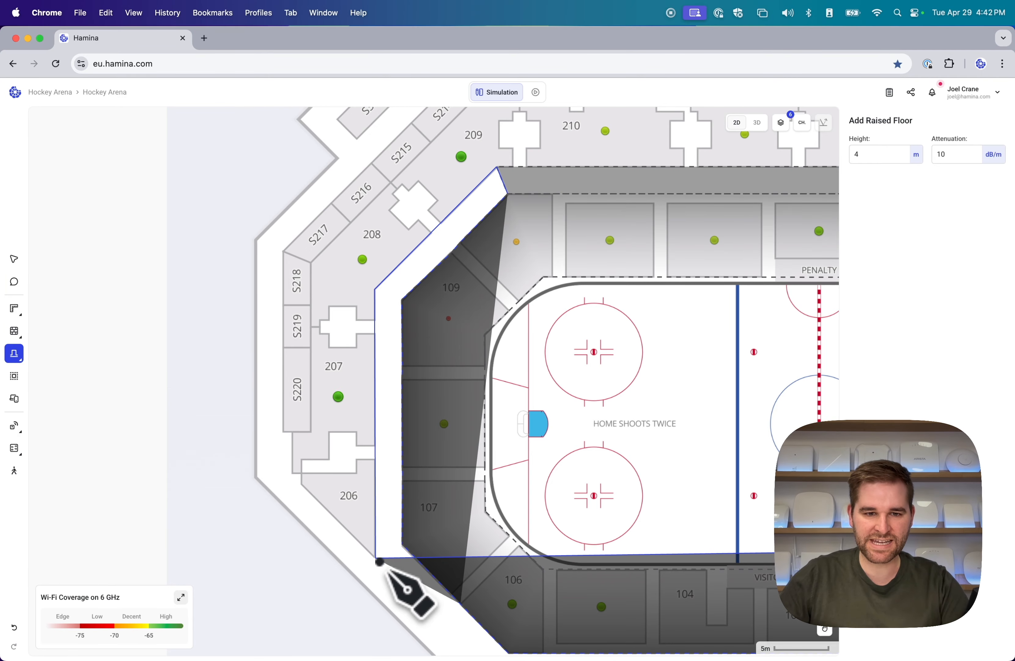
left_click(376, 557)
left_click_drag(557, 465, 348, 316)
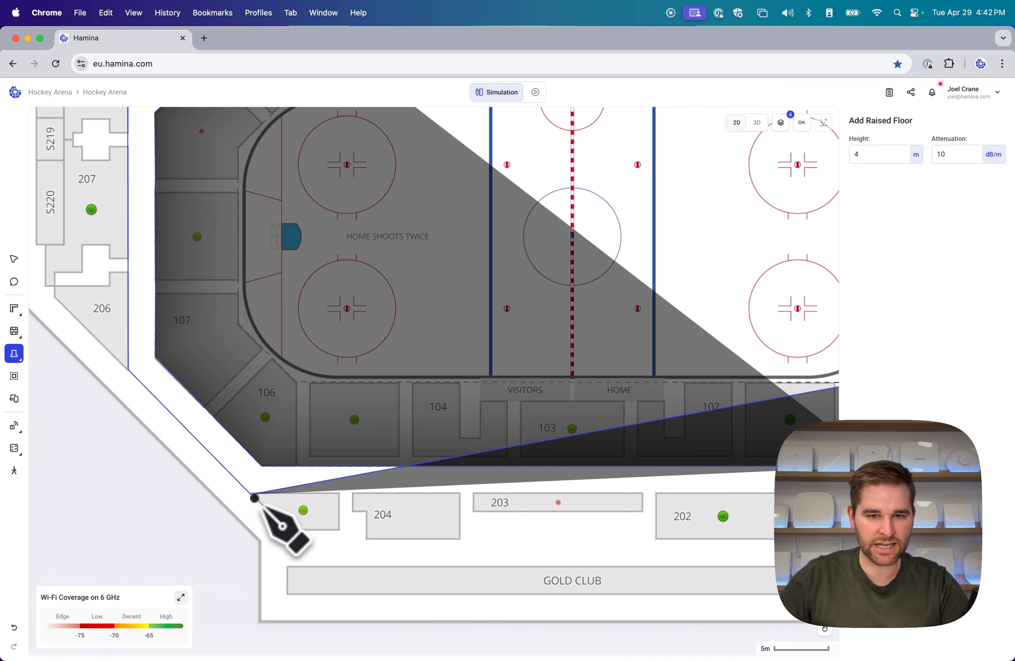
left_click(254, 498)
scroll(374, 503, "right", 10)
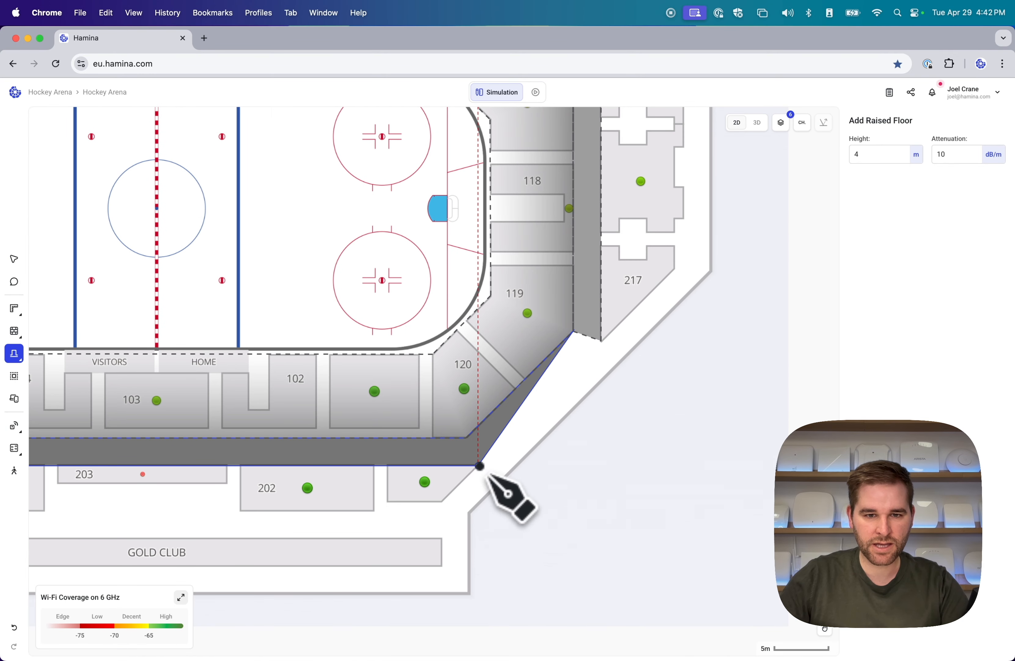
left_click(480, 466)
left_click(602, 340)
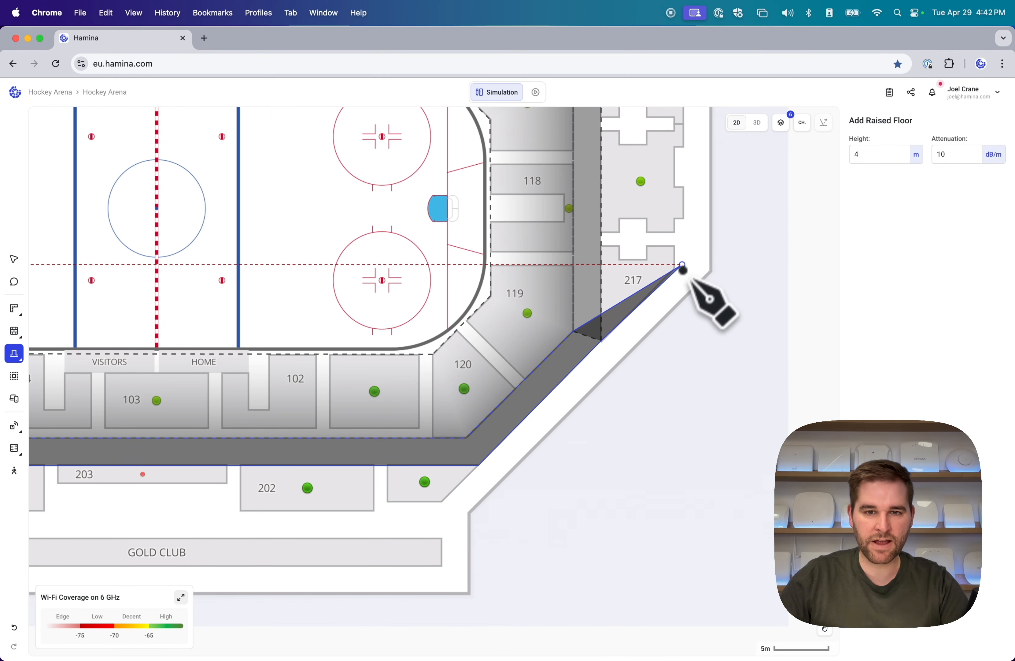
key("Escape")
- Examine the raised concourse all around the bowl in 3D and return to the 2D plan
left_click(757, 123)
left_click_drag(536, 403, 659, 376)
left_click_drag(257, 463, 643, 232)
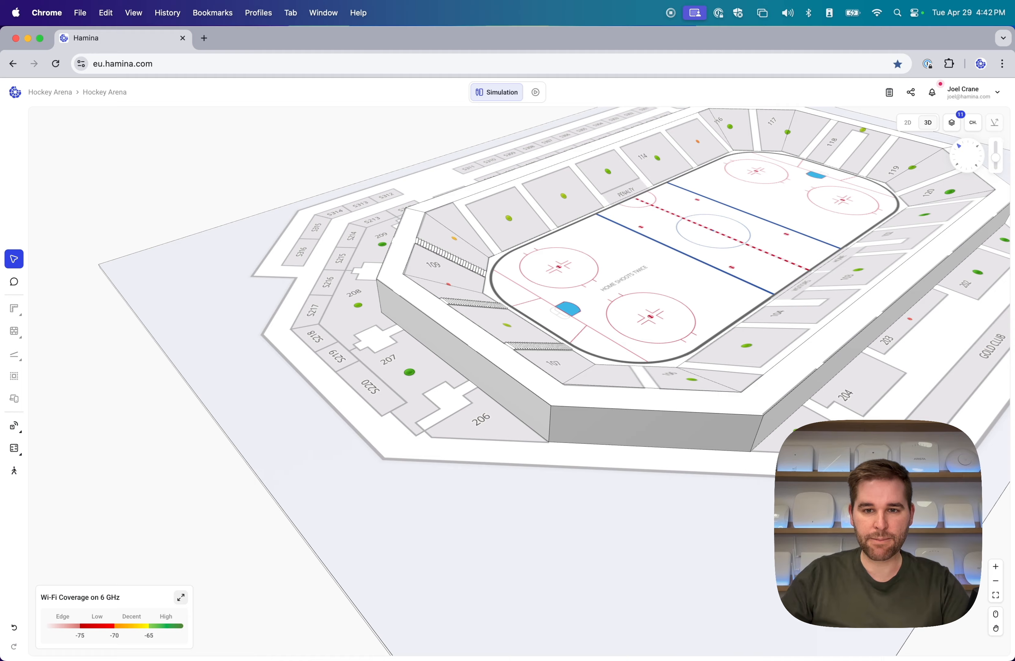
left_click_drag(918, 136, 883, 394)
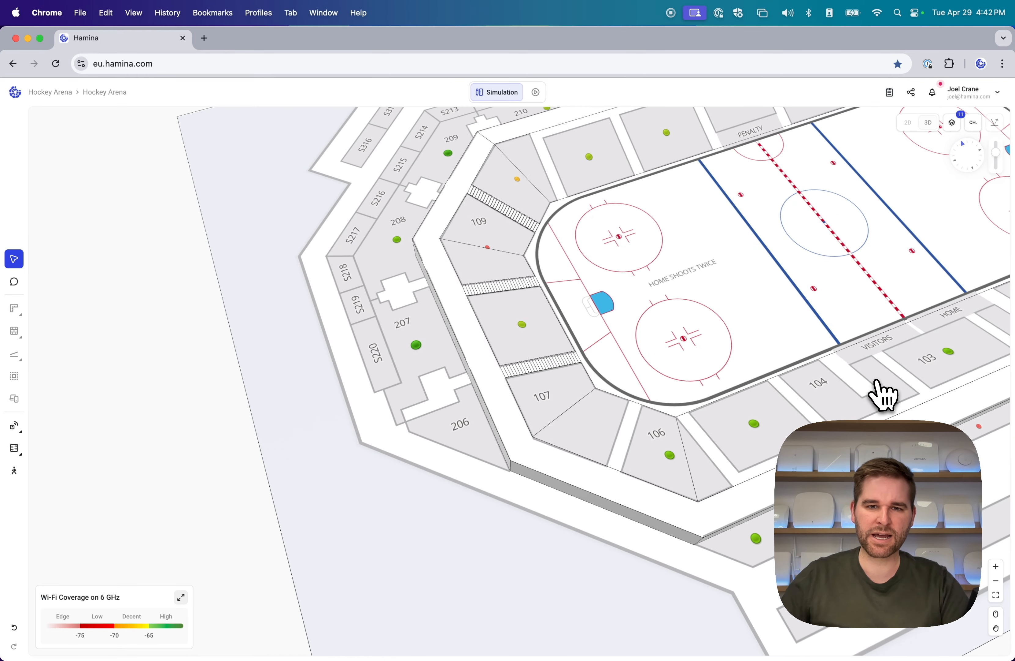
key("r")
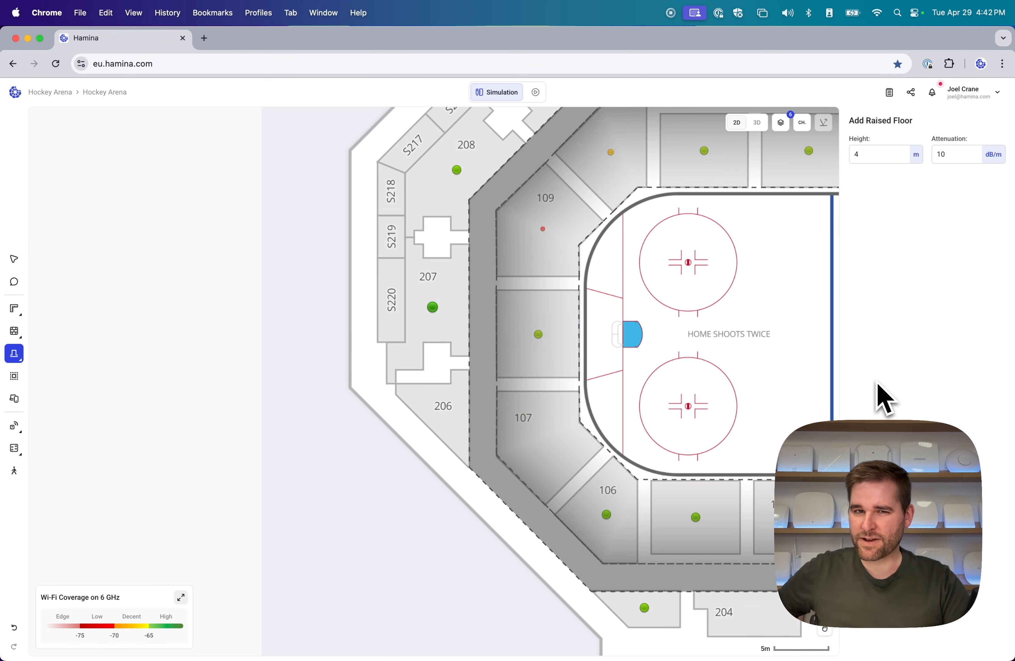
key("Escape")
left_click(757, 122)
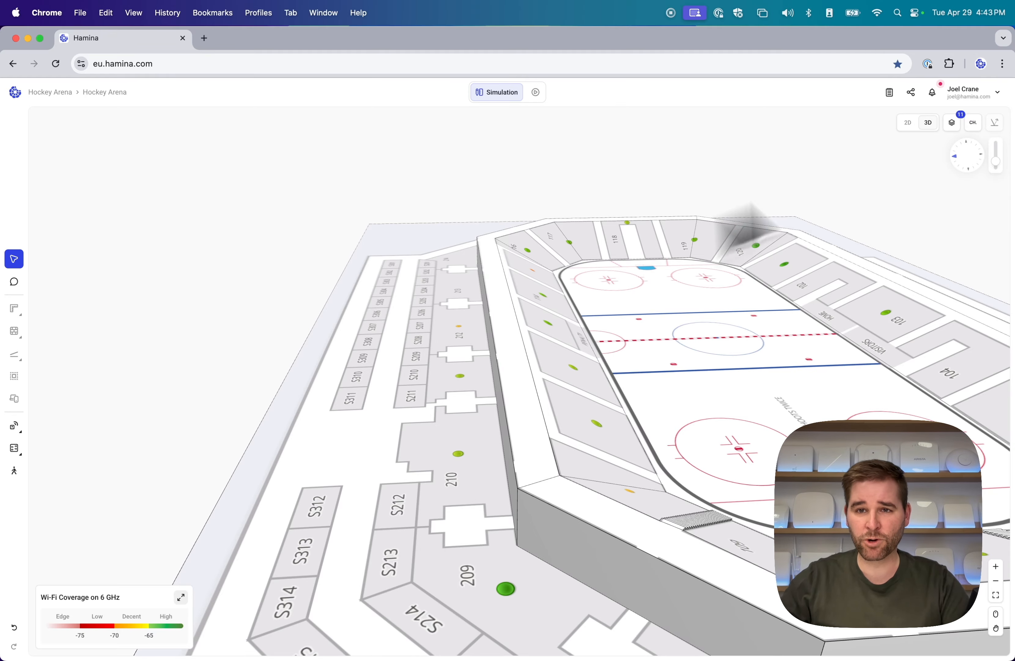
left_click(908, 124)
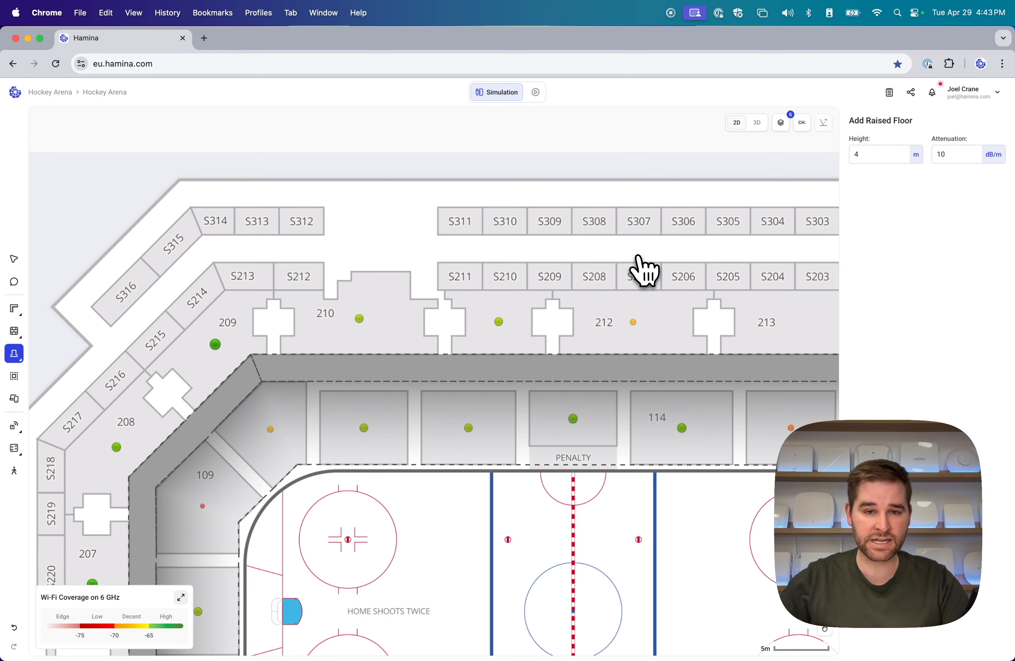
left_click_drag(634, 281, 540, 288)
- Reuse the settings of the sloped seating behind the penalty box for a new sloped floor, with crowd included and stairs off
mouse_move(17, 360)
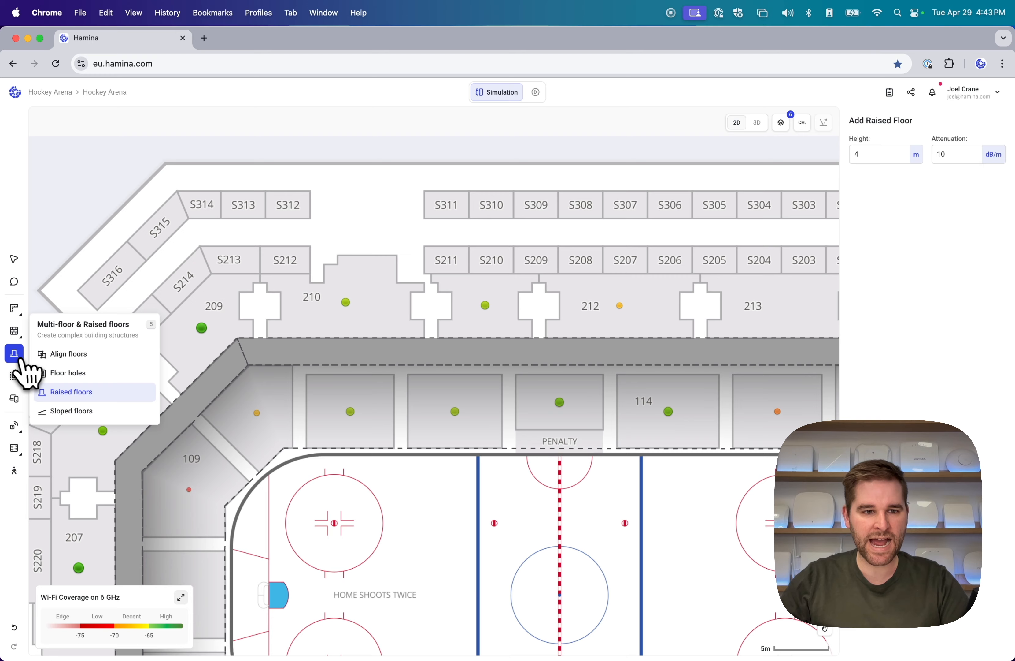
left_click(69, 413)
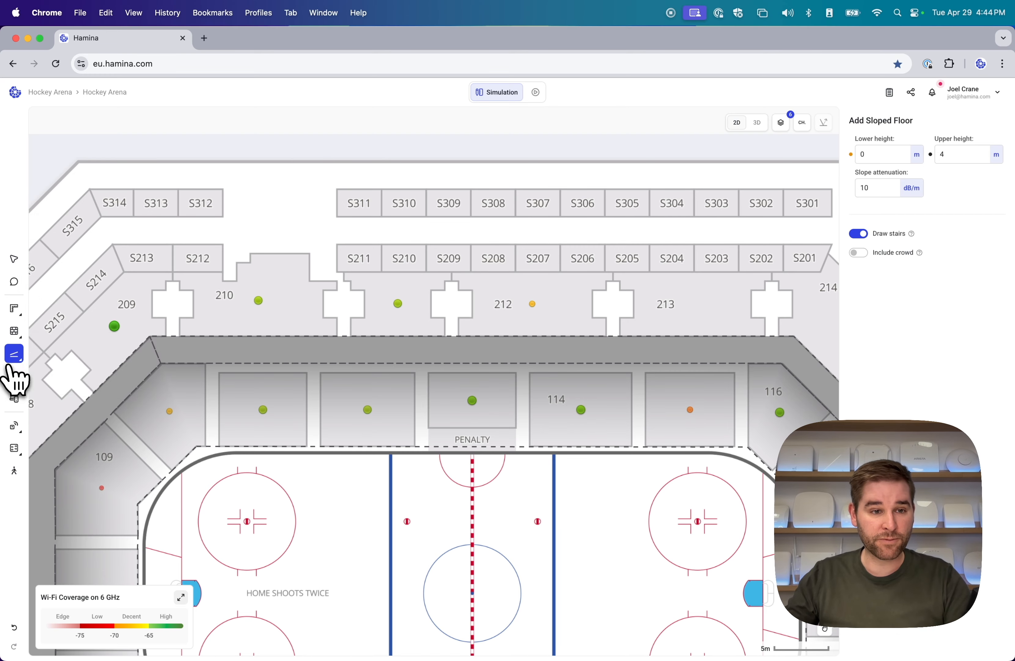
mouse_move(8, 361)
left_click(84, 408)
left_click(13, 261)
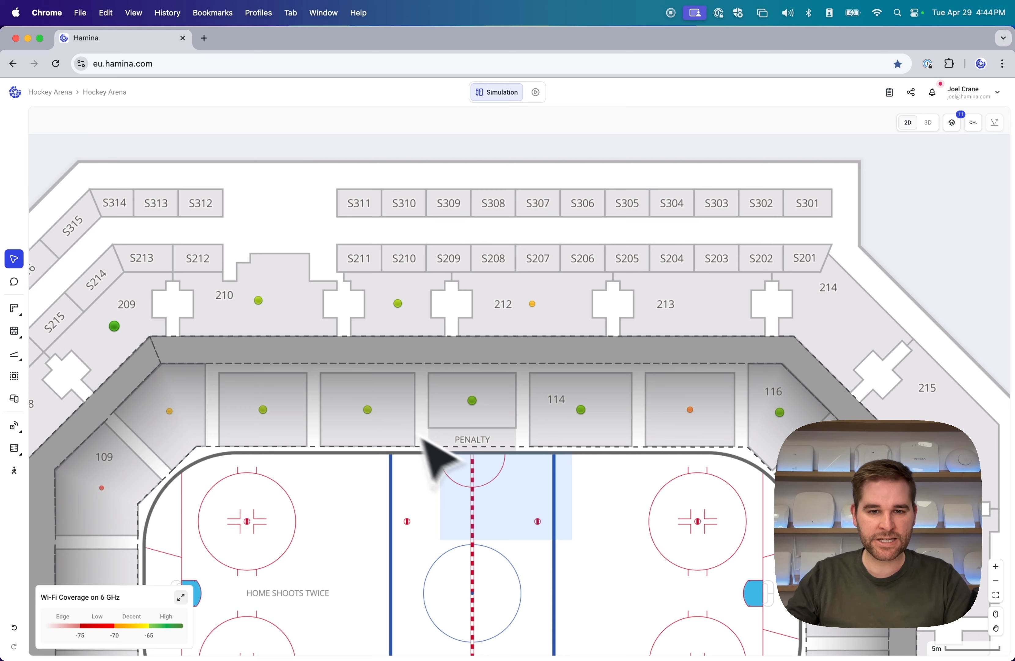
left_click(385, 430)
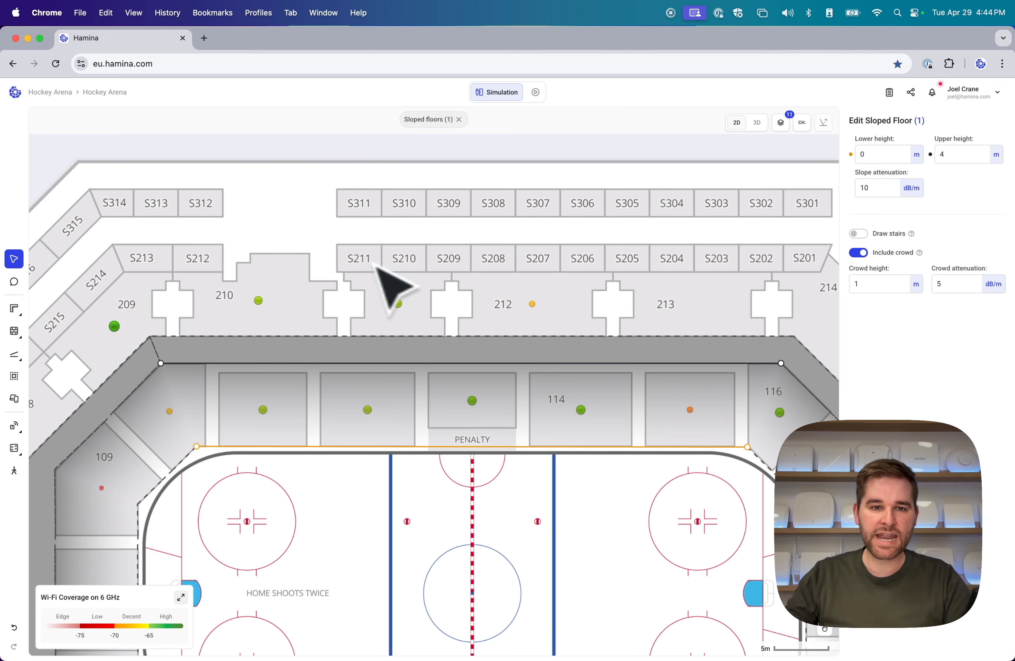
left_click(245, 232)
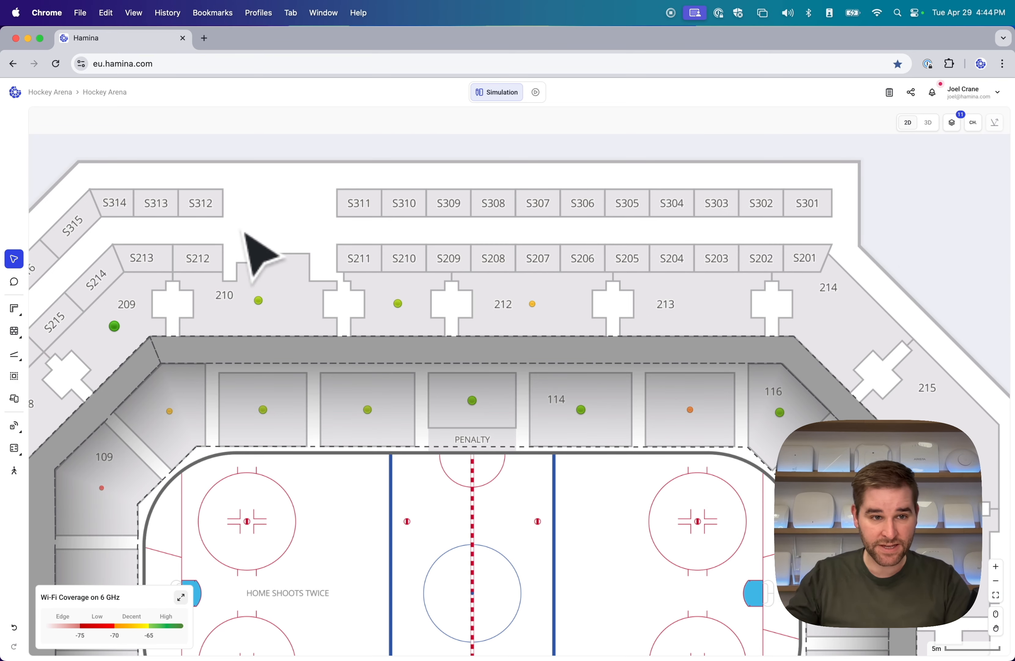
left_click(14, 355)
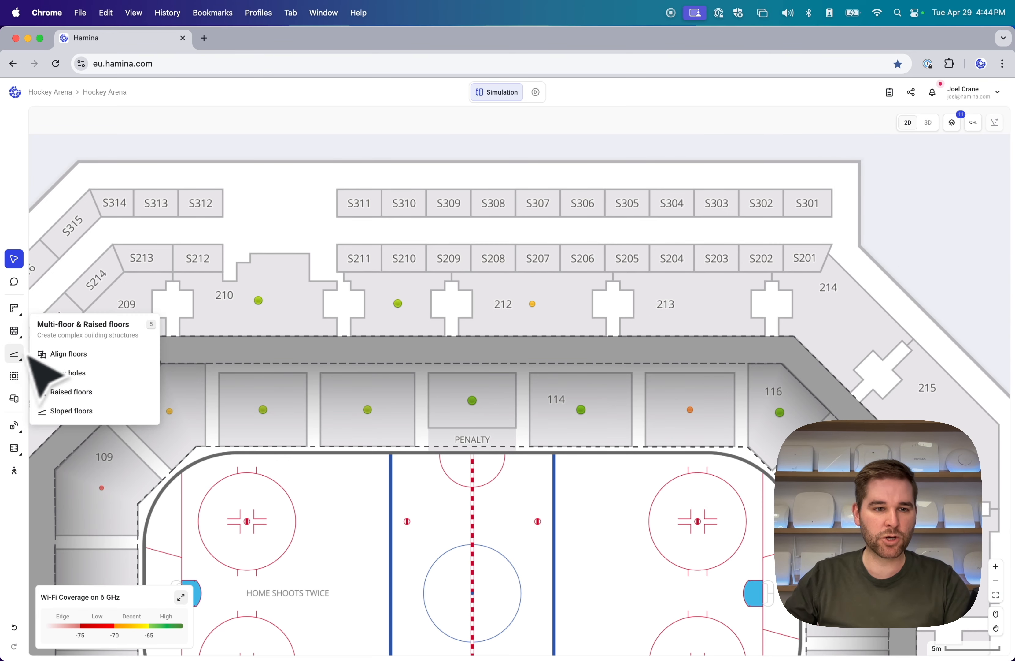
left_click(69, 411)
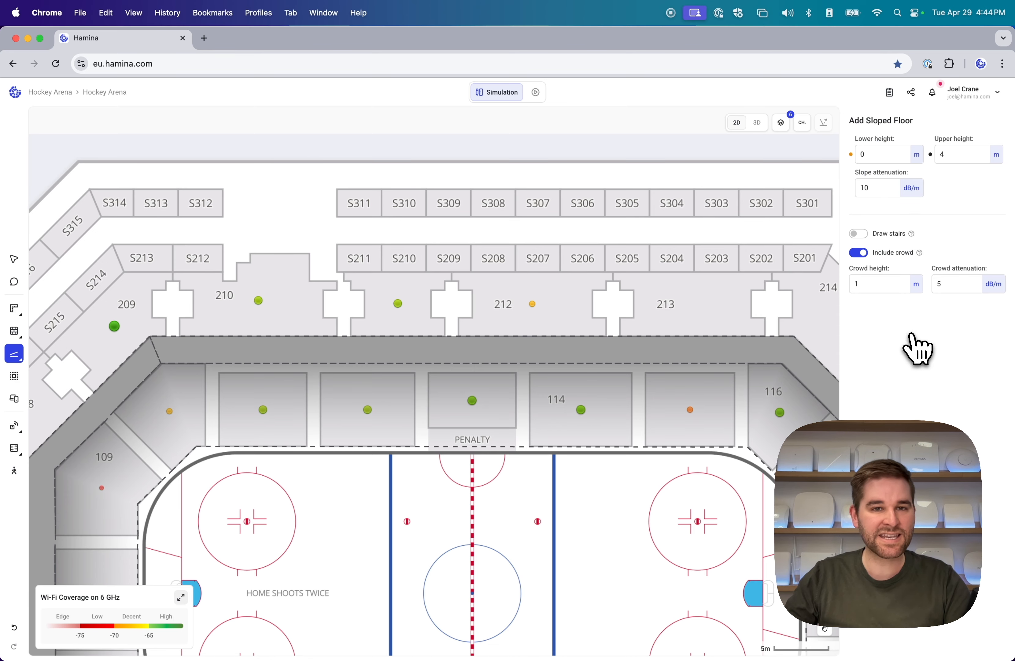
- Draw a sloped floor rising from 6.5 m to 10 m over sections 210, 212 and 213, starting at the concourse's outer edge
left_click(885, 154)
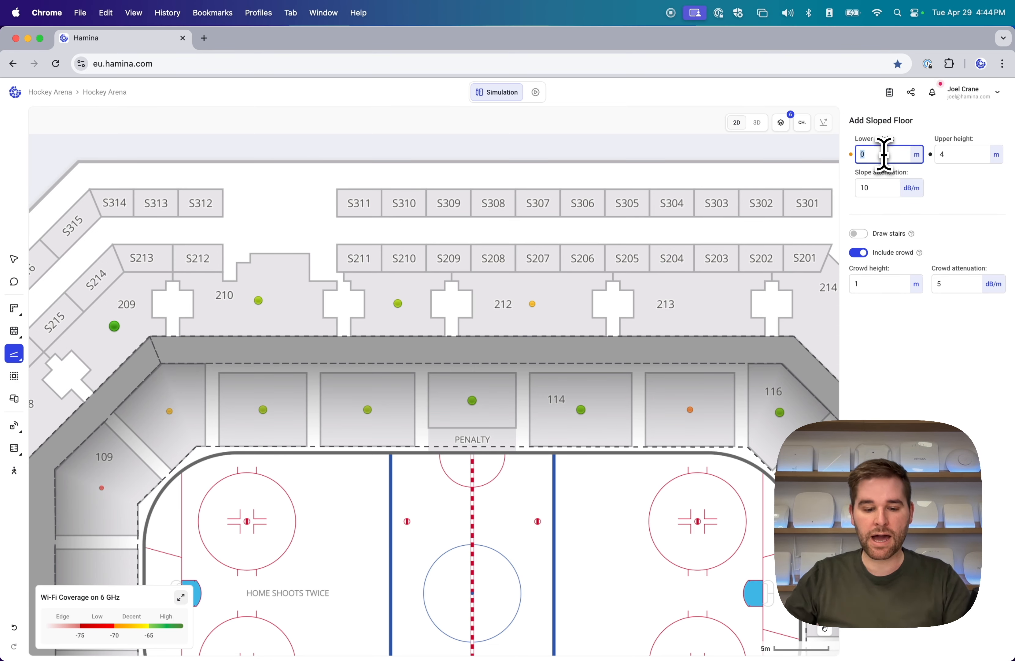
type("6.5")
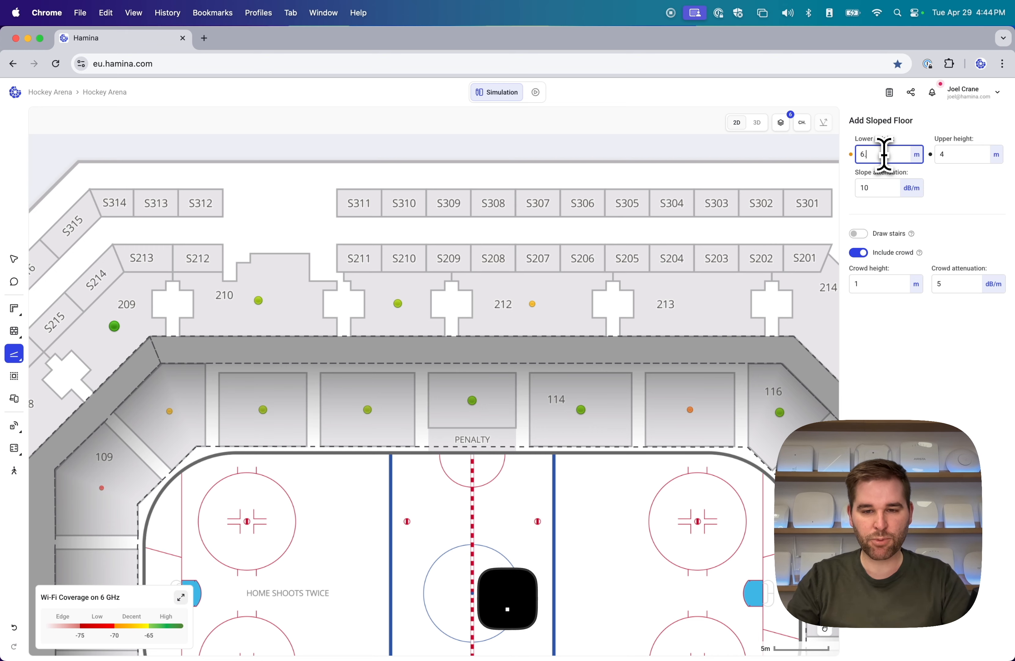
left_click(947, 157)
type("10")
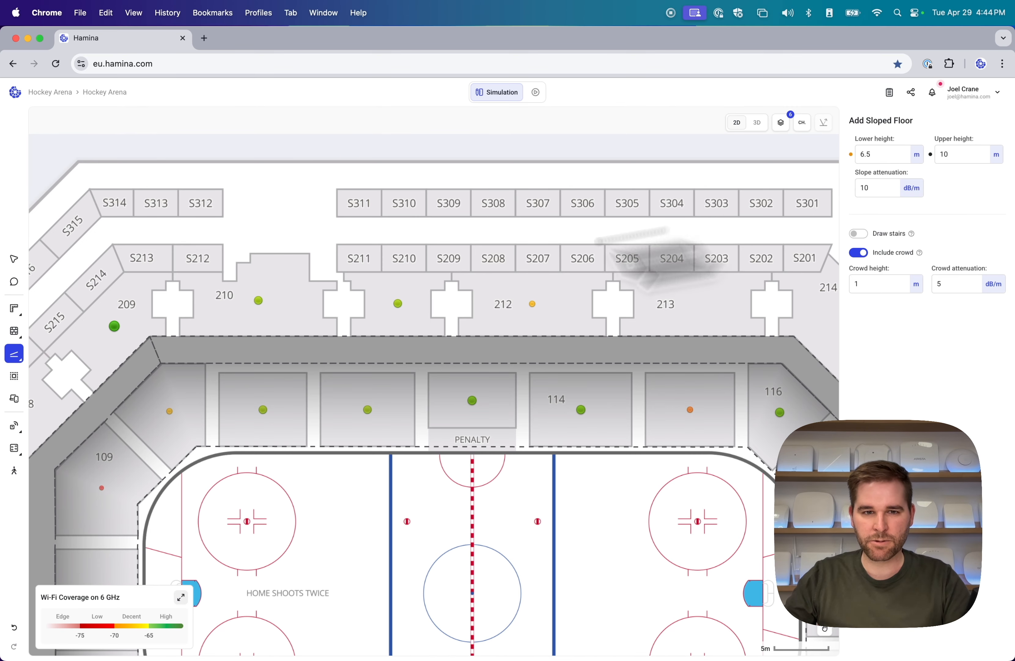
left_click(150, 338)
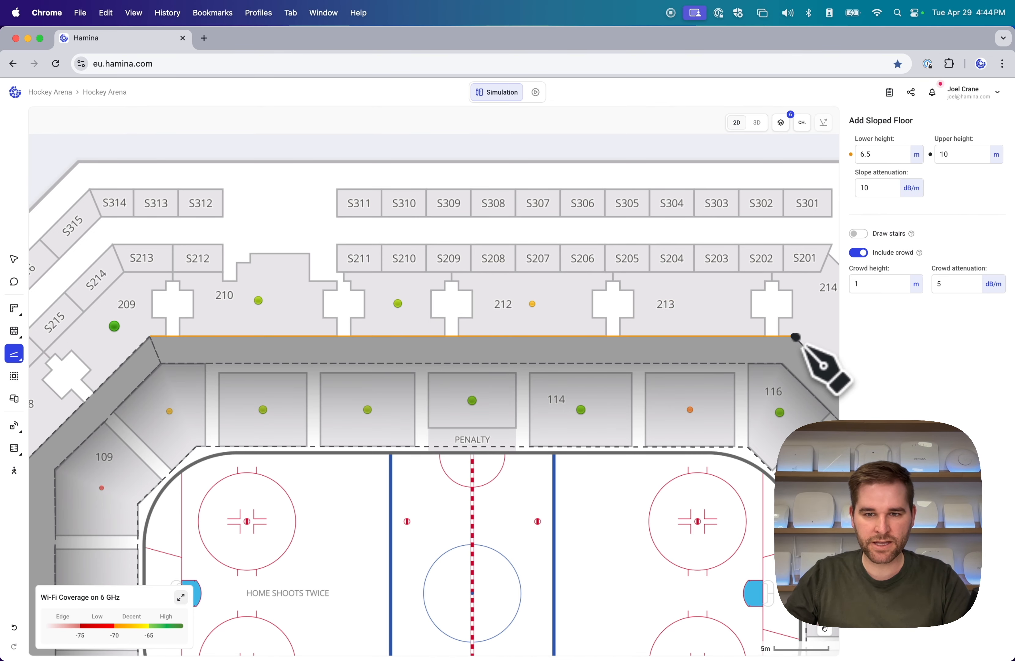
left_click(794, 336)
left_click(832, 258)
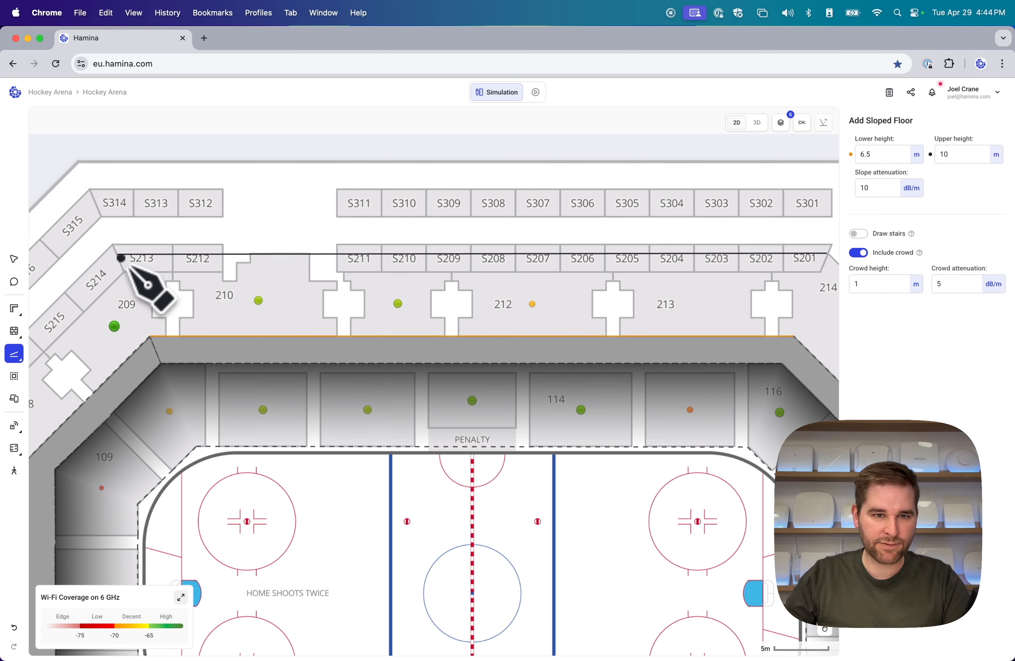
left_click(122, 257)
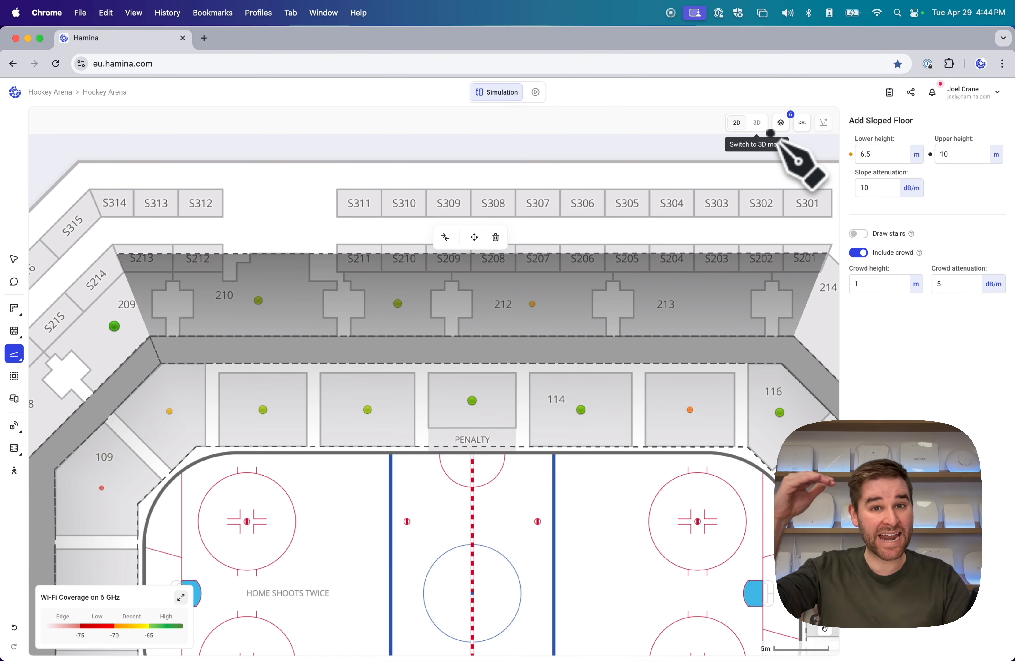
left_click(757, 122)
left_click_drag(688, 369, 666, 310)
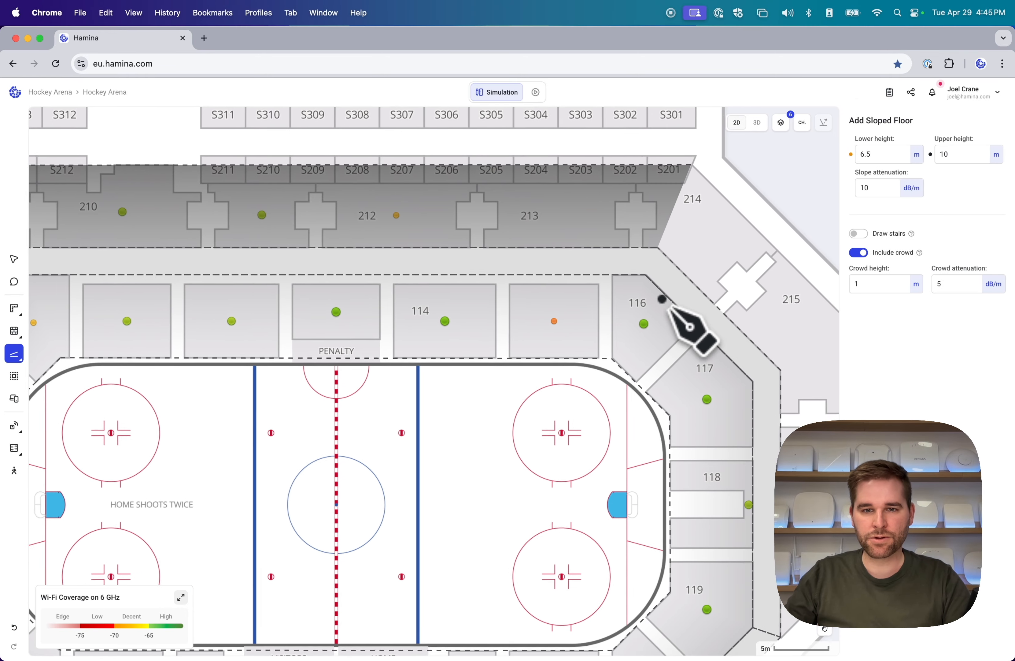
- Draw the next 6.5 m to 10 m sloped floor over sections 214 and 215, joining the end of the section 213 slope
scroll(660, 297, "right", 4)
scroll(650, 298, "up", 3)
scroll(649, 298, "right", 2)
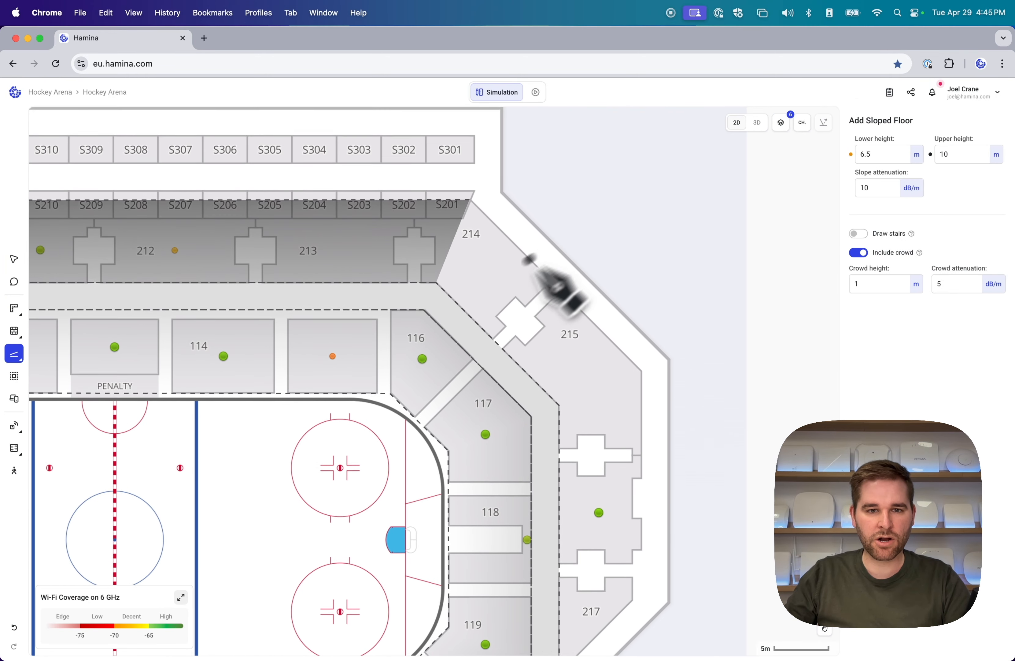
left_click(438, 290)
left_click(560, 413)
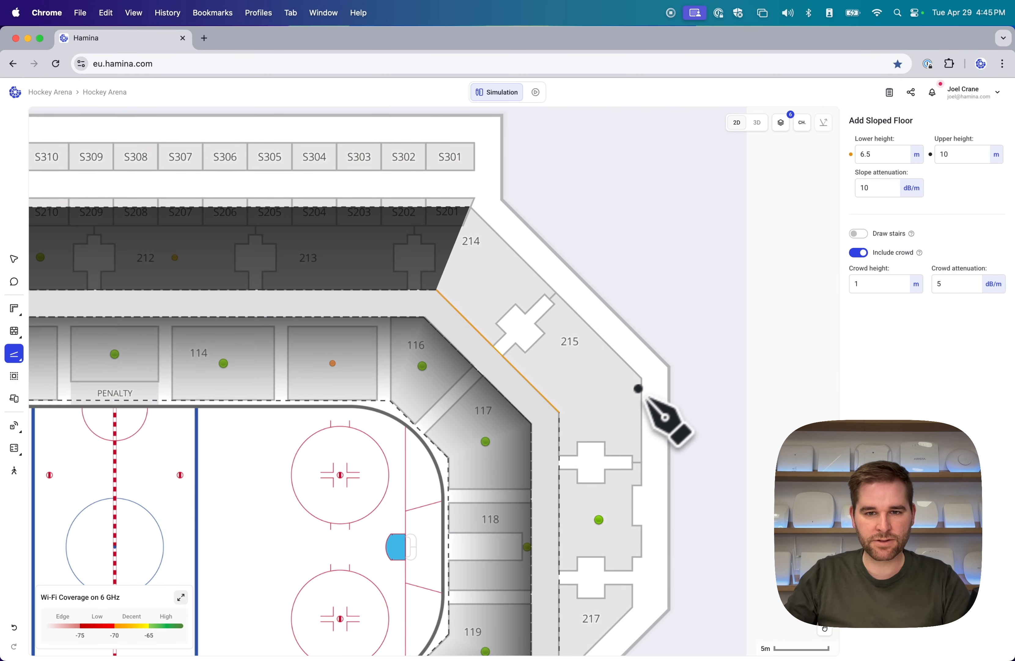
left_click(640, 377)
left_click(470, 207)
- Draw a 6.5 m to 10 m sloped floor from section 215's end to section 217, between the concourse and the outer seating edge
scroll(660, 421, "down", 3)
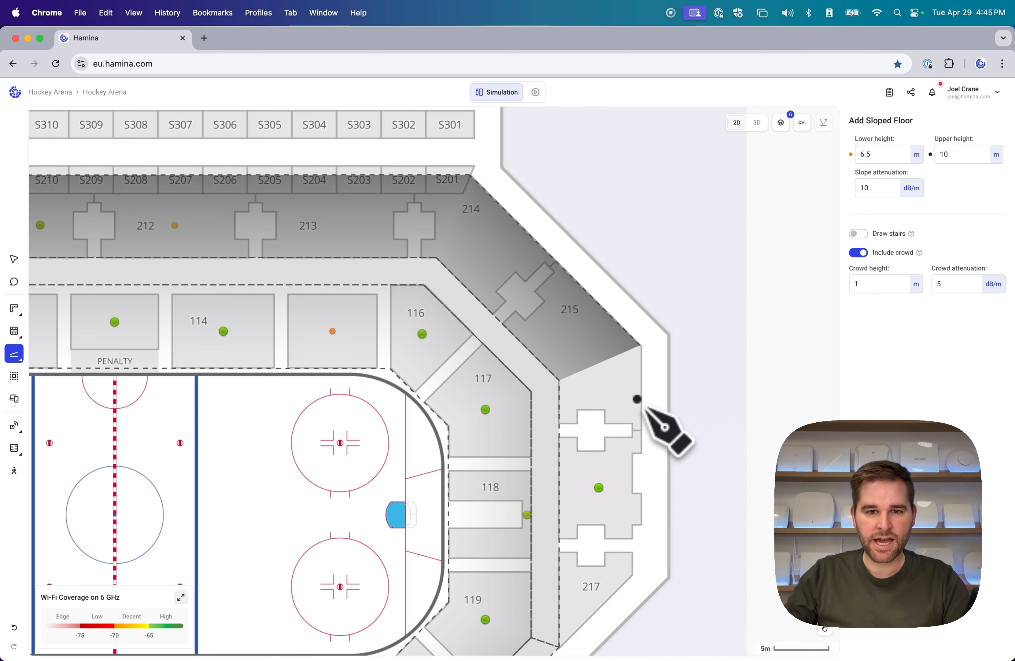
left_click(559, 296)
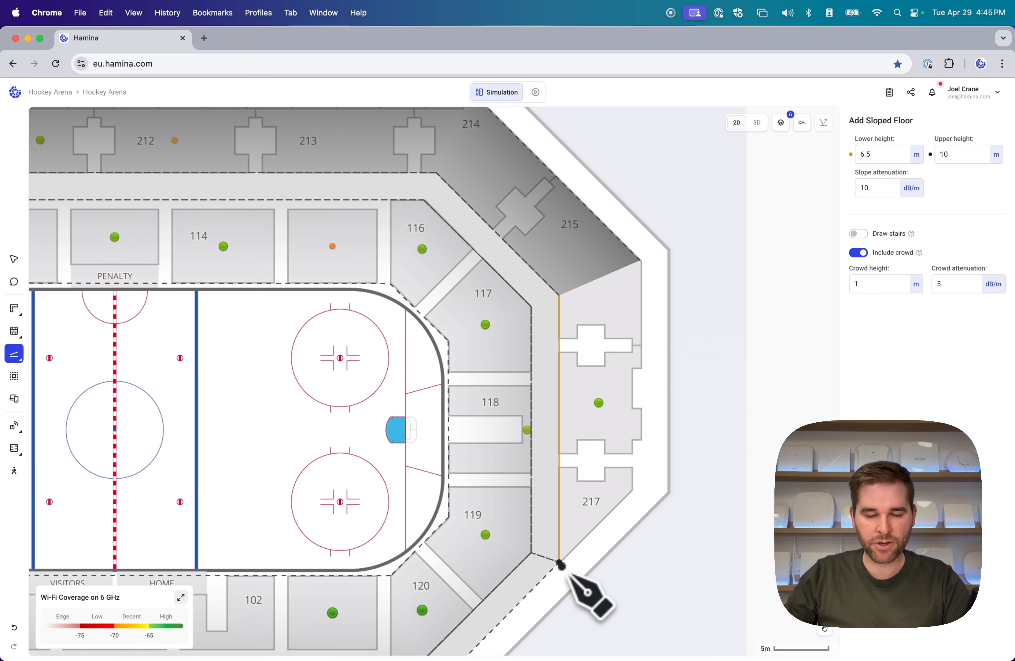
left_click(560, 560)
left_click(640, 484)
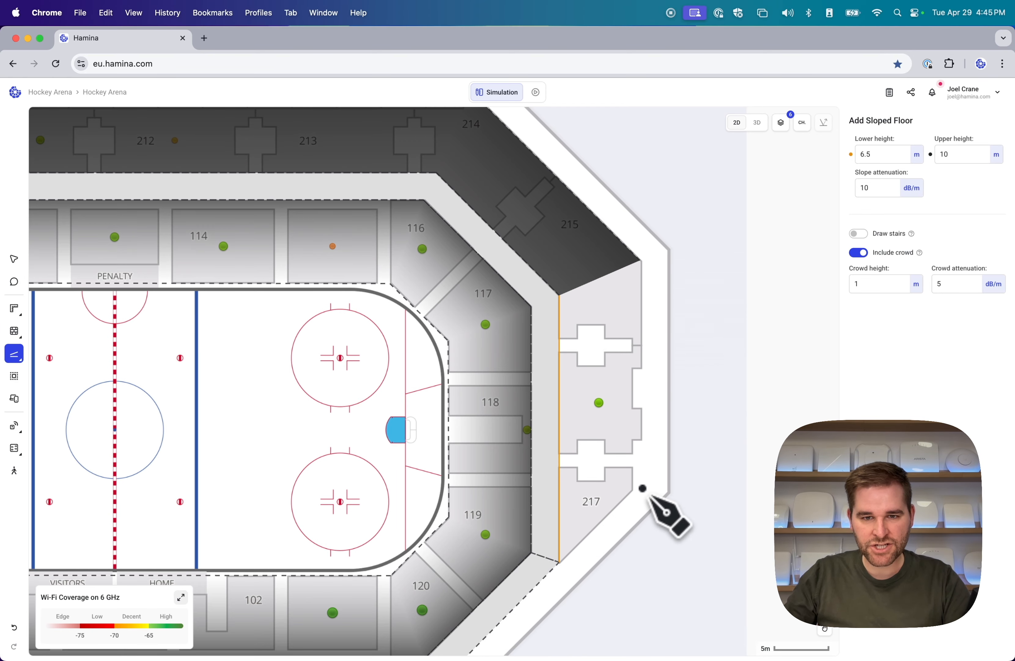
left_click(641, 260)
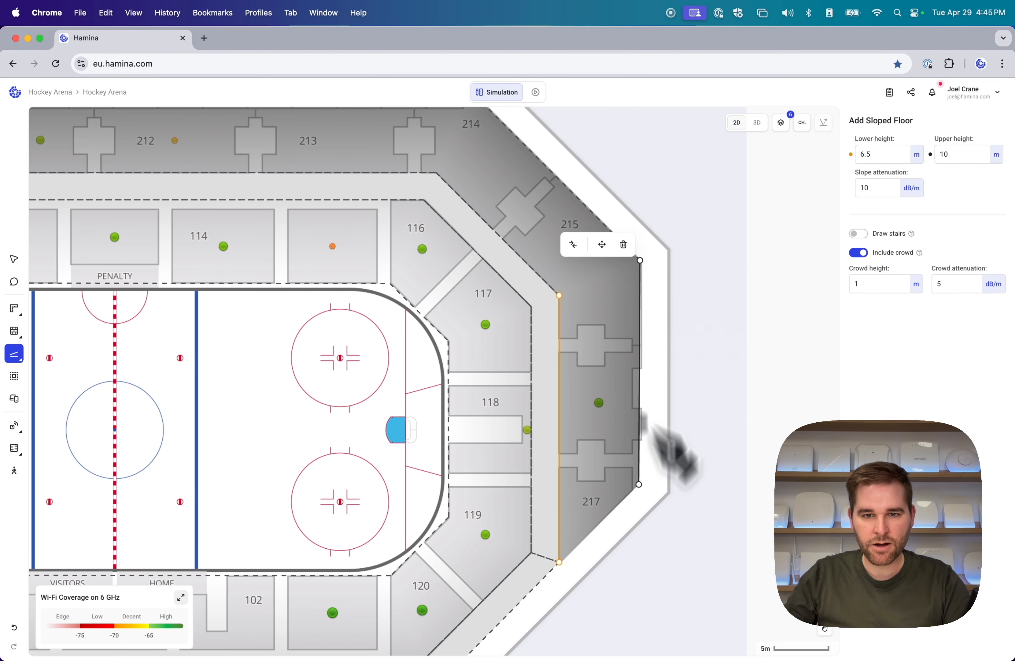
- Adjust the upper corner of the sloped floor at section 217 to fit the section's outer edge
scroll(639, 394, "up", 3)
scroll(639, 395, "right", 3)
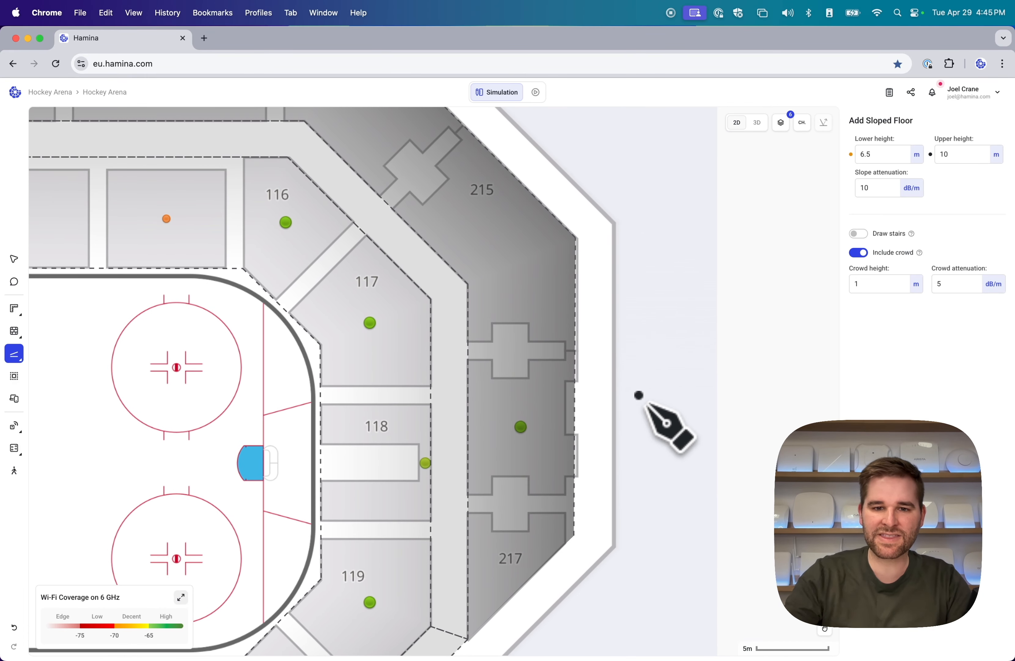
left_click(14, 259)
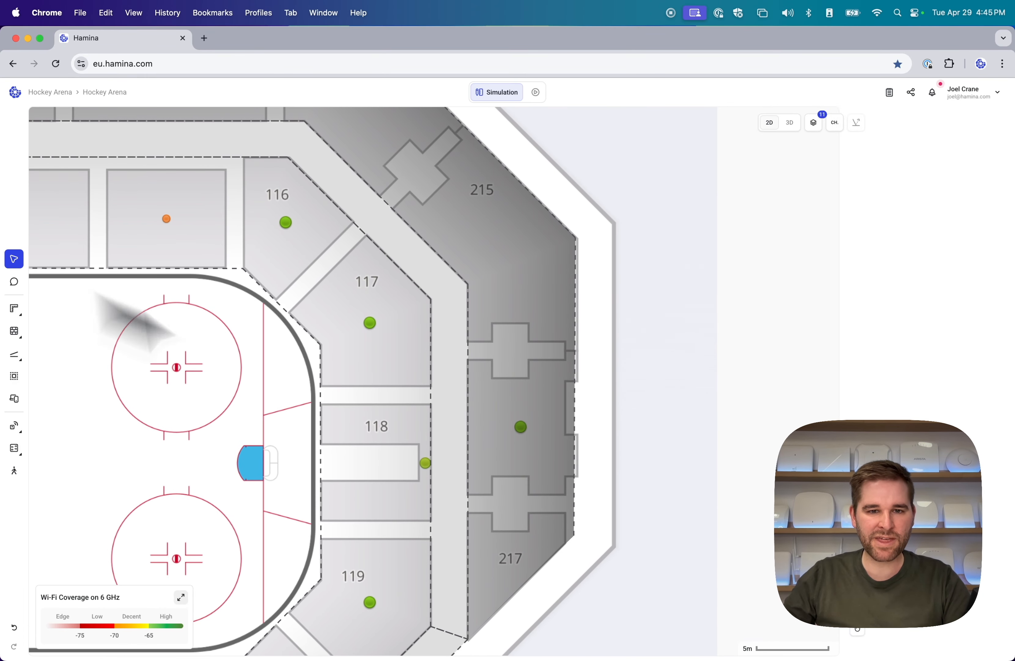
scroll(665, 536, "down", 2)
left_click_drag(658, 521, 618, 477)
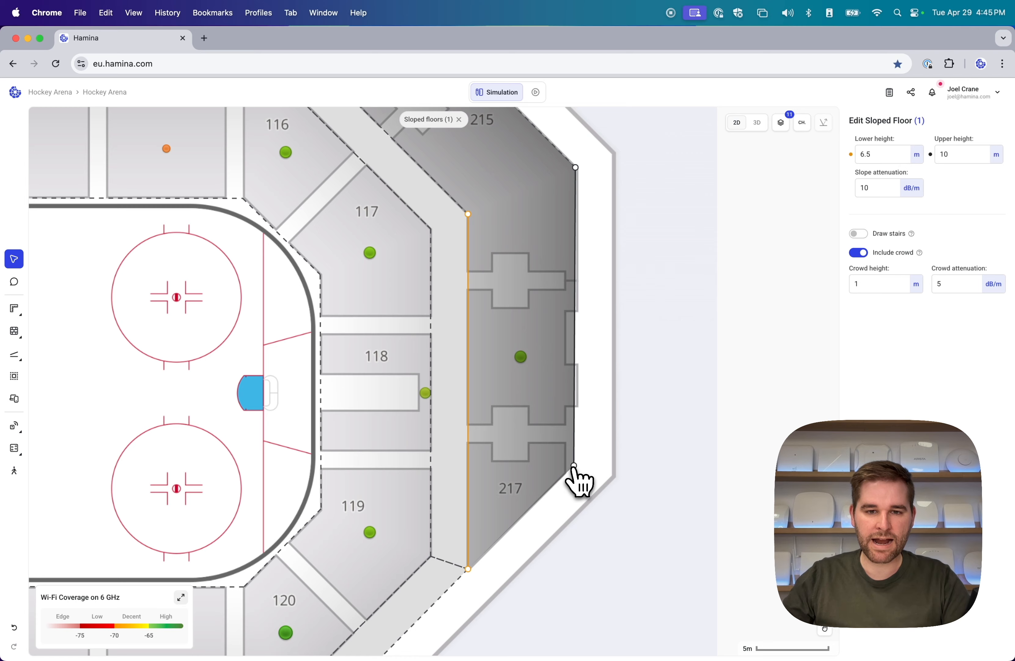
left_click_drag(575, 467, 576, 456)
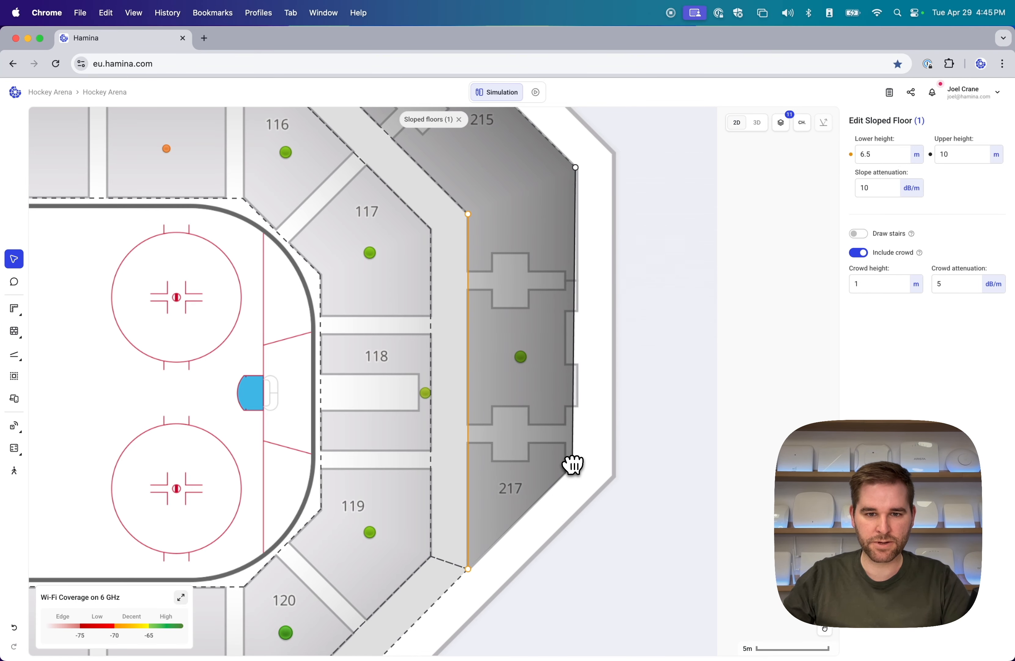
left_click(594, 483)
scroll(408, 427, "left", 20)
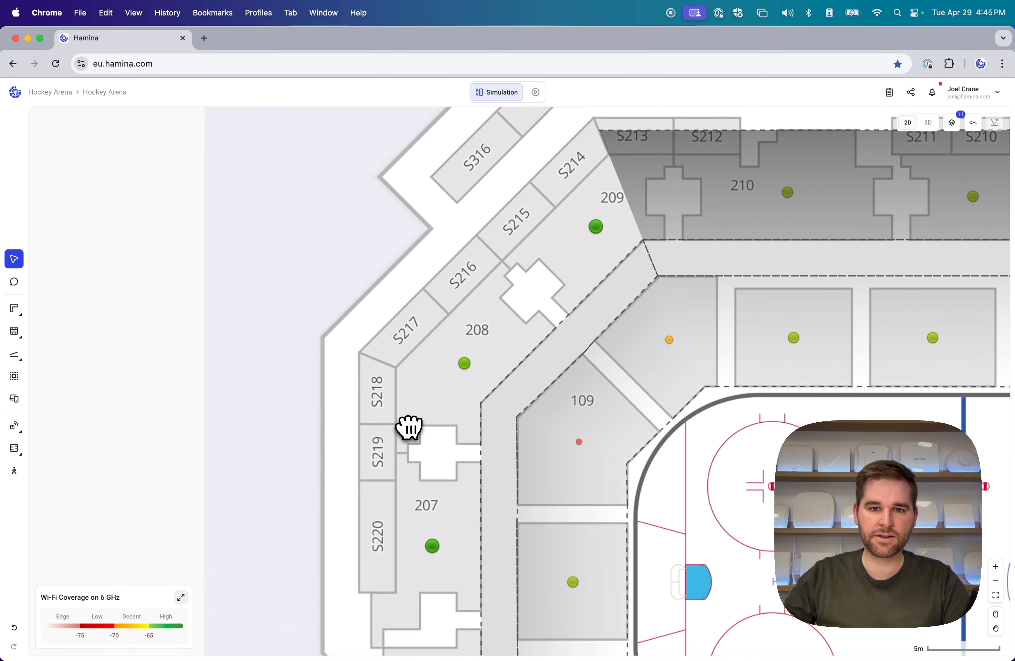
- Draw a sloped floor rising from 6.5 m to 10 m over sections 208 and 209, from the concourse edge to S214–S217's outer edge
scroll(410, 427, "up", 5)
mouse_move(14, 354)
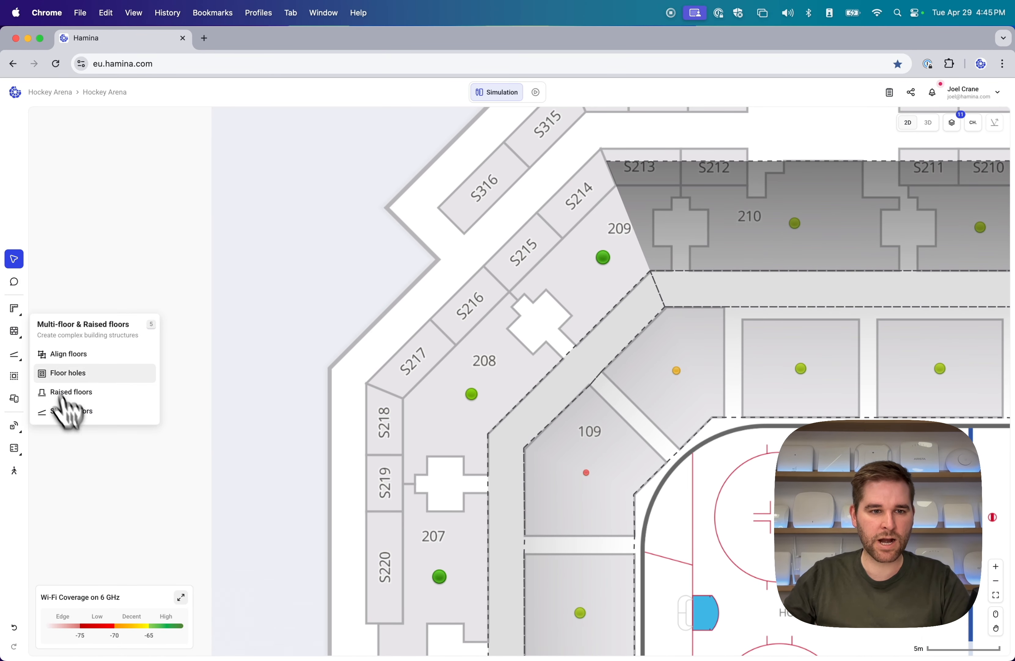
left_click(70, 411)
left_click(639, 326)
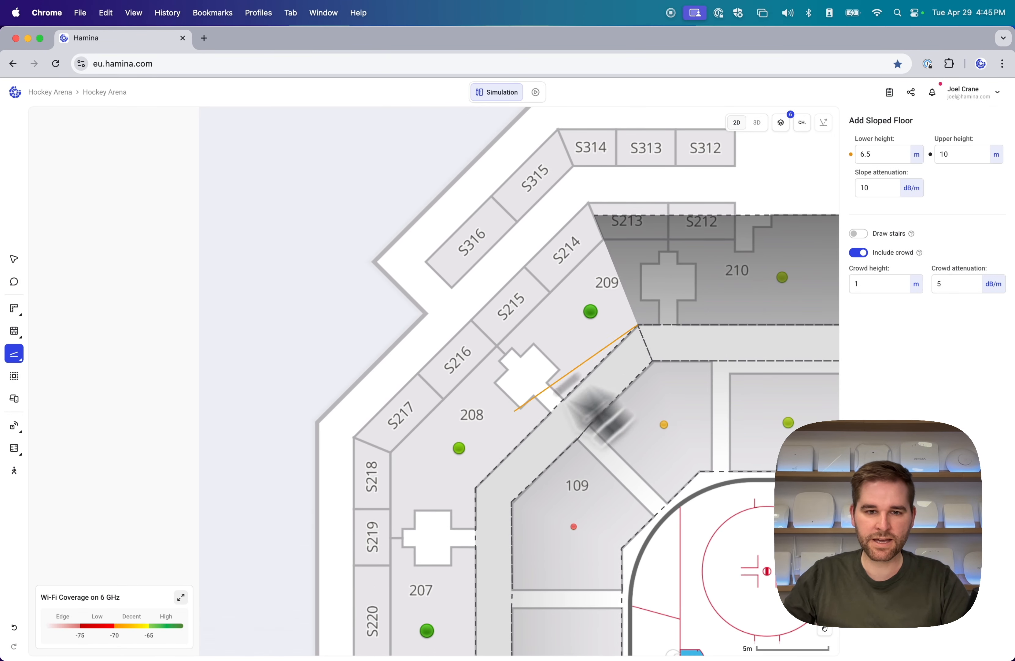
left_click(476, 488)
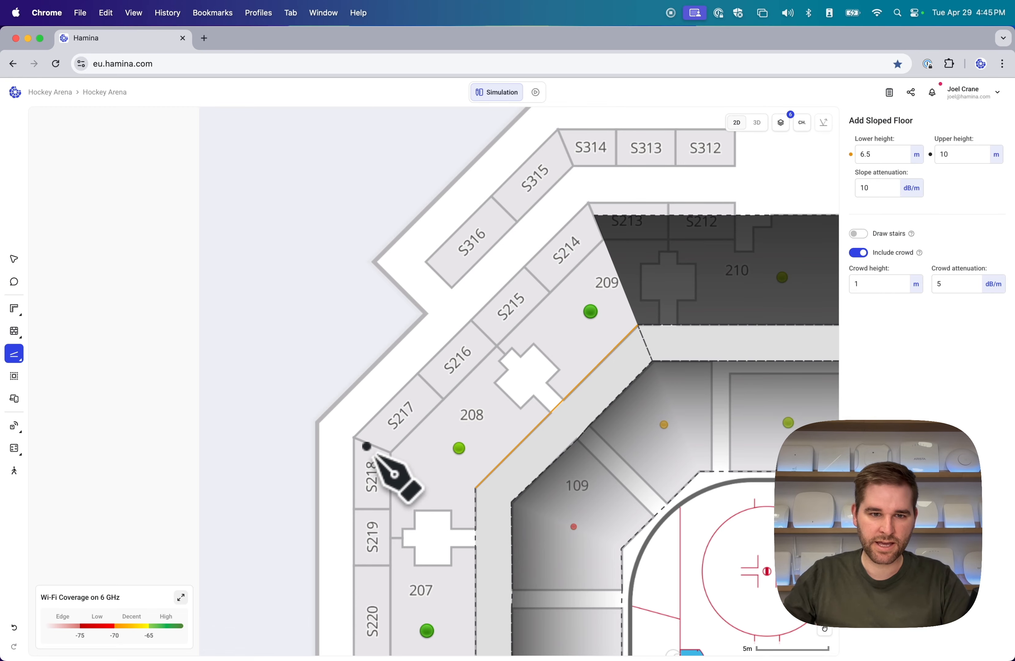
left_click(366, 446)
left_click(593, 216)
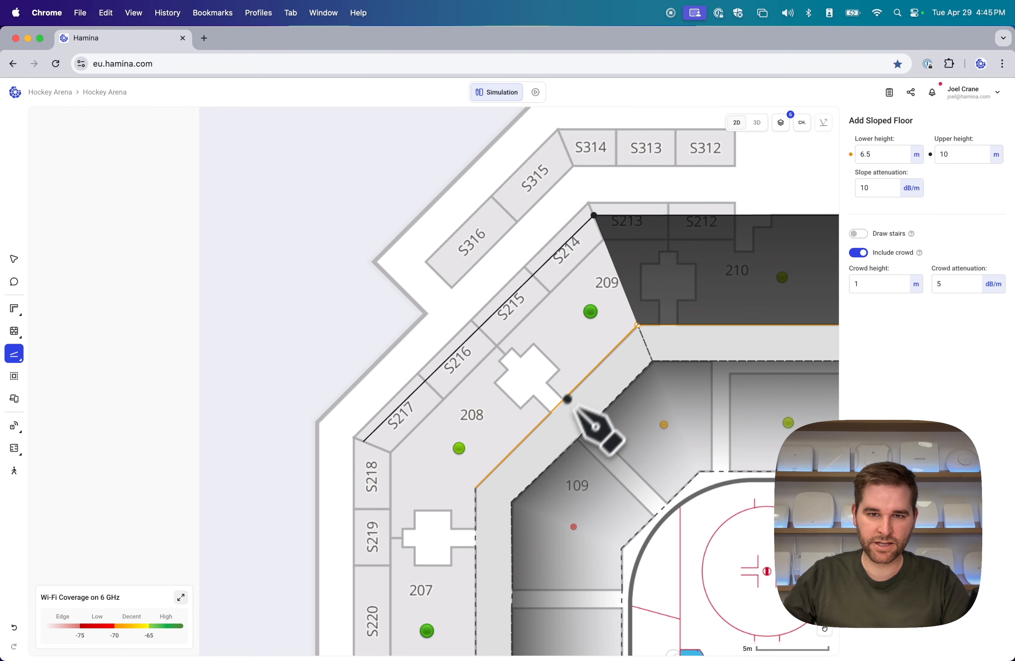
- Draw a 6.5 m to 10 m sloped floor over sections 207 and 206, joining the section 208 slope at S218
scroll(565, 401, "down", 3)
left_click(476, 341)
scroll(486, 424, "down", 4)
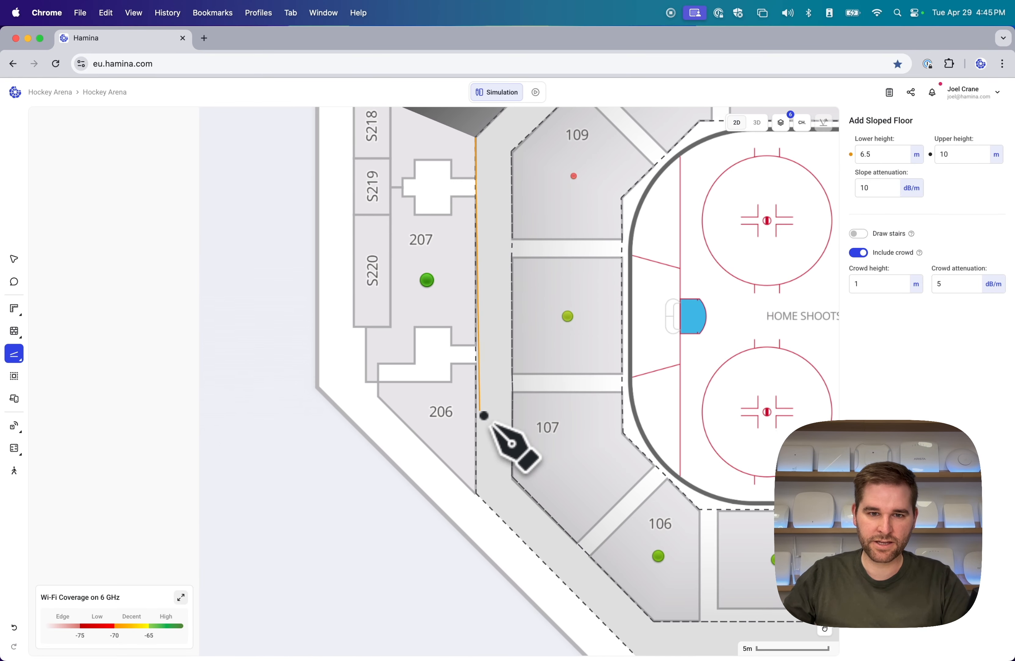
left_click(478, 493)
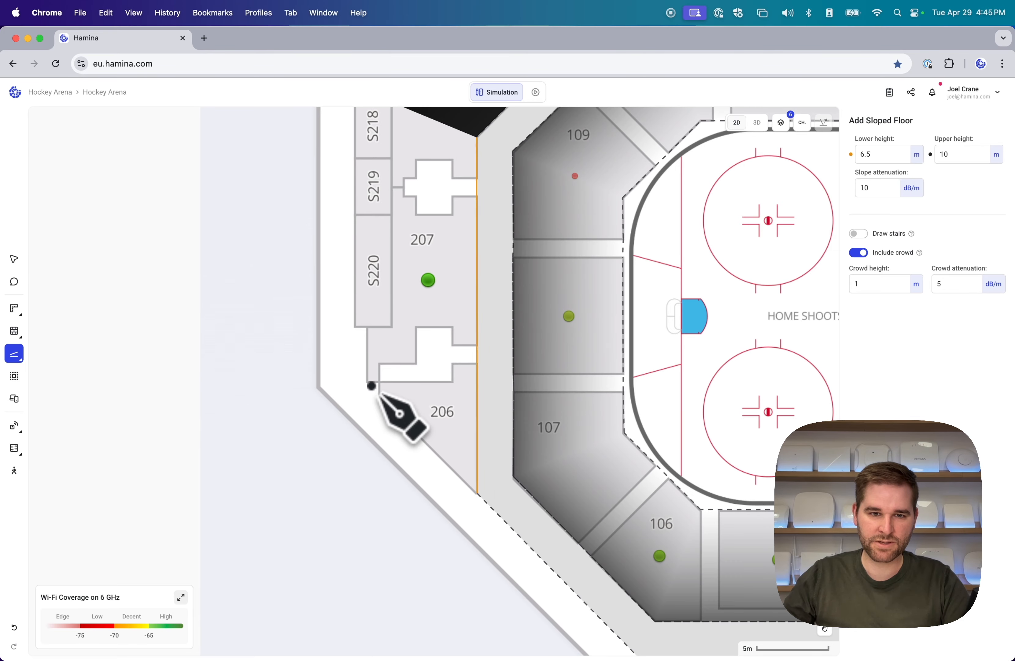
left_click(364, 377)
scroll(365, 374, "up", 3)
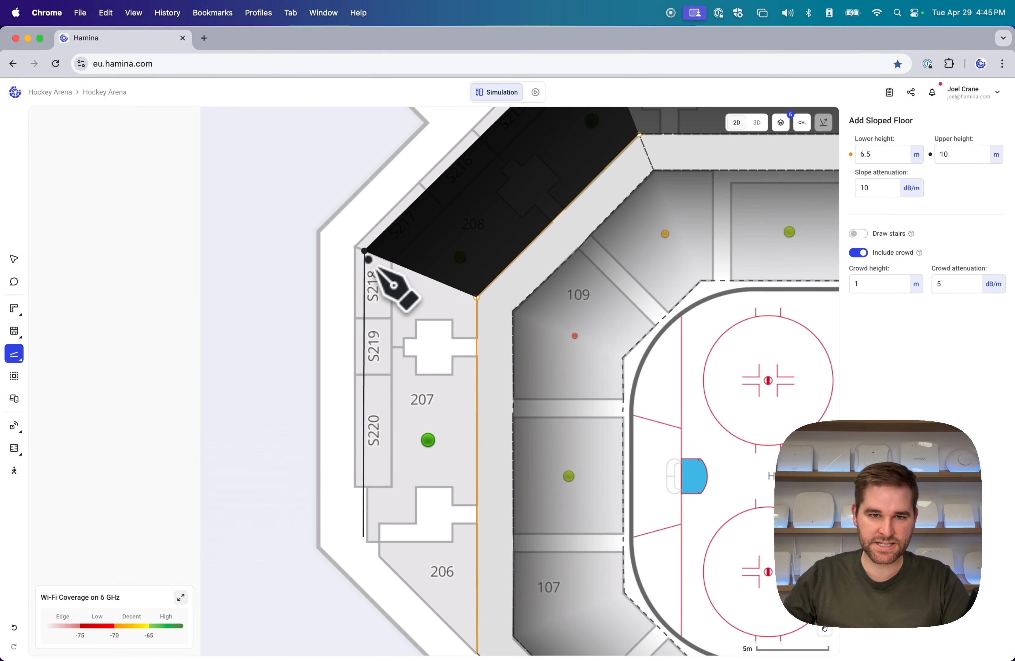
left_click(365, 251)
left_click(14, 258)
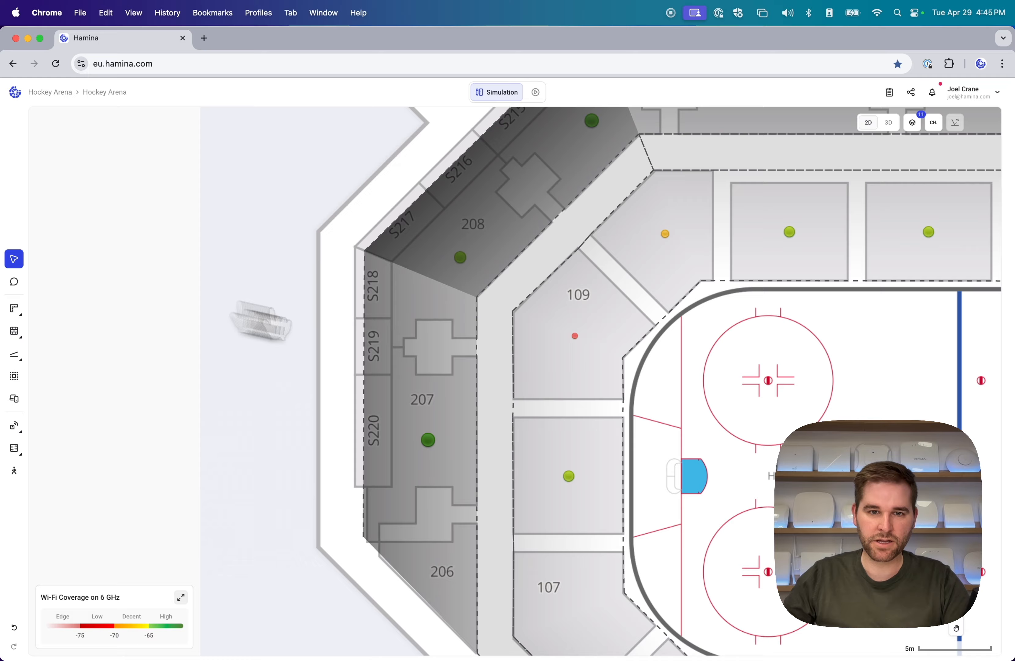
- Inspect the new upper seating slopes around sections 206 to 209 in 3D, then return to the 2D plan
scroll(512, 362, "up", 2)
left_click(928, 123)
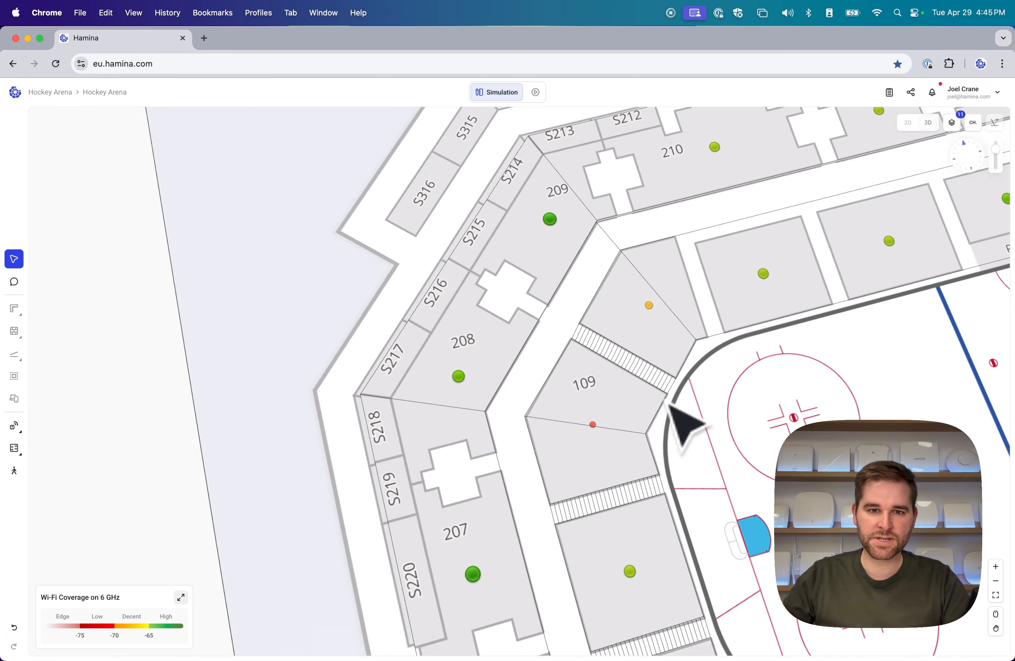
left_click_drag(736, 435, 541, 446)
left_click(908, 123)
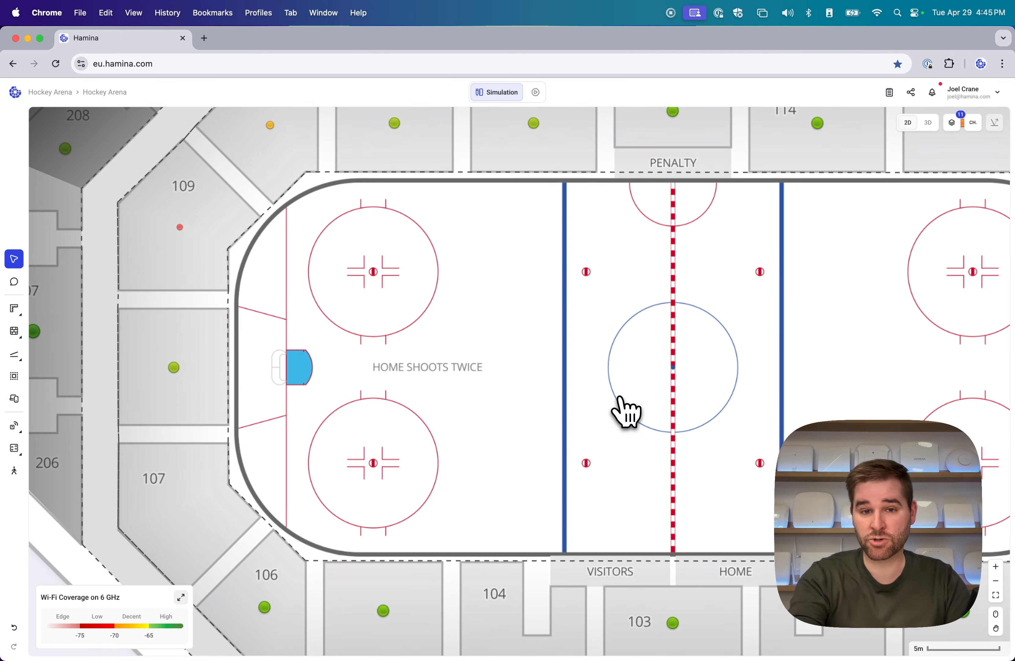
- Hide the raised floors and sloped floors on the 2D plan
scroll(619, 398, "down", 3)
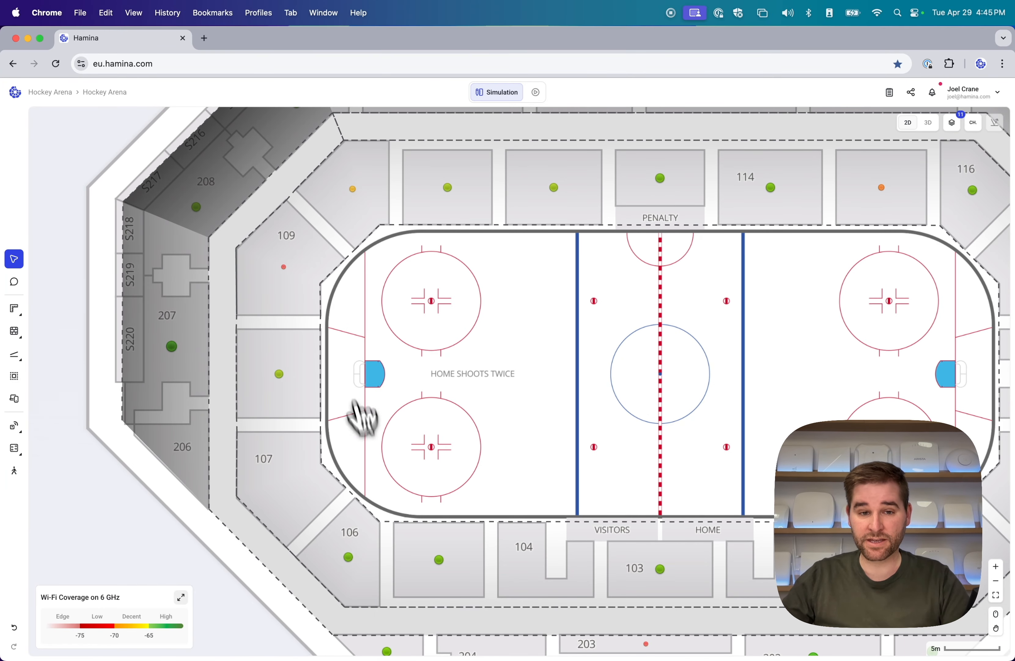
left_click_drag(753, 447, 532, 478)
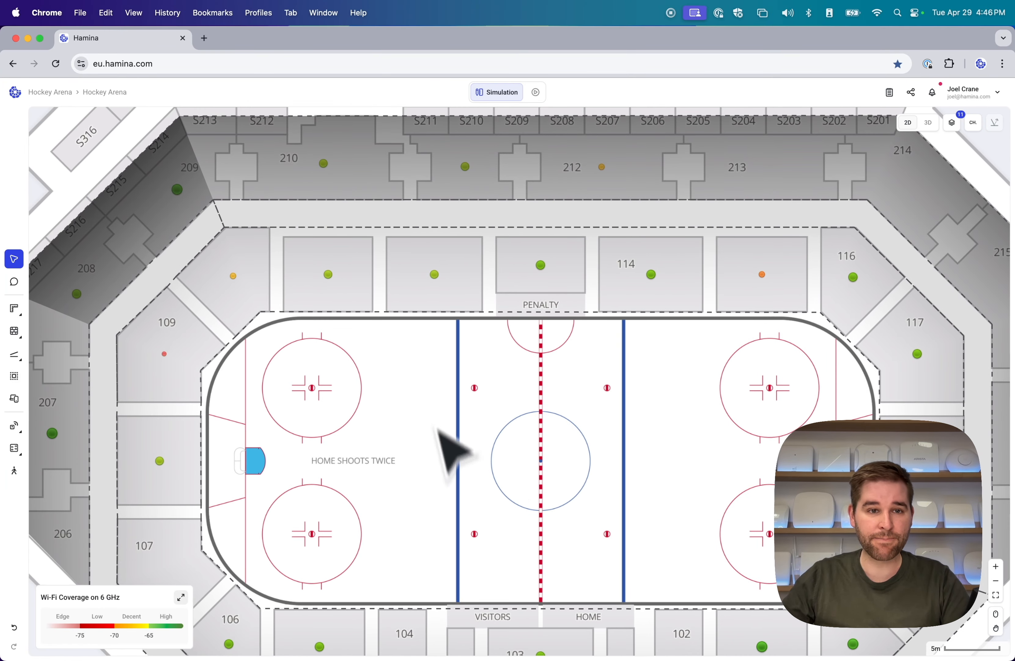
left_click_drag(481, 417, 496, 376)
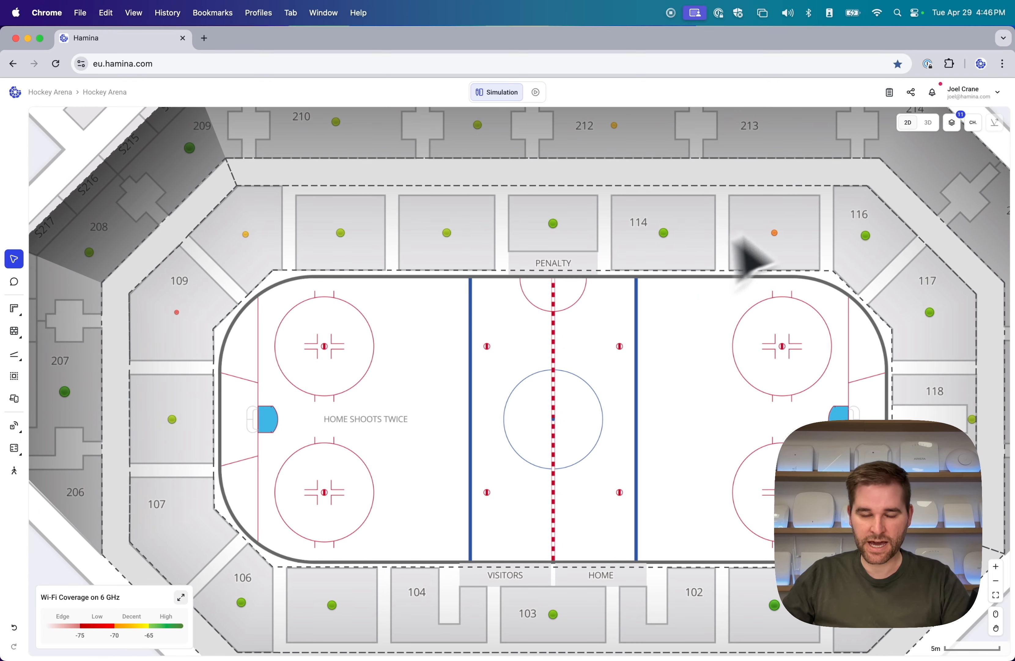
left_click(952, 125)
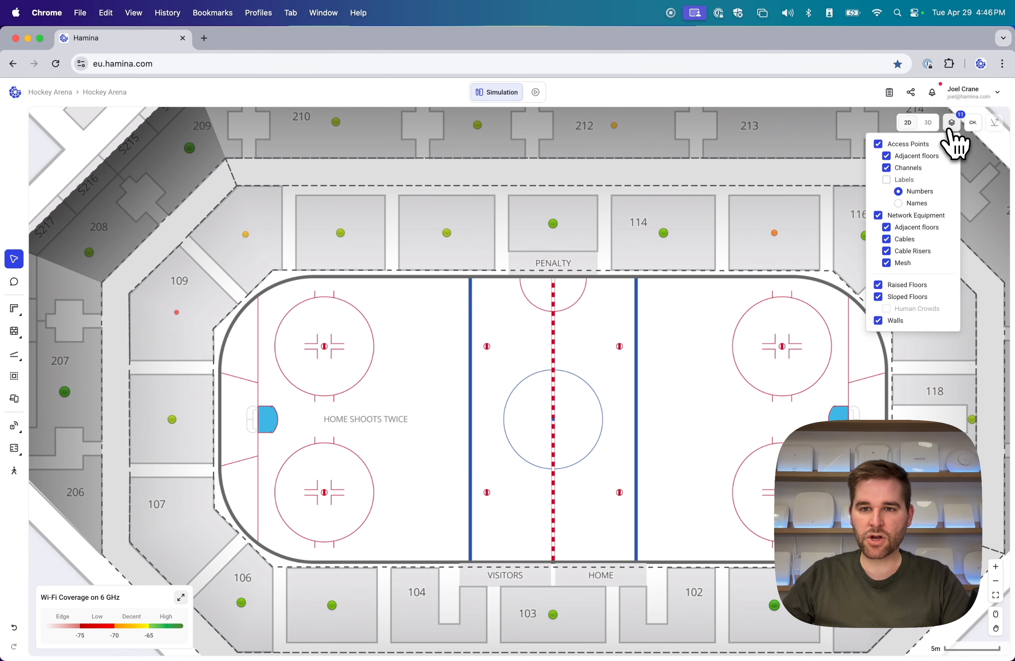
left_click(900, 297)
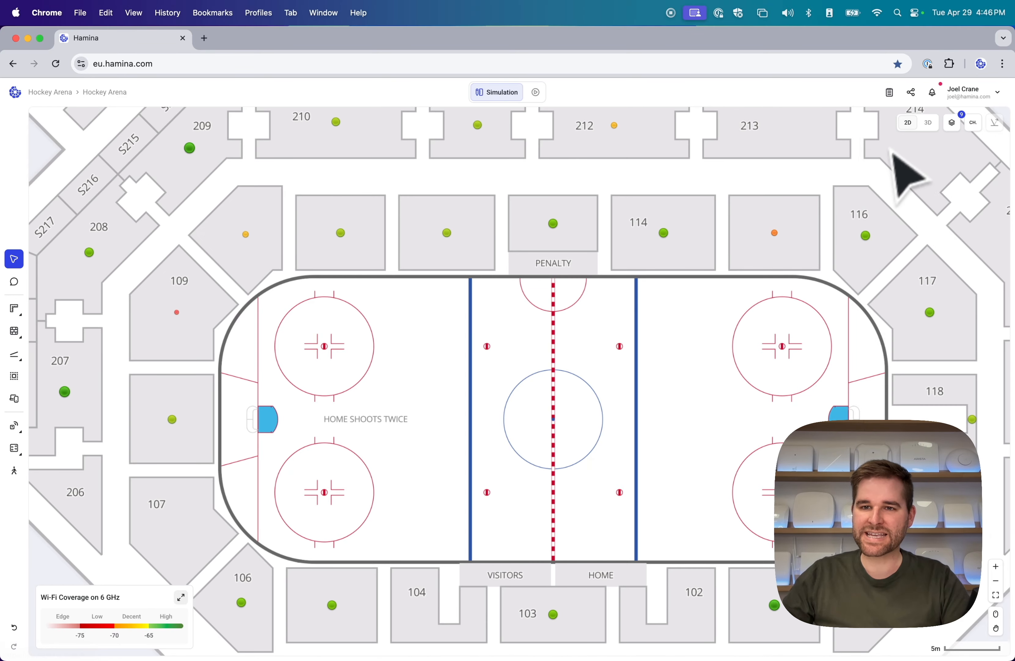
- Examine the arena's raised concourse and sloped seating in 3D, then go back to the full 2D plan
left_click(928, 123)
left_click_drag(686, 472, 623, 465)
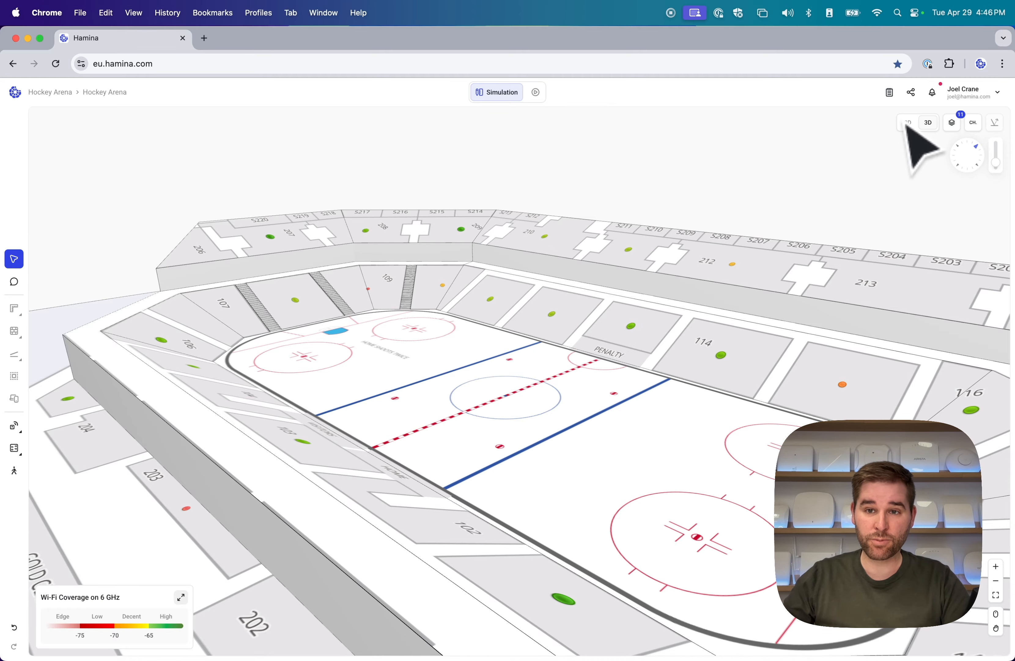
left_click_drag(906, 144, 653, 371)
left_click_drag(225, 214, 485, 436)
scroll(627, 505, "down", 5)
scroll(627, 505, "right", 1)
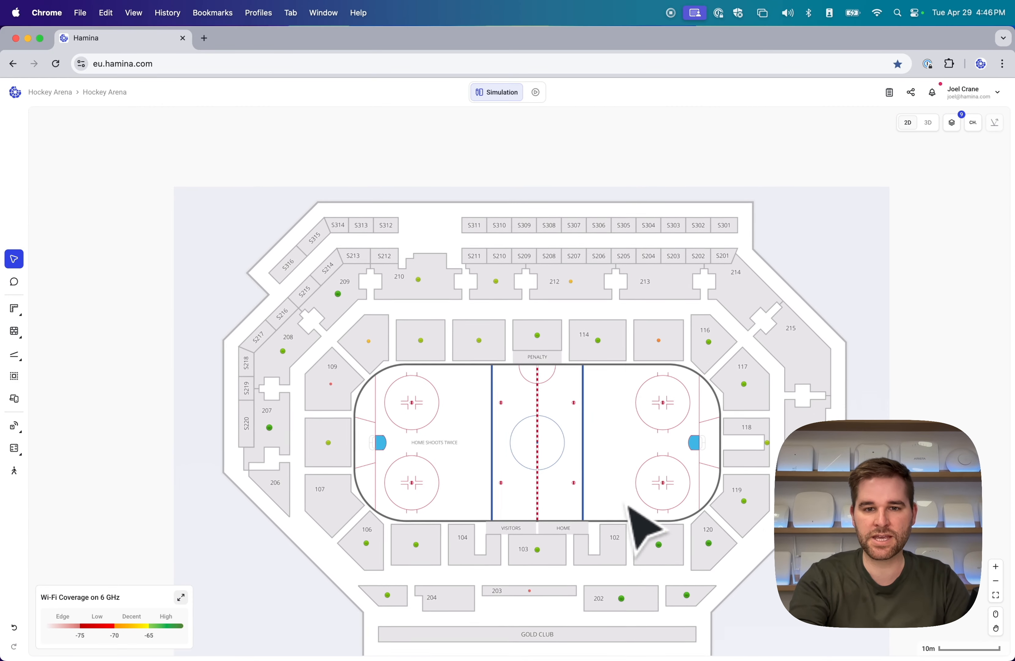
- Set up a new capacity zone with 80 iPhones and change its second device type to Android Phone
scroll(627, 505, "up", 1)
scroll(629, 505, "right", 2)
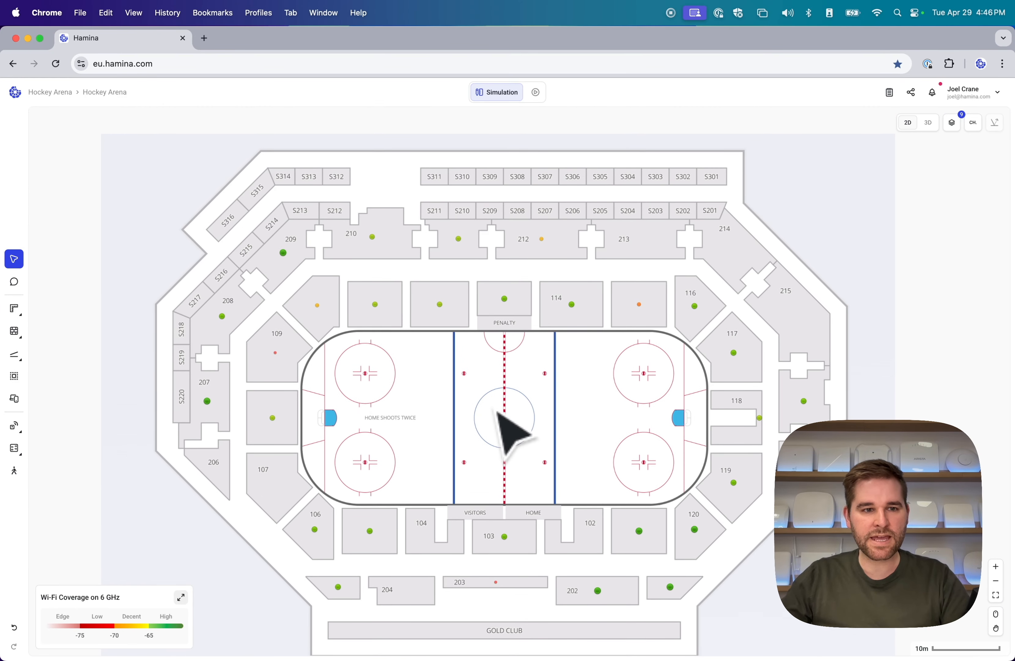
mouse_move(17, 399)
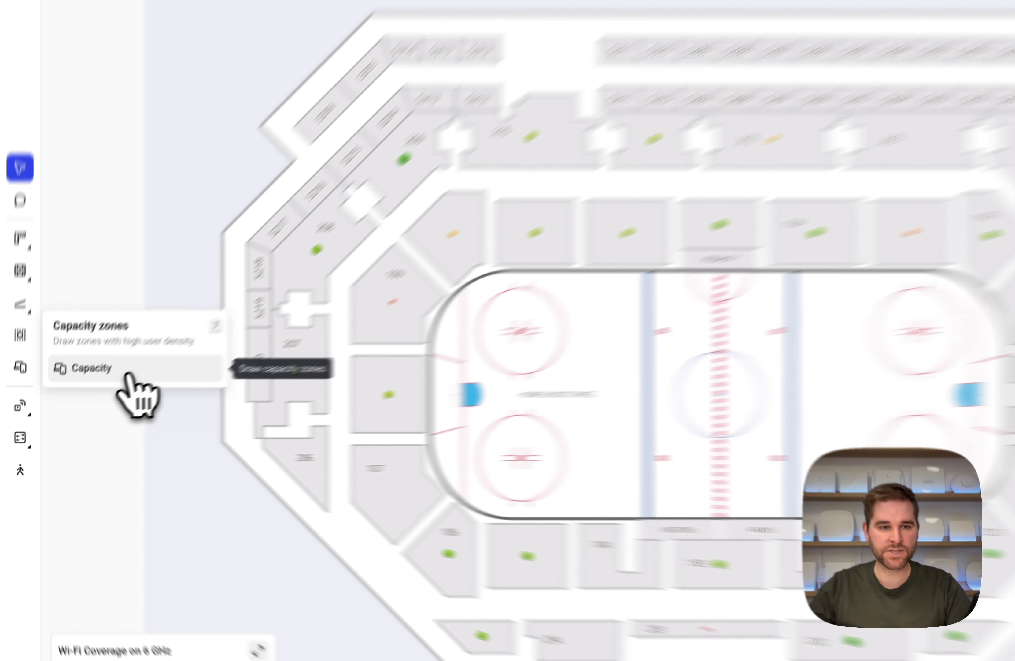
left_click(176, 343)
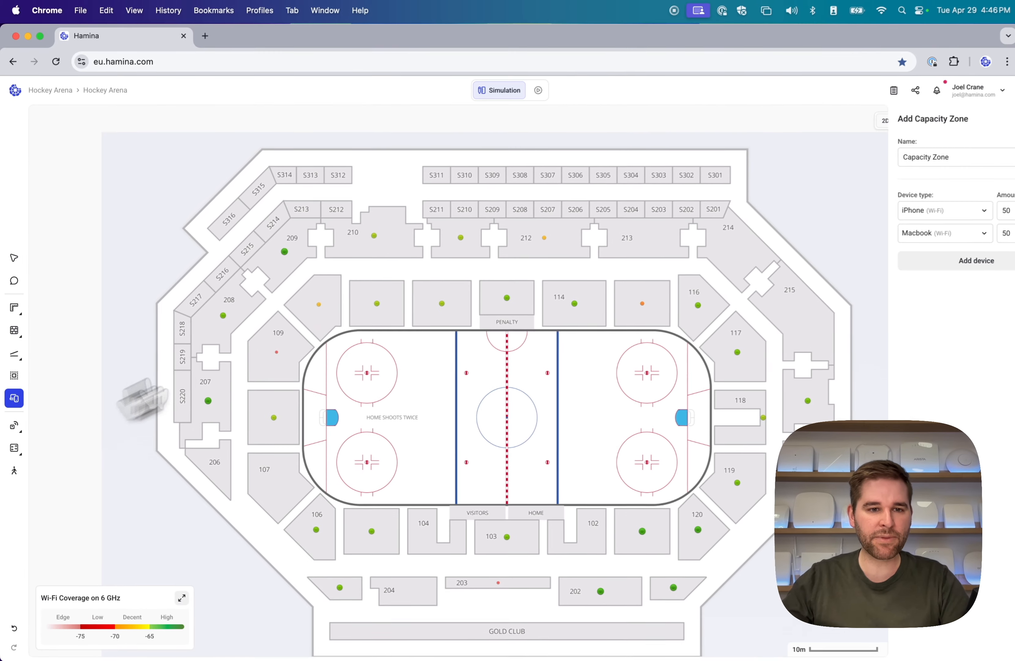
scroll(309, 318, "up", 5)
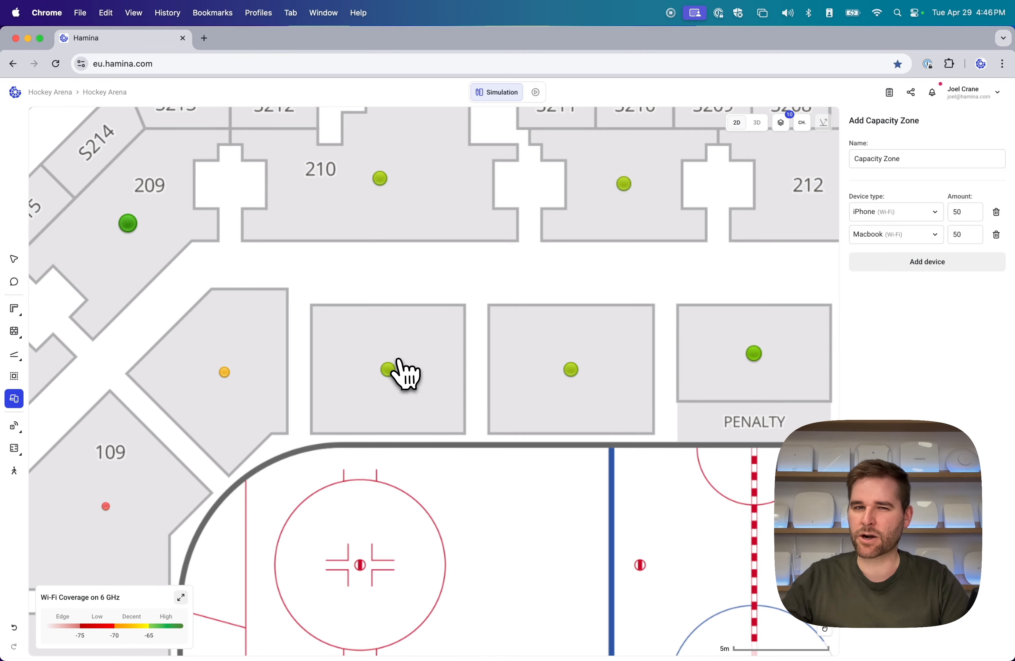
double_click(969, 214)
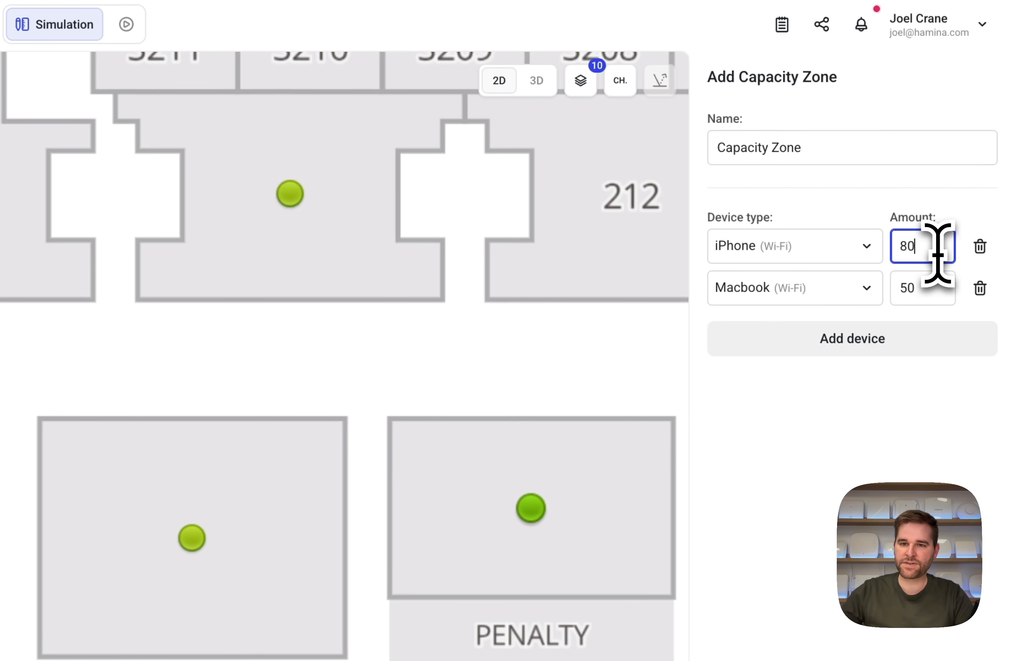
type("80")
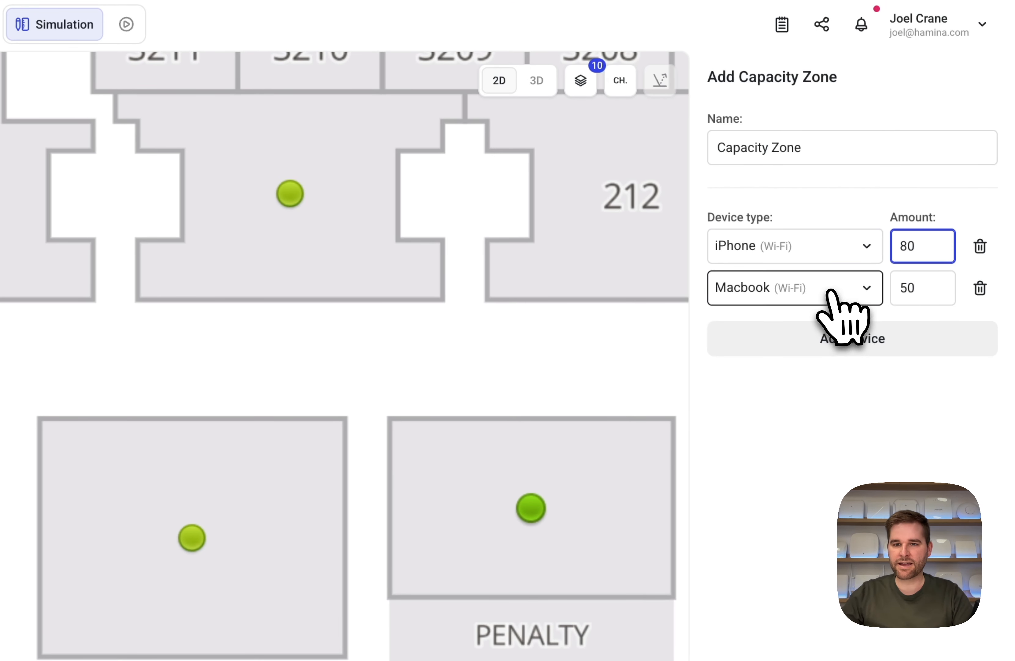
left_click(832, 292)
mouse_move(816, 332)
left_click(643, 371)
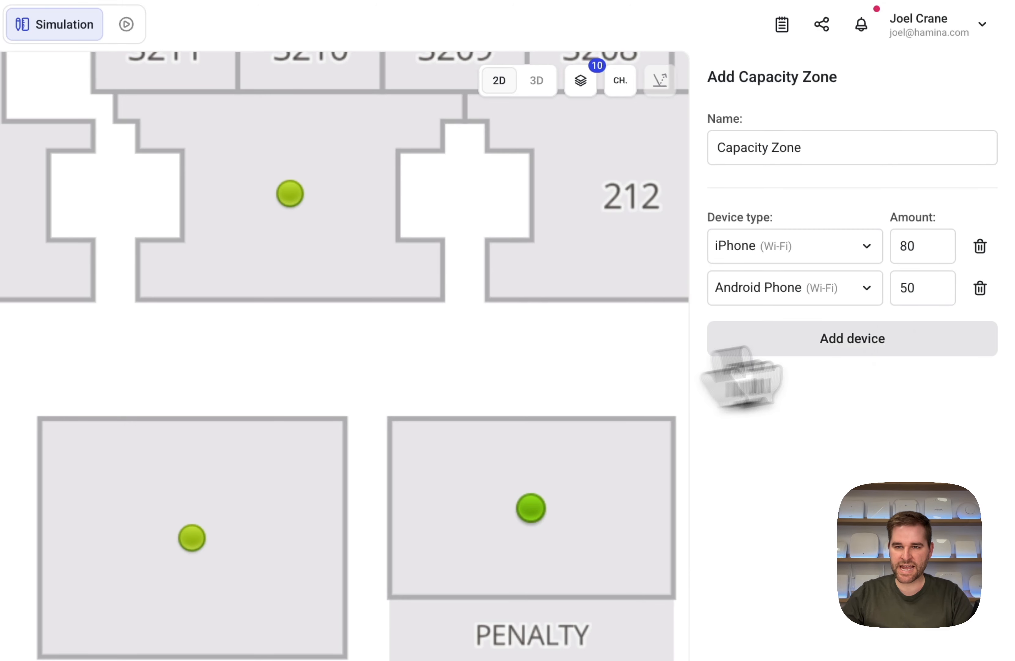
- Set the new capacity zone's iPhone and Android Phone amounts to 40 each
double_click(928, 290)
double_click(928, 246)
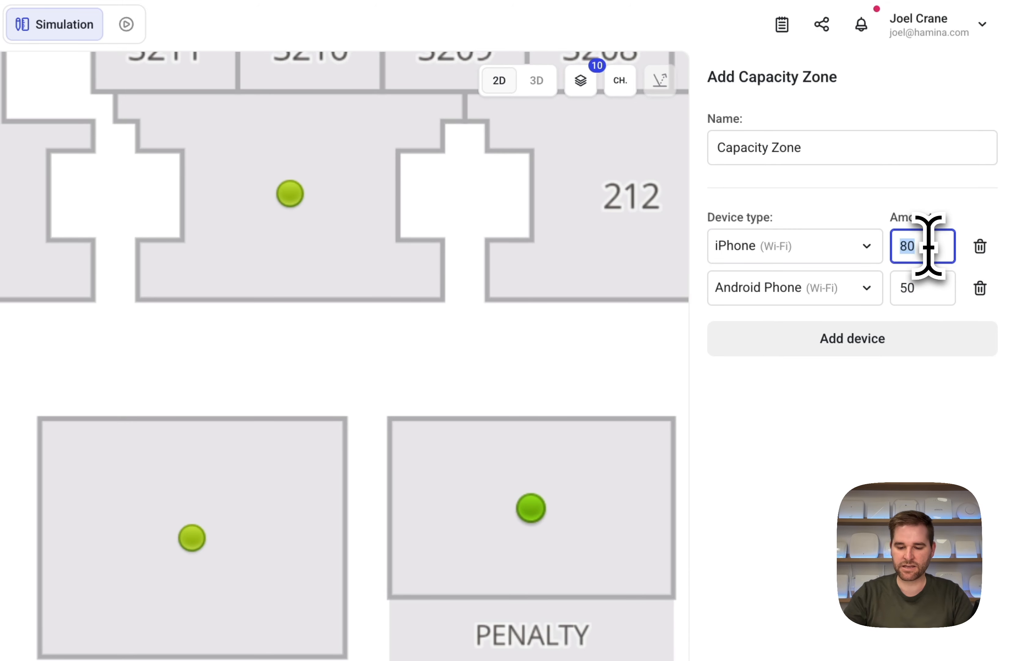
double_click(926, 291)
type("40")
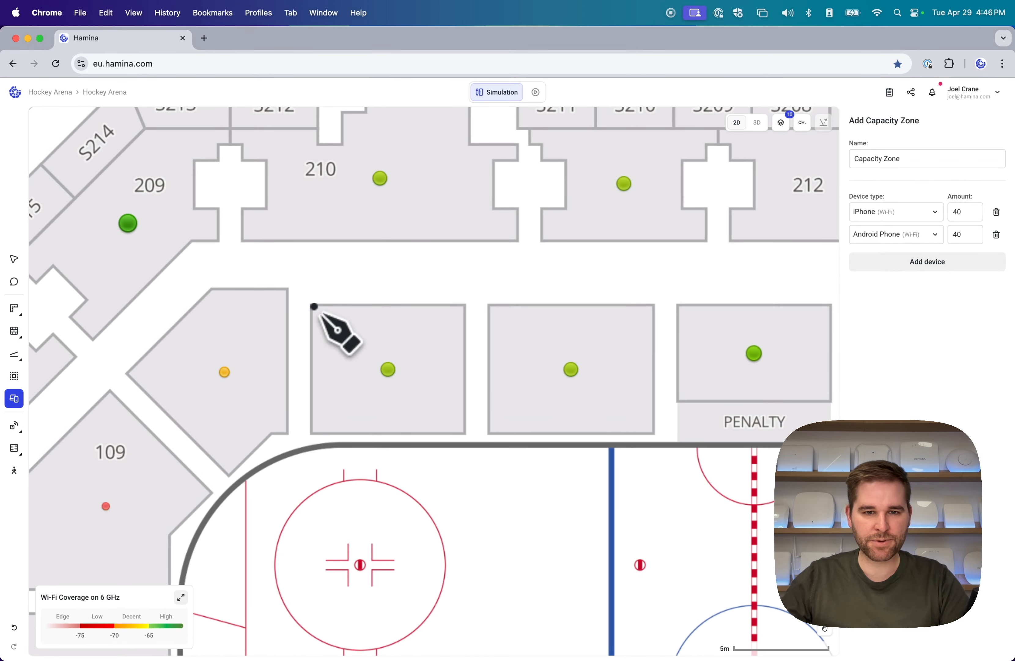
- Draw capacity zones over the five rectangular lower seating sections along the penalty-box side, including section 114
left_click_drag(314, 306, 467, 433)
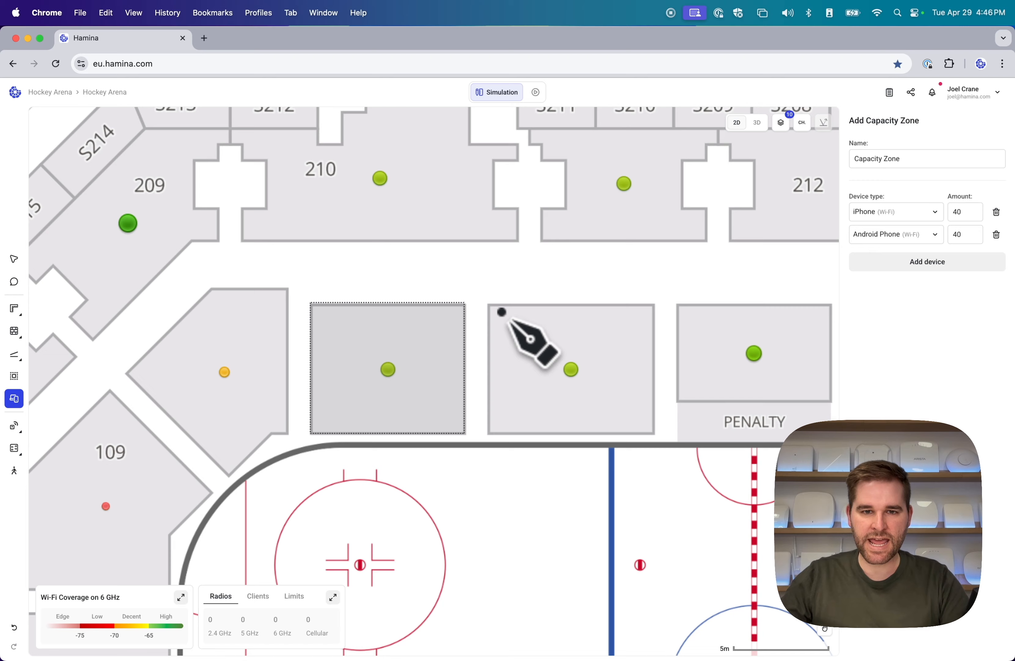
left_click_drag(488, 303, 656, 434)
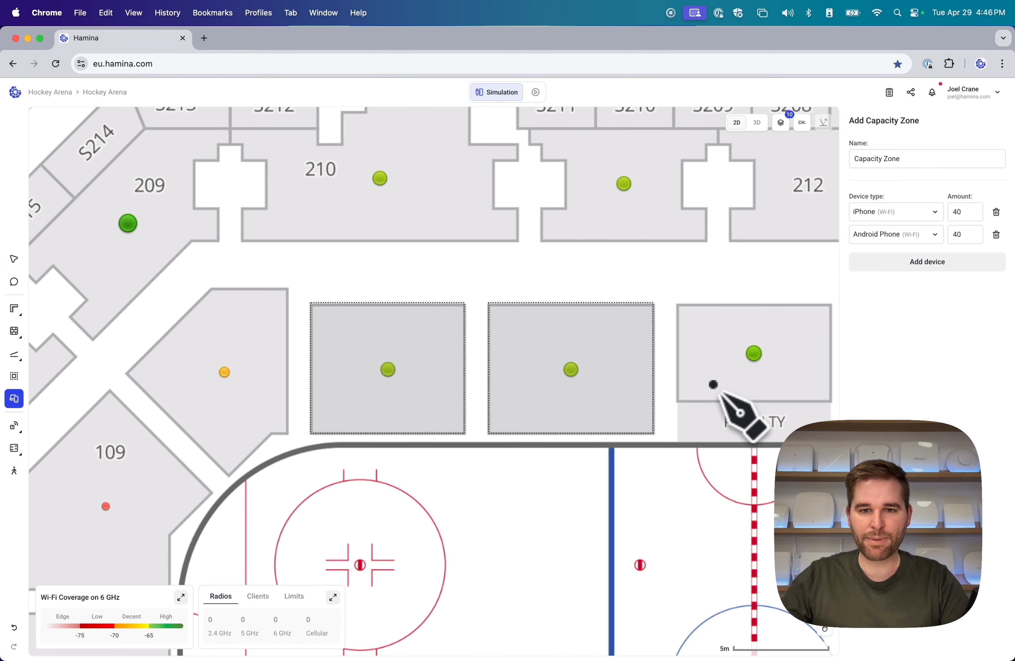
scroll(643, 364, "right", 5)
left_click_drag(488, 304, 645, 403)
scroll(662, 405, "right", 5)
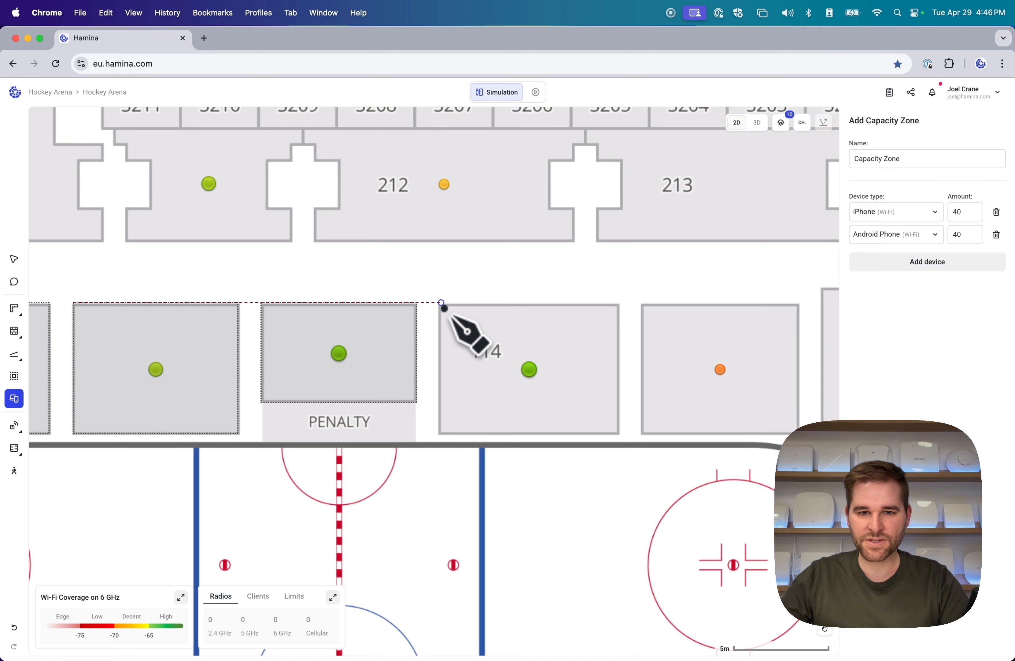
left_click_drag(444, 307, 618, 433)
left_click_drag(646, 311, 802, 433)
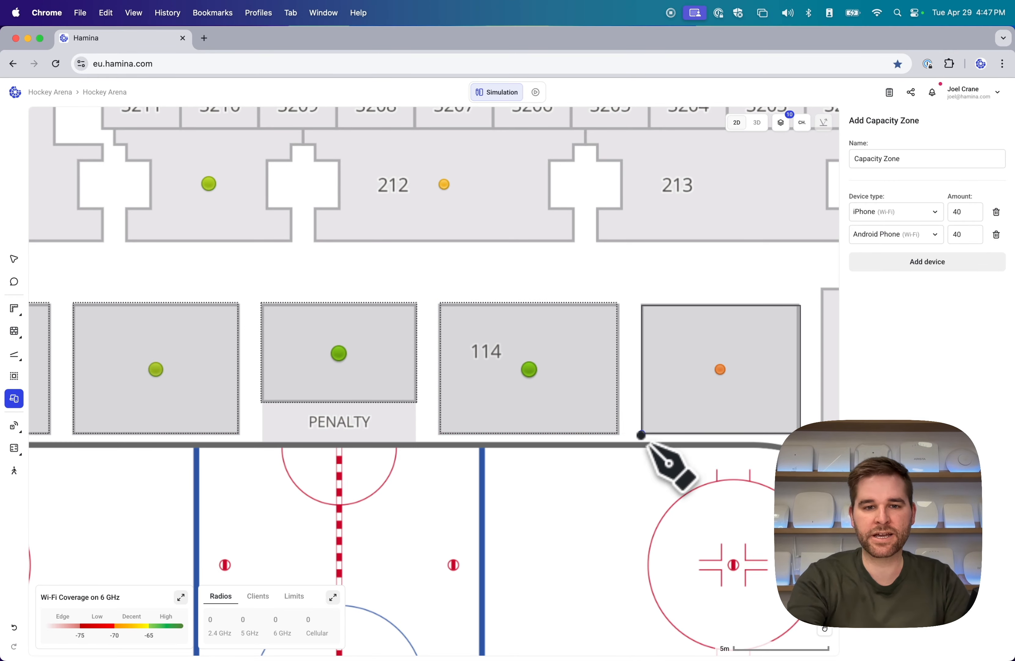
- Set the iPhone and Android Phone amounts to 30 each for the smaller capacity zone behind the penalty box
scroll(642, 433, "down", 3)
scroll(641, 434, "left", 3)
scroll(641, 436, "down", 2)
scroll(641, 436, "right", 3)
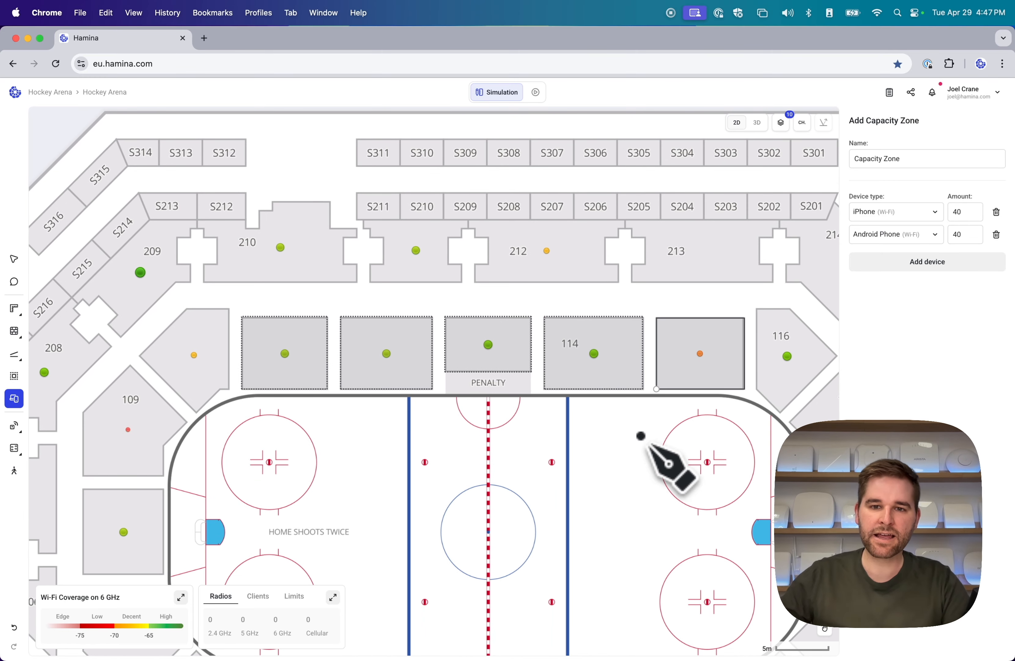
left_click(16, 260)
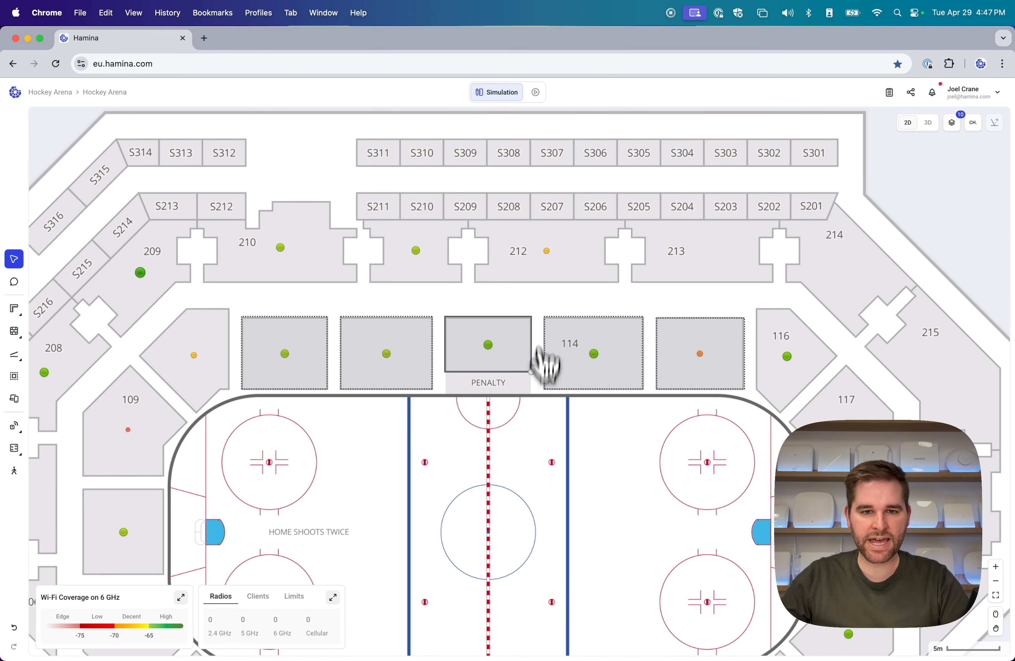
left_click(480, 339)
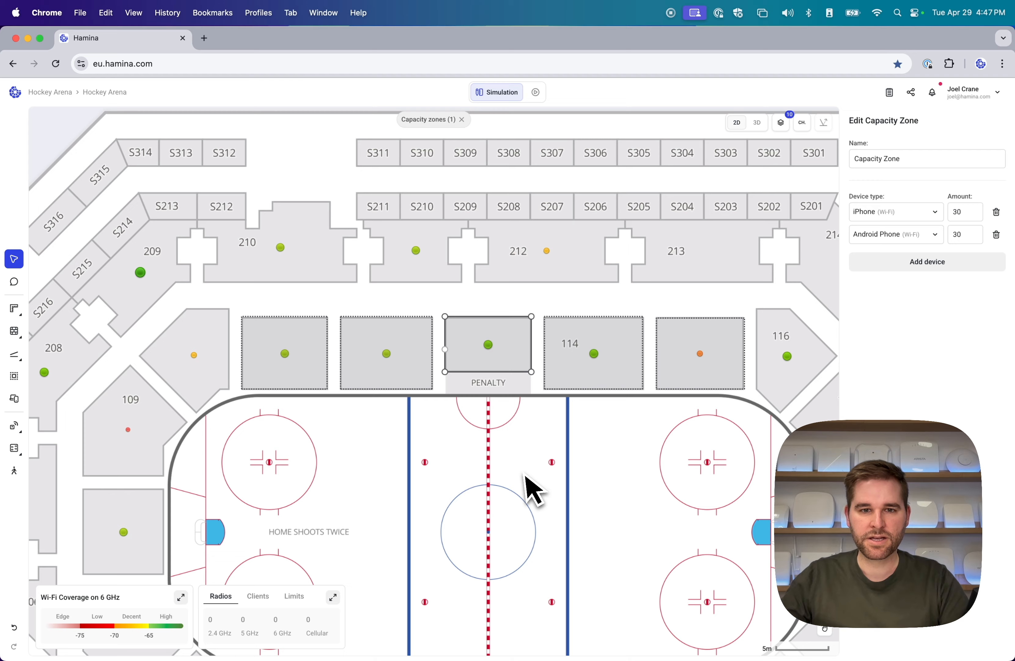
left_click(508, 442)
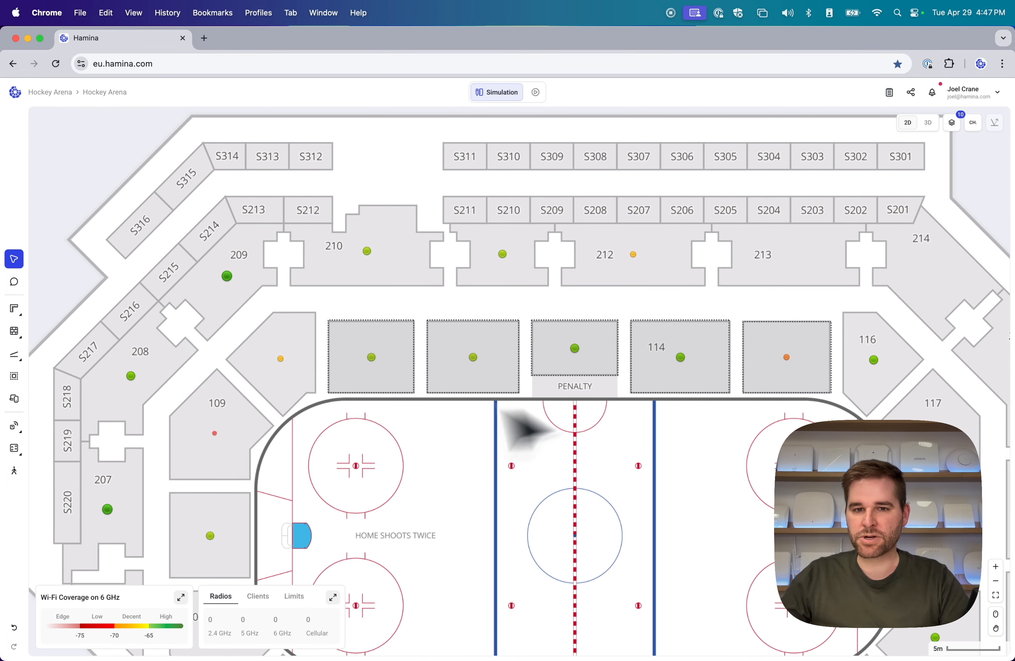
- Place an Aruba AP-635 Wi-Fi access point on the ice, between the HOME SHOOTS TWICE label and the nearby blue line
mouse_move(23, 428)
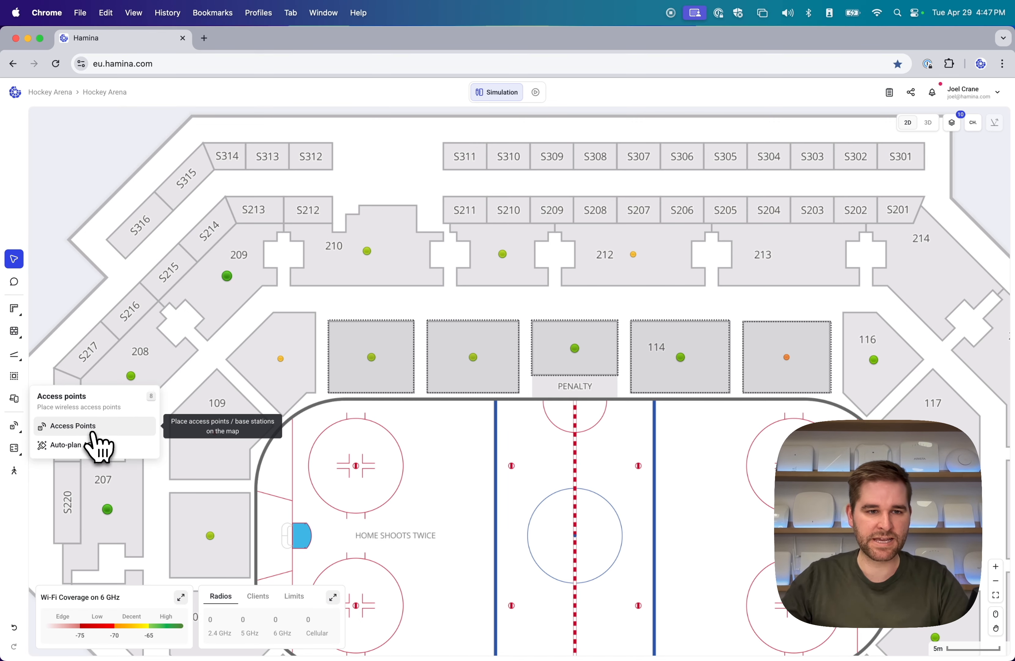
left_click(73, 426)
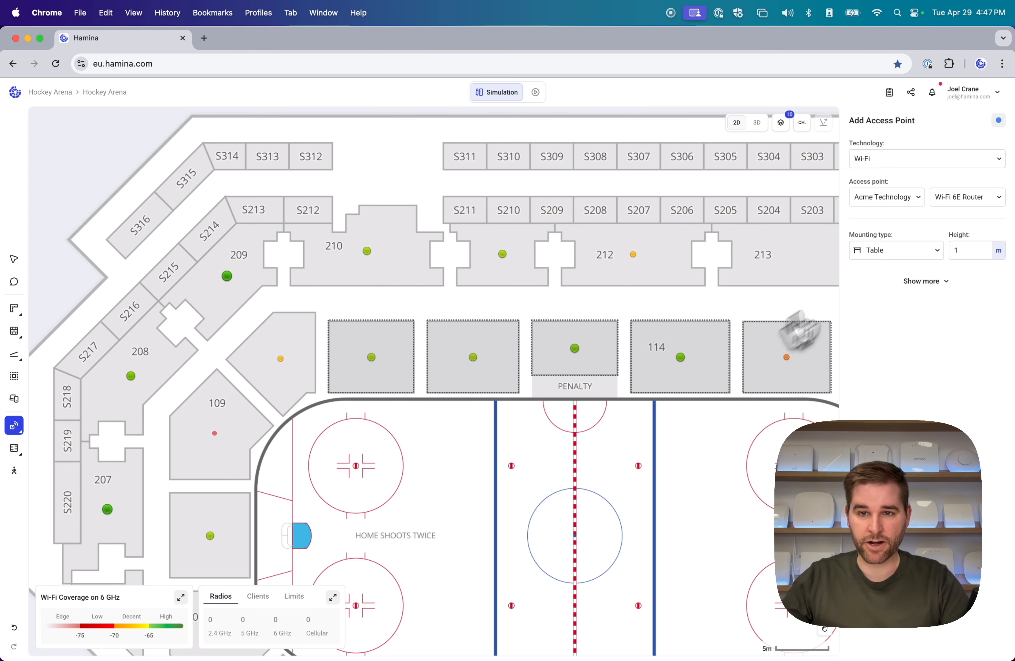
left_click(873, 198)
type("aruba")
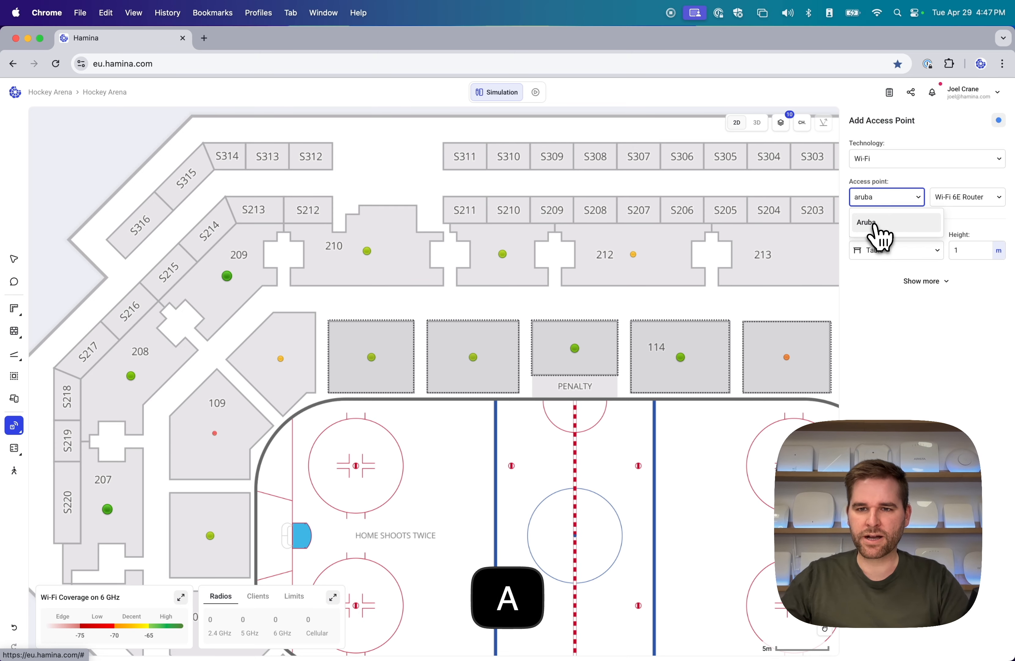
left_click(875, 222)
left_click(955, 197)
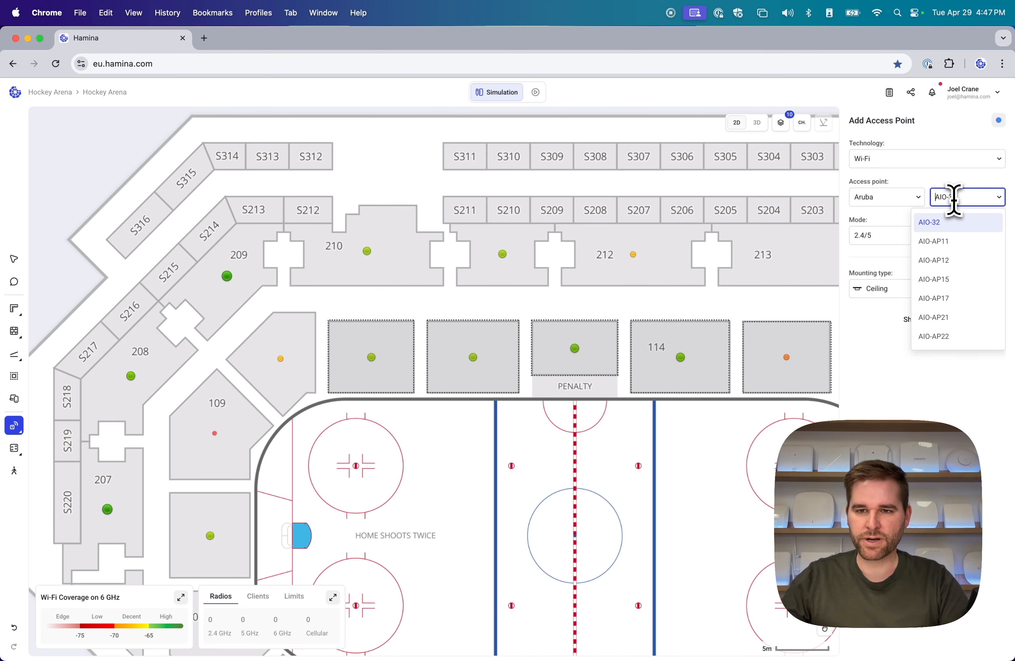
type("635")
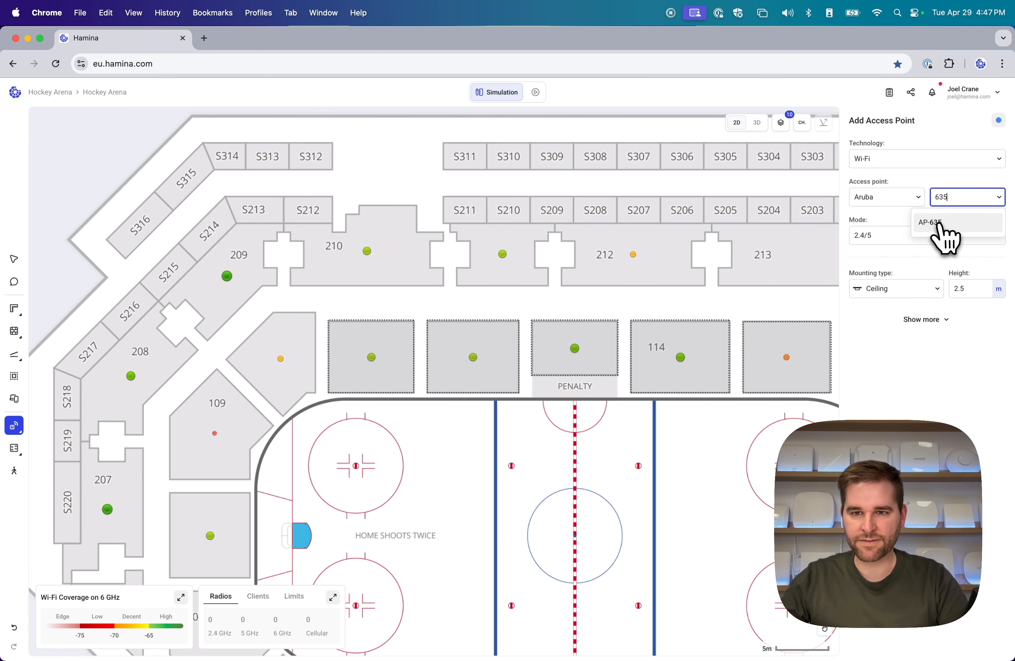
left_click(940, 224)
scroll(514, 470, "down", 1)
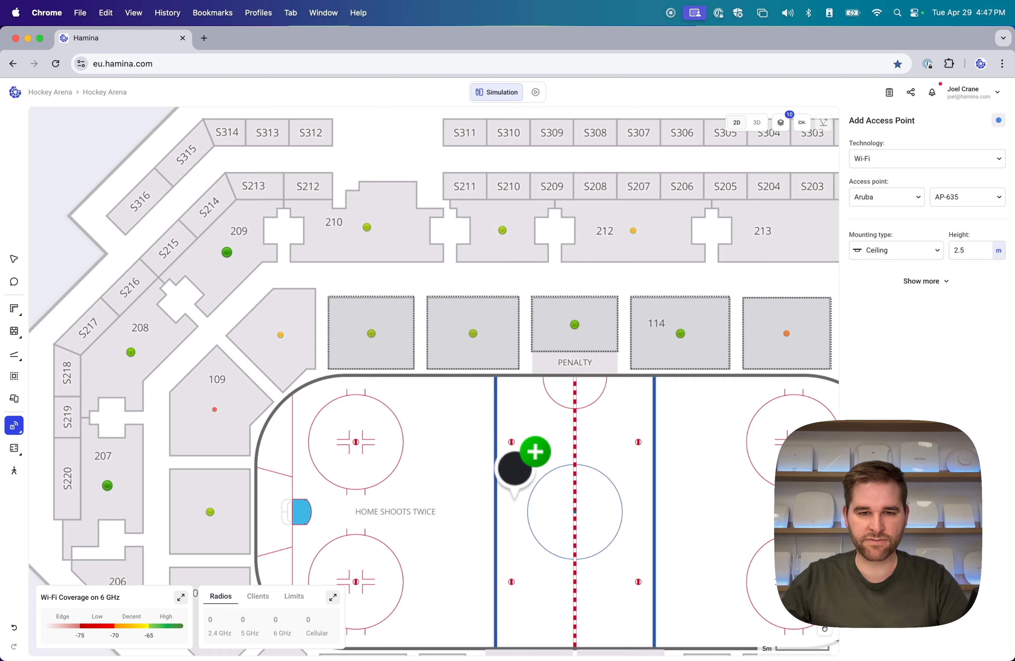
scroll(514, 468, "down", 3)
left_click(443, 428)
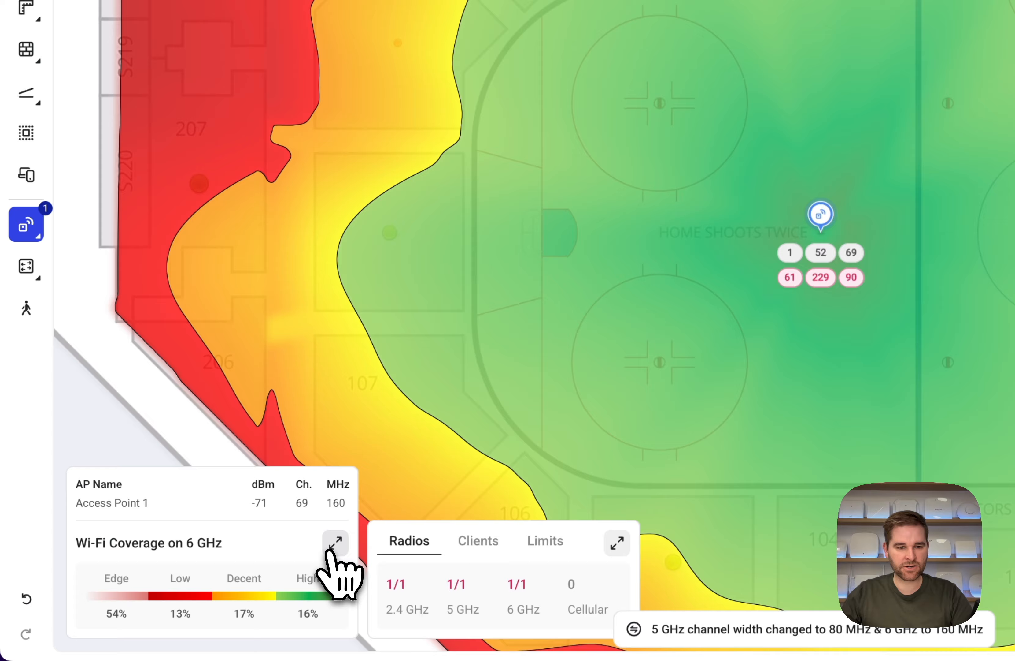
- Switch the Wi-Fi coverage heatmap from the 6 GHz band to the 5 GHz band
left_click(334, 543)
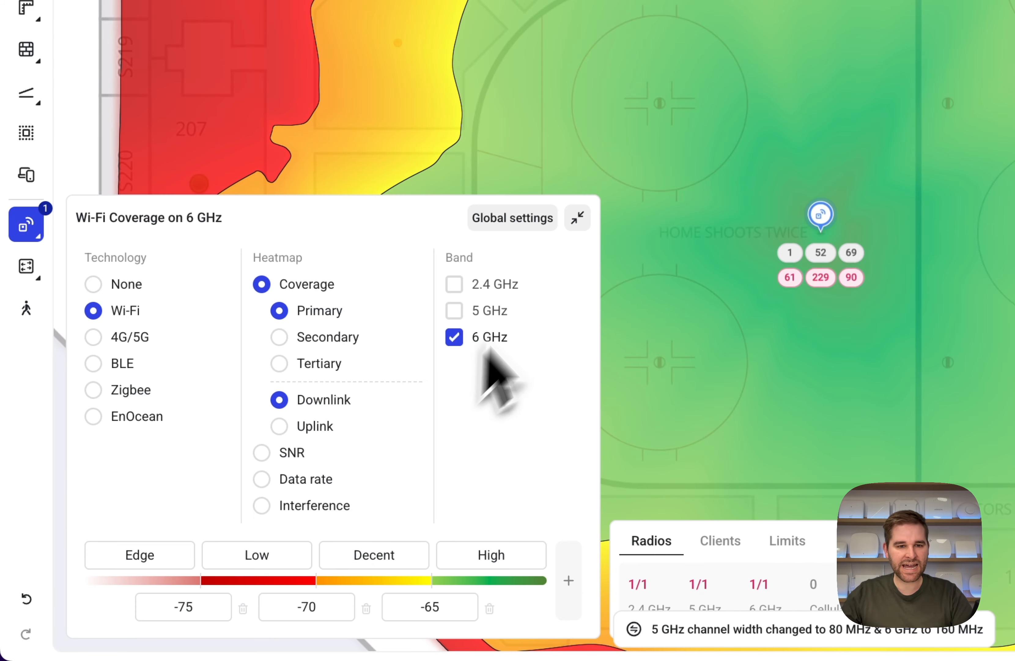
left_click(455, 336)
left_click(454, 310)
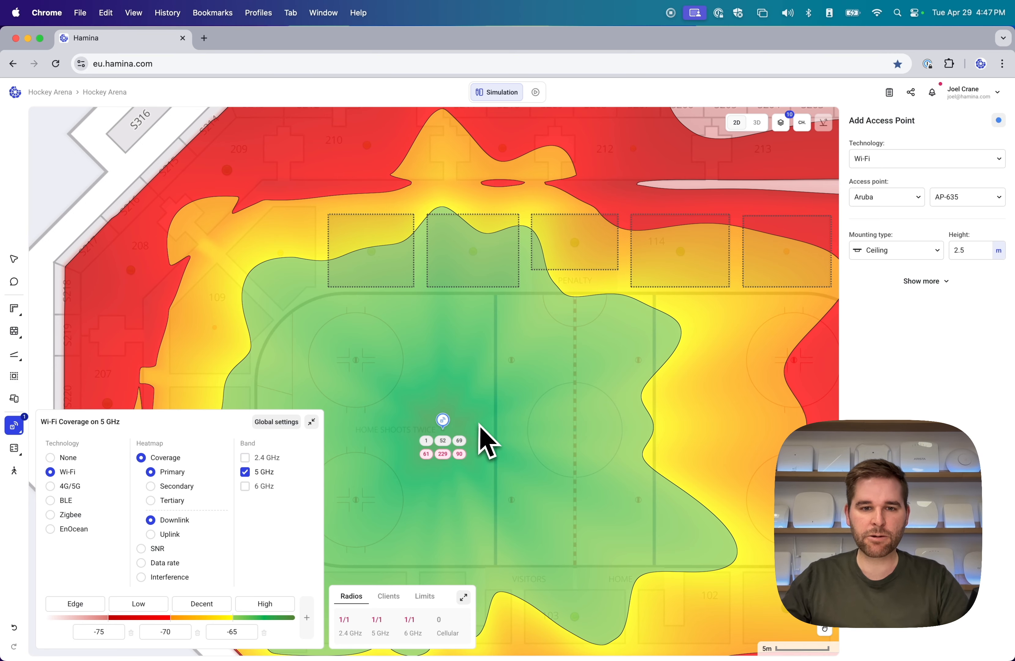
- Check the access point's 5 GHz coverage and place a second Aruba AP-635 inside the centre-ice circle, between the blue and red lines
left_click(441, 422)
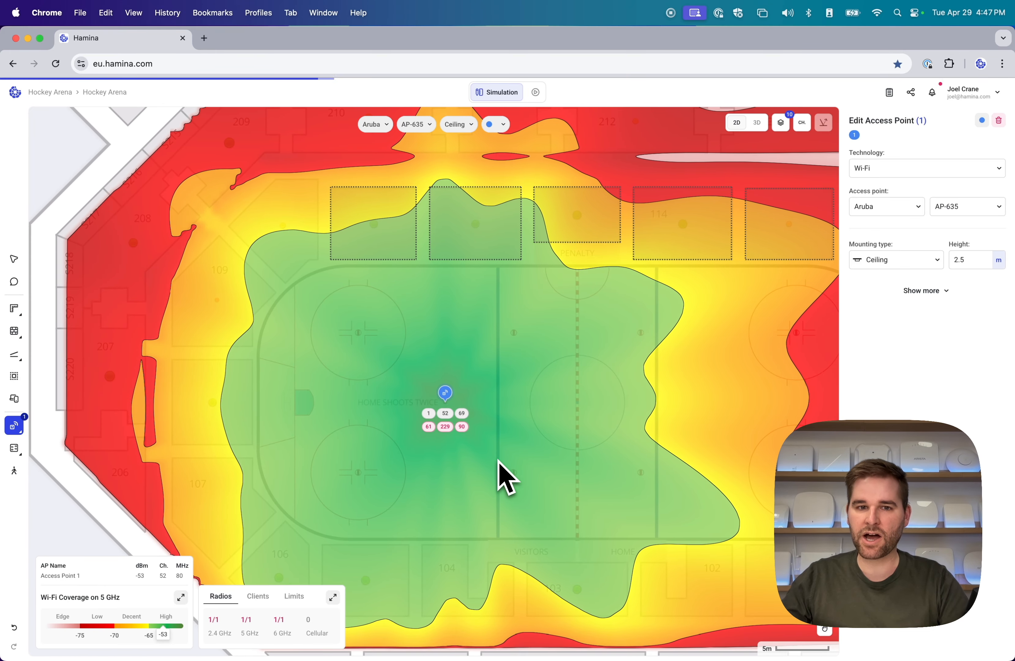
scroll(506, 477, "down", 3)
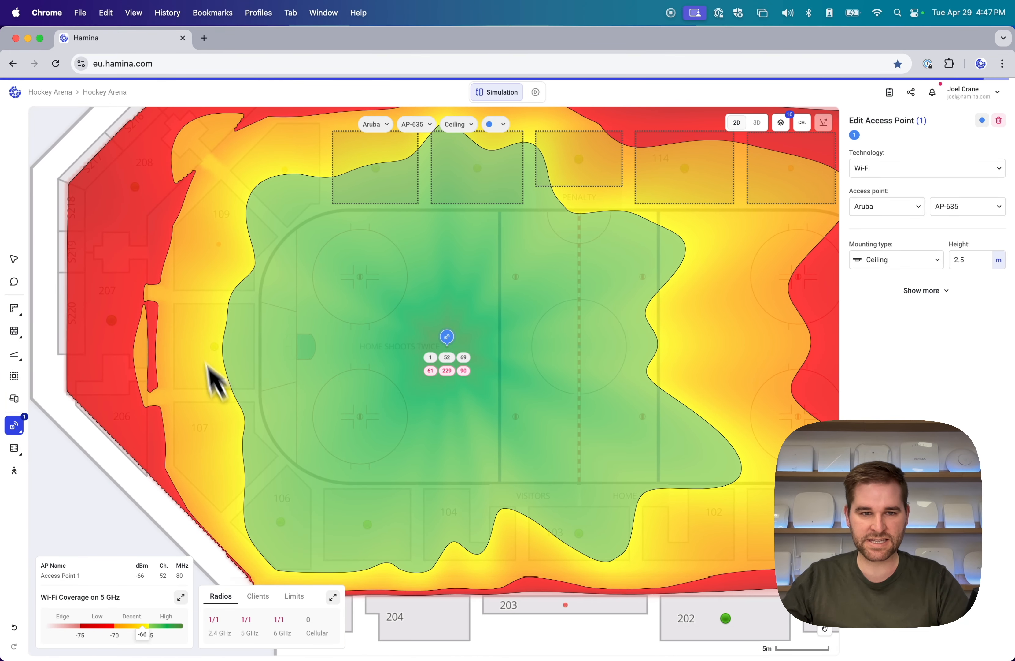
scroll(268, 324, "up", 1)
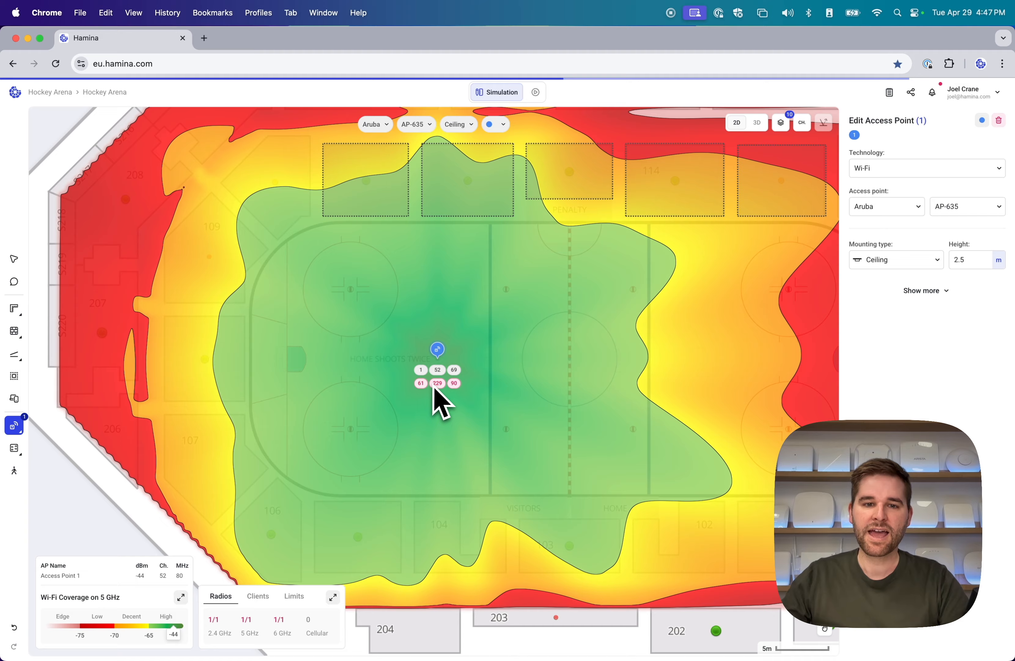
scroll(434, 386, "up", 5)
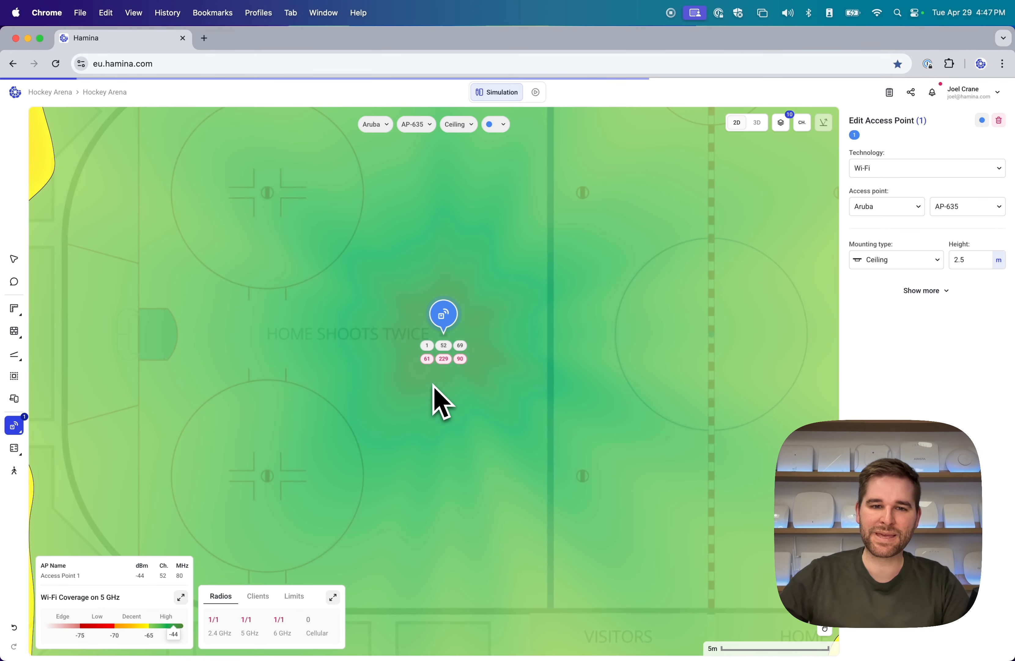
left_click_drag(430, 388, 412, 471)
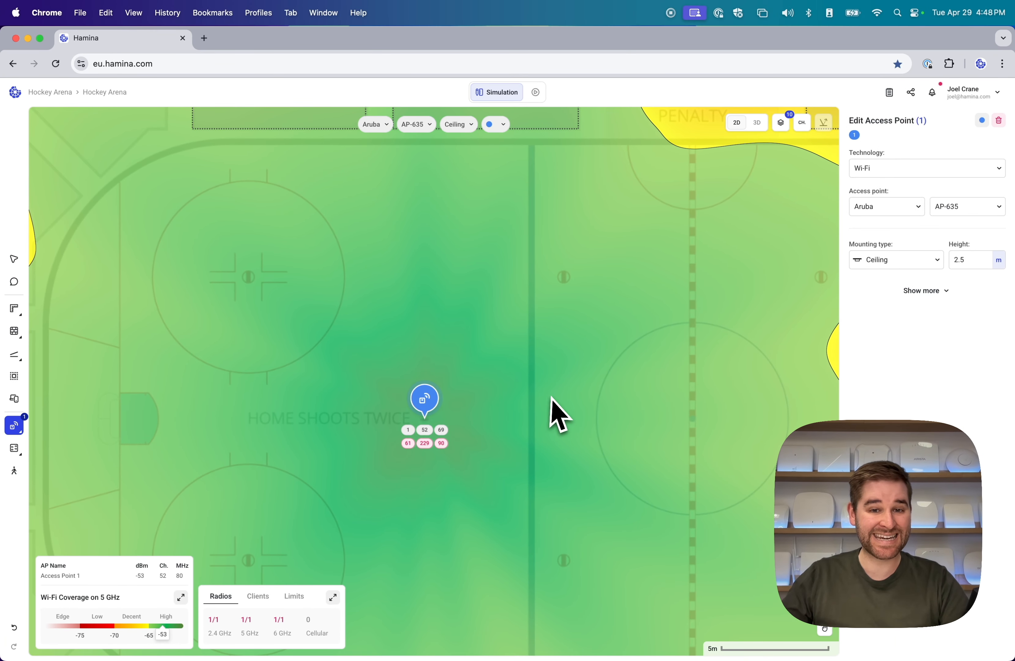
left_click(834, 245)
left_click(631, 383)
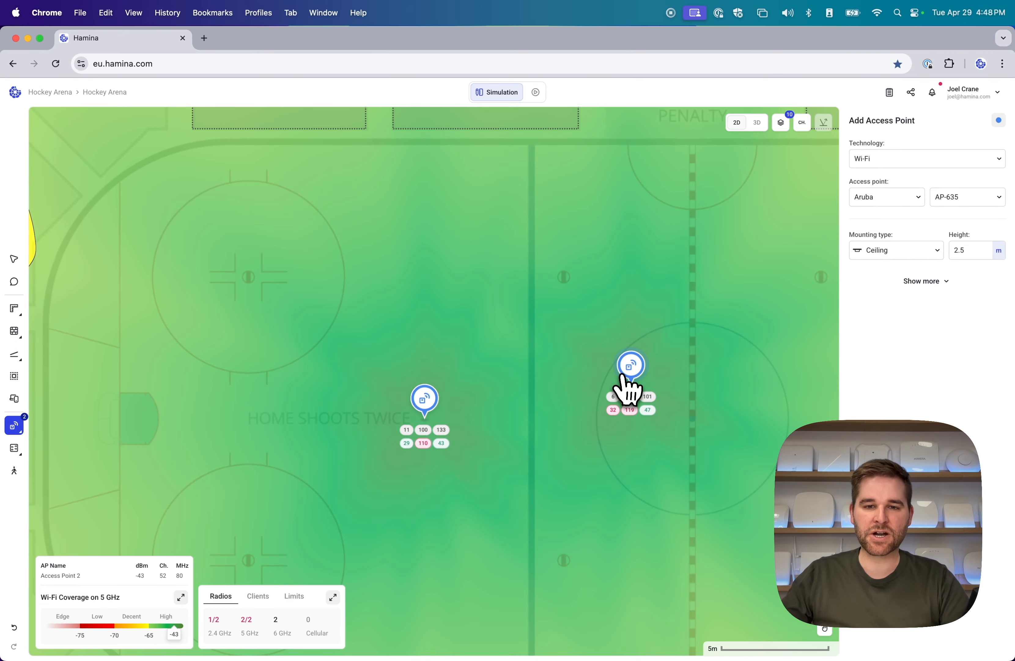
- Delete the access point beside the centre circle and reposition the remaining one near the face-off circle below the first seating block
left_click(624, 377)
key("BackSpace")
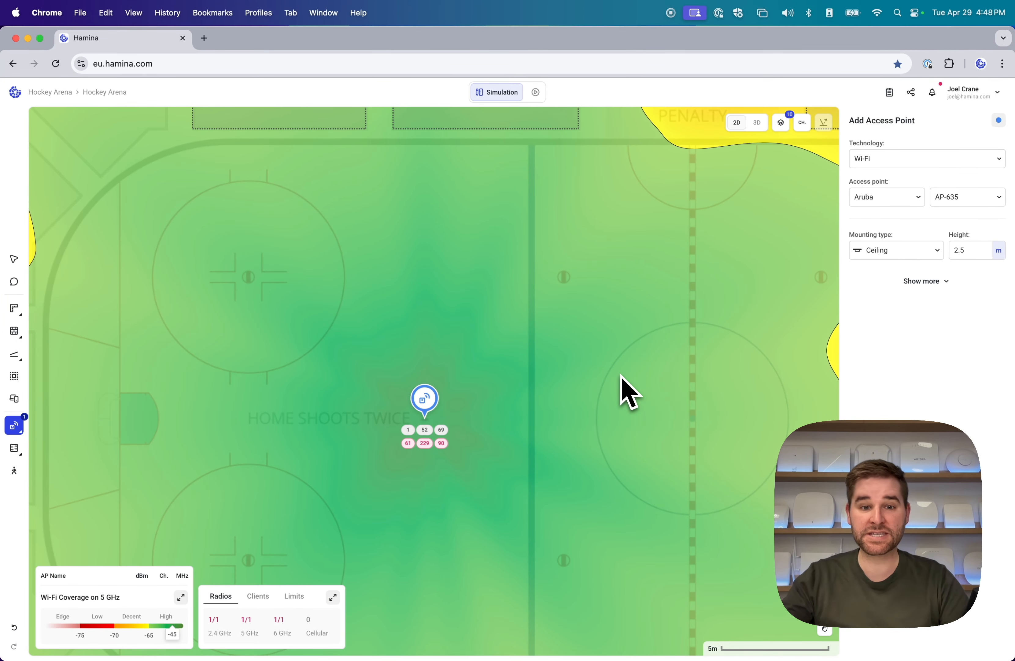
scroll(620, 375, "down", 3)
scroll(621, 374, "up", 2)
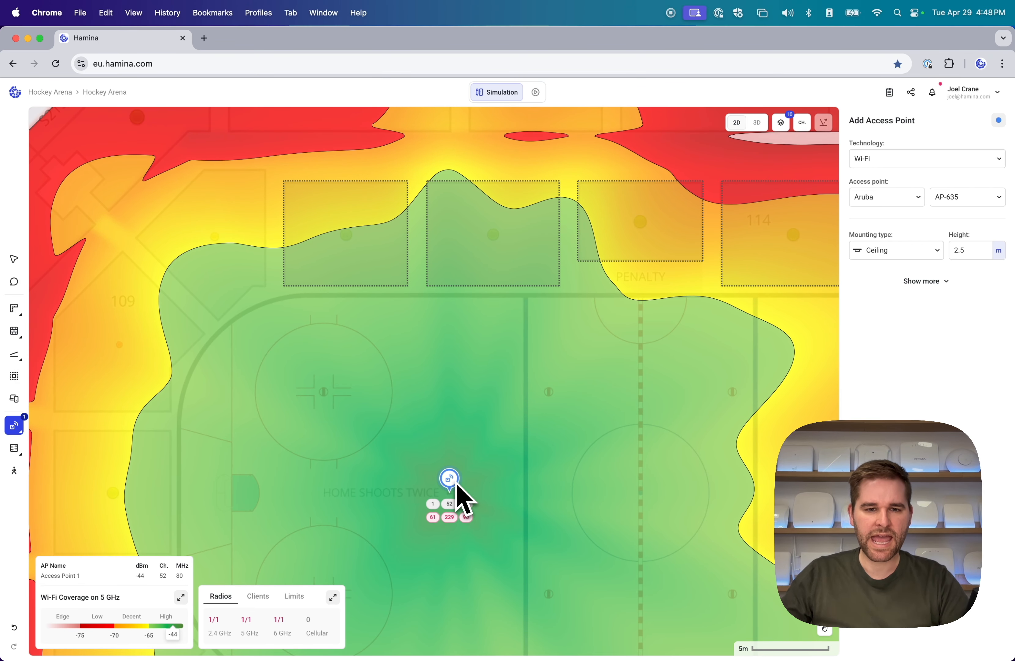
left_click_drag(458, 496, 339, 245)
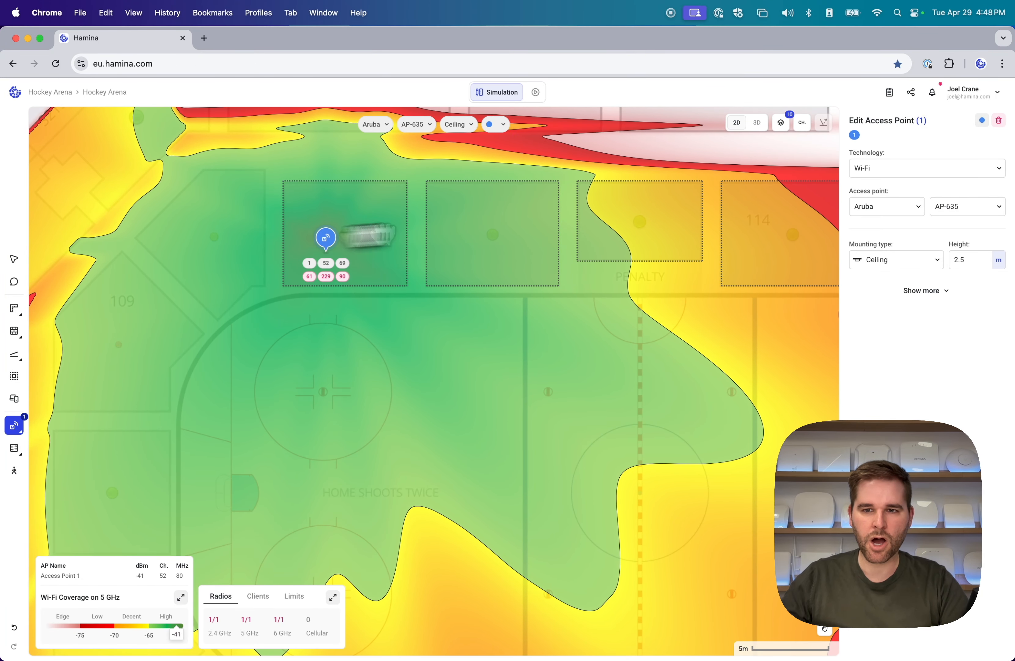
left_click_drag(341, 257, 407, 373)
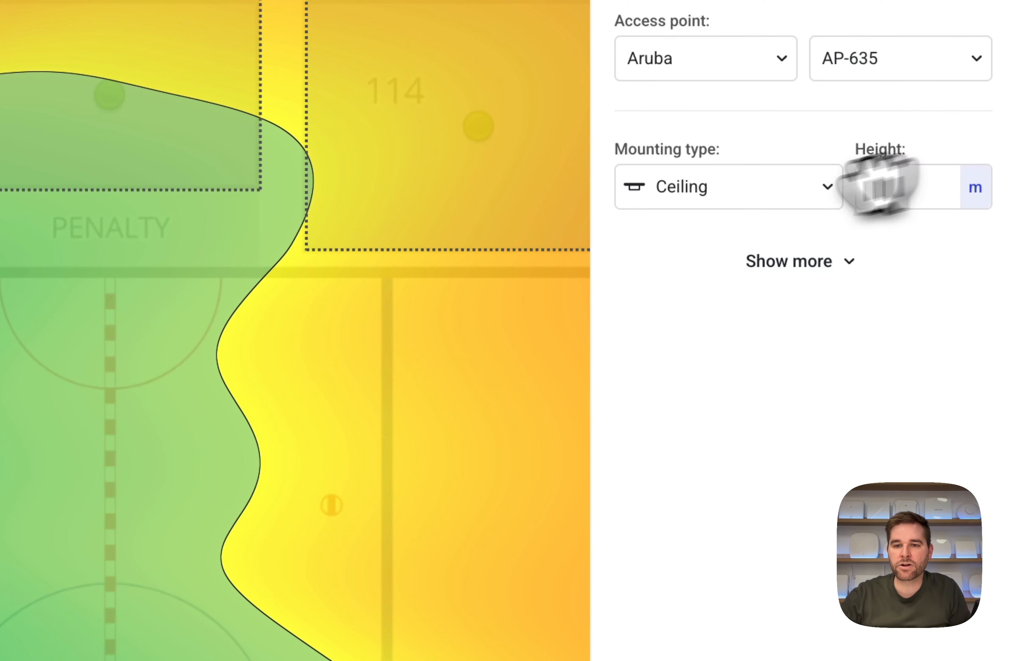
- Set the remaining access point's mounting type to Floor and its height to 0 m
left_click(755, 201)
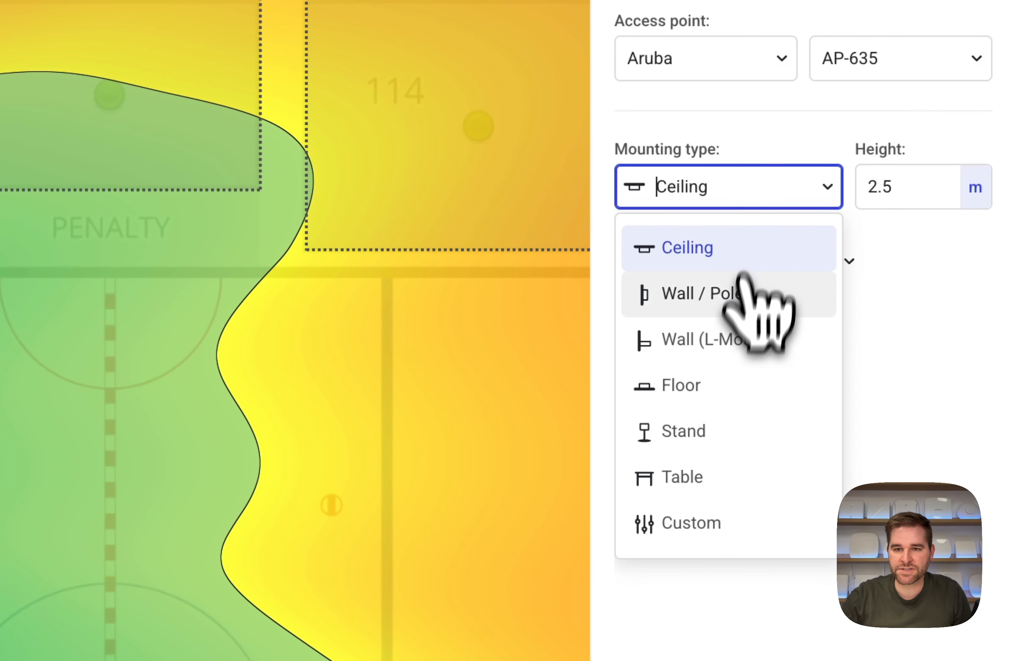
left_click(734, 385)
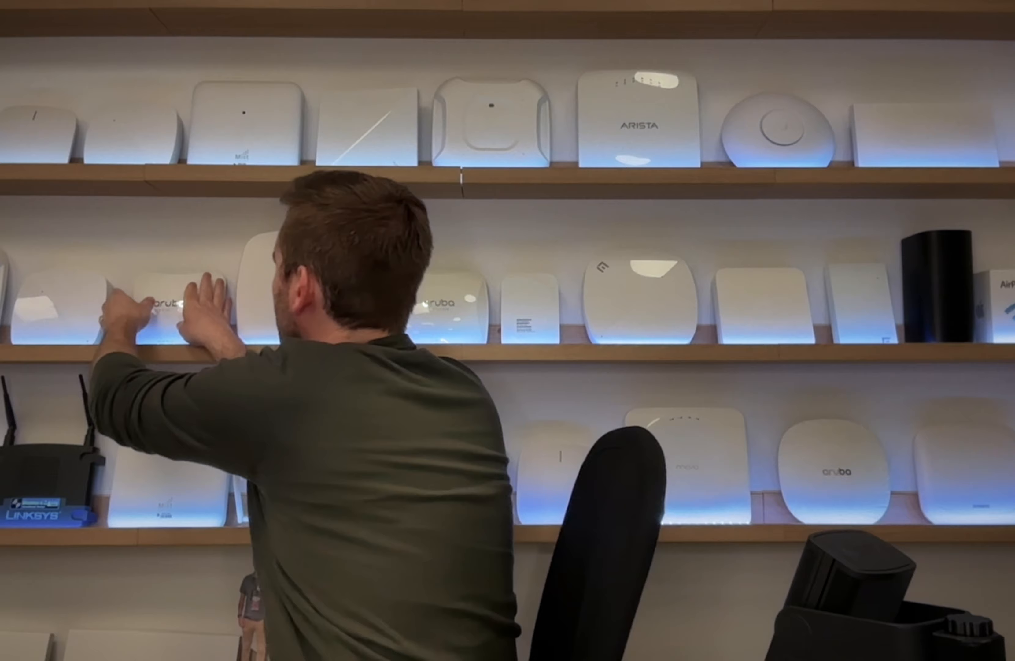
triple_click(909, 187)
type("0")
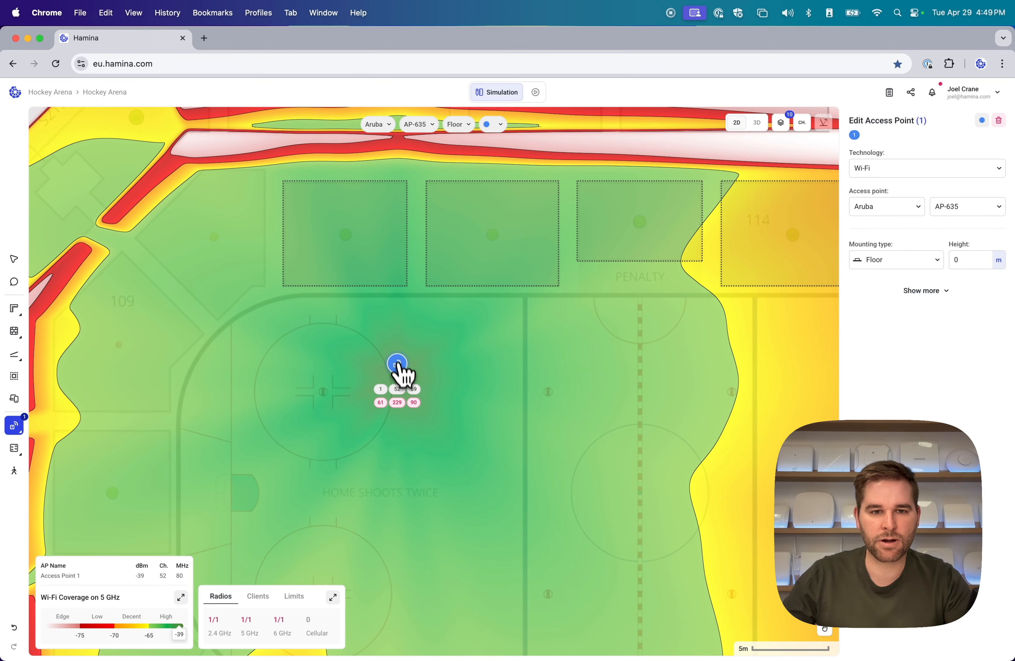
- Move the floor-mounted access point into the first seating block and add three more there in a two-by-two layout
left_click_drag(398, 350, 327, 206)
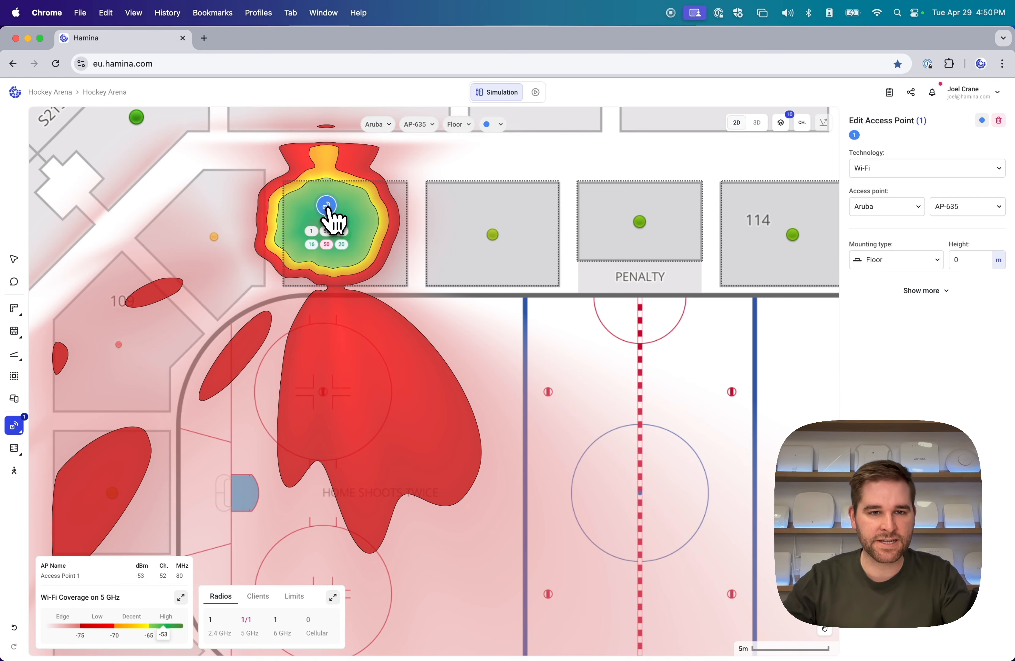
left_click(365, 209)
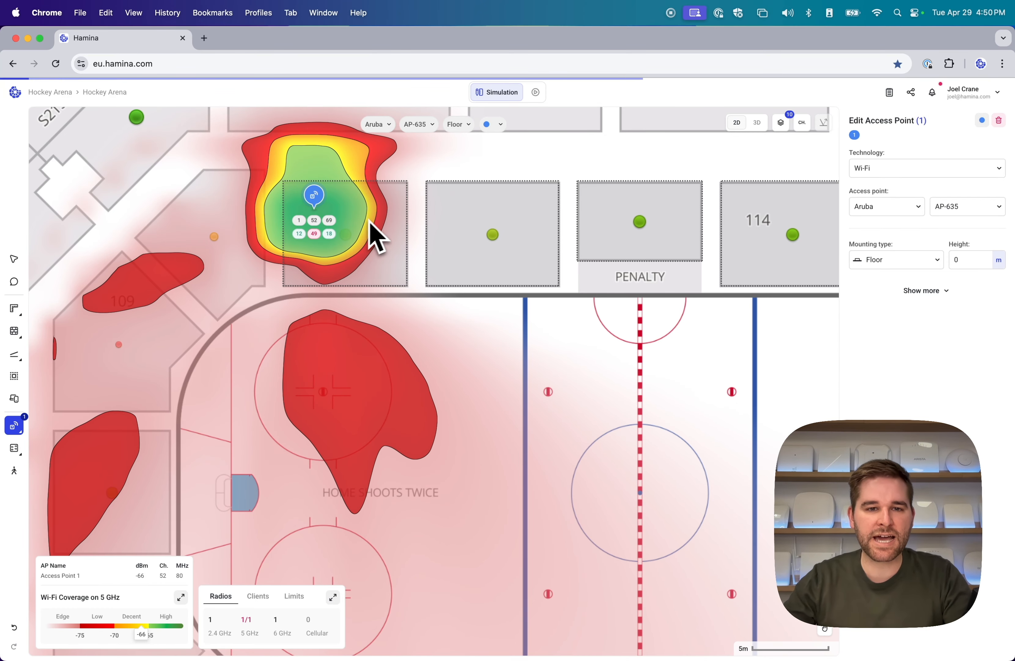
left_click_drag(371, 214, 385, 208)
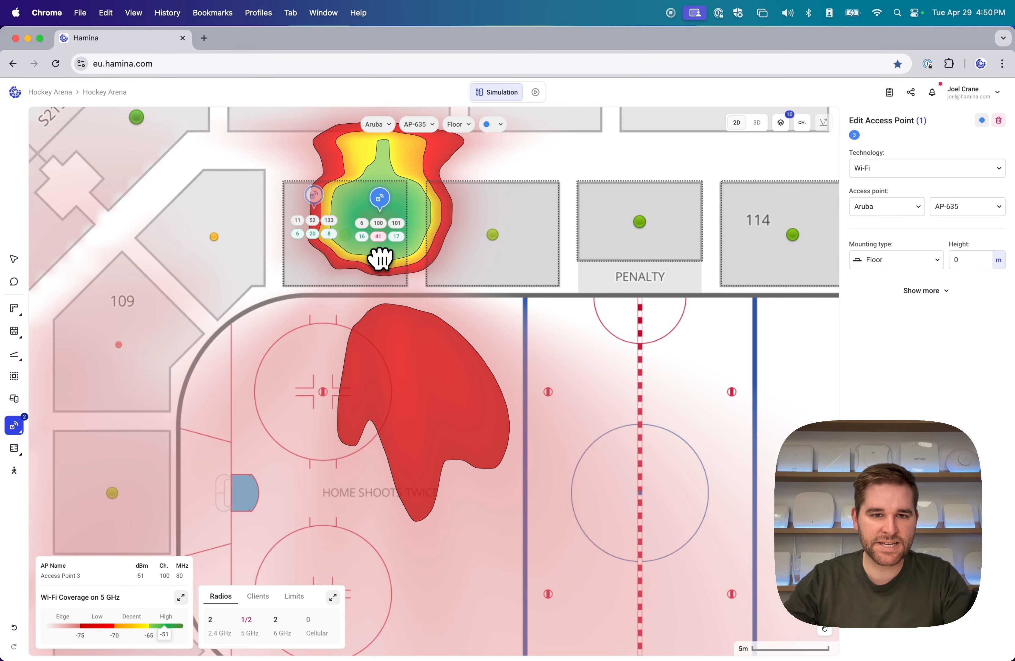
key("Escape")
left_click(315, 259)
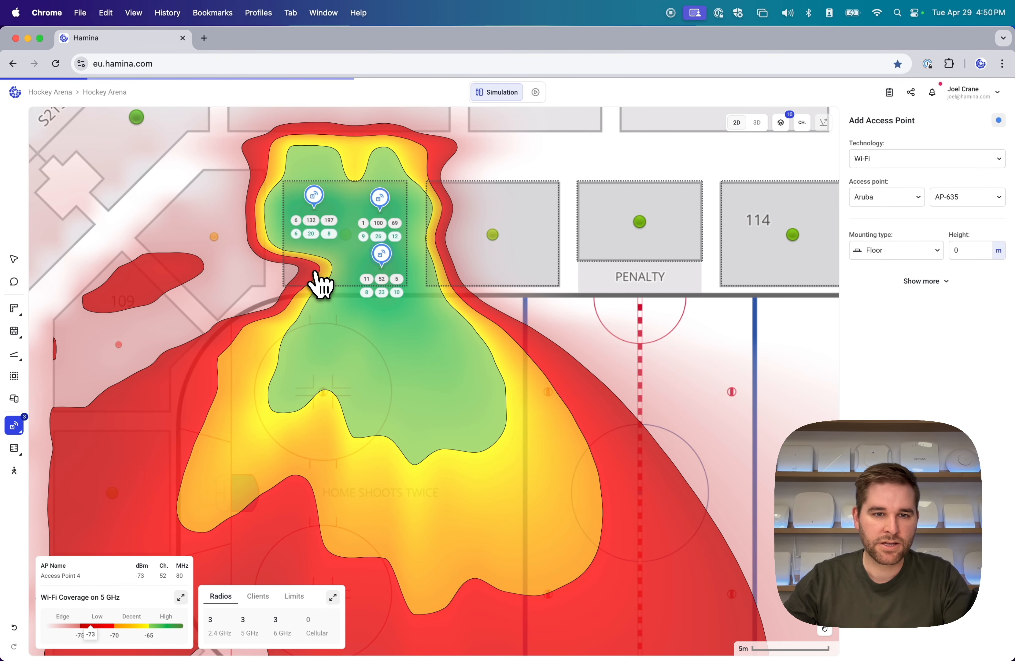
left_click(382, 258)
- Place four floor-mounted access points in the second seating block and two in the block above PENALTY
left_click(458, 254)
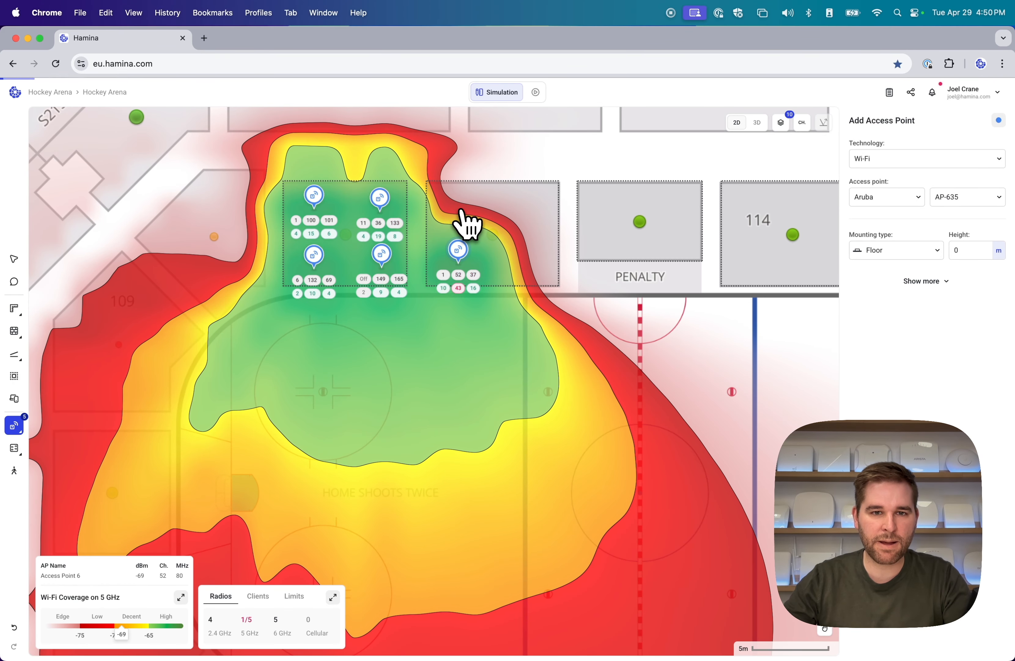
left_click(460, 198)
left_click(536, 199)
left_click(533, 249)
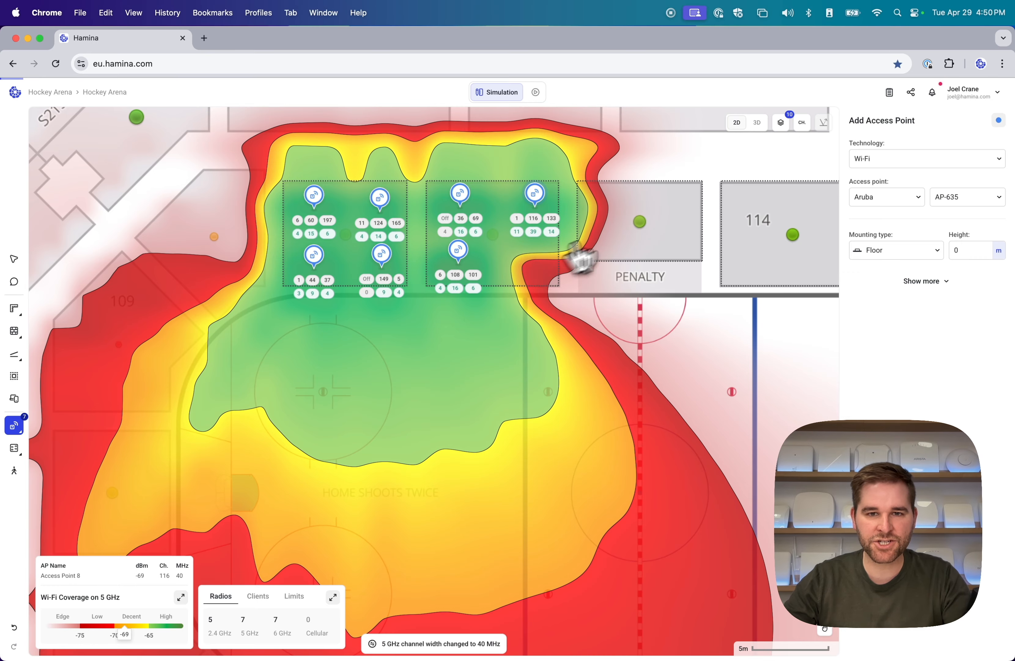
left_click(614, 224)
left_click(667, 213)
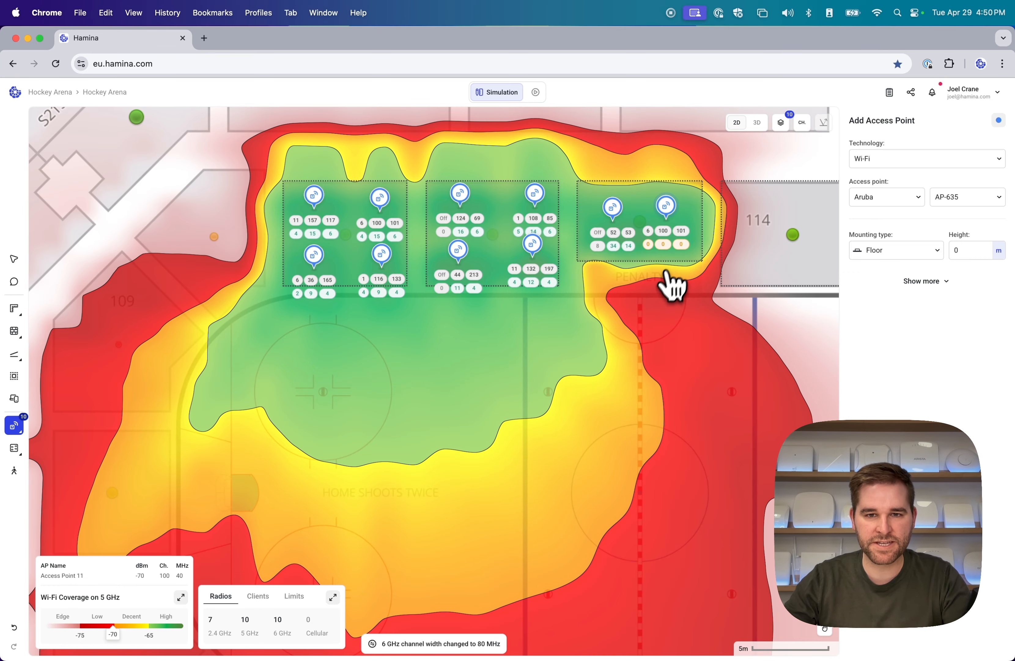
- Place six floor-mounted access points in two rows of three in seating section 114
scroll(669, 292, "right", 5)
left_click(607, 208)
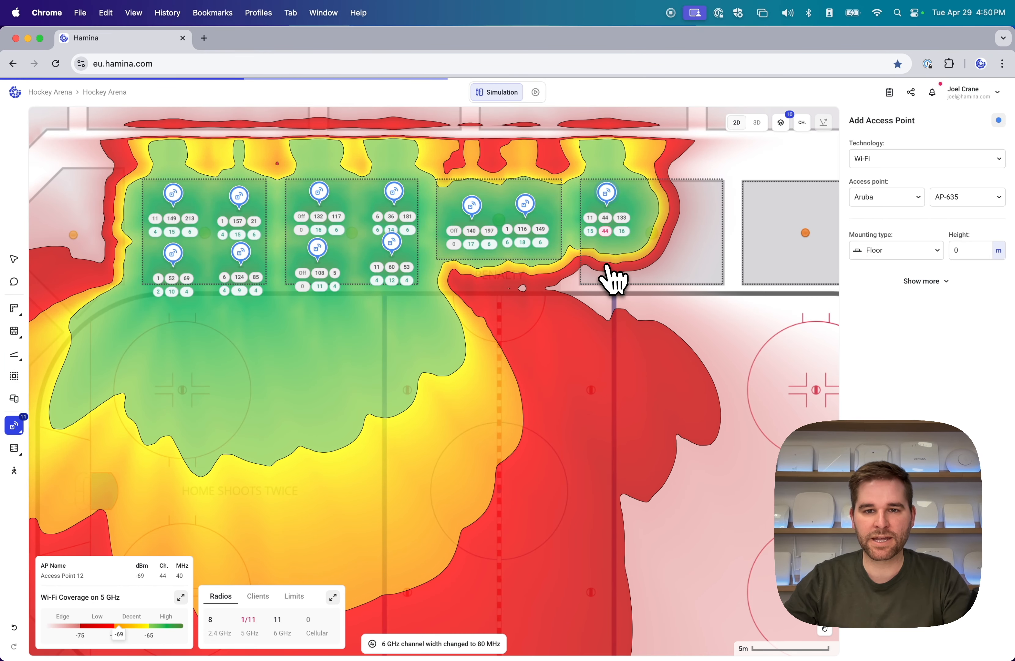
left_click(605, 263)
left_click(660, 261)
left_click(660, 207)
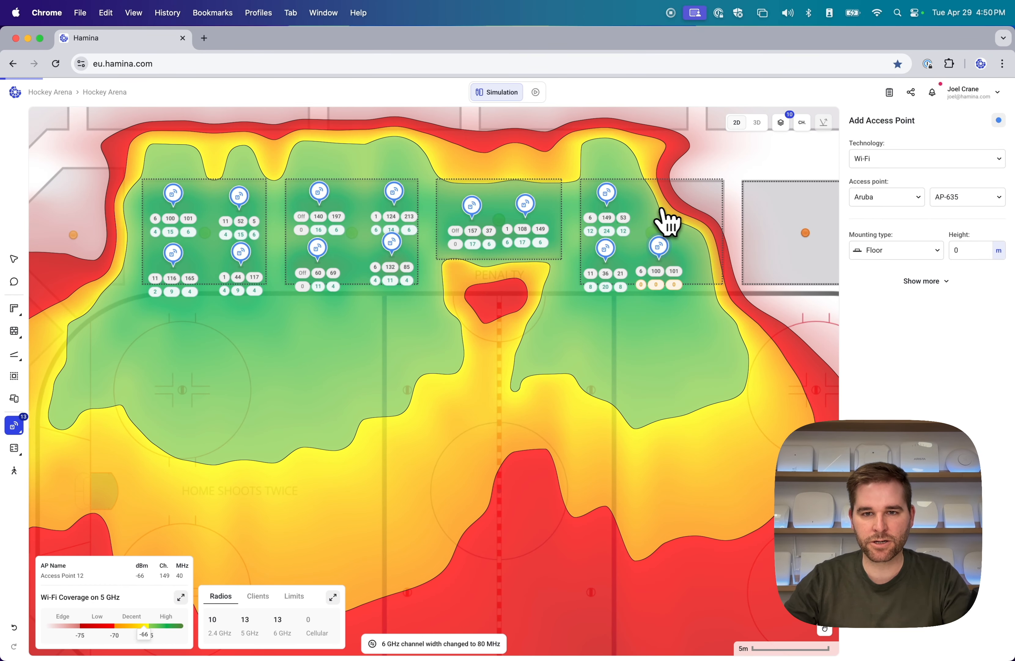
left_click(702, 205)
left_click(704, 263)
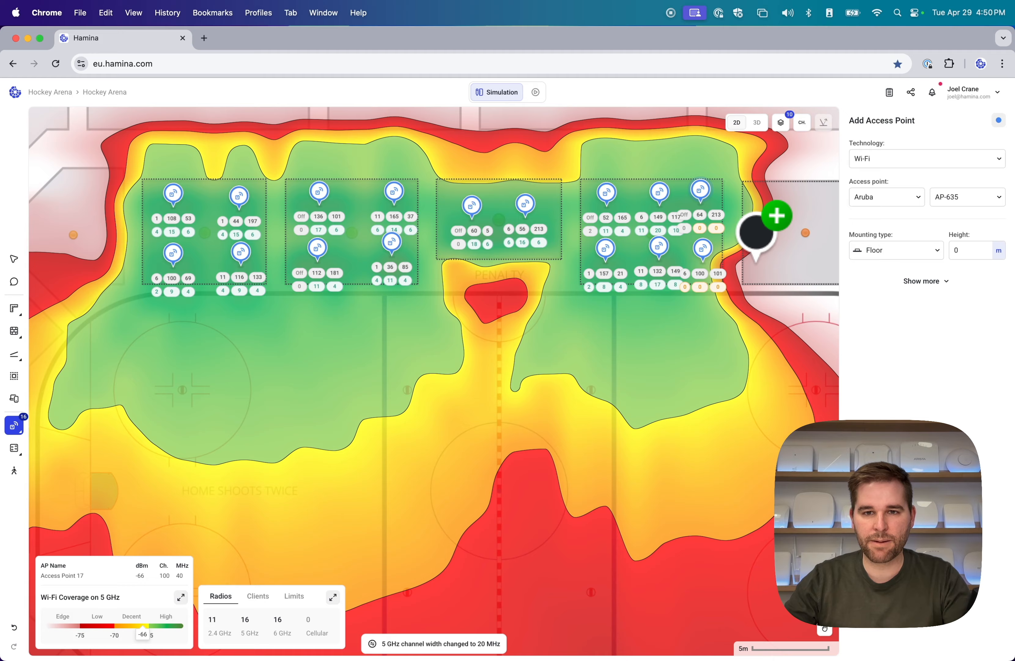
- Place four floor-mounted access points in a two-by-two layout in the seating block between section 114 and section 116
scroll(754, 226, "right", 5)
left_click(610, 209)
left_click(668, 209)
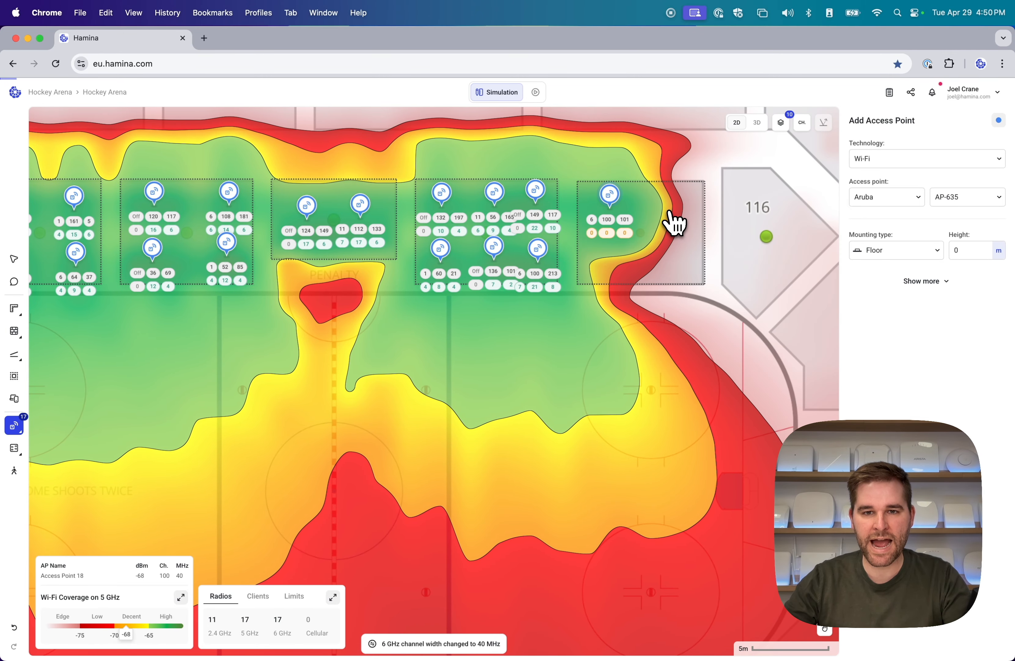
left_click(614, 265)
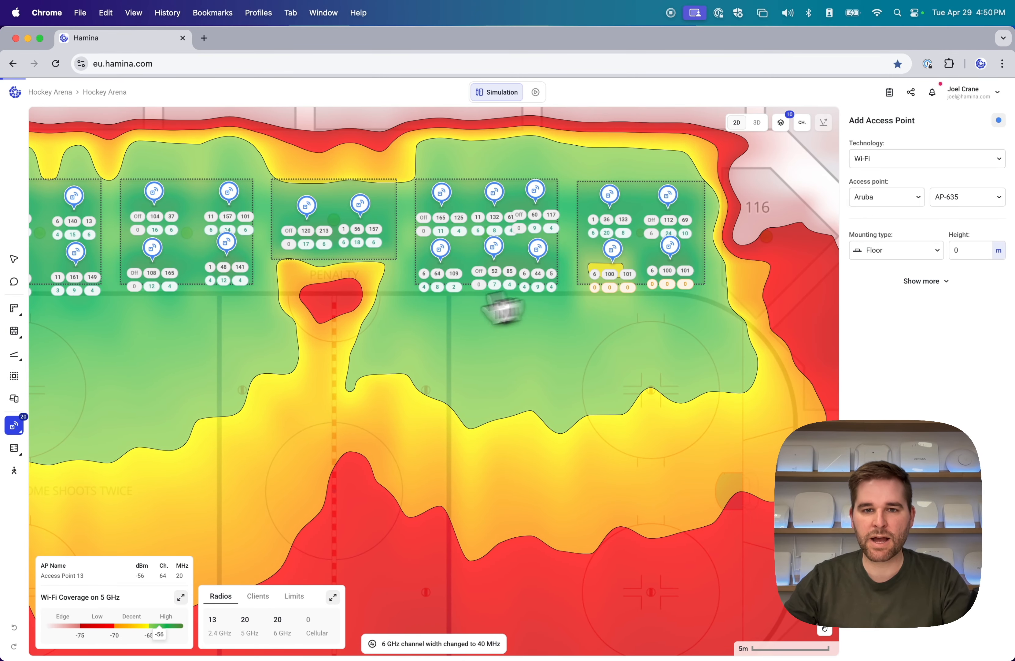
- Inspect the device types and amounts of the first seating block's capacity zone, and deselect it
left_click(14, 259)
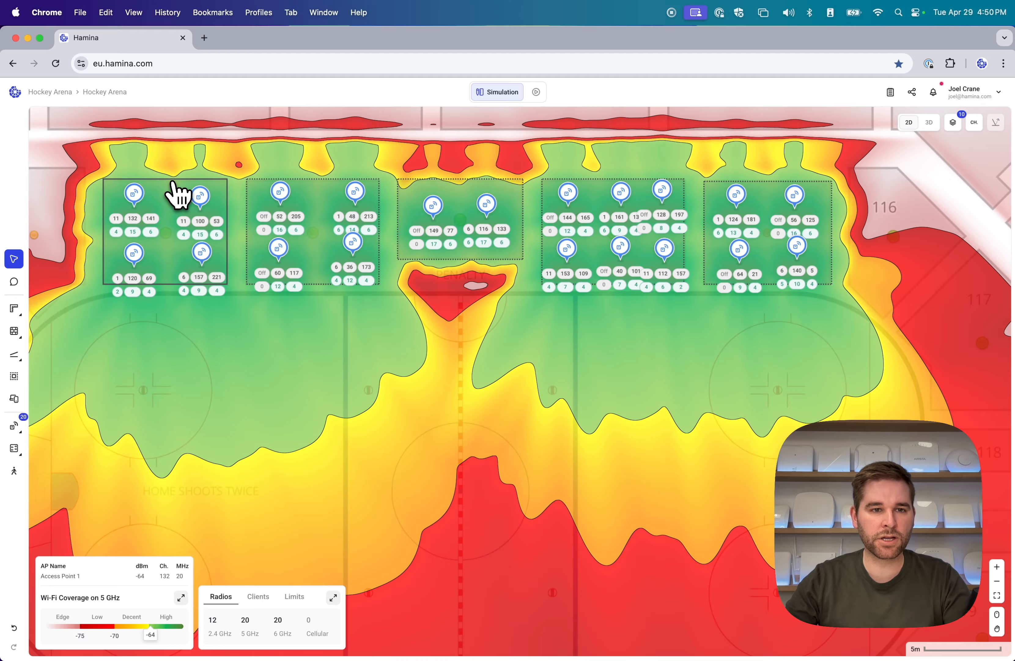
left_click(314, 93)
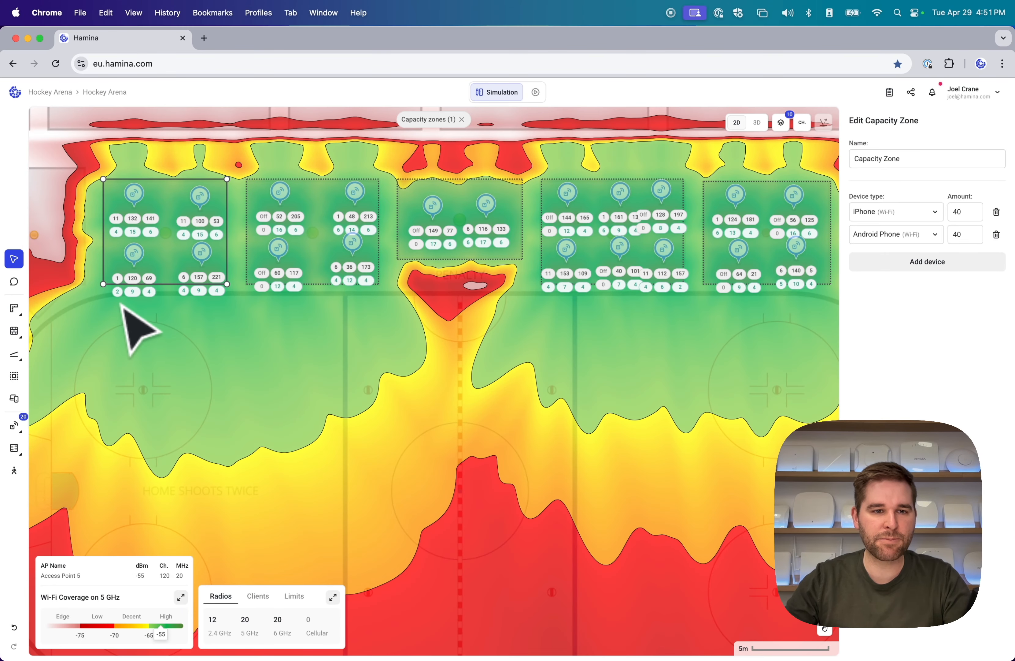
left_click(123, 306)
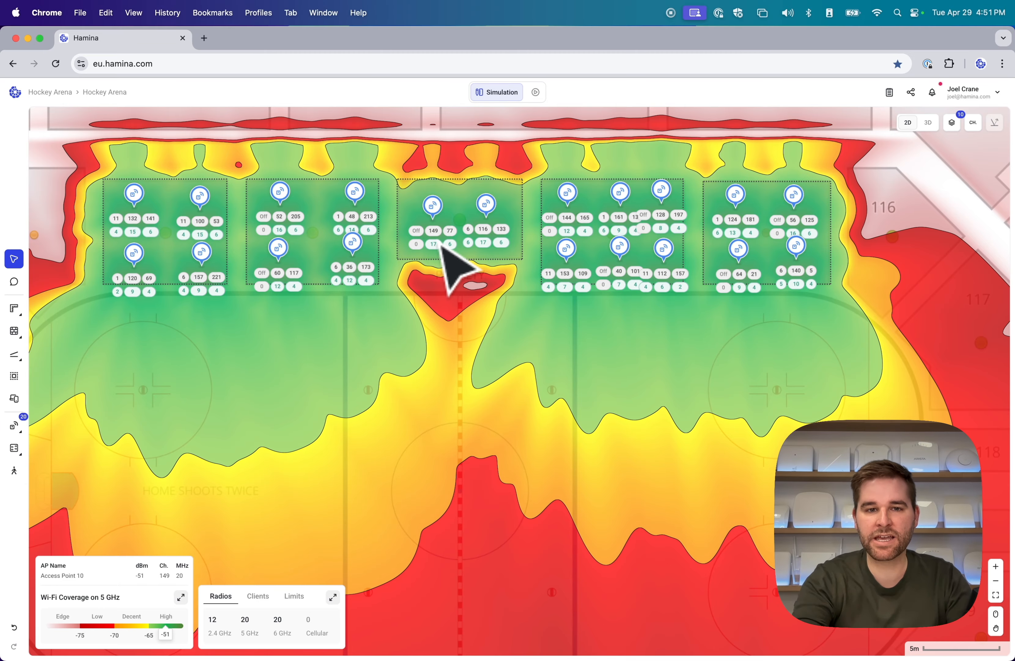
- Examine the 5 GHz coverage and the access points' channels across the lower seating blocks and the penalty area
scroll(442, 248, "up", 5)
scroll(443, 248, "up", 1)
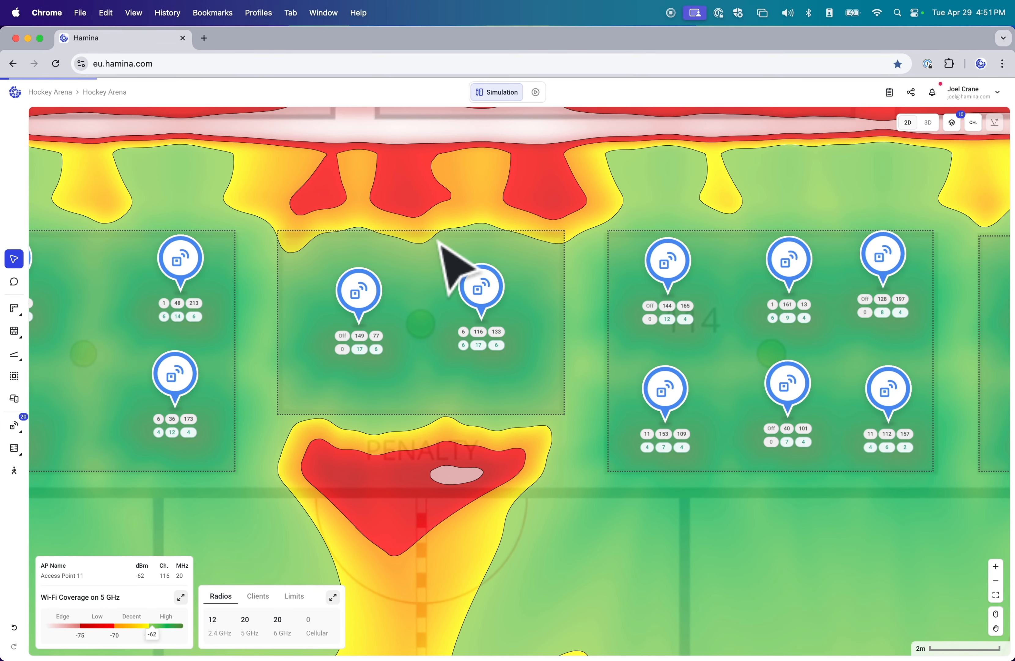
left_click(483, 296)
key("Escape")
scroll(775, 436, "right", 3)
scroll(775, 436, "left", 6)
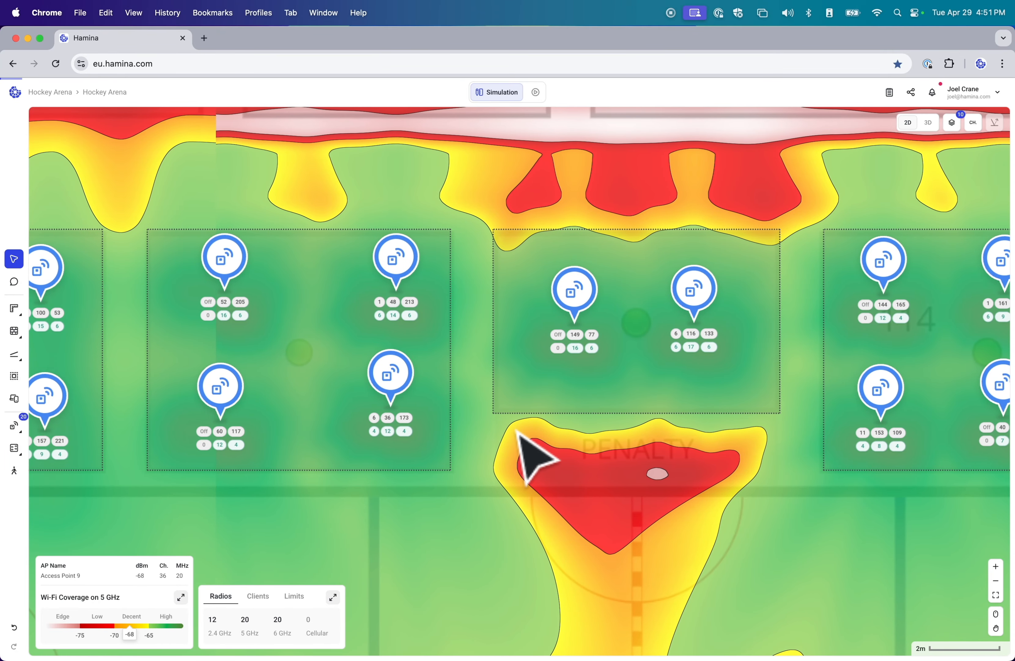
scroll(519, 432, "down", 5)
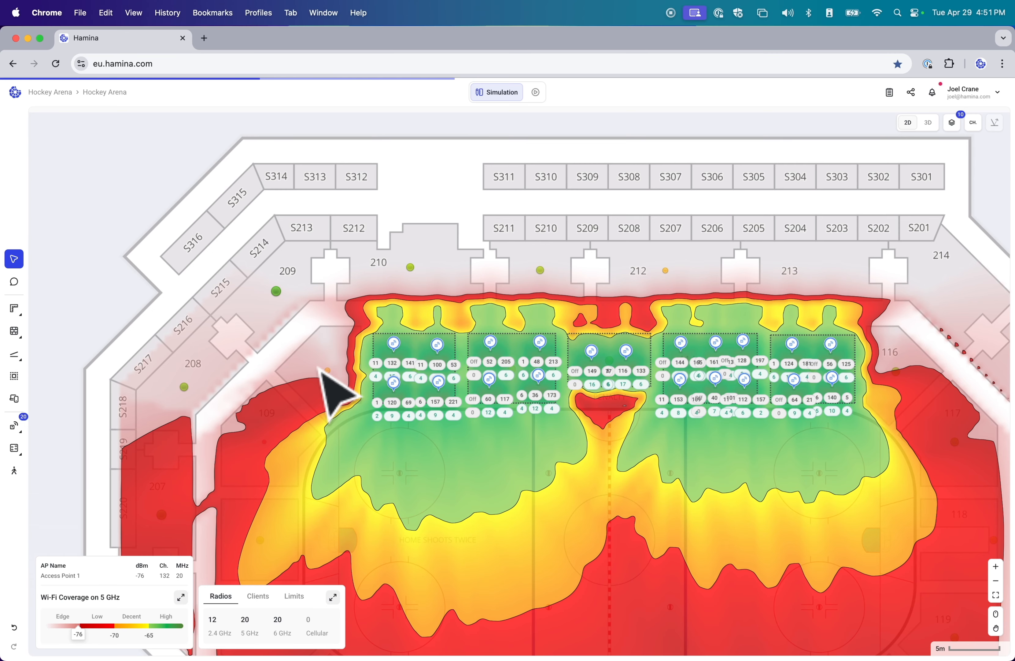
scroll(424, 432, "up", 10)
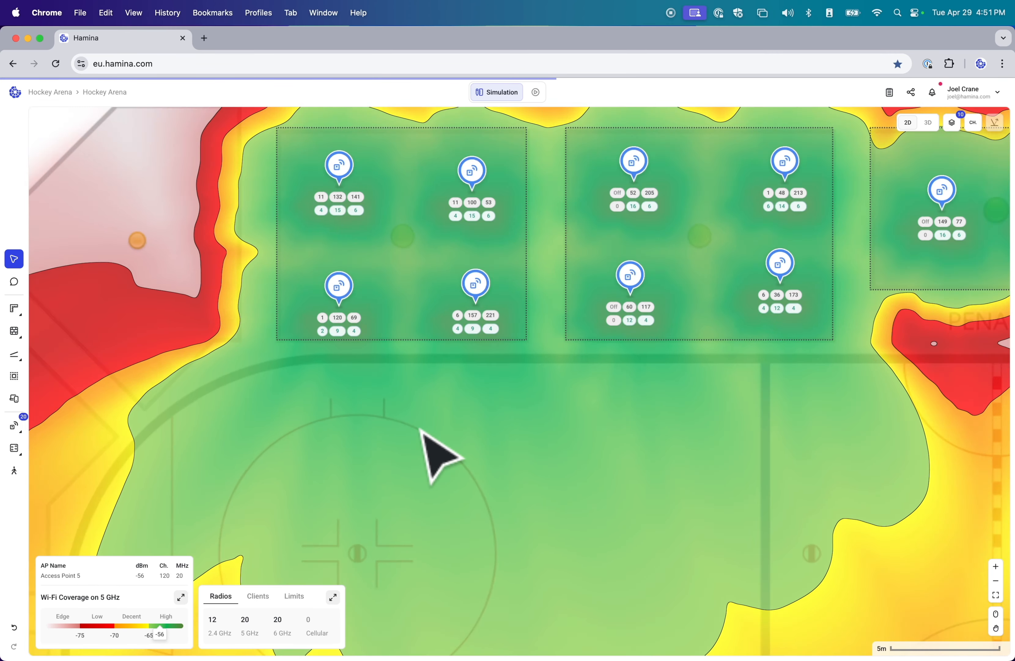
scroll(441, 456, "down", 8)
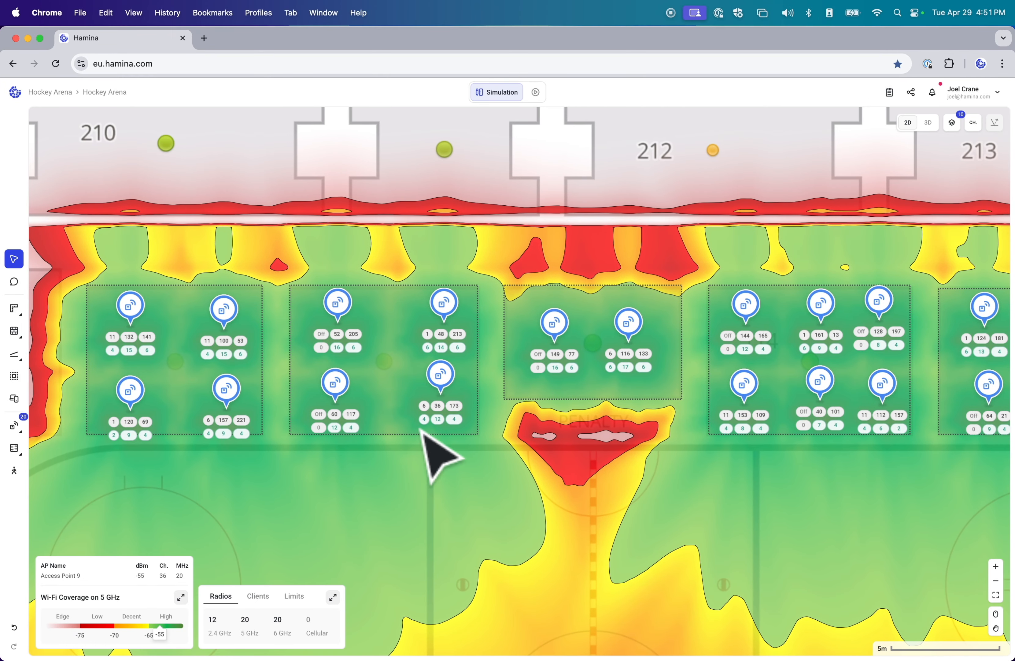
- Turn off the heatmap and shift the second seating block's rinkside access point nearest the penalty area slightly
left_click(181, 597)
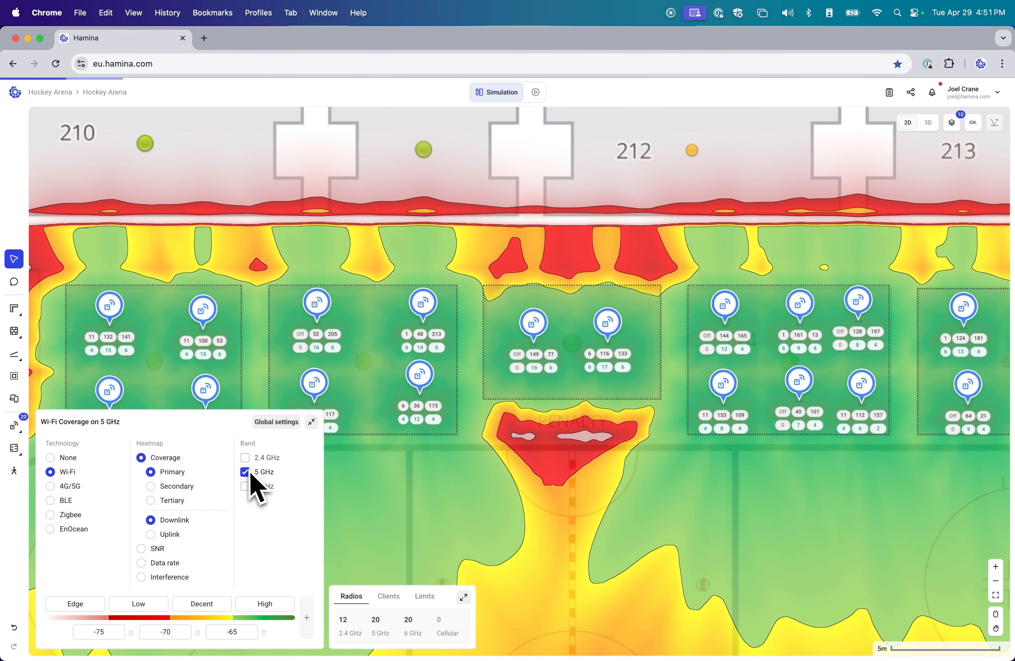
left_click(50, 458)
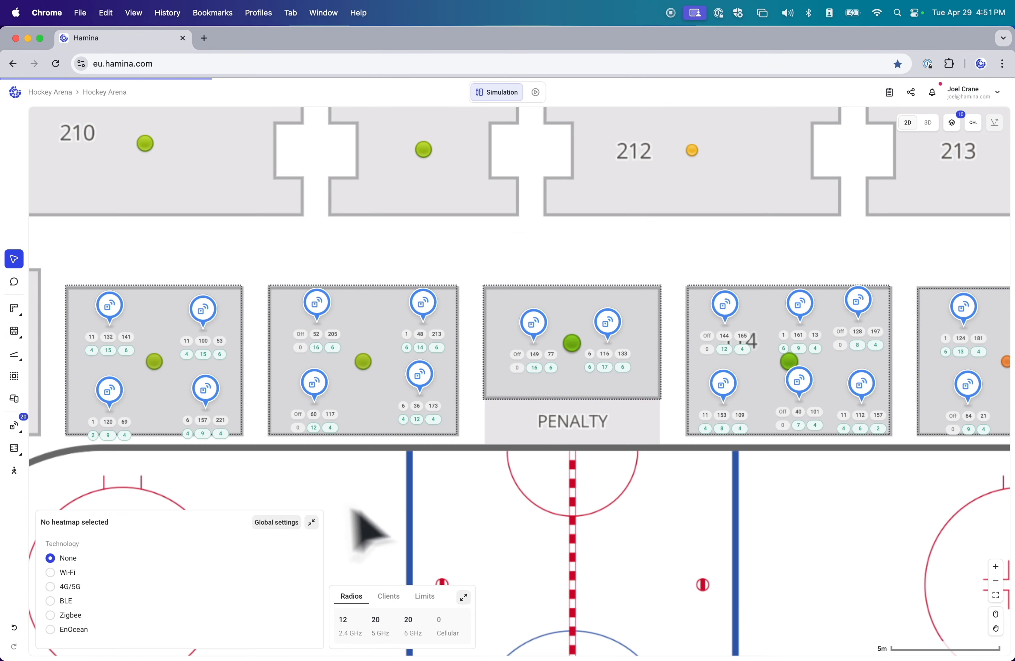
left_click(403, 493)
left_click(422, 377)
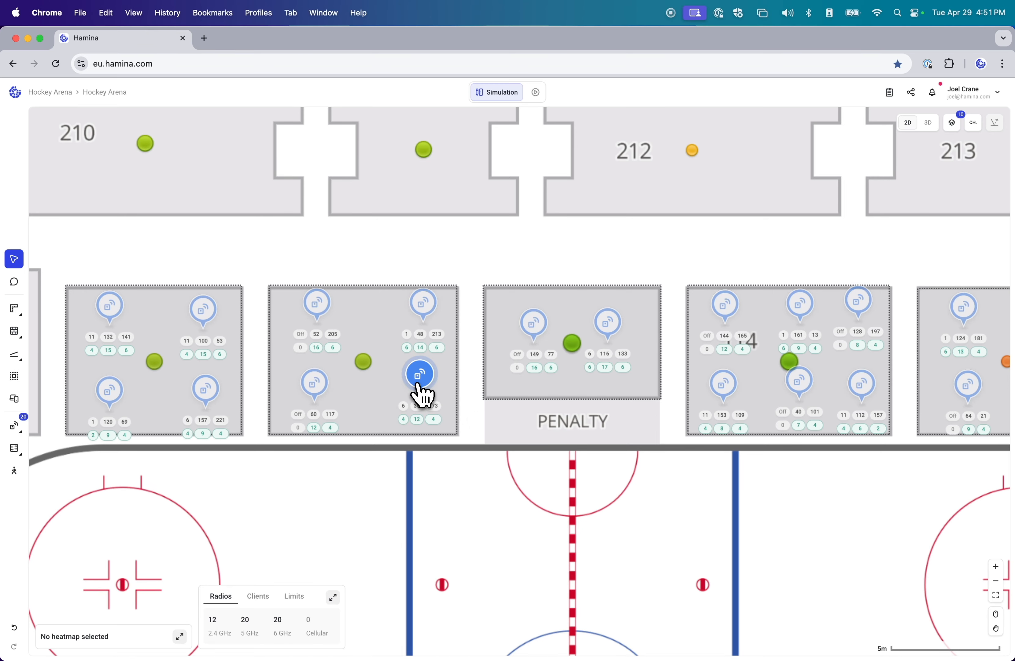
left_click(506, 408)
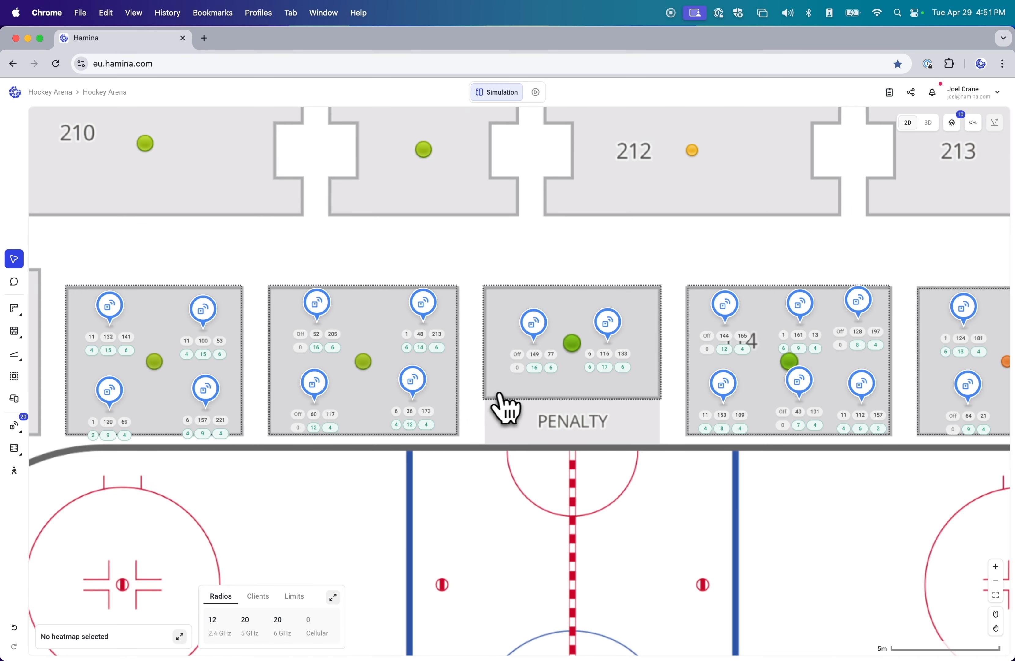
- Set the 2.4 GHz behaviour to "Disable all 2.4 GHz radios" in the channel and network settings and save
left_click(986, 129)
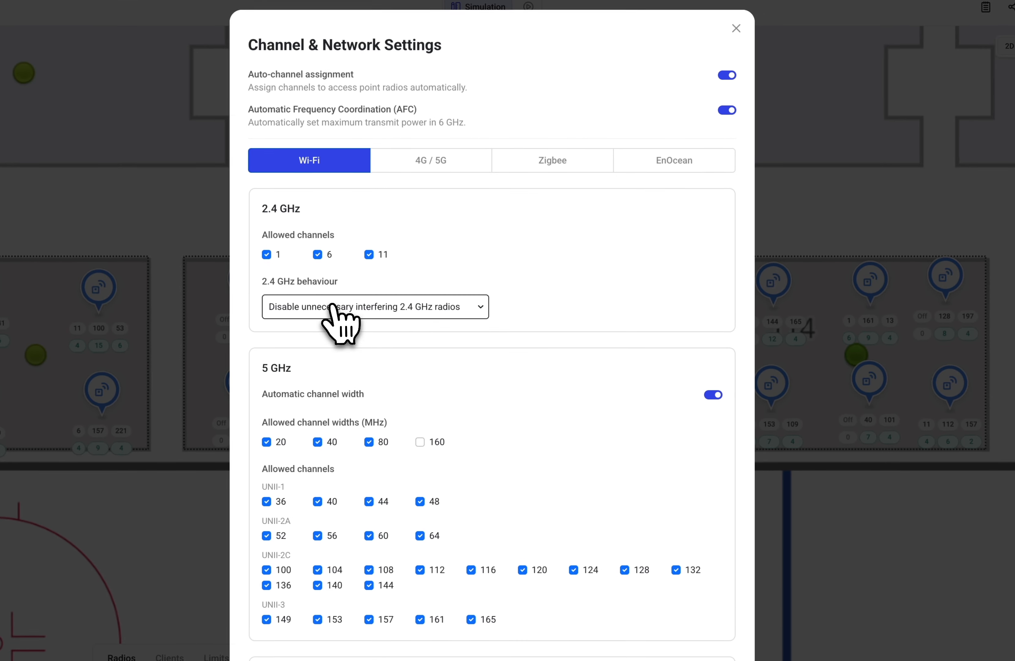
left_click(386, 324)
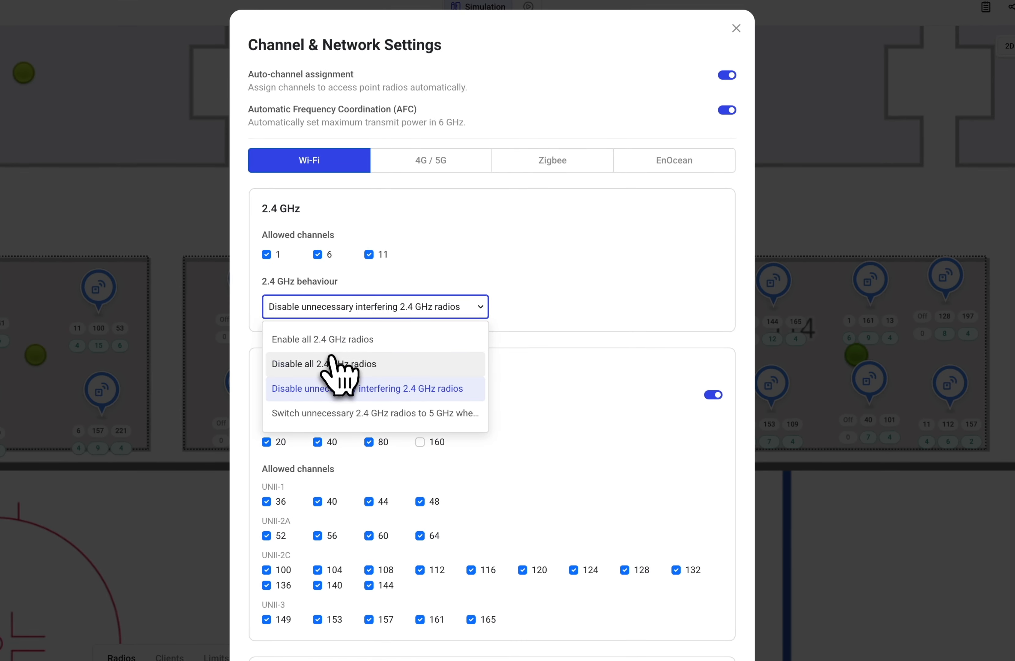
left_click(338, 365)
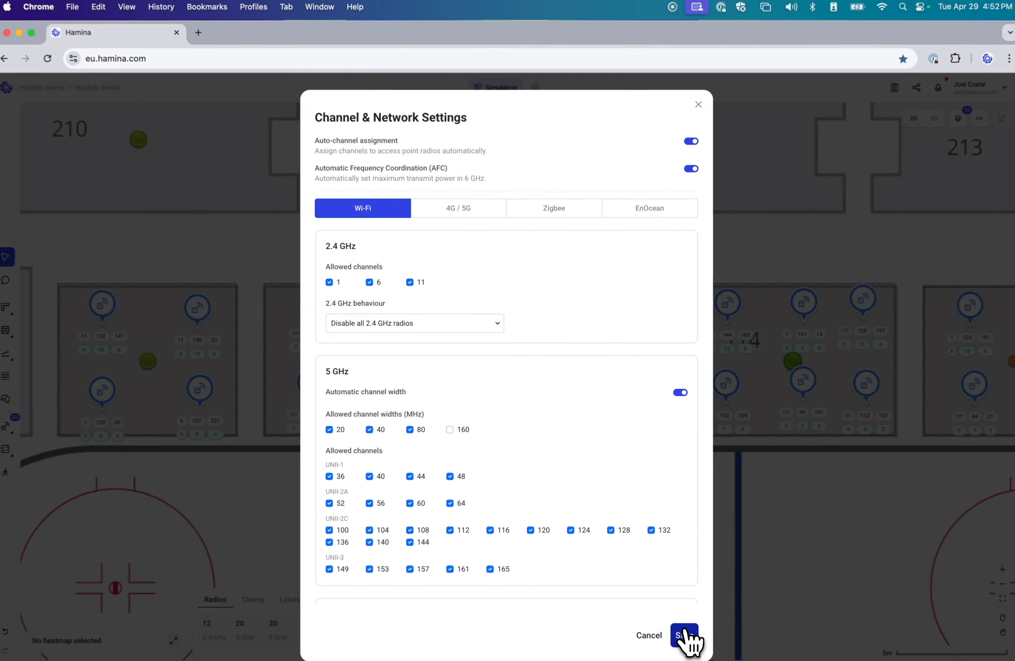
left_click(685, 641)
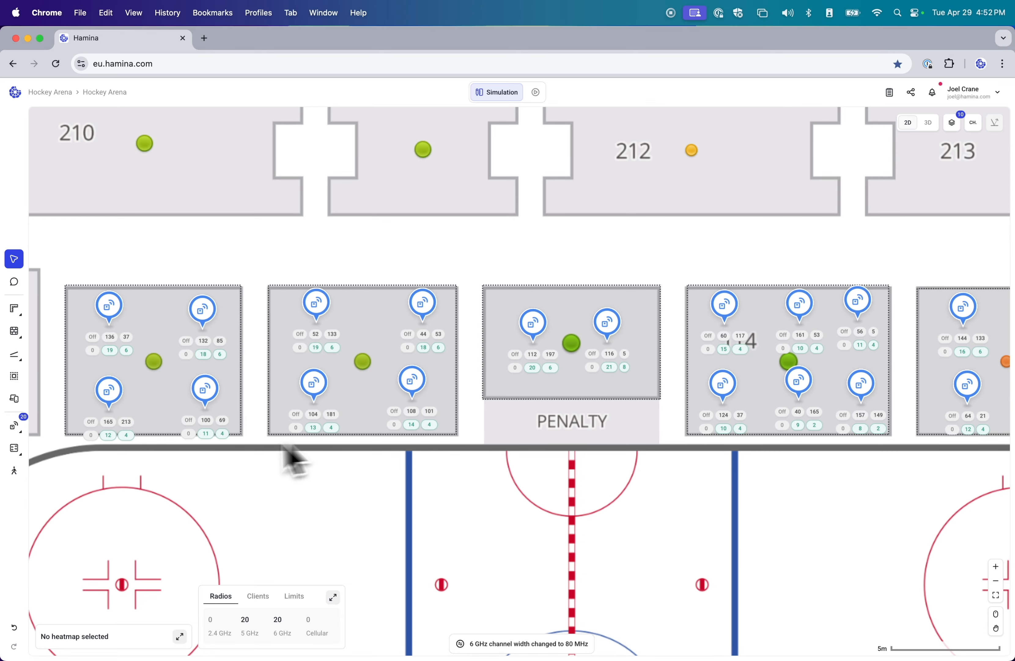
- Review the maximum client devices per radio and the share of 6 GHz capable clients in the capacity requirements
scroll(702, 469, "right", 5)
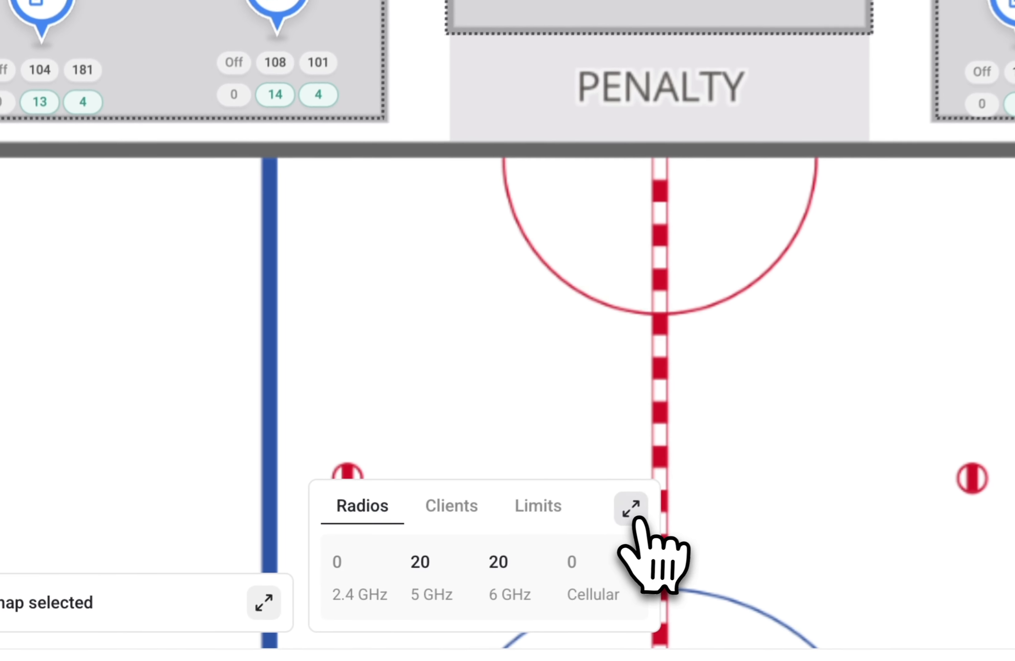
left_click(333, 597)
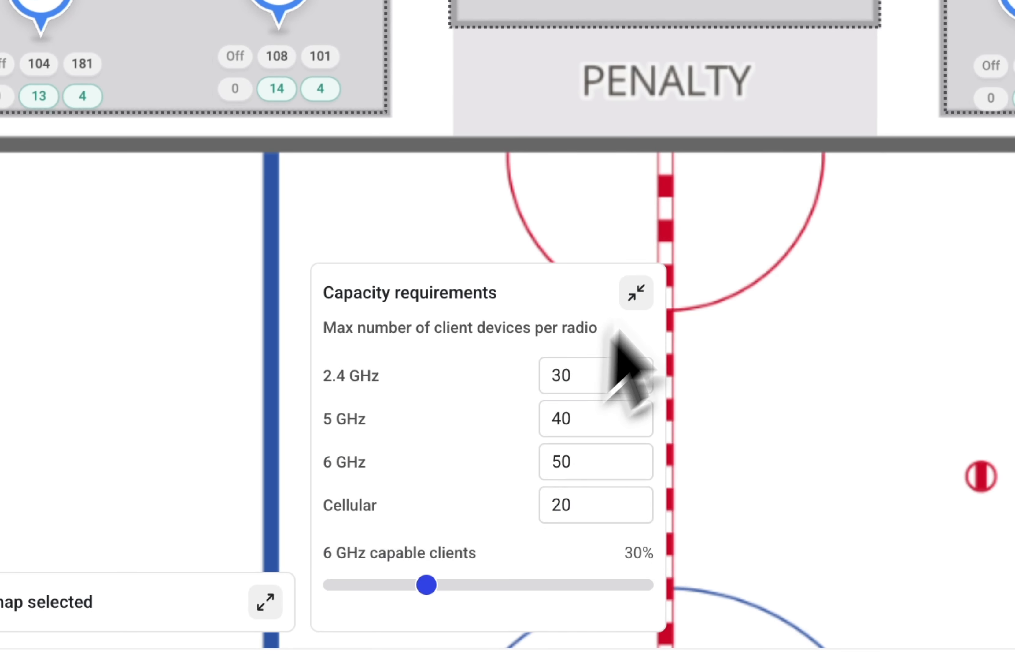
left_click(637, 292)
mouse_move(577, 575)
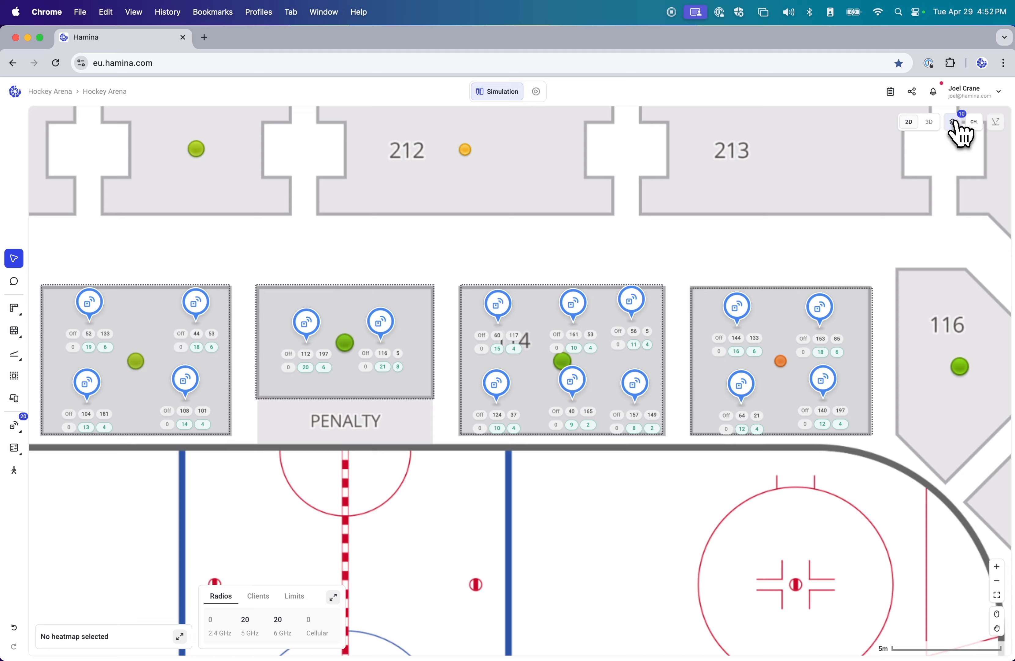
- Set the 2.4 GHz behaviour to "Disable unnecessary interfering 2.4 GHz radios" in the channel and network settings and save
left_click(952, 123)
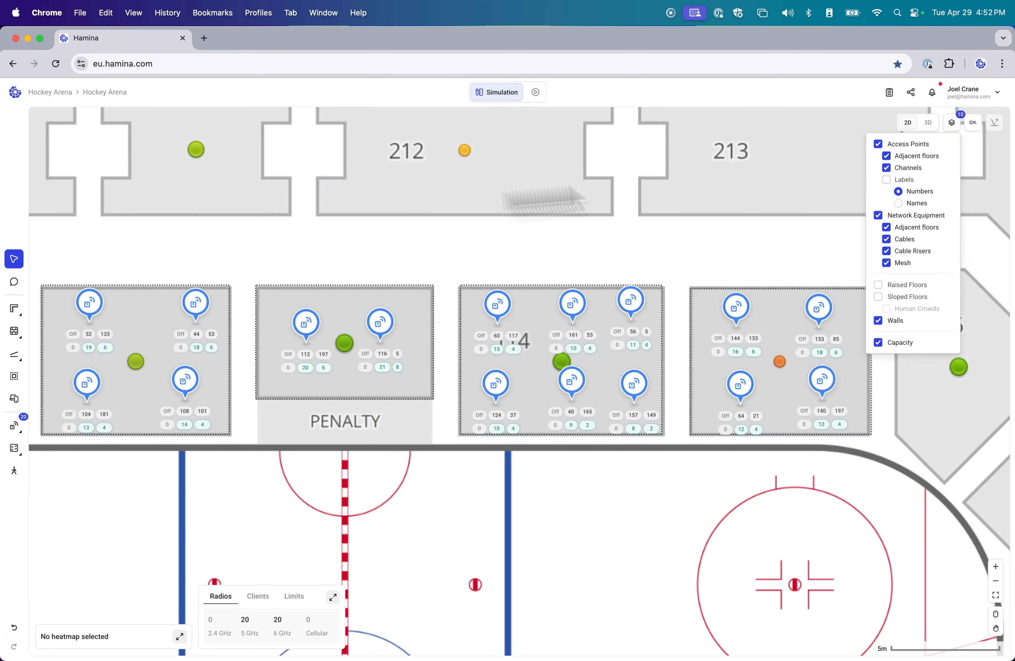
left_click(979, 124)
left_click(410, 325)
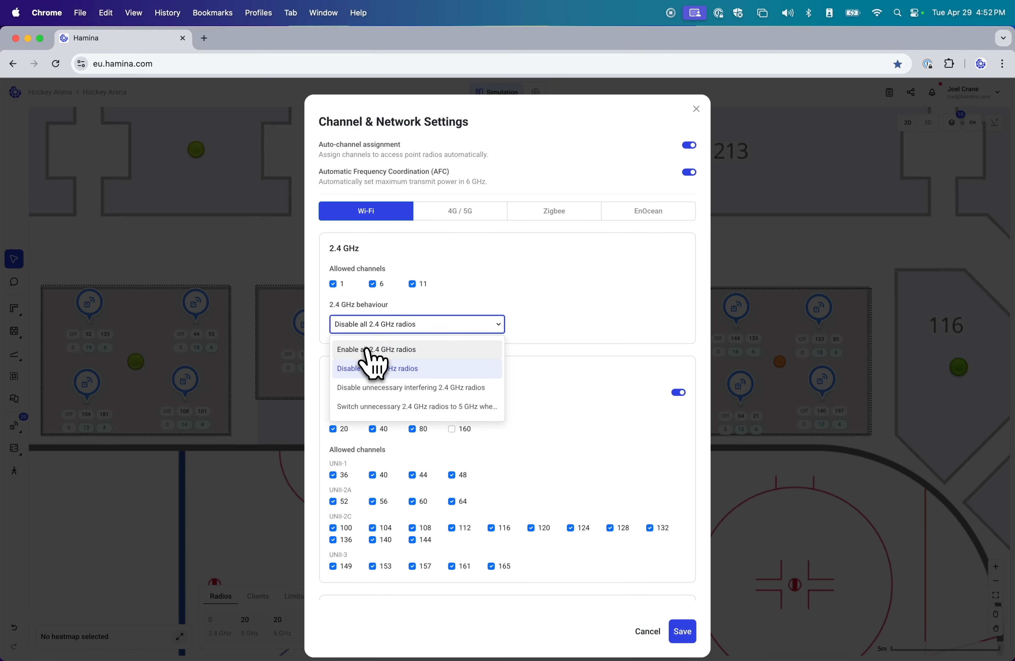
left_click(412, 388)
left_click(684, 633)
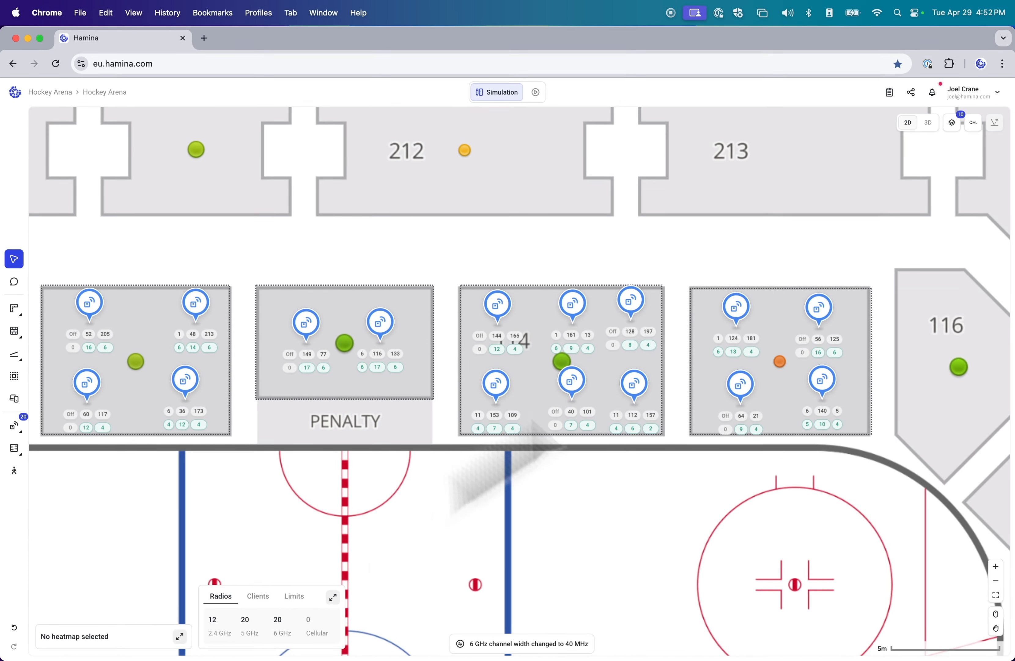
- Switch the 2.4 GHz behaviour back to "Disable all 2.4 GHz radios" and save the channel and network settings
left_click(978, 124)
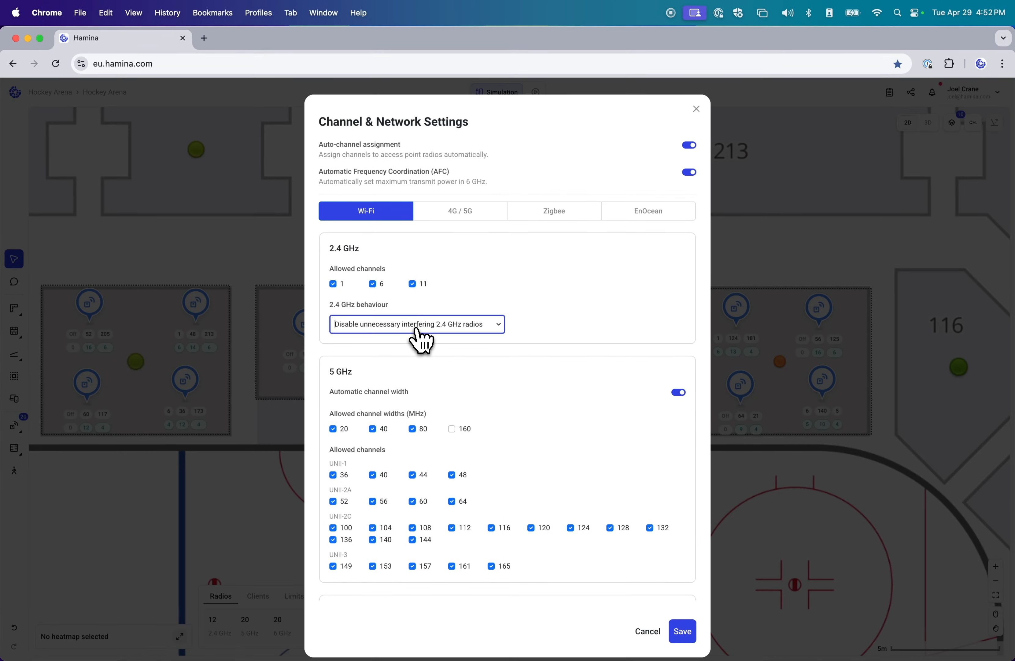
left_click(418, 331)
left_click(368, 366)
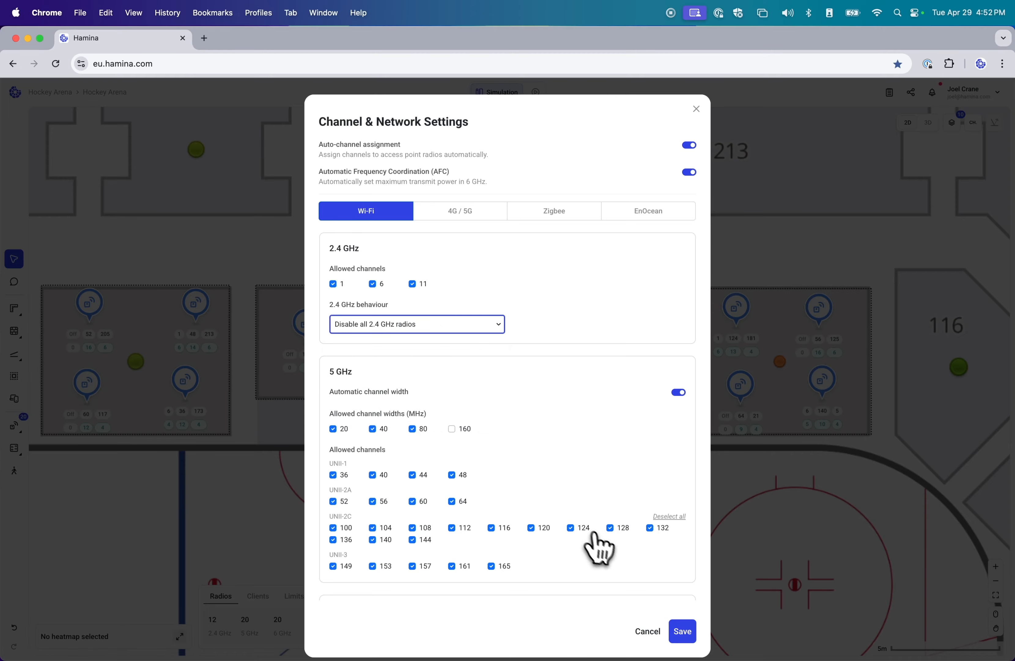
left_click(683, 632)
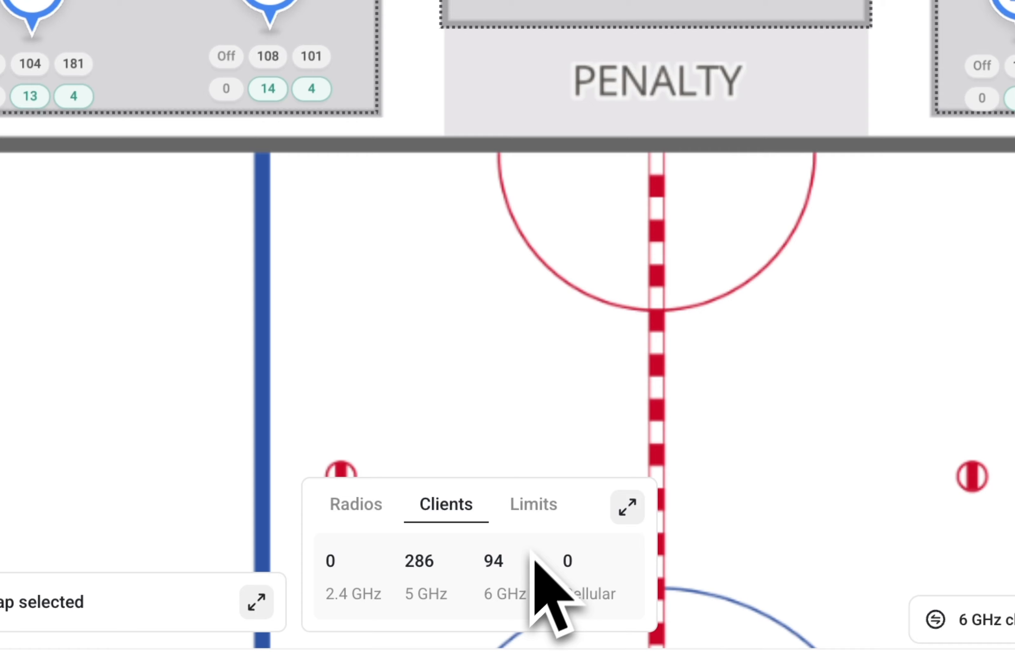
- Limit client devices per radio to 20 on both 5 GHz and 6 GHz, and set 6 GHz capable clients to 50%
left_click(534, 506)
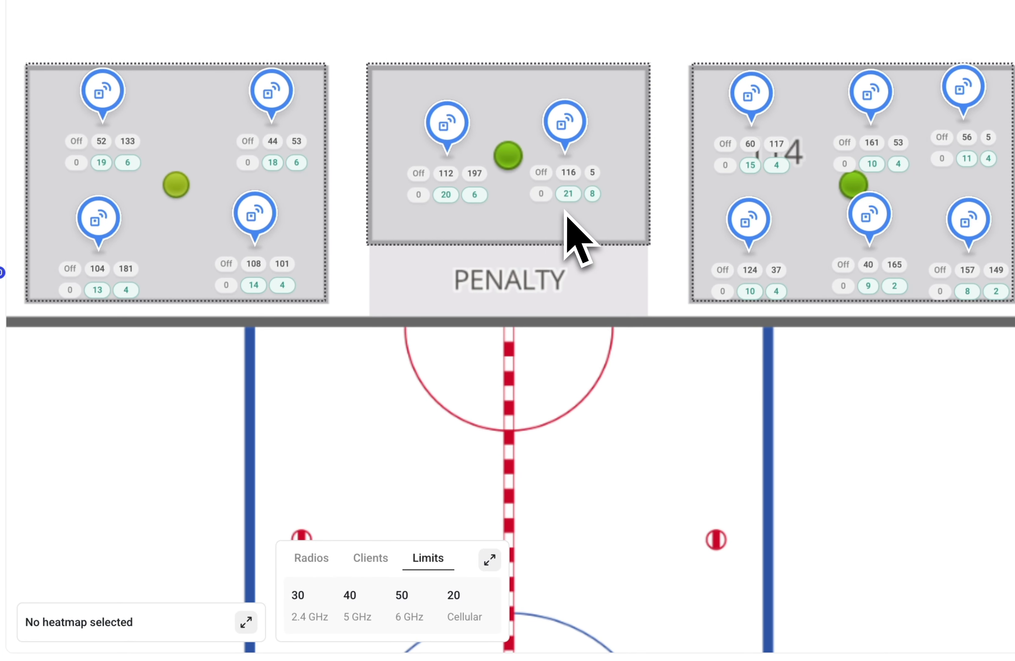
left_click(490, 559)
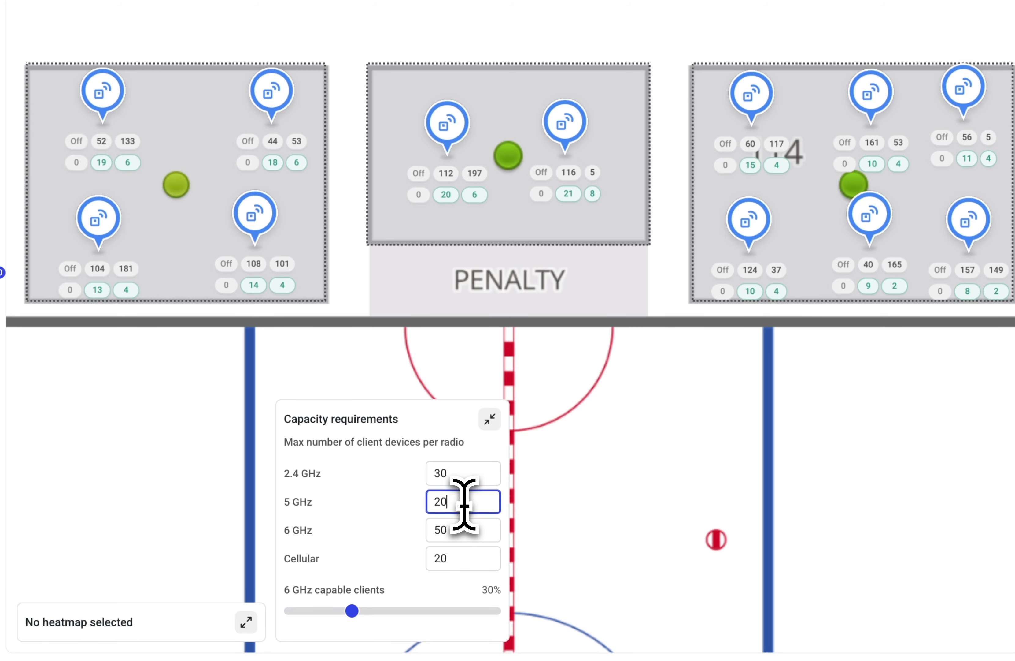
left_click(459, 532)
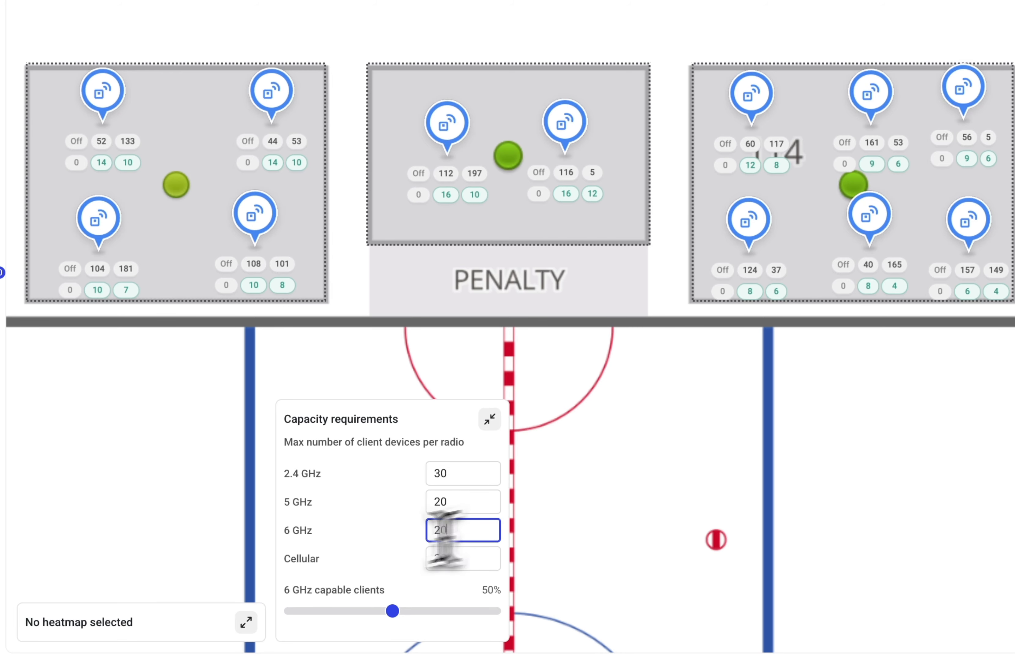
left_click(348, 557)
- Compare the client loads across the seating blocks and lower the 5 GHz and 6 GHz limits to 10 devices per radio
scroll(699, 387, "left", 10)
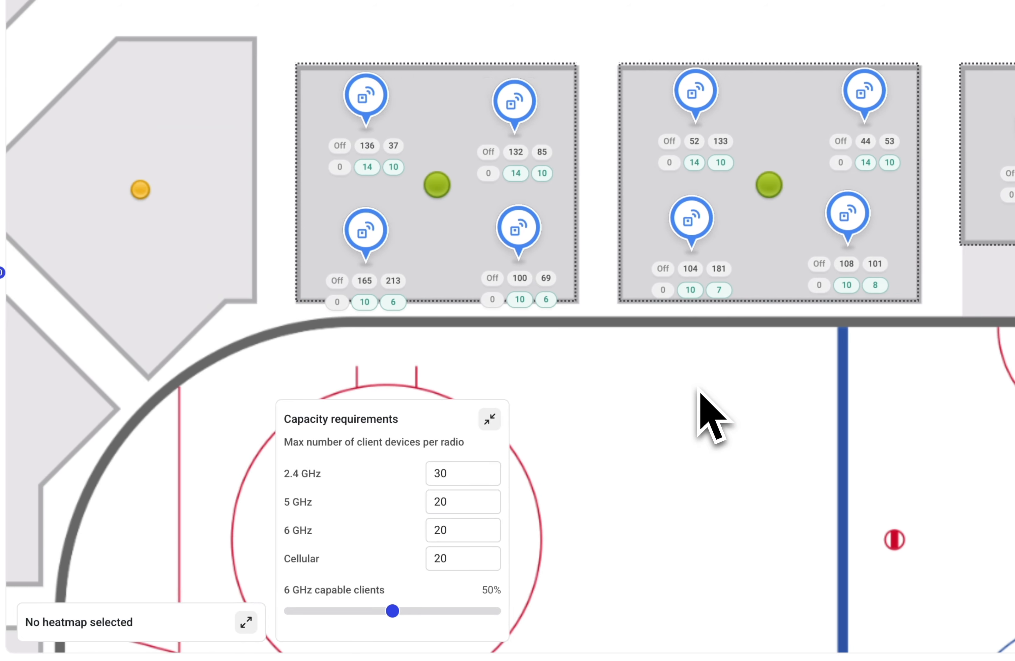
scroll(700, 388, "right", 10)
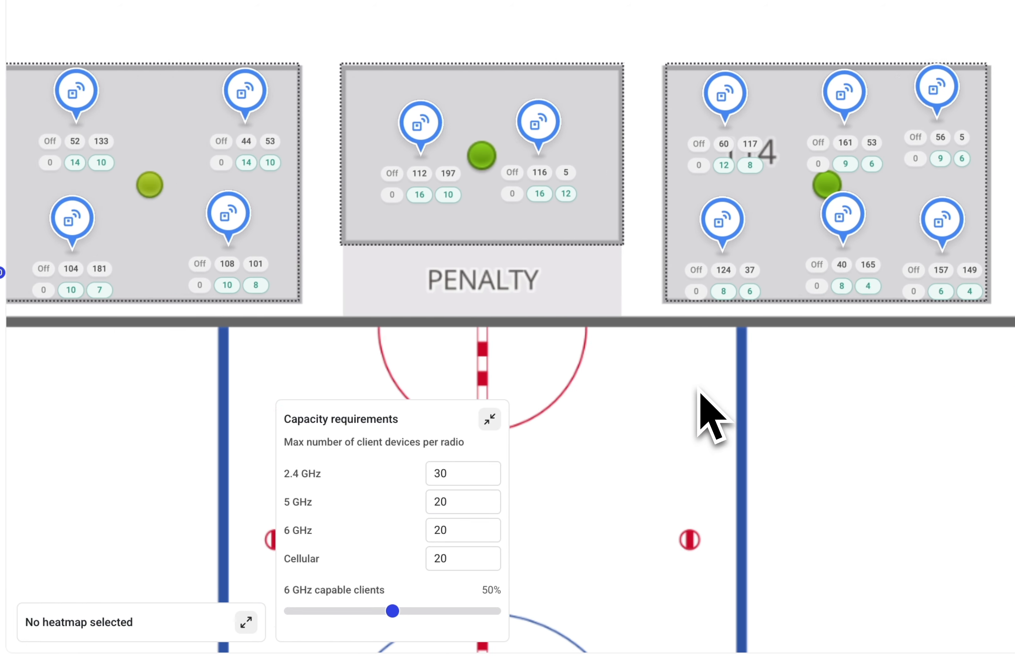
scroll(700, 388, "left", 3)
left_click(471, 501)
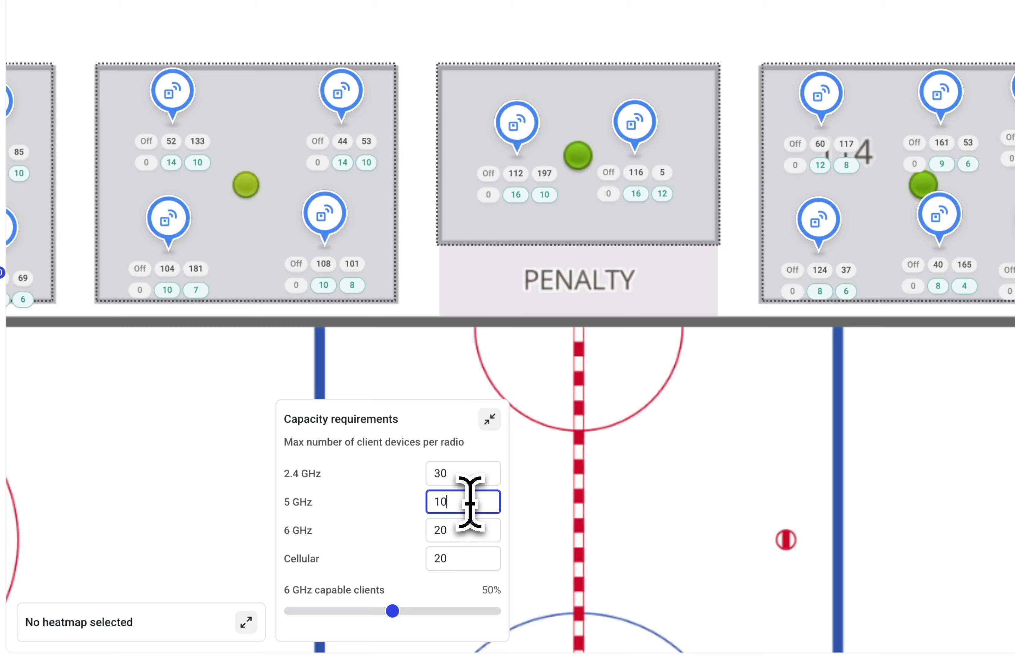
type("10")
double_click(463, 533)
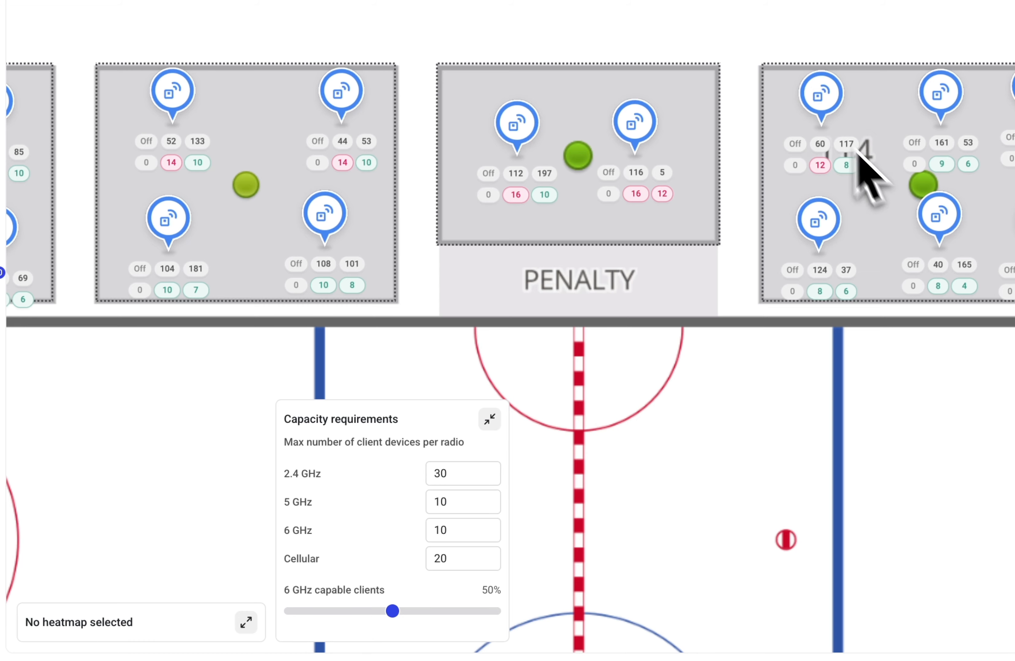
- Set the maximum number of client devices per radio to 25 for both 5 GHz and 6 GHz
type("25")
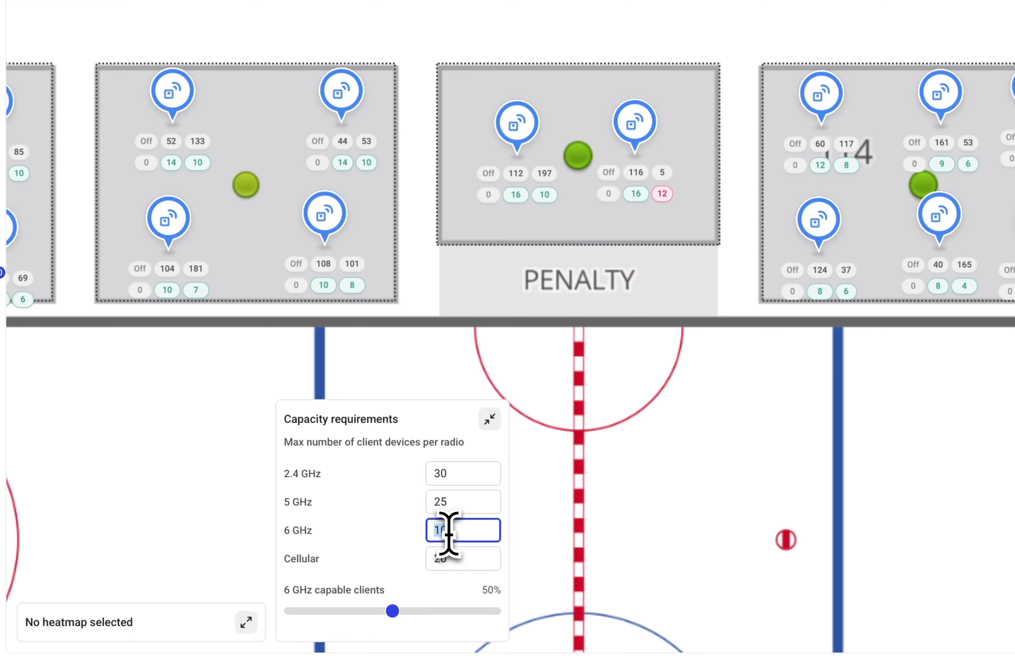
type("5")
left_click(389, 576)
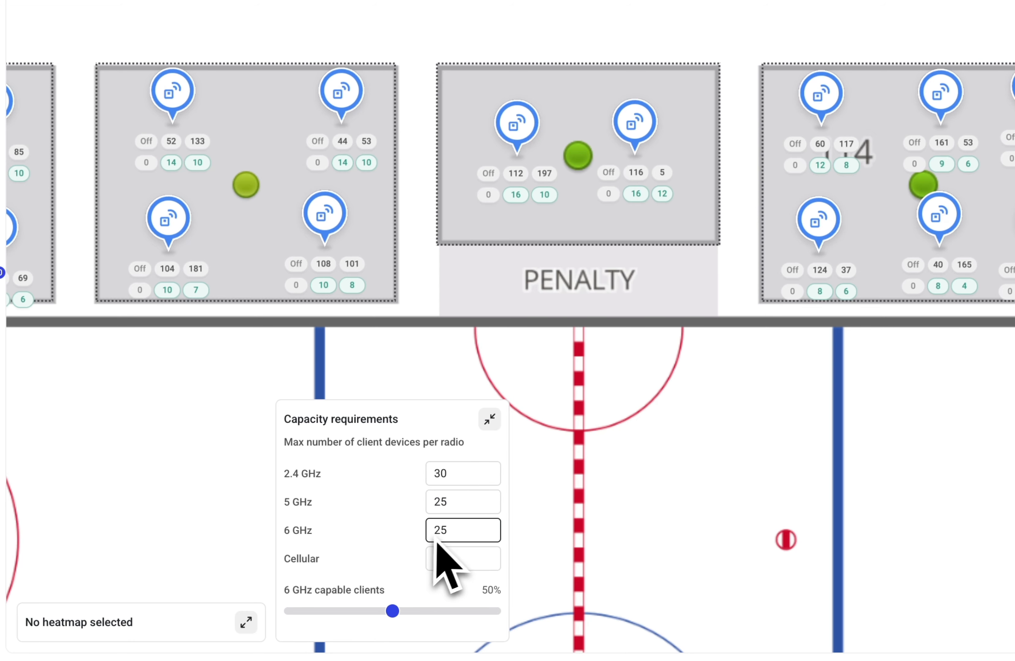
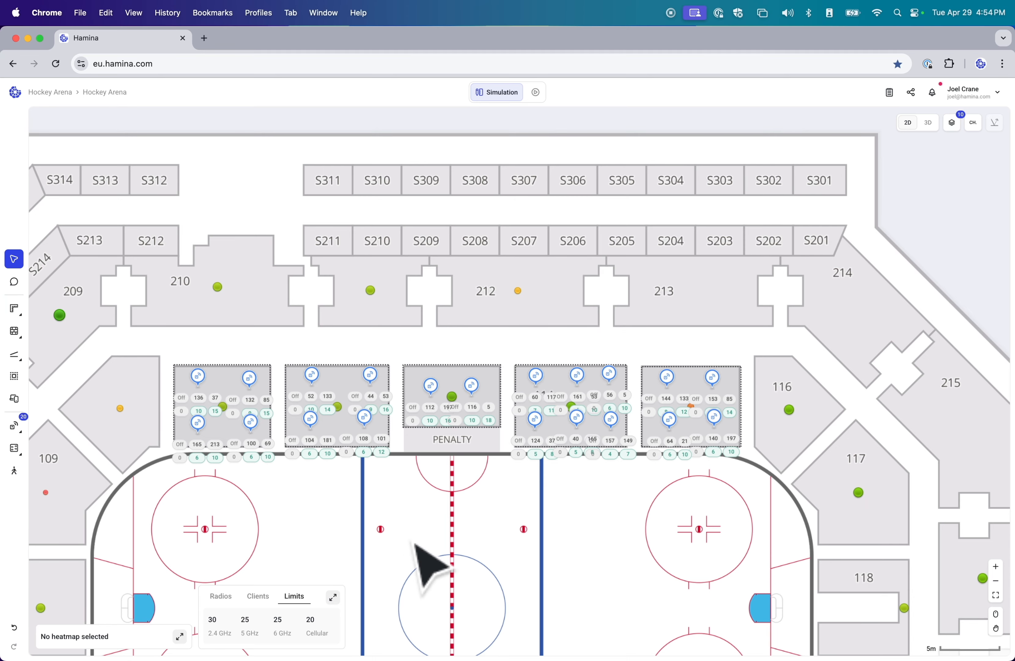
- Show the 5 GHz Wi-Fi coverage heatmap over the lower seating blocks and the rink
left_click_drag(381, 537, 448, 510)
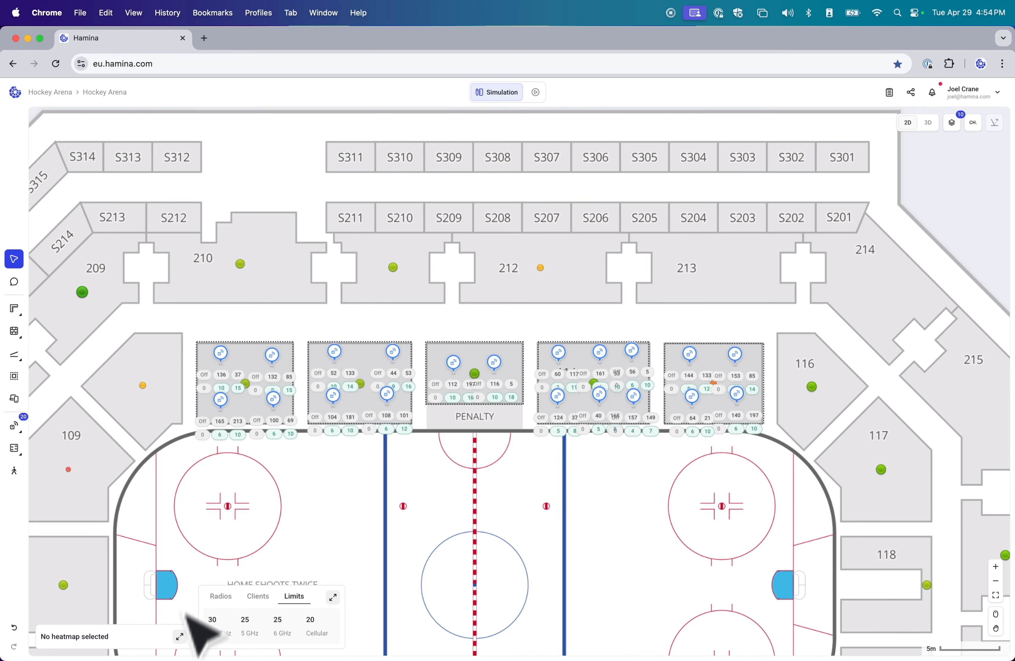
left_click(180, 636)
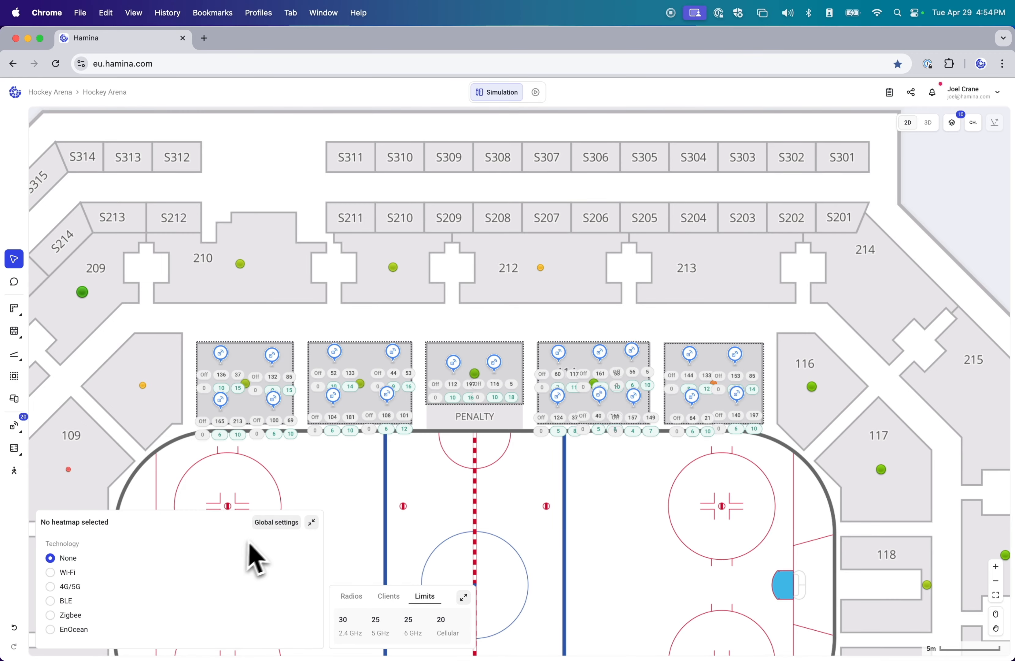
left_click(62, 575)
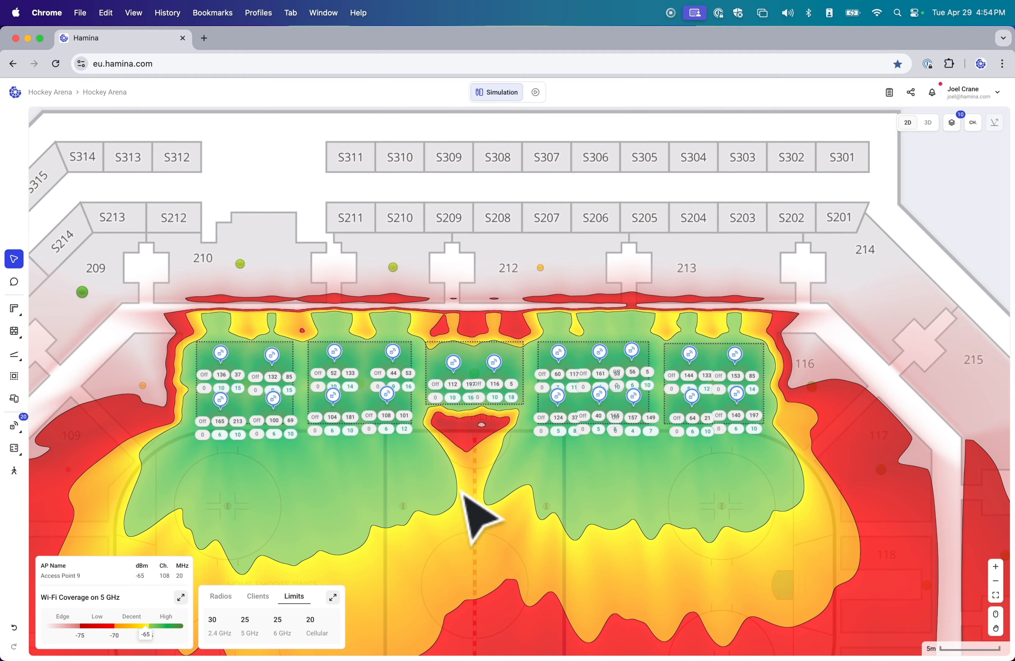
- Select all access points in the lower seating blocks, inspect their transmit power settings, and delete them
key("super+a")
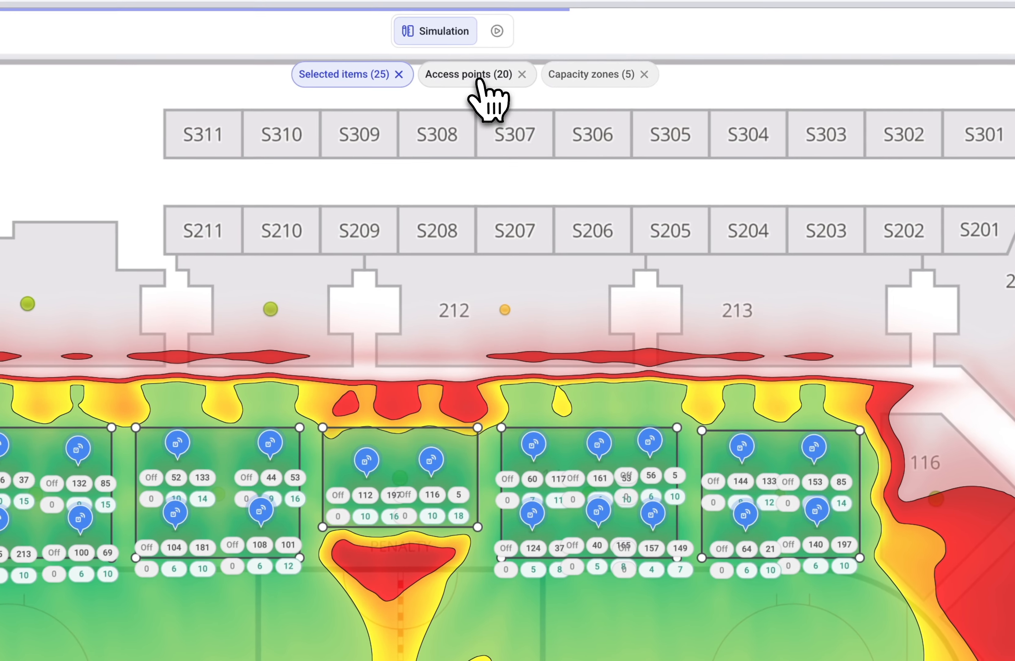
left_click(525, 120)
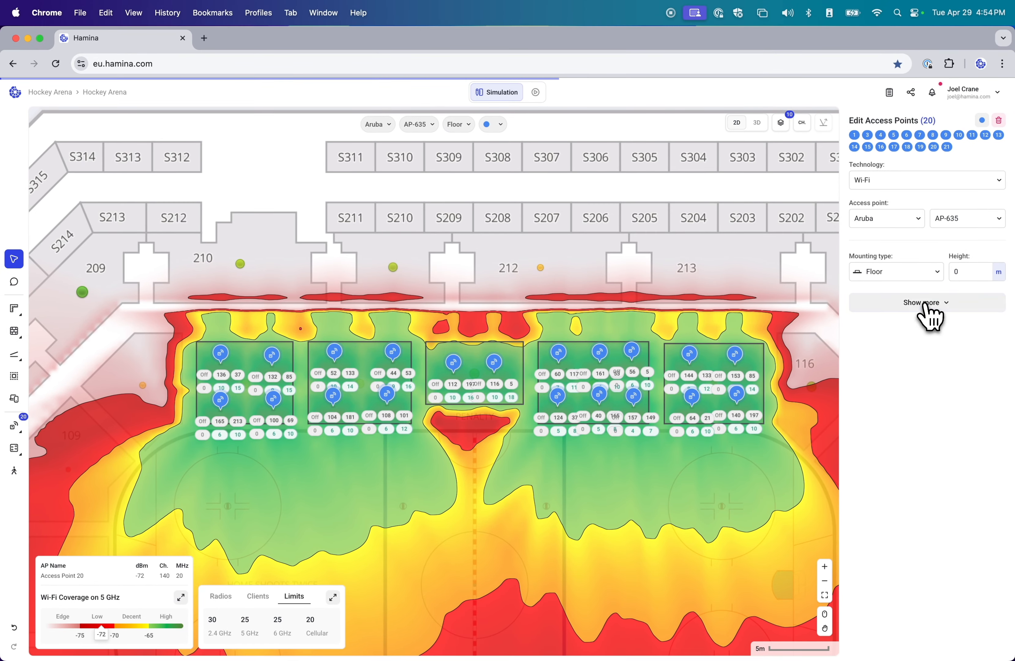
left_click(923, 302)
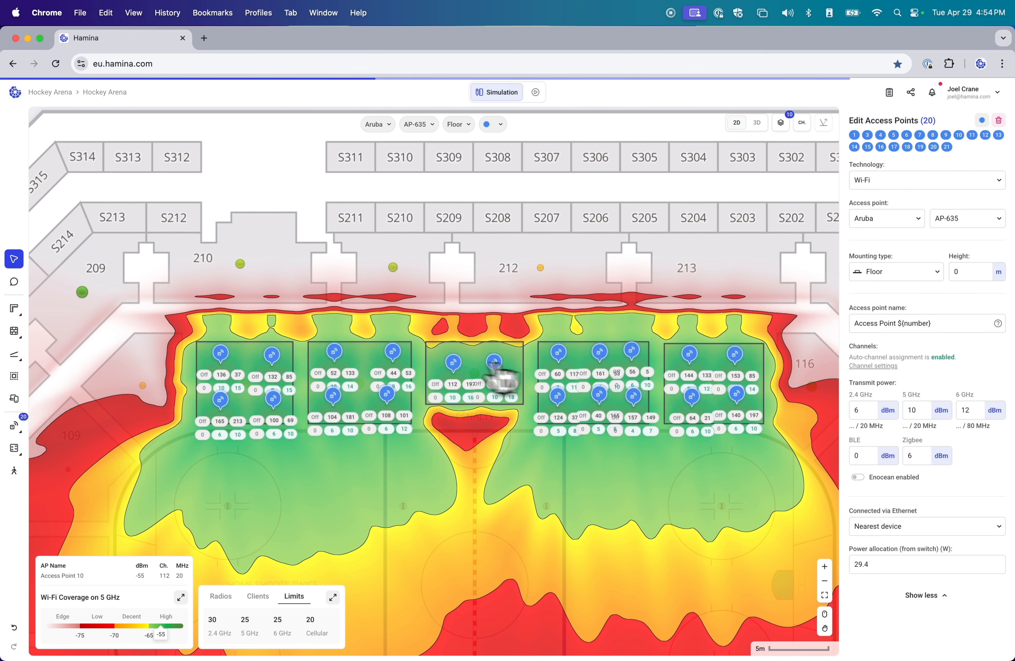
left_click(394, 363)
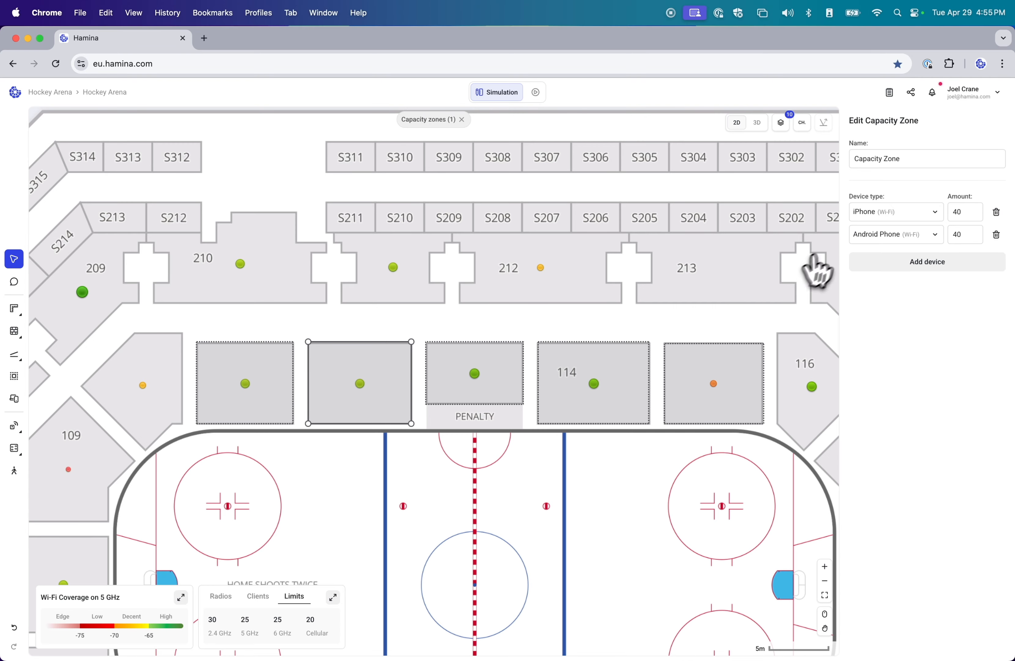
left_click(441, 491)
- Hide the capacity layer on the arena floor plan
left_click(952, 124)
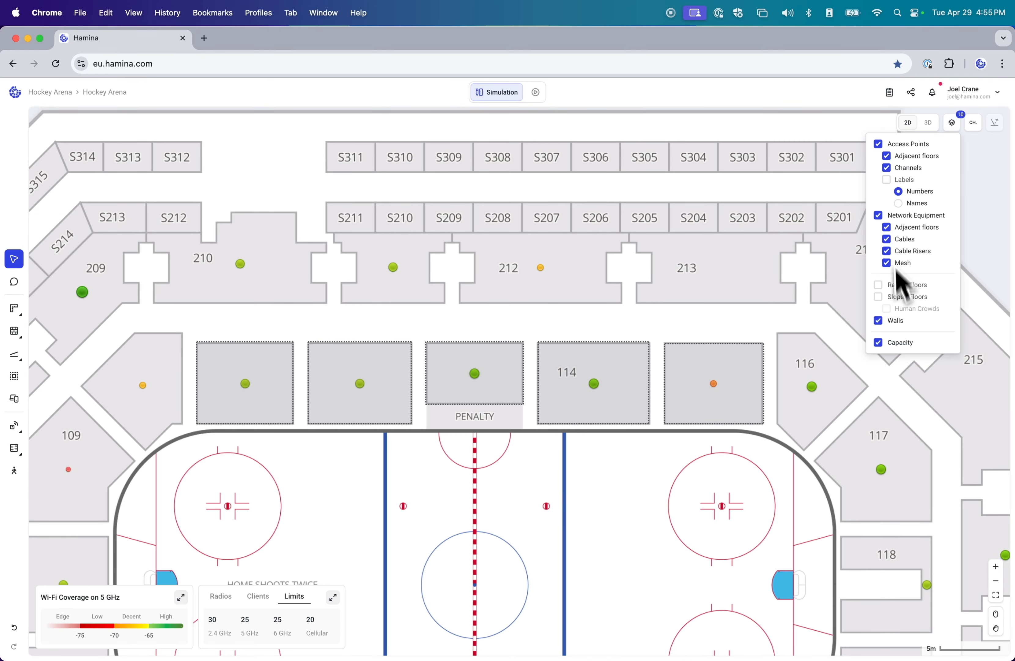
left_click(892, 345)
left_click(514, 464)
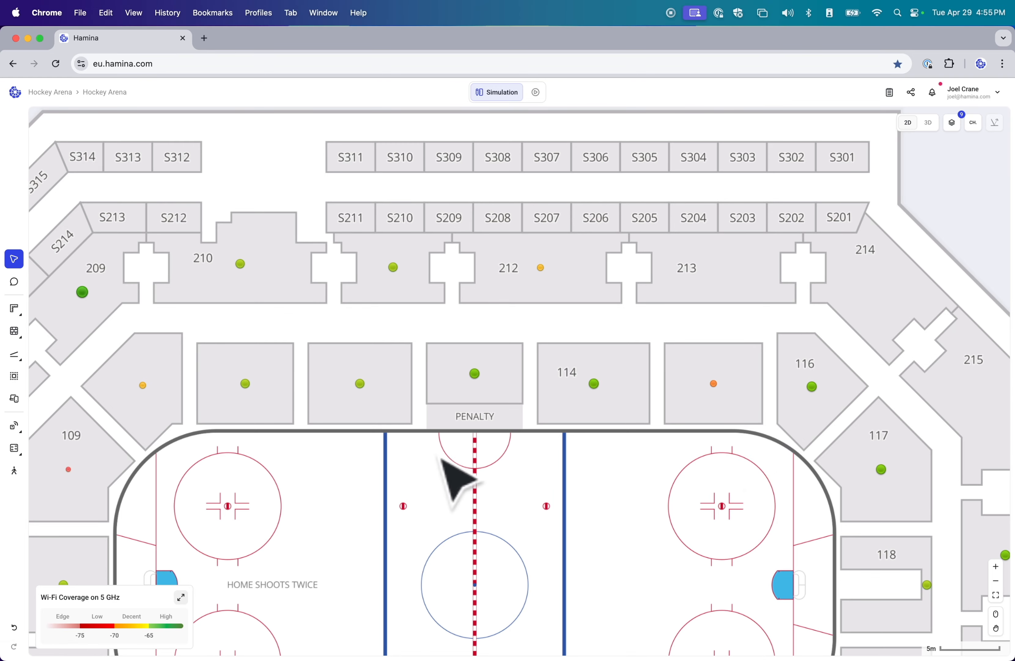
- Place one floor-mounted Aruba AP-635 on the ice between the nearer face-off circle and blue line, below the second seating block
scroll(472, 429, "left", 5)
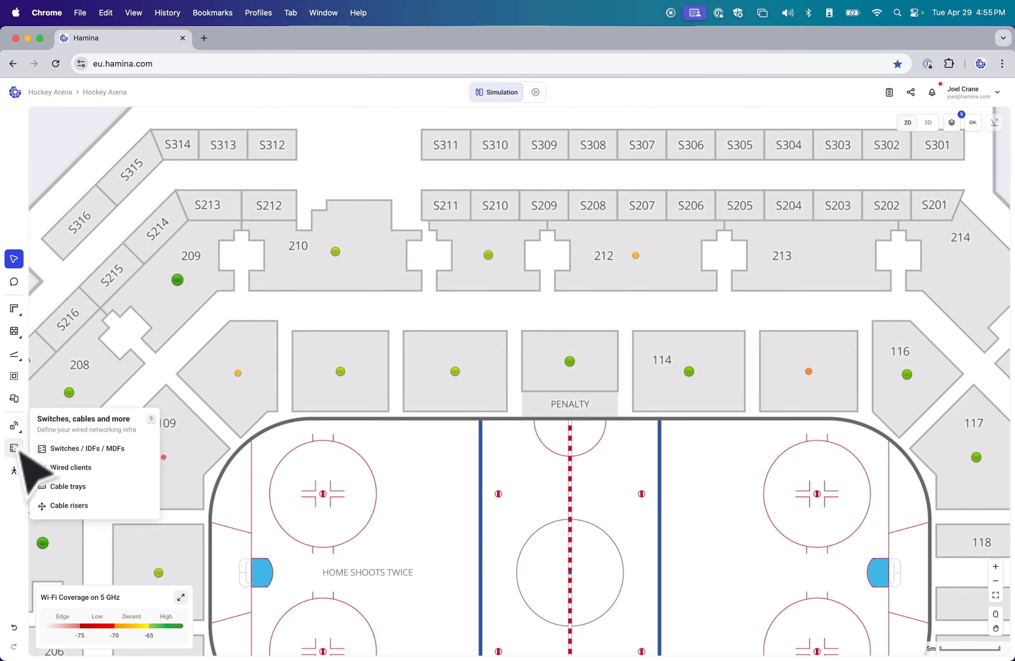
mouse_move(14, 426)
left_click(68, 426)
left_click(422, 424)
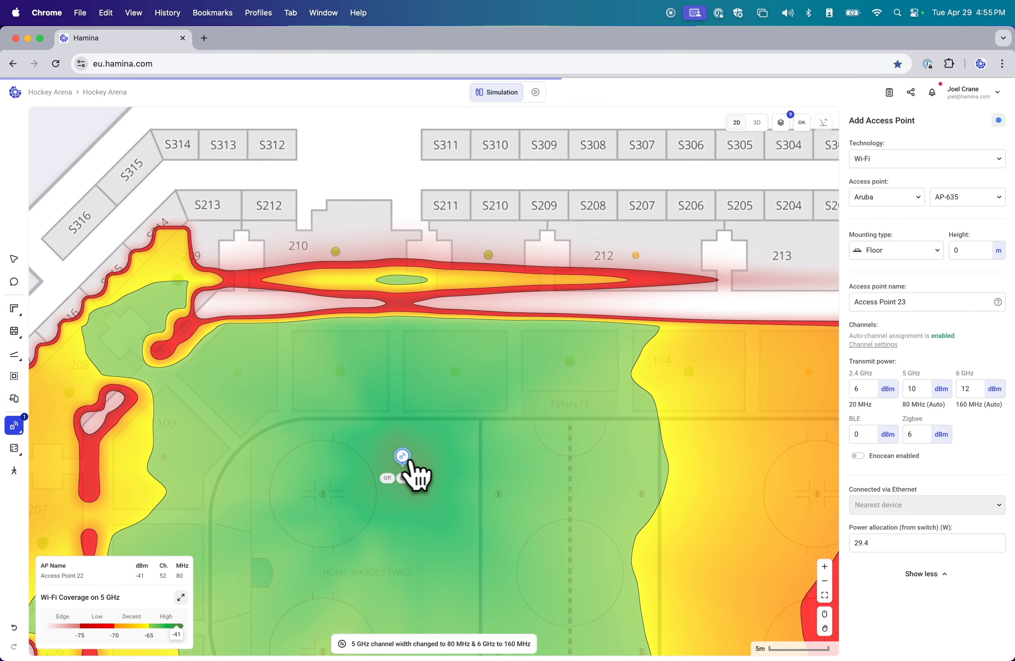
left_click_drag(408, 418, 413, 431)
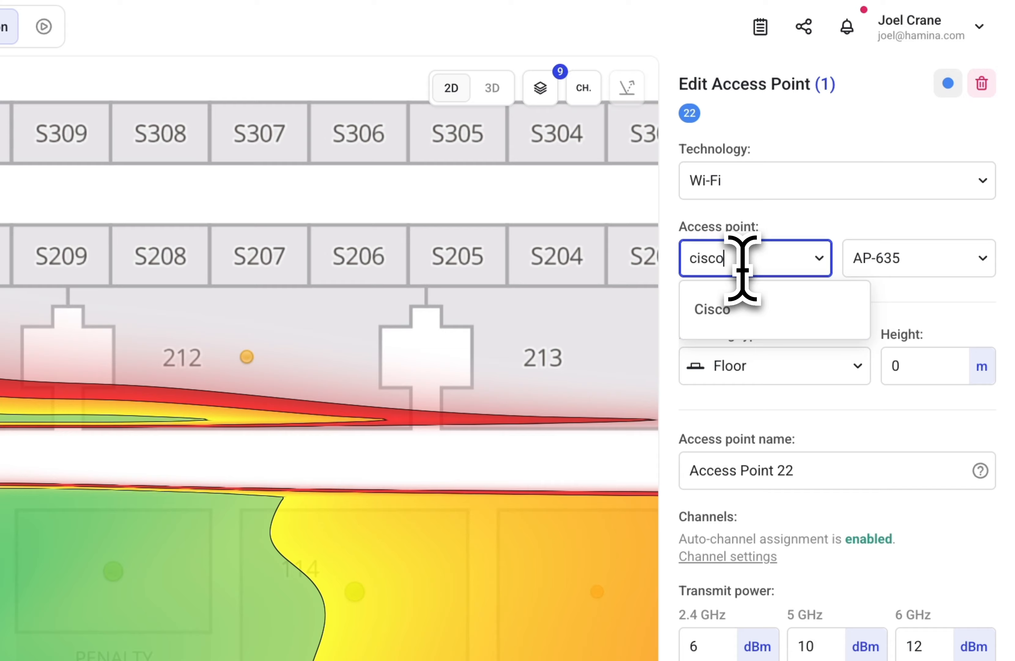
- Change the new access point's vendor to Cisco and preview the antenna patterns of the 9166 models, including the 9166D1
left_click(741, 324)
left_click(879, 259)
type("9166")
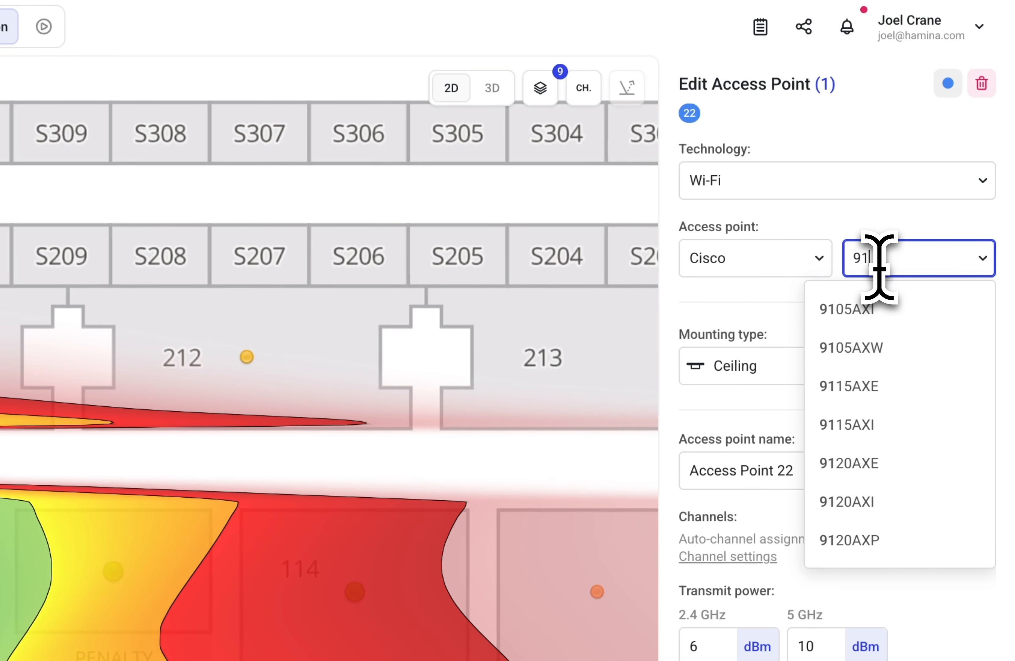
mouse_move(899, 315)
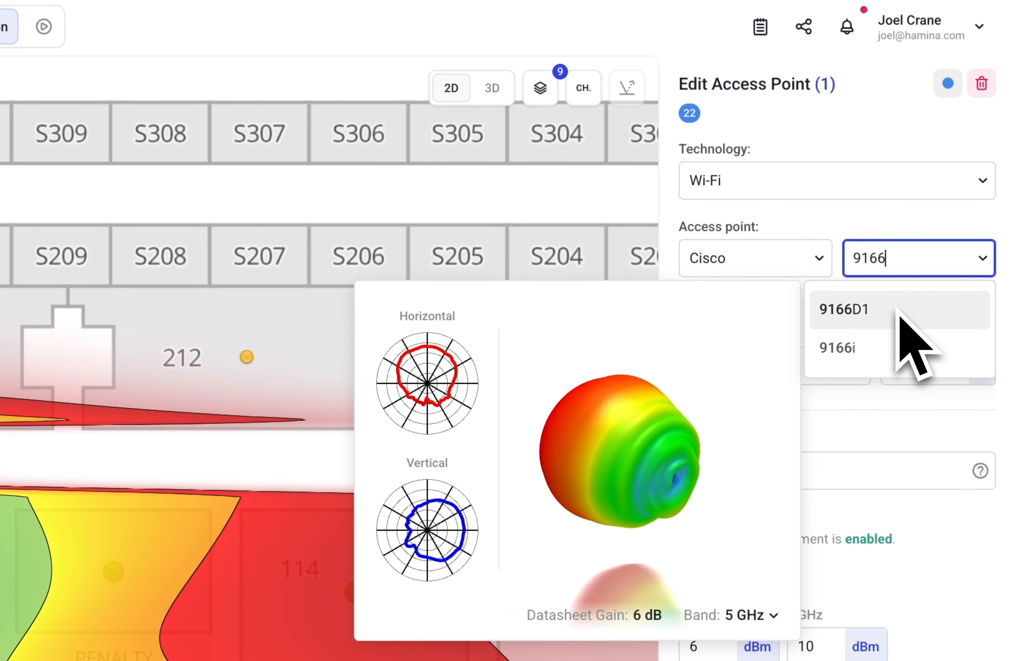
mouse_move(686, 455)
left_mouse_down()
mouse_move(573, 363)
mouse_move(705, 451)
mouse_move(760, 365)
mouse_move(582, 420)
mouse_move(580, 431)
mouse_move(600, 442)
mouse_move(680, 441)
left_mouse_up()
mouse_move(856, 350)
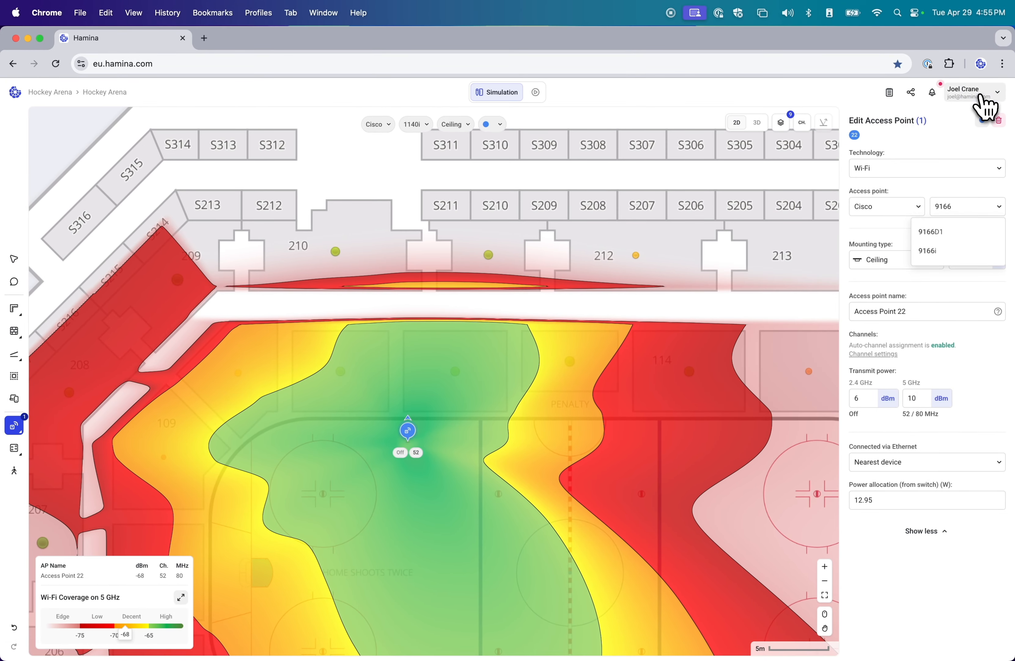
- Check the internal antenna pattern viewer option in the account preferences and return to the floor plan
left_click(973, 92)
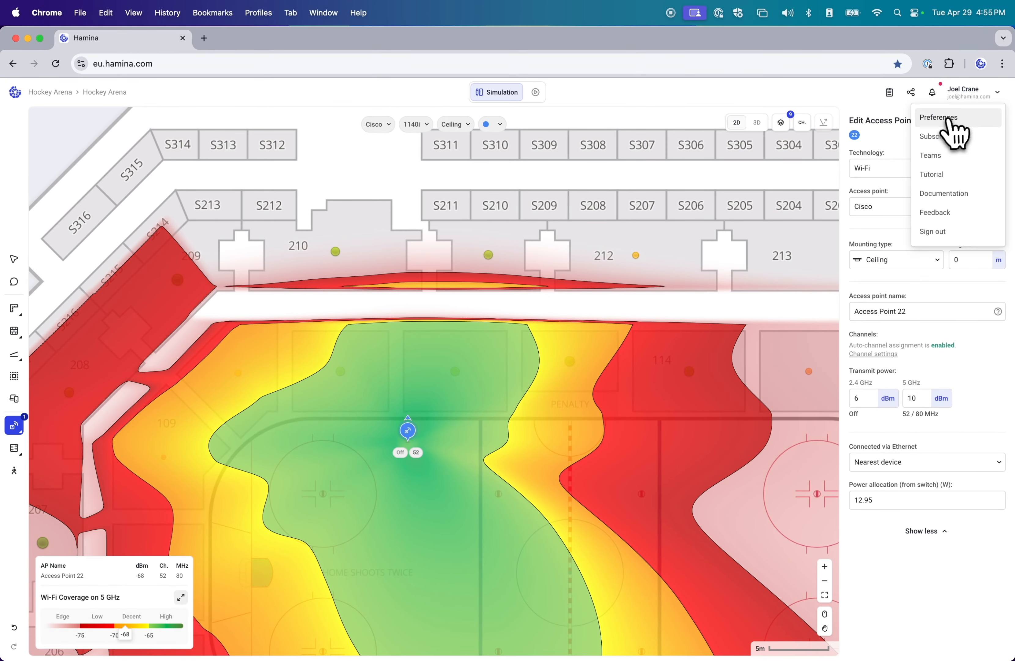
left_click(939, 117)
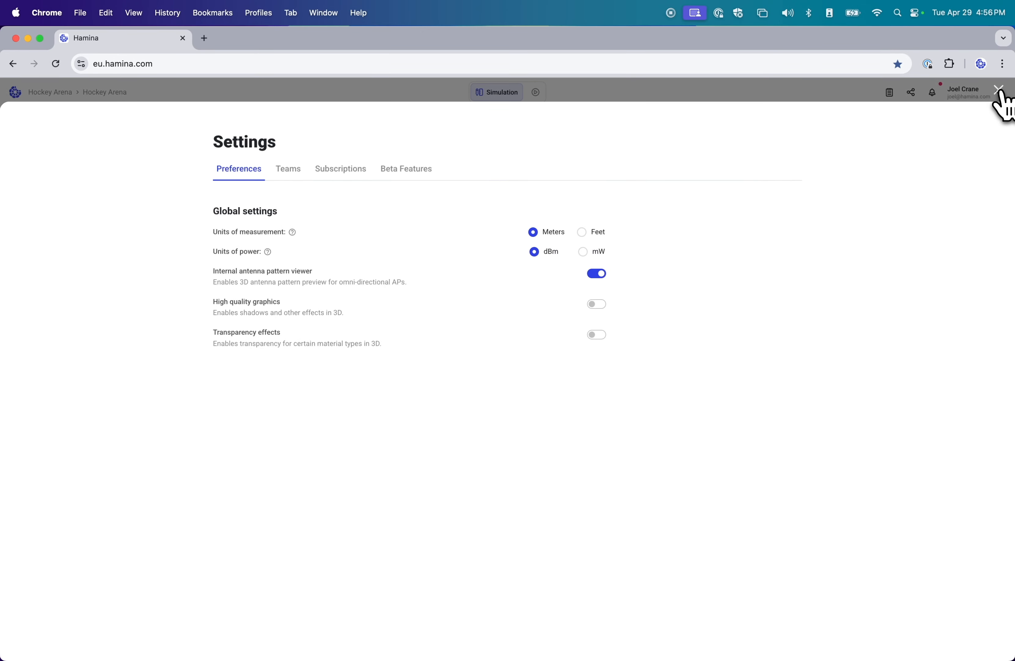
left_click(999, 90)
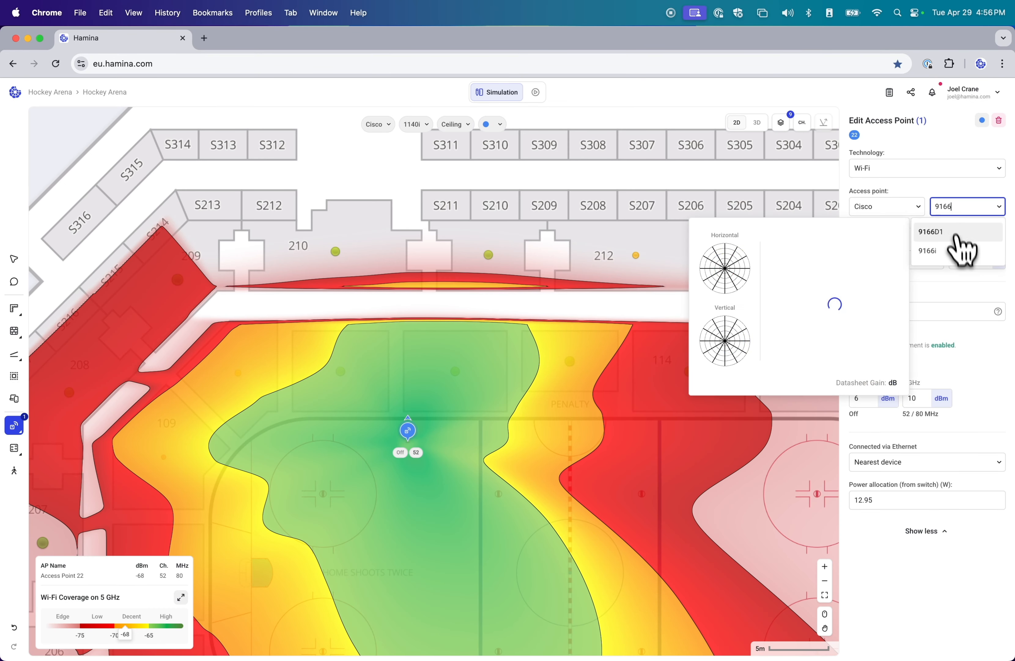
- Change the access point's model to the Cisco 9166D1, with a 12 m mounting height and a 45° downtilt
left_click(958, 229)
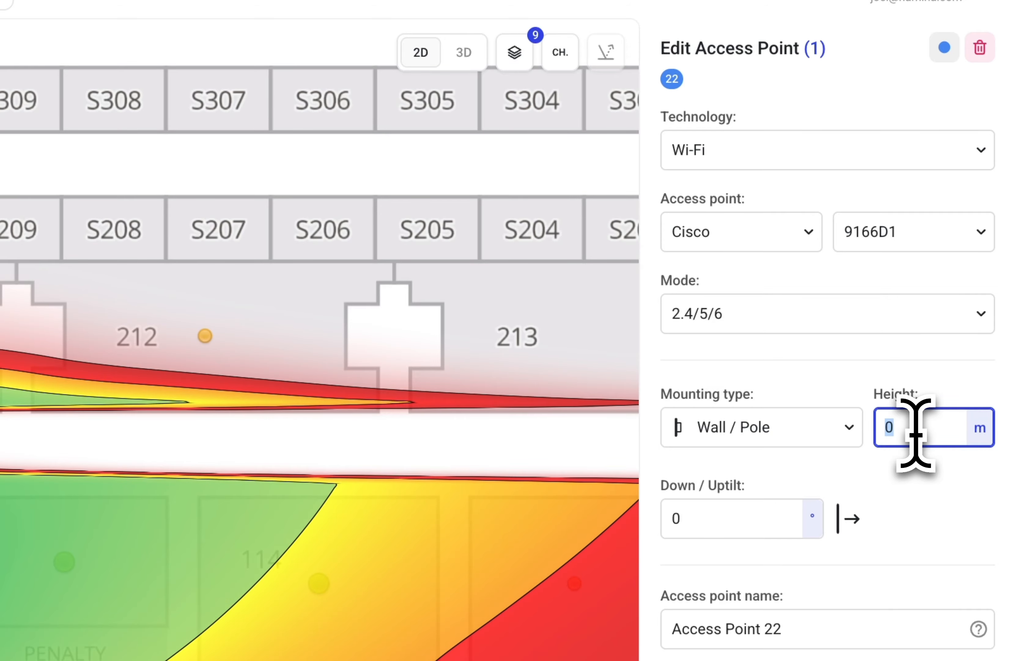
key("Return")
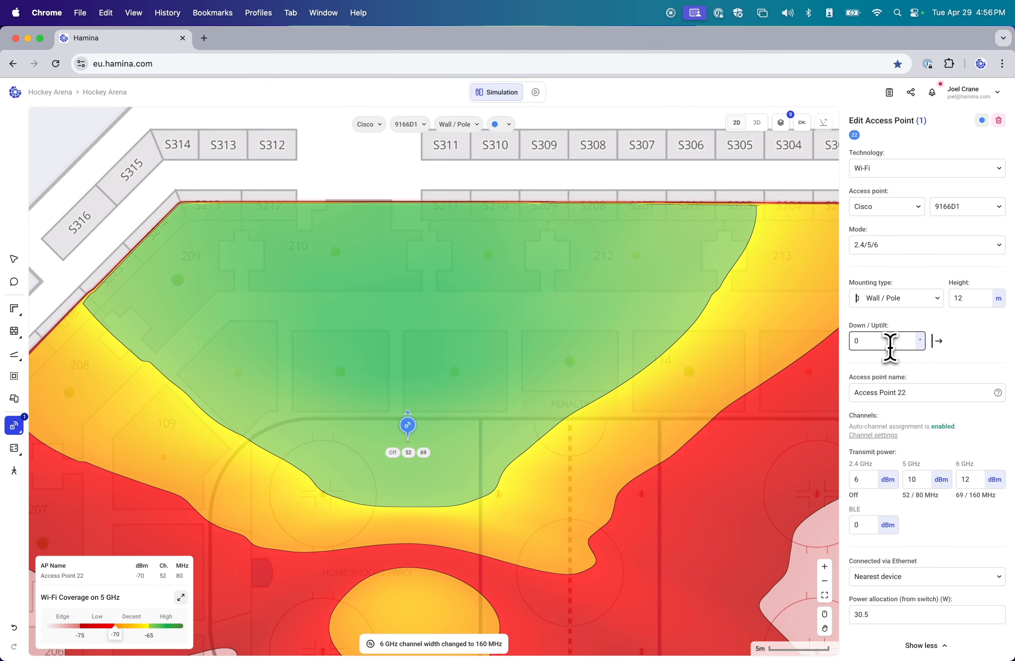
left_click(889, 347)
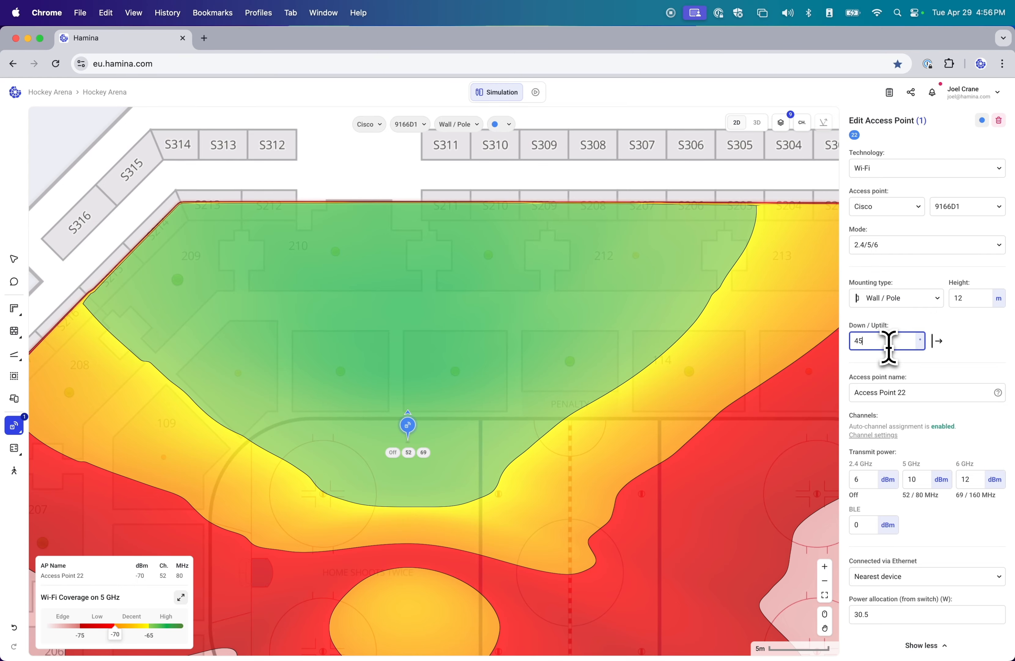
type("45")
key("Return")
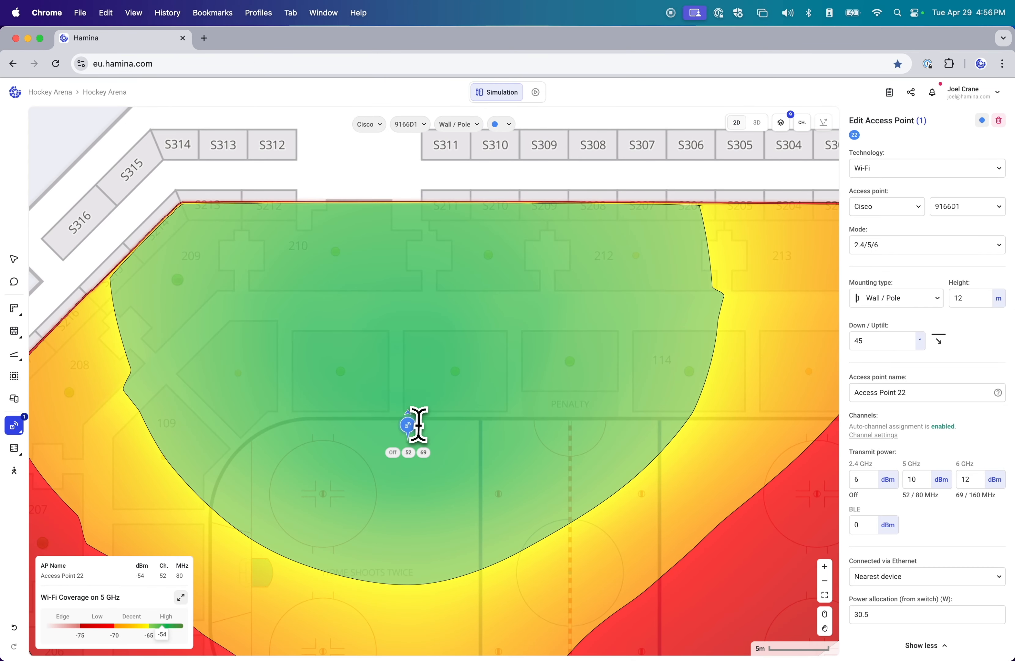
- Show the capacity layer on the arena floor plan
left_click(802, 123)
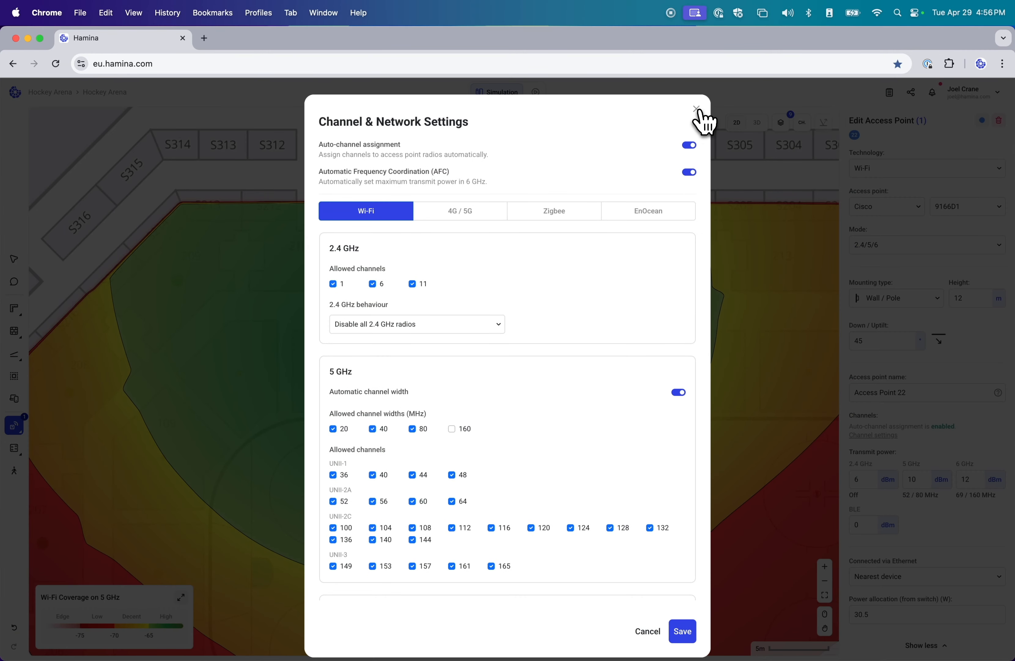
left_click(697, 110)
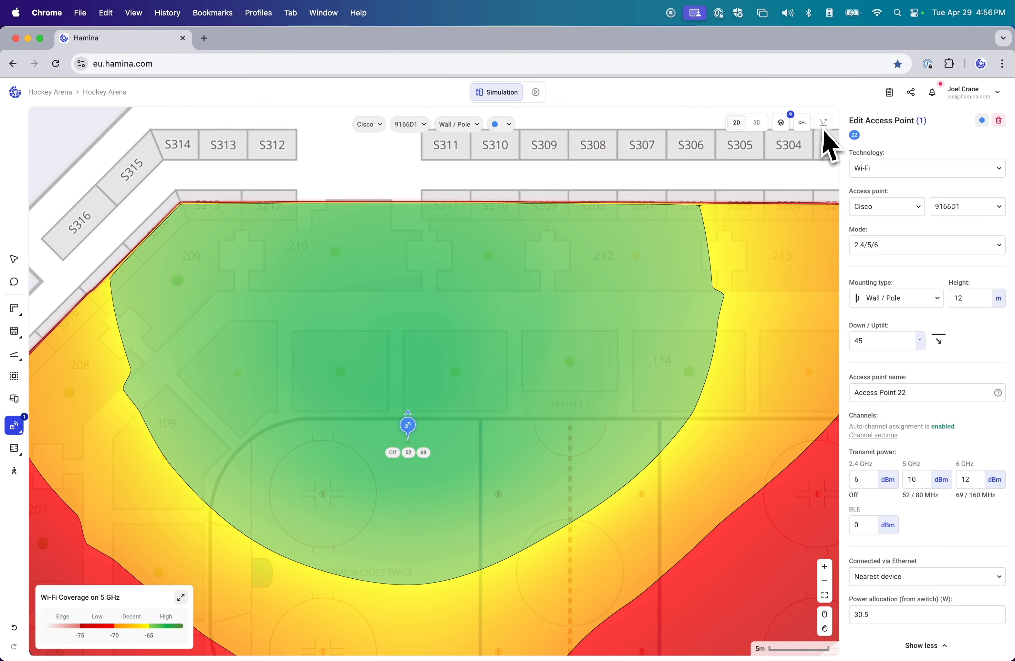
left_click(781, 124)
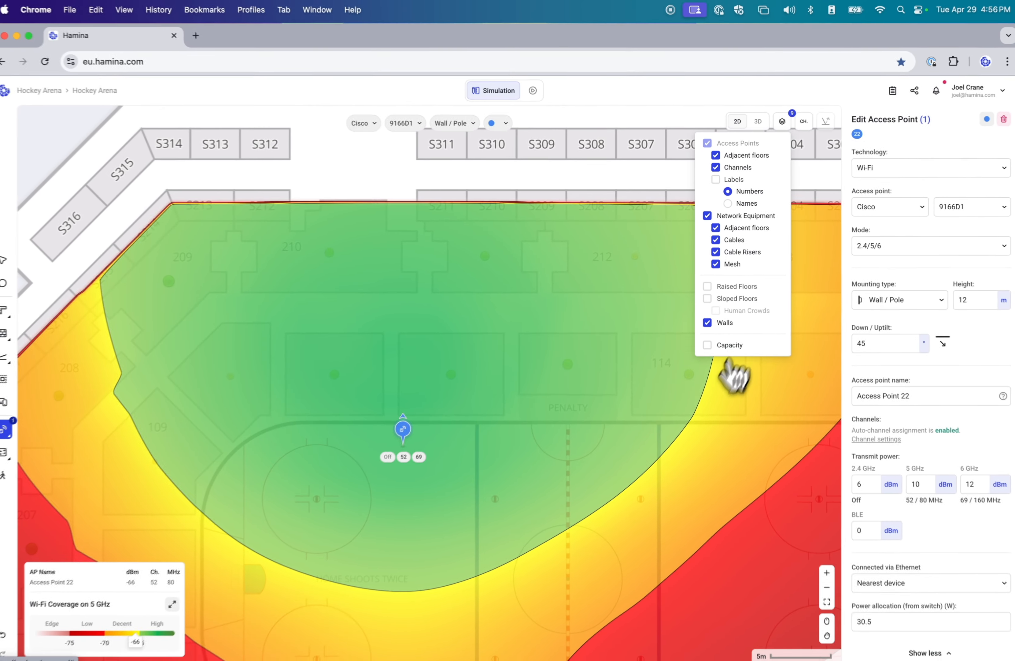
left_click(729, 345)
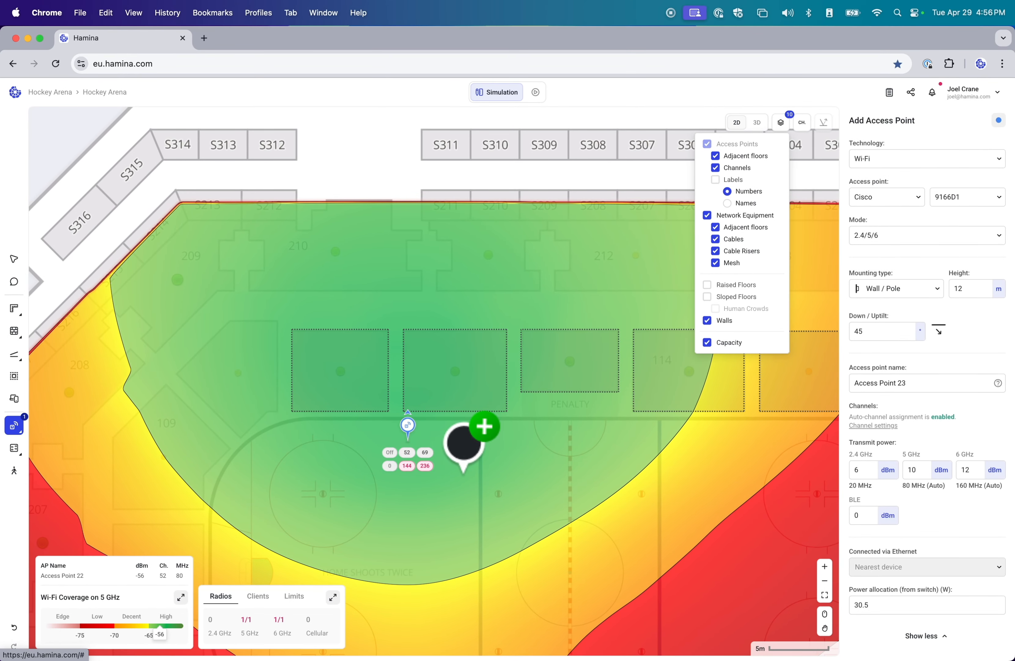
- Place four more 9166D1 access points in a row along the rink's upper edge, below the remaining lower seating blocks
scroll(484, 450, "right", 3)
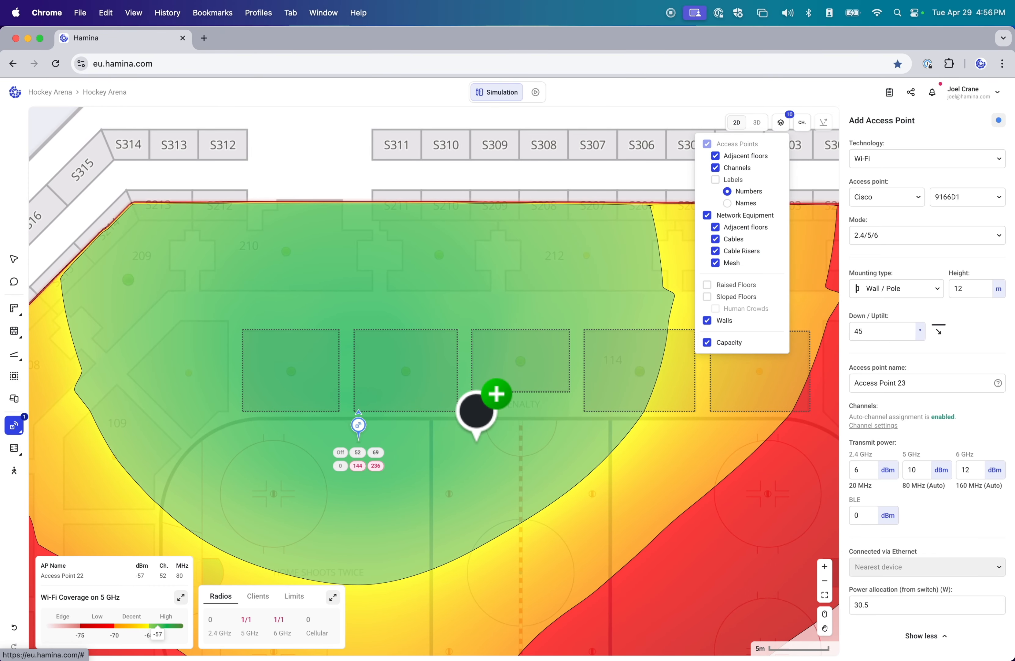
left_click(471, 418)
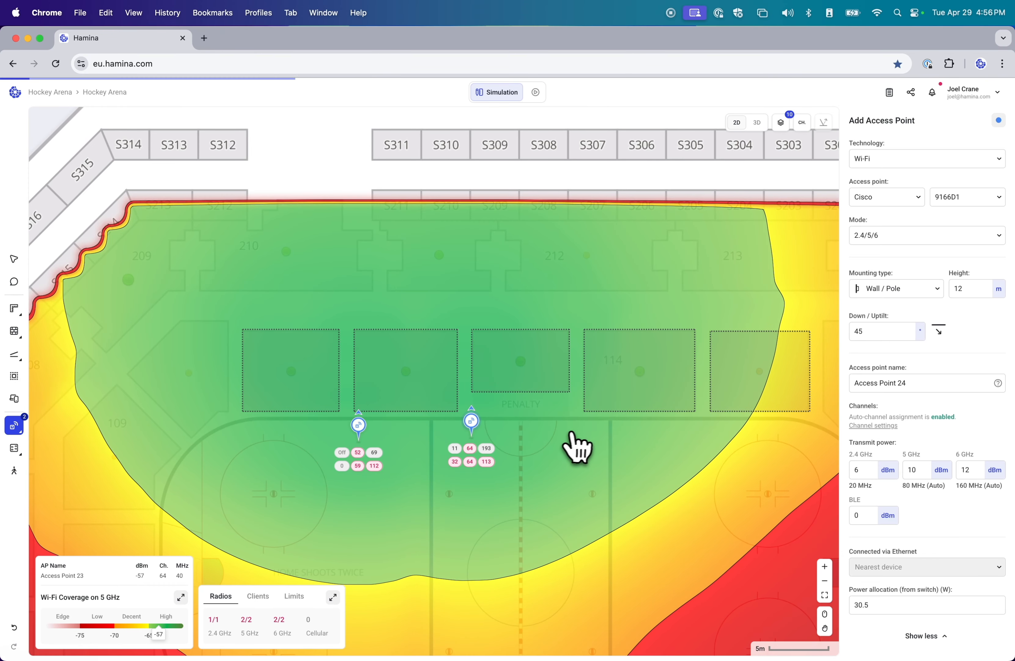
left_click(565, 418)
left_click(668, 417)
left_click(755, 417)
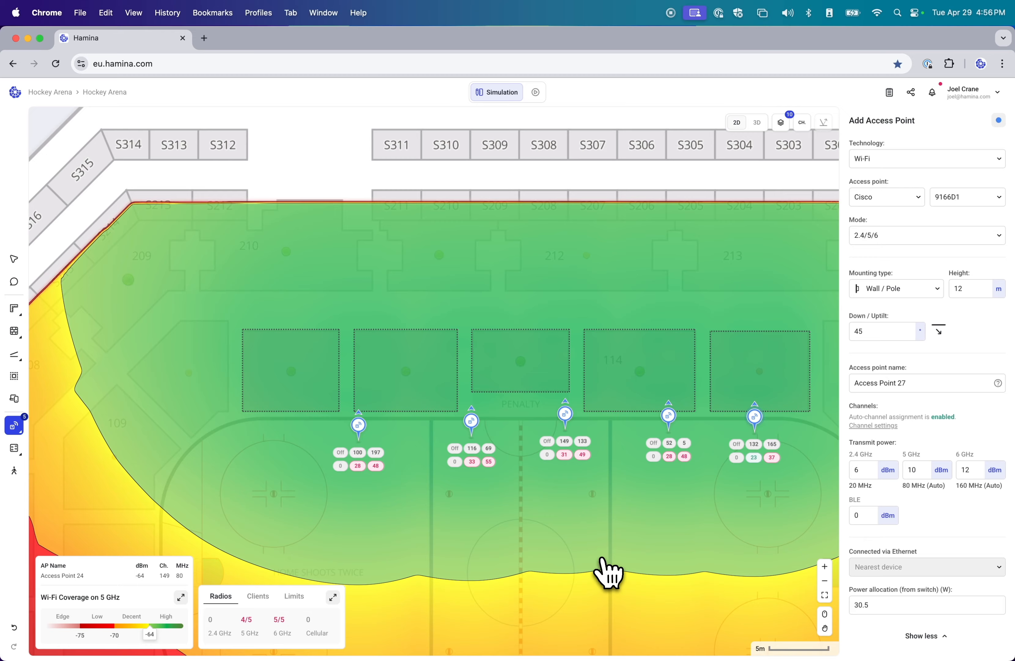
- Select everything on the floor plan, narrow the selection to the access points, and delete all five
left_click(14, 258)
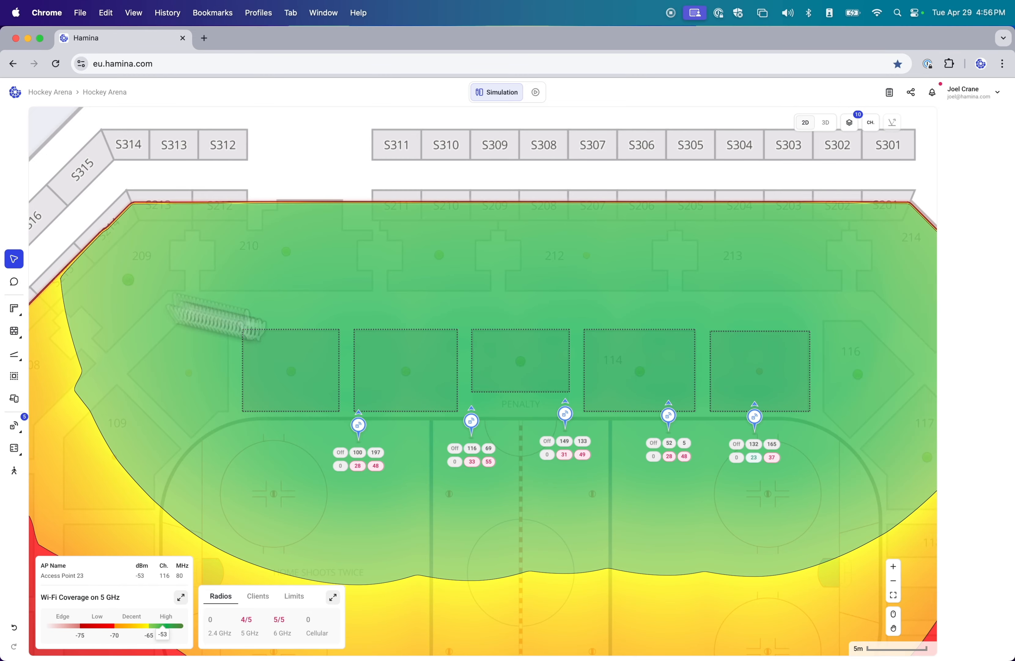
key("super+a")
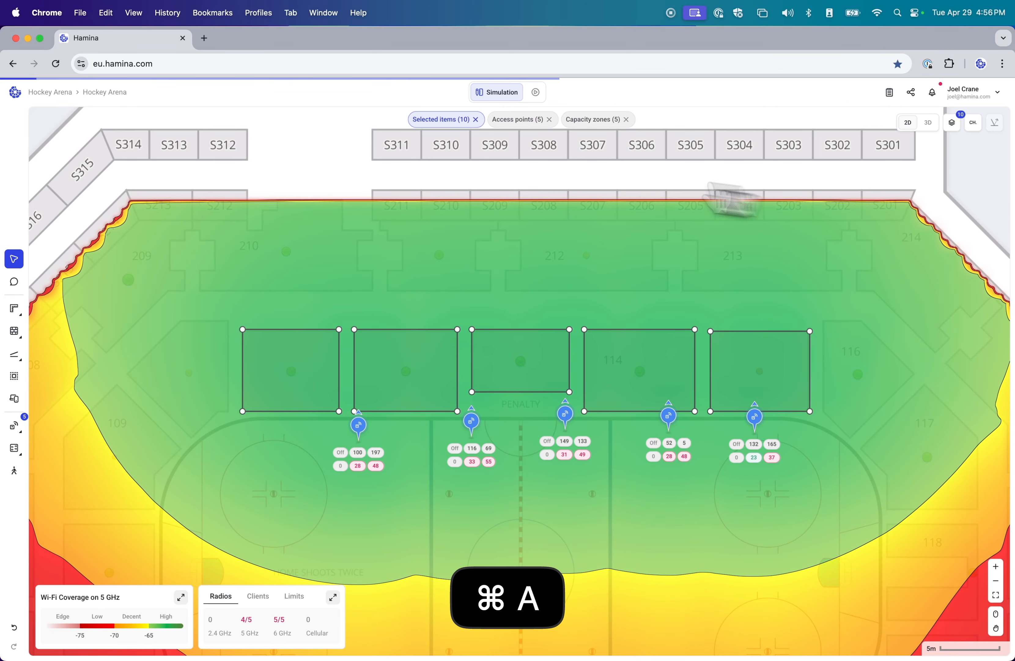
left_click(518, 121)
key("BackSpace")
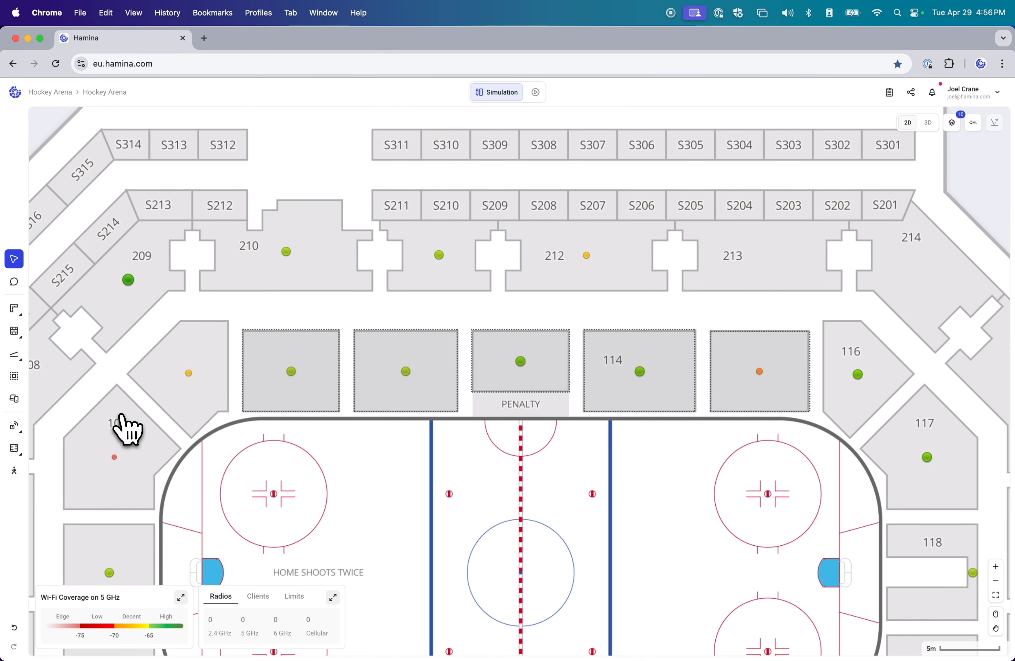
- Place one Cisco 9166D1 access point on the nearer blue line, below the second lower seating block
left_click(14, 426)
left_click(68, 423)
left_click(433, 472)
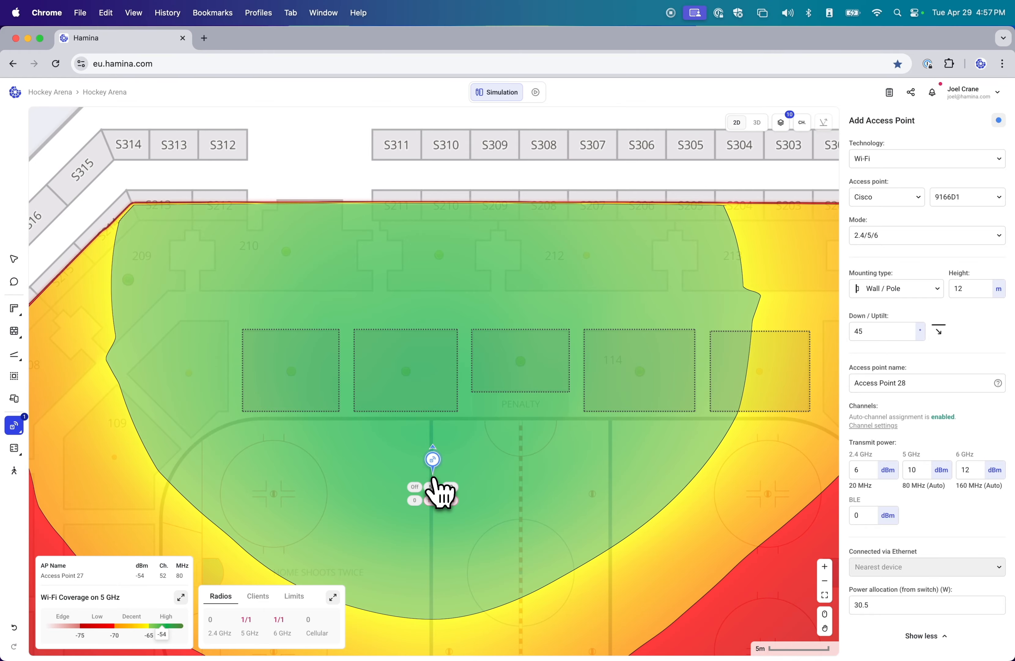
- Select the new access point and change it to a Juniper AP45E
left_click(432, 466)
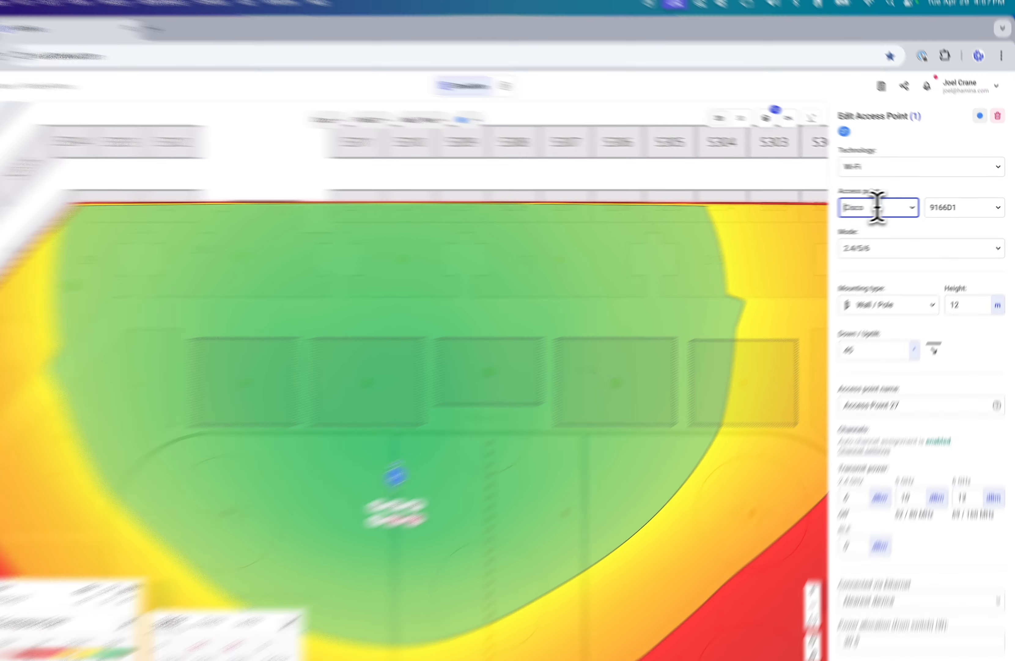
left_click(886, 197)
type("jun")
left_click(770, 283)
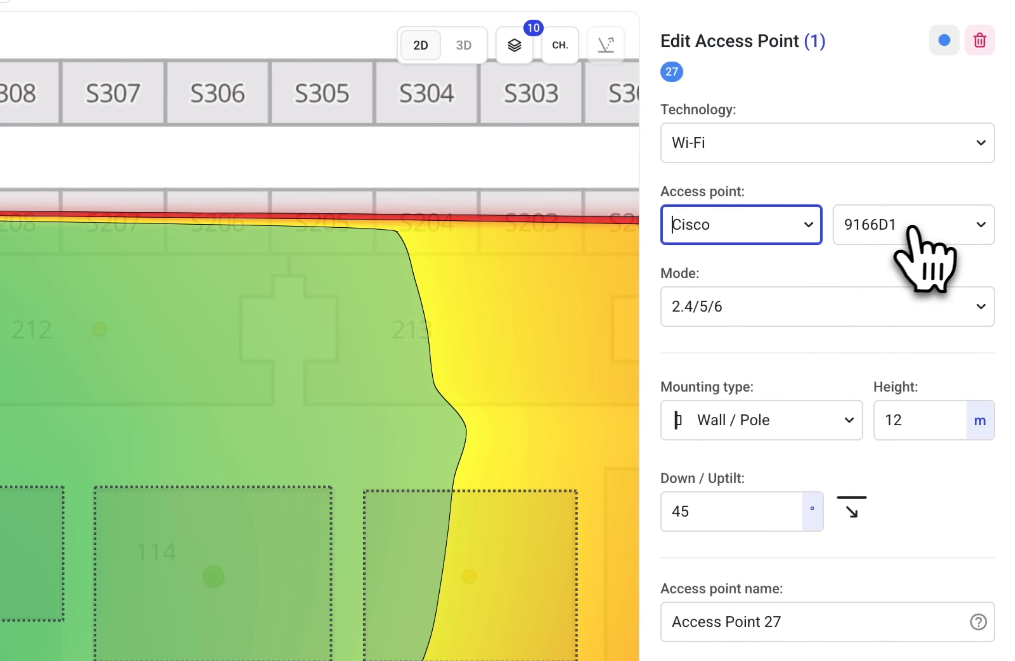
left_click(914, 231)
scroll(918, 469, "down", 5)
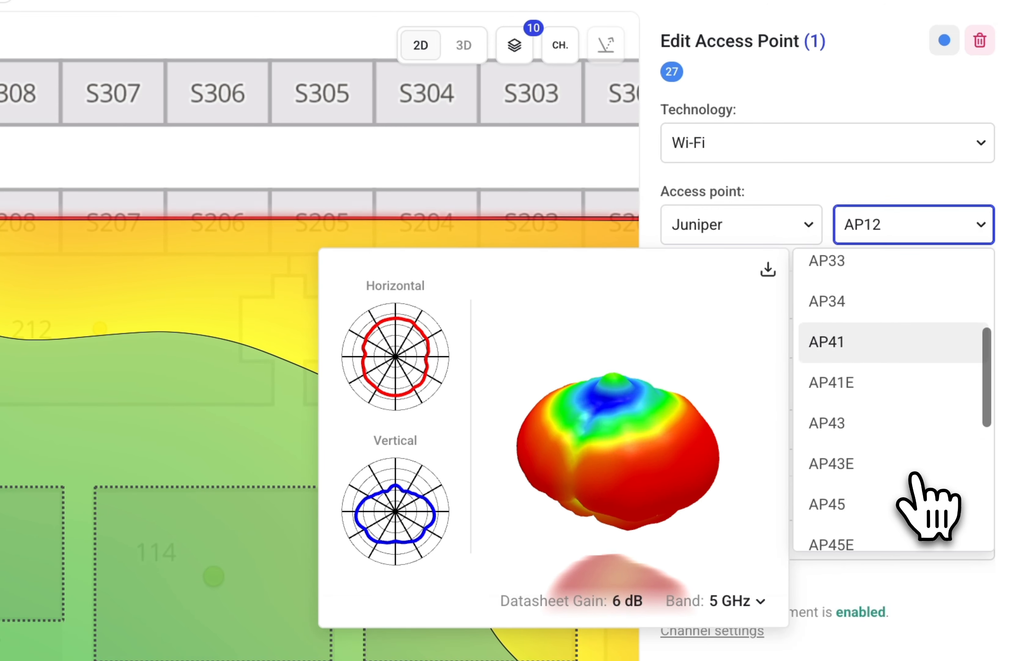
scroll(890, 433, "down", 3)
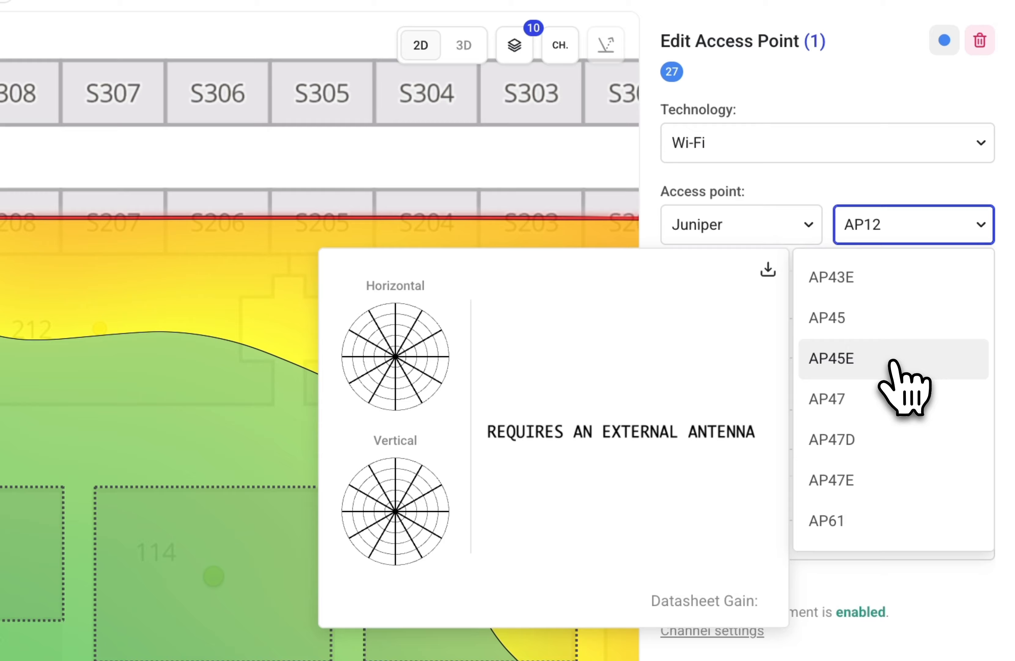
left_click(890, 368)
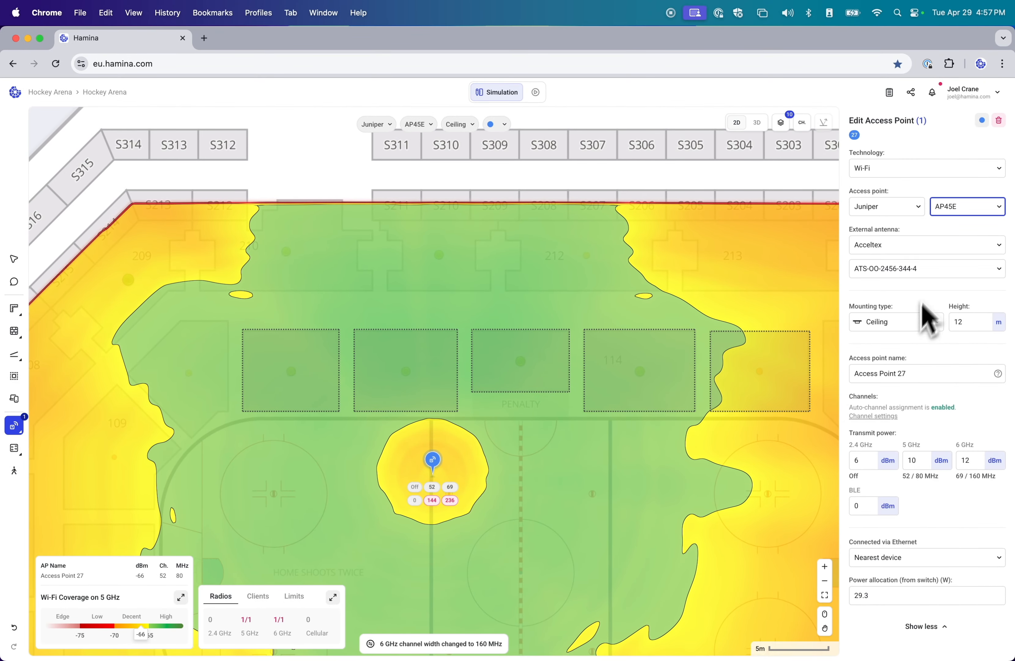
- Compare the Acceltex antenna patterns and assign the ATS-OP-2456-477-10MPC-36 as the access point's external antenna
left_click(922, 273)
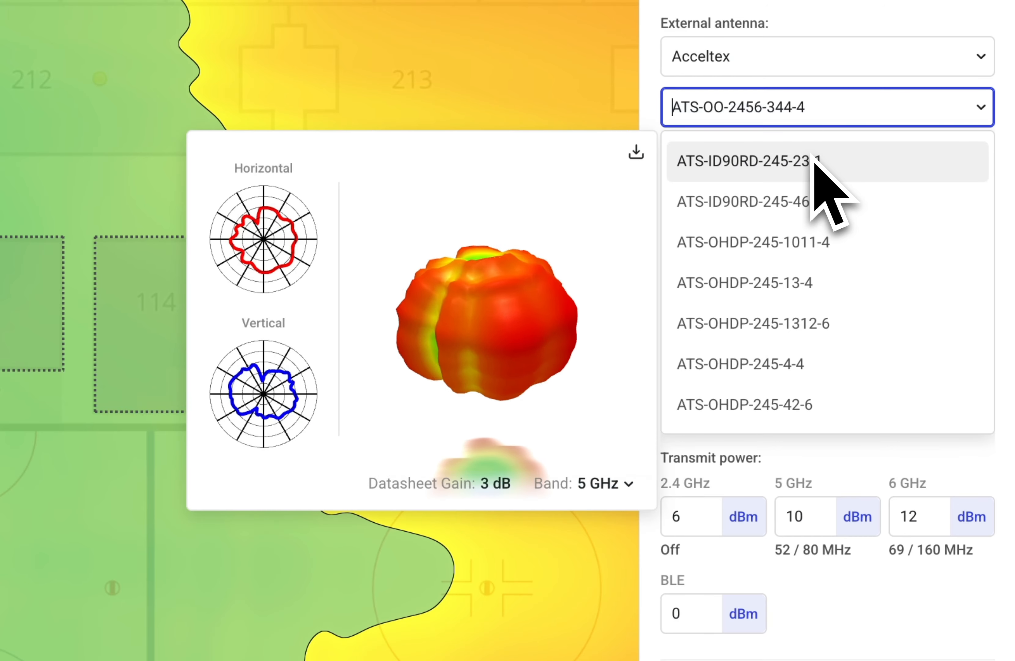
left_click(840, 62)
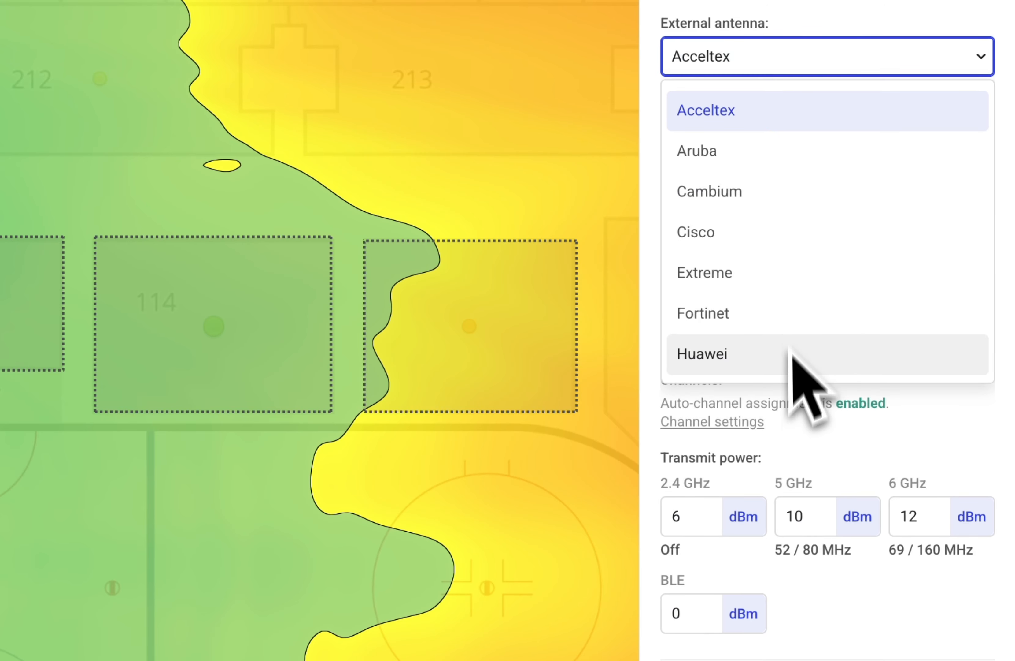
left_click(854, 54)
left_click(817, 111)
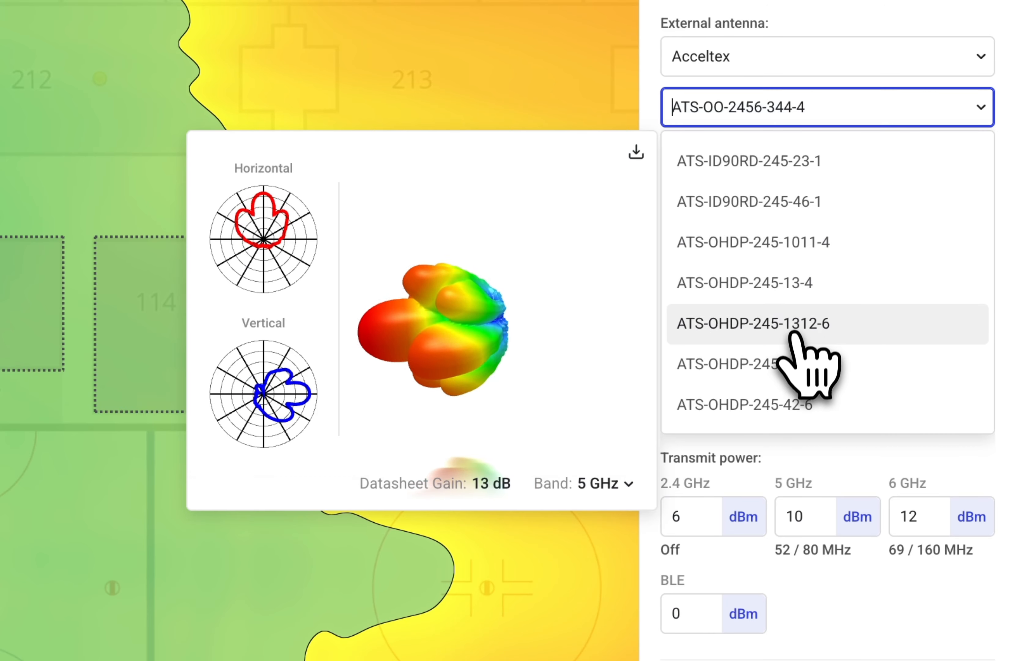
scroll(798, 348, "down", 1)
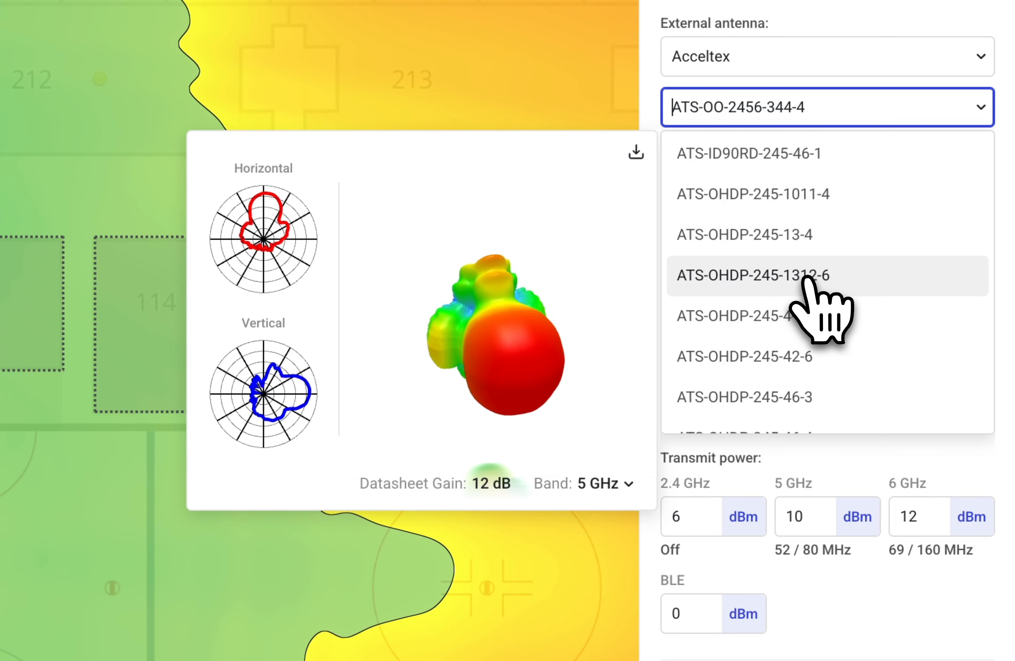
scroll(806, 300, "down", 3)
scroll(817, 351, "down", 4)
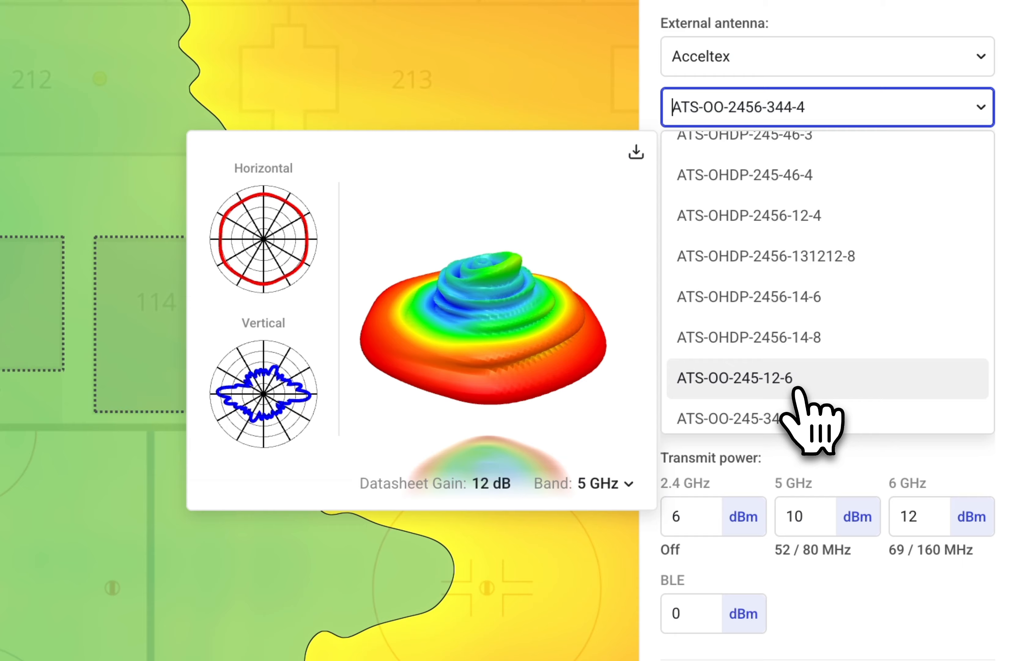
scroll(797, 414, "down", 10)
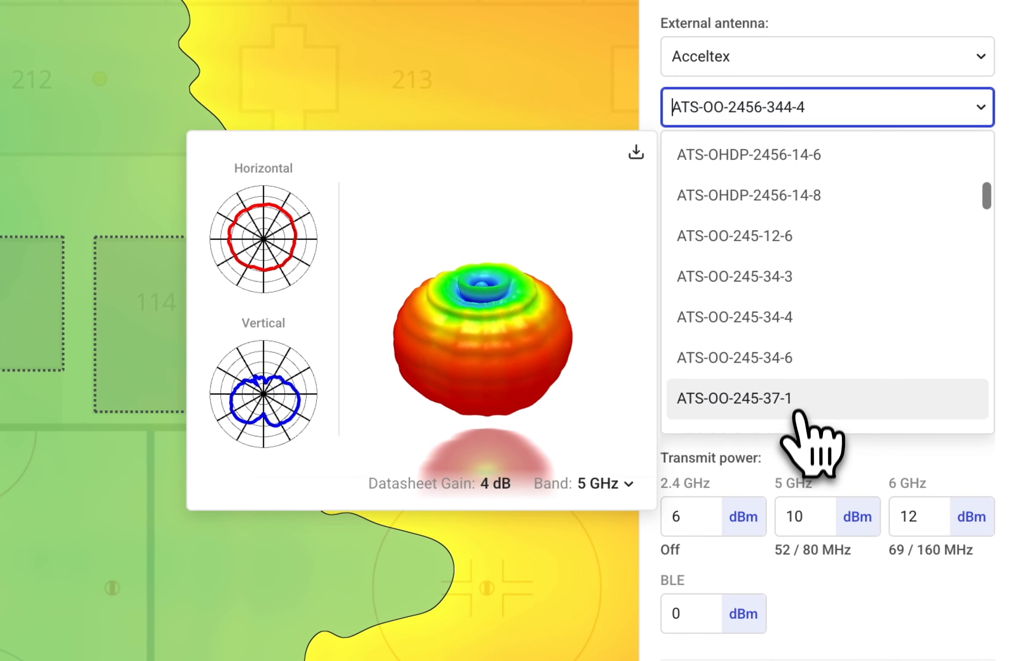
scroll(808, 369, "up", 2)
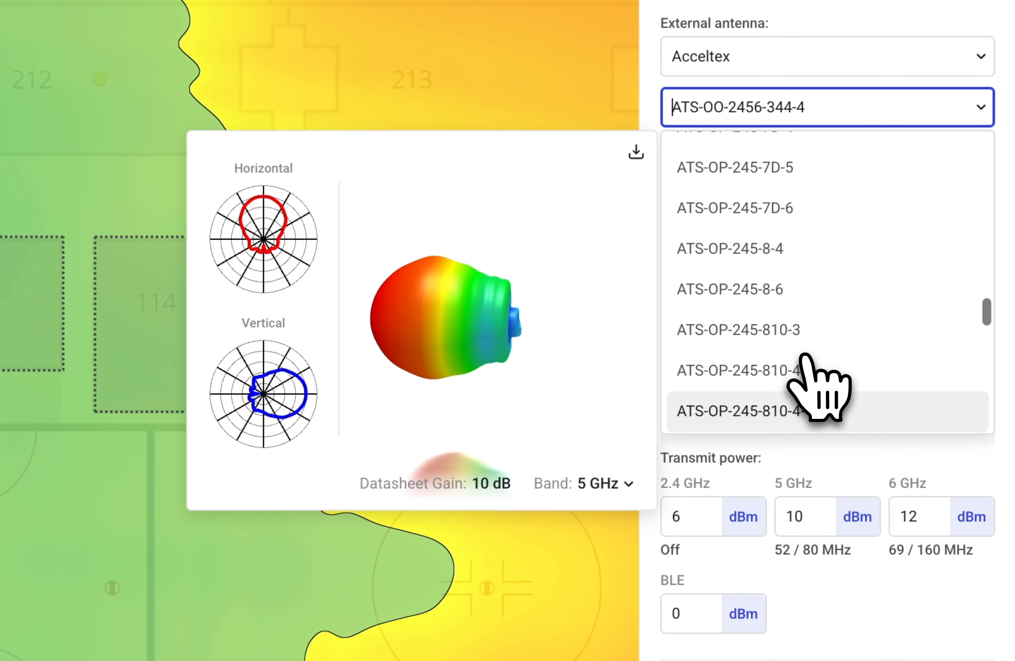
scroll(817, 343, "down", 6)
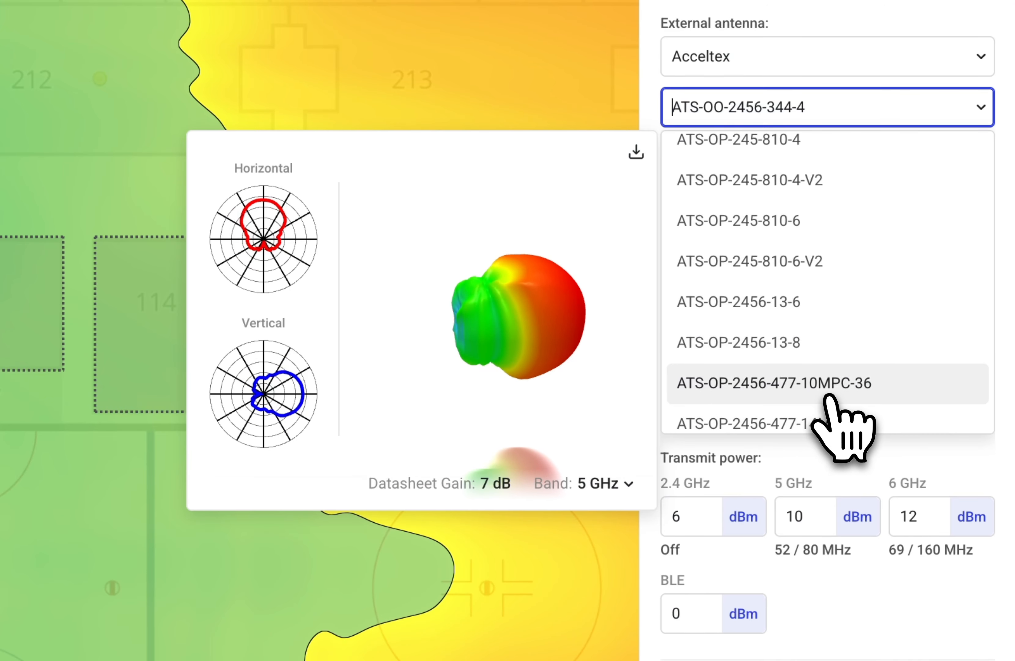
scroll(834, 429, "down", 3)
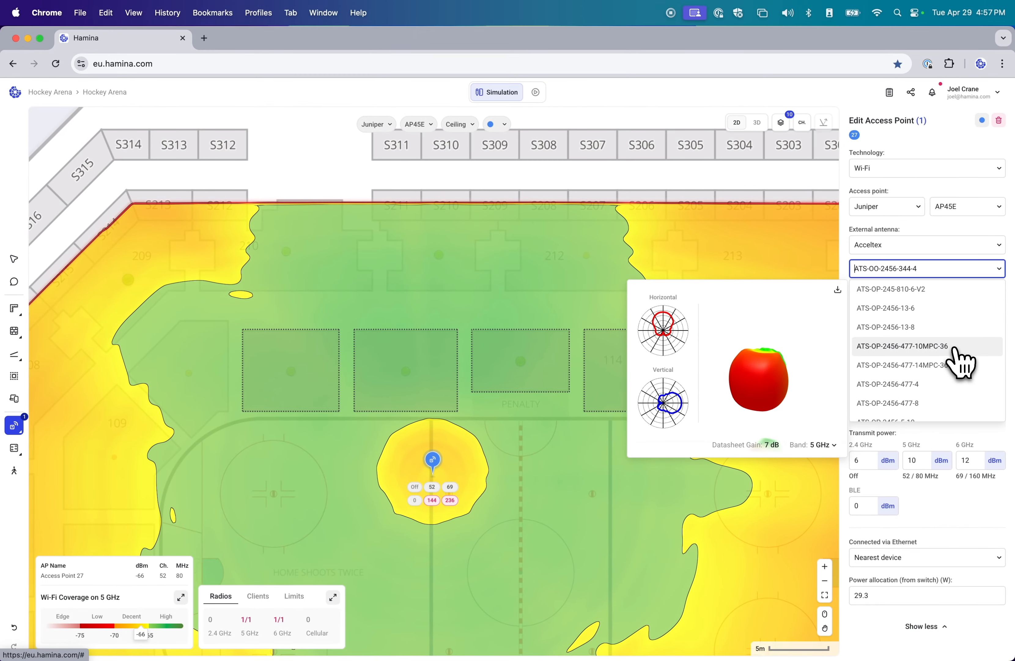
left_click(955, 349)
- Set the access point's downtilt to 45° and reposition it at the rink edge directly below the first lower seating block's capacity zone
mouse_move(434, 471)
left_mouse_down()
mouse_move(322, 515)
mouse_move(359, 500)
left_mouse_up()
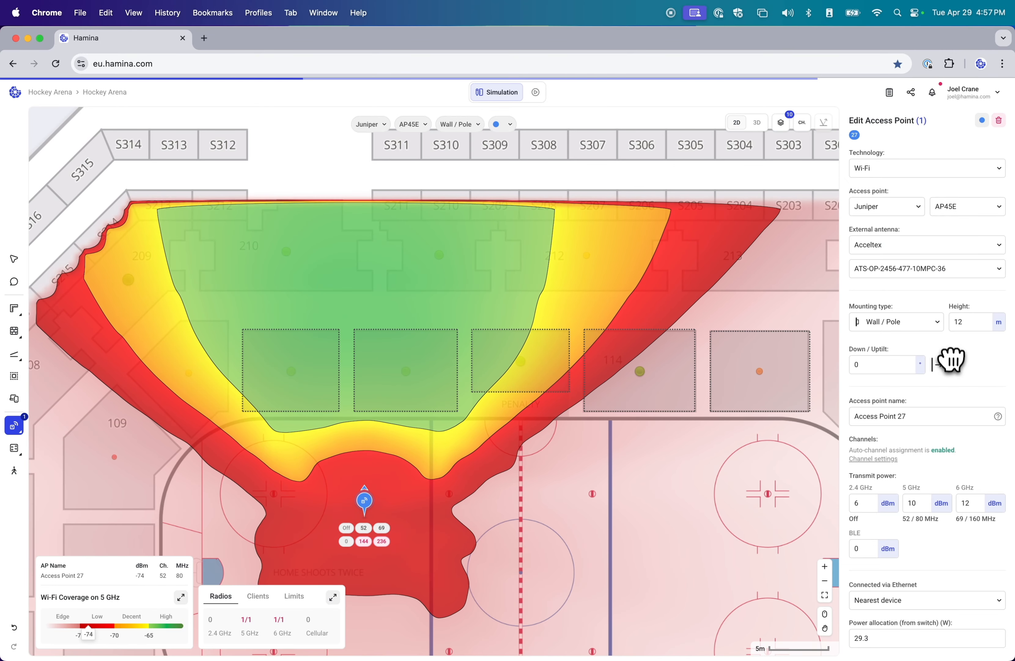
key("Return")
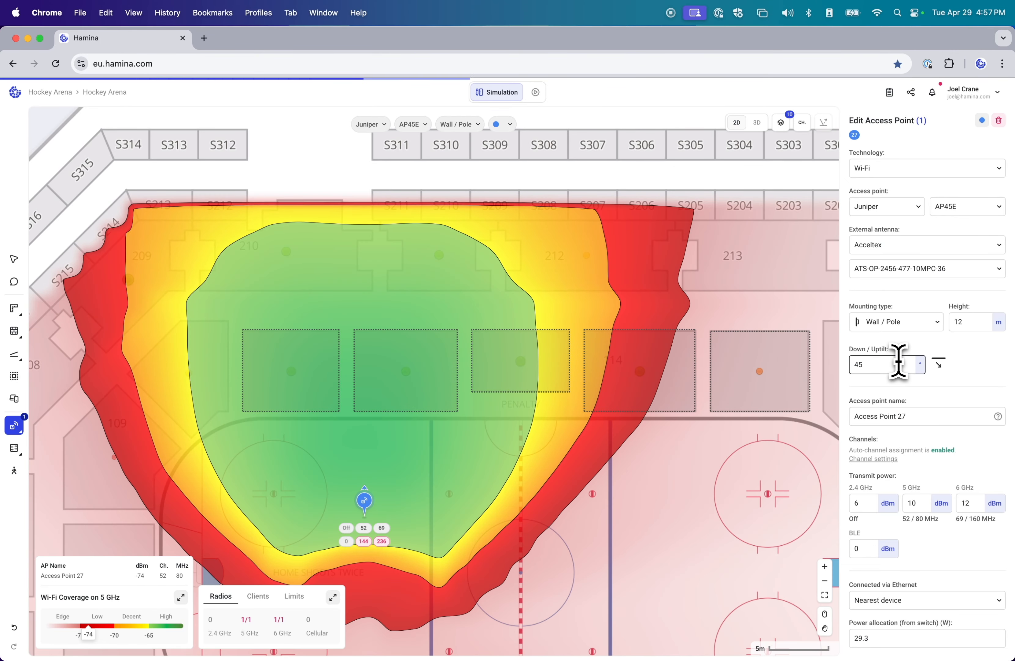
left_click_drag(366, 501, 292, 412)
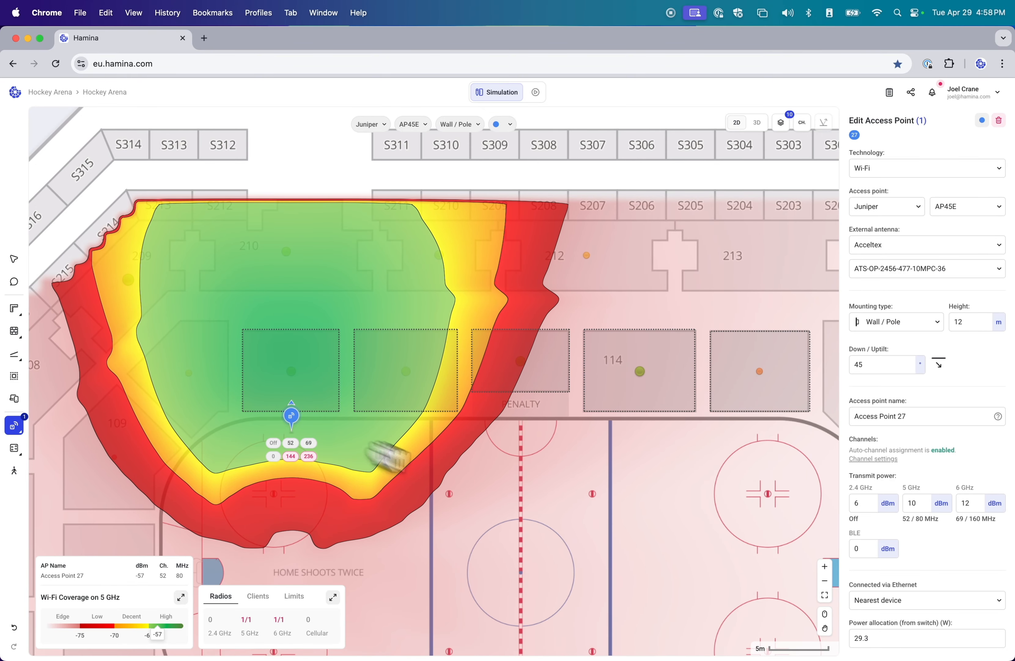
- Place a second Juniper AP45E access point on the ice just below the penalty box, slightly right of the centre line
left_click(558, 470)
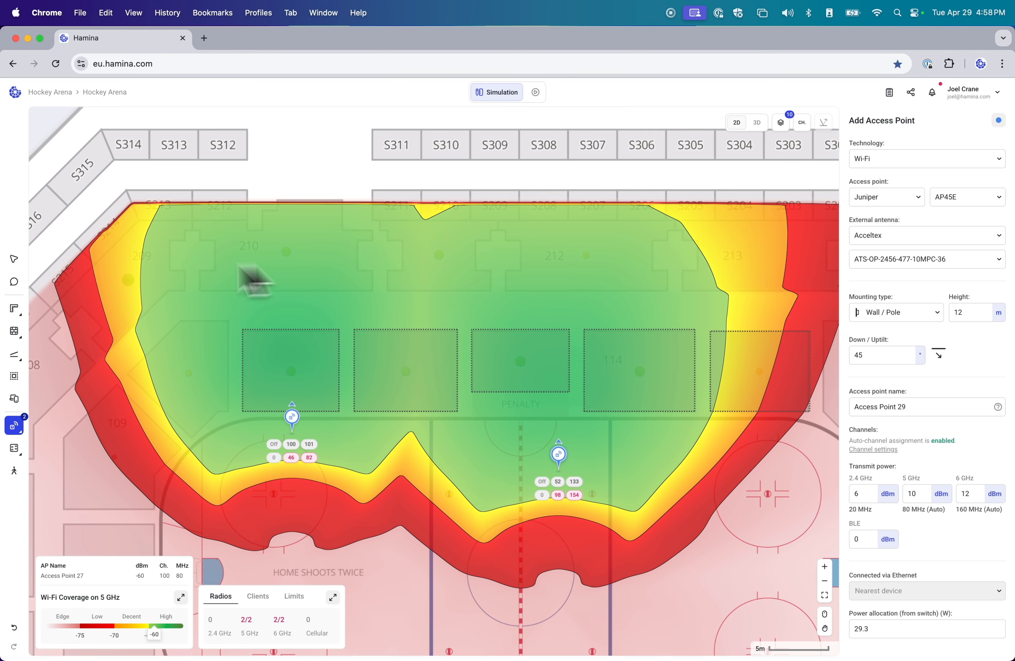
left_click(12, 261)
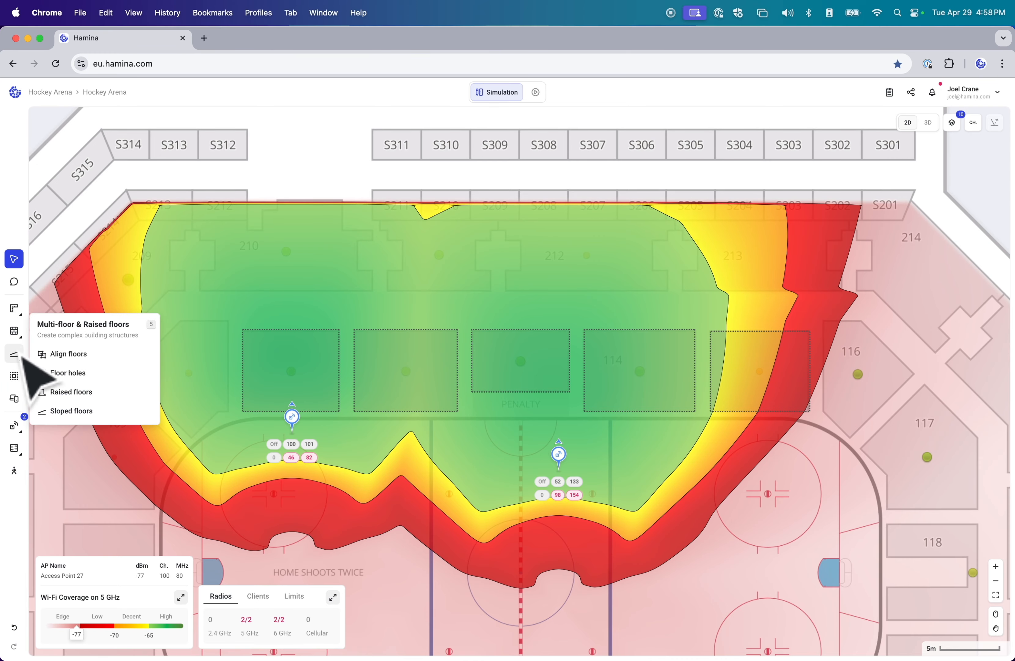
- Draw four rectangular capacity zones with 40 iPhones and 40 Android phones each over the upper seating blocks from 210 to 213
left_click(69, 399)
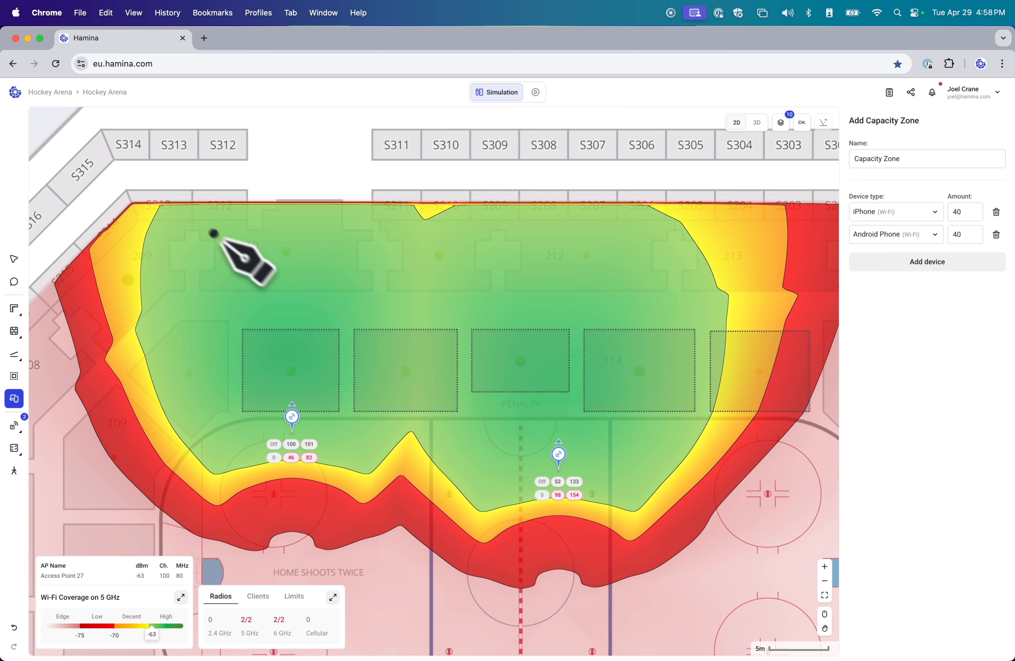
left_click_drag(191, 219, 374, 290)
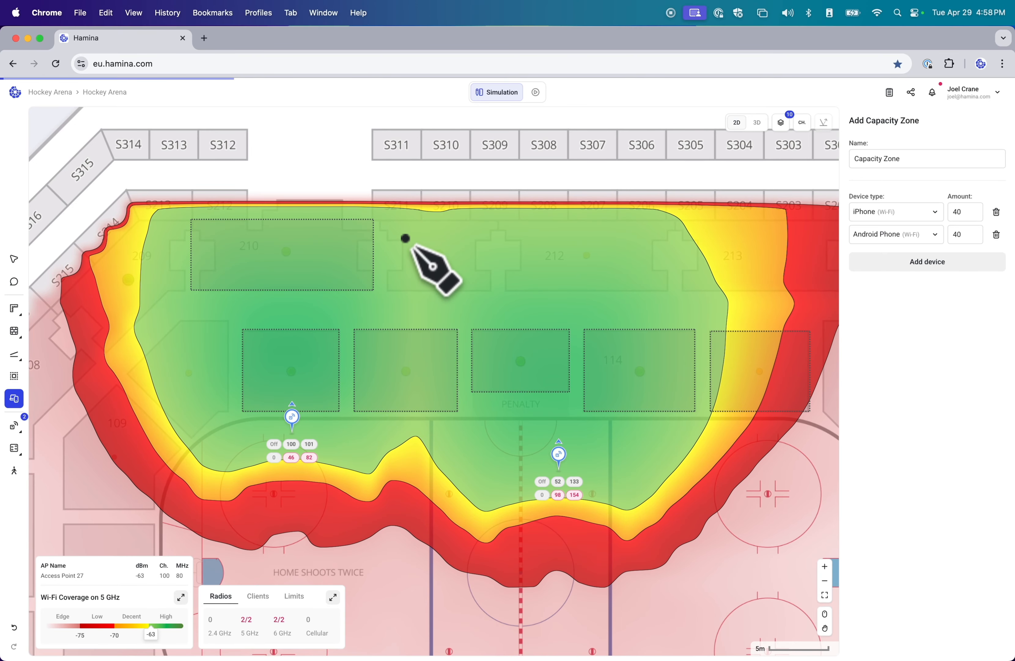
left_click_drag(393, 220, 490, 290)
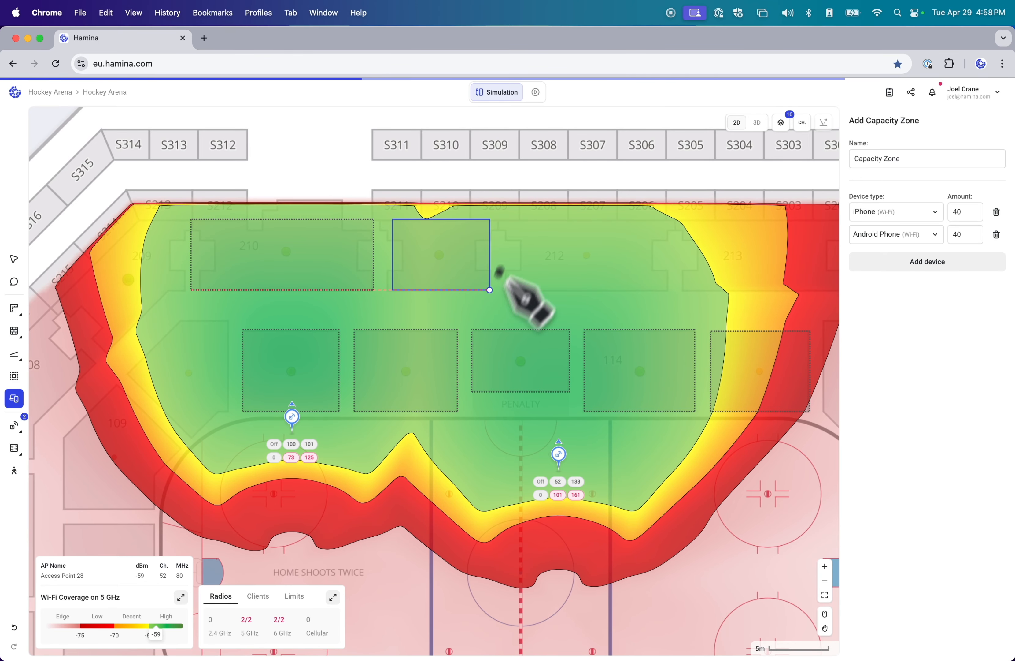
left_click_drag(510, 221, 672, 295)
scroll(671, 295, "right", 2)
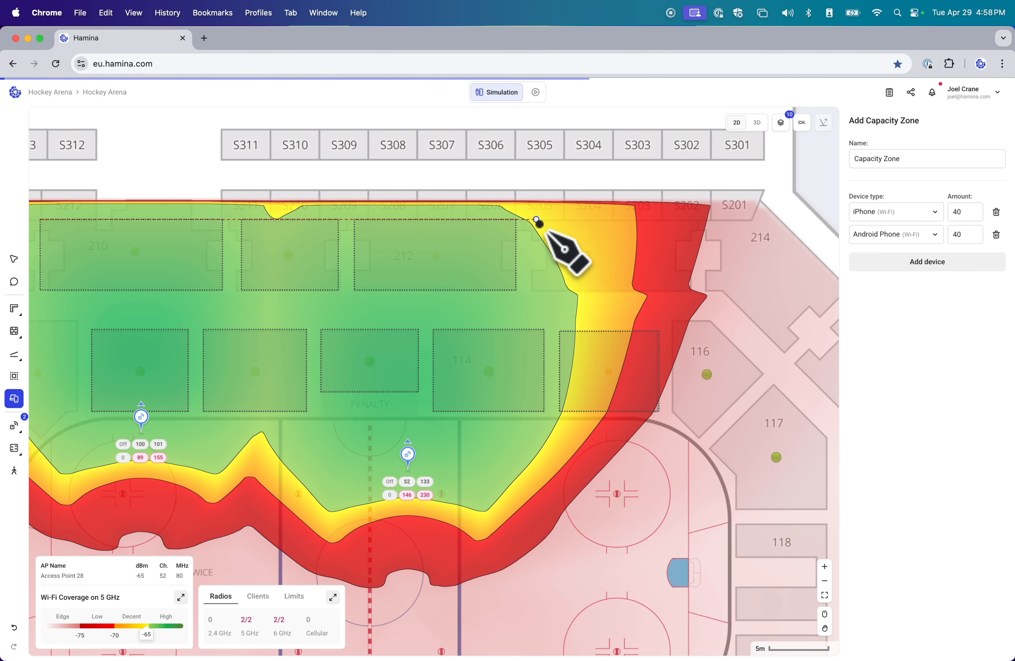
left_click_drag(536, 219, 692, 291)
scroll(431, 351, "left", 2)
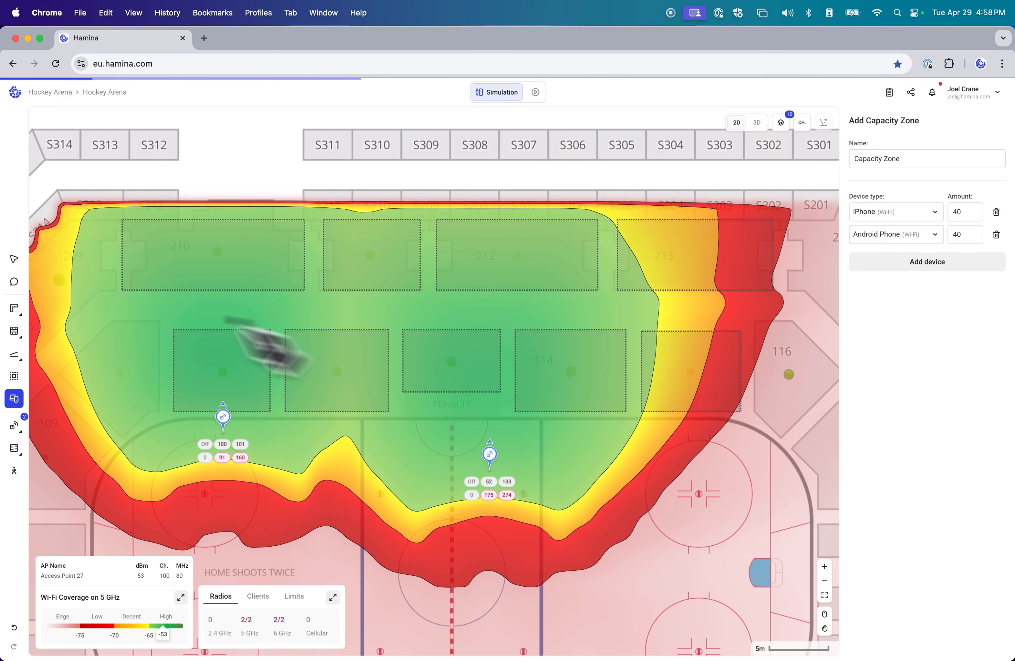
- Set the narrow upper capacity zone between blocks 210 and 212 to 25 iPhones and 25 Android phones
left_click(14, 259)
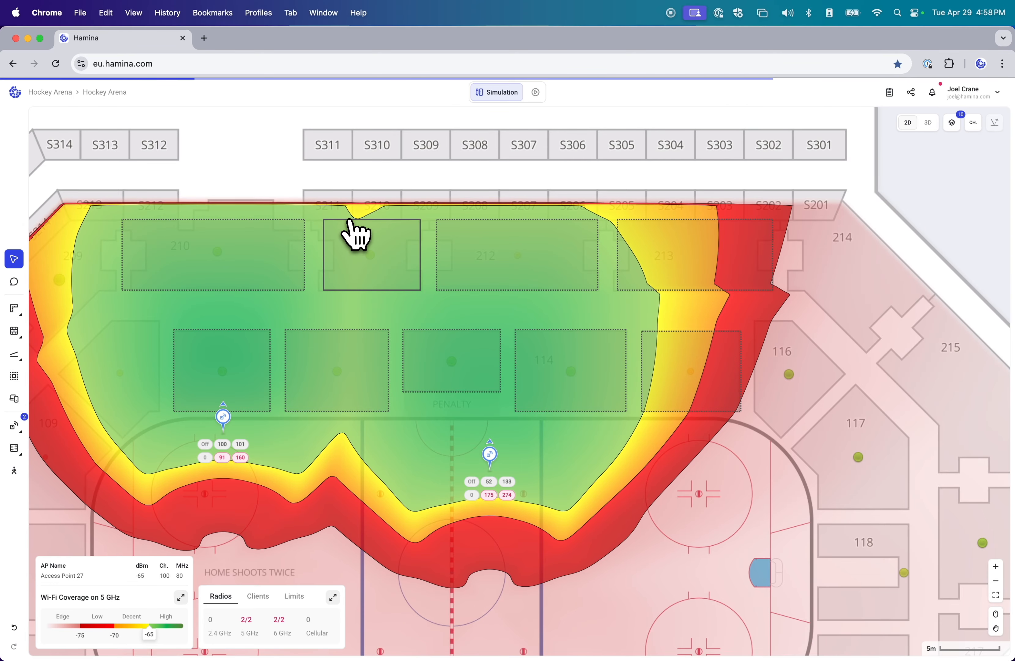
left_click(356, 233)
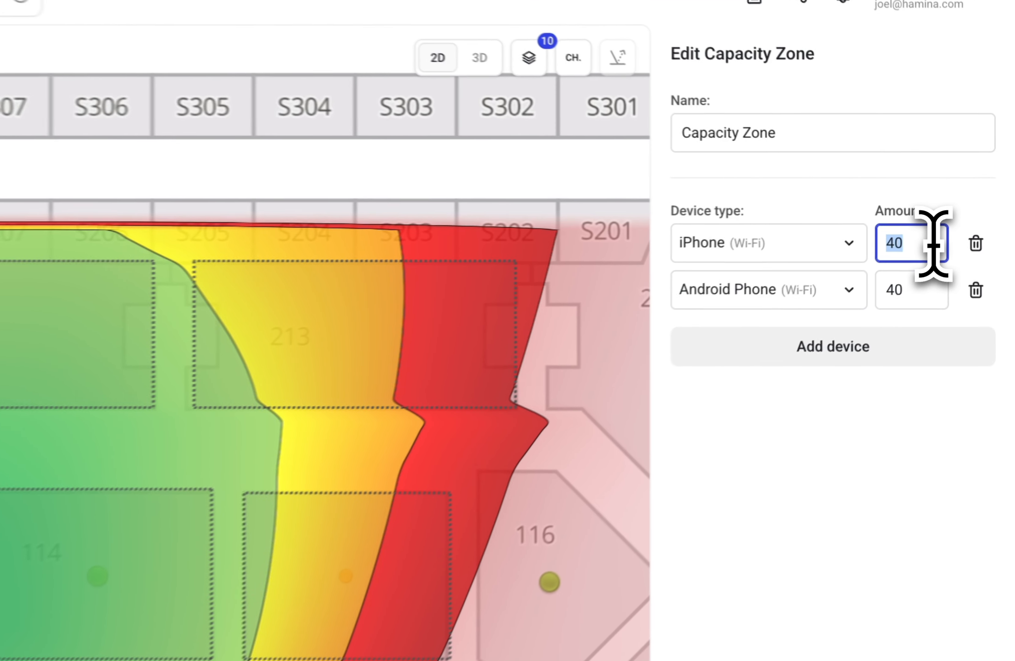
type("25")
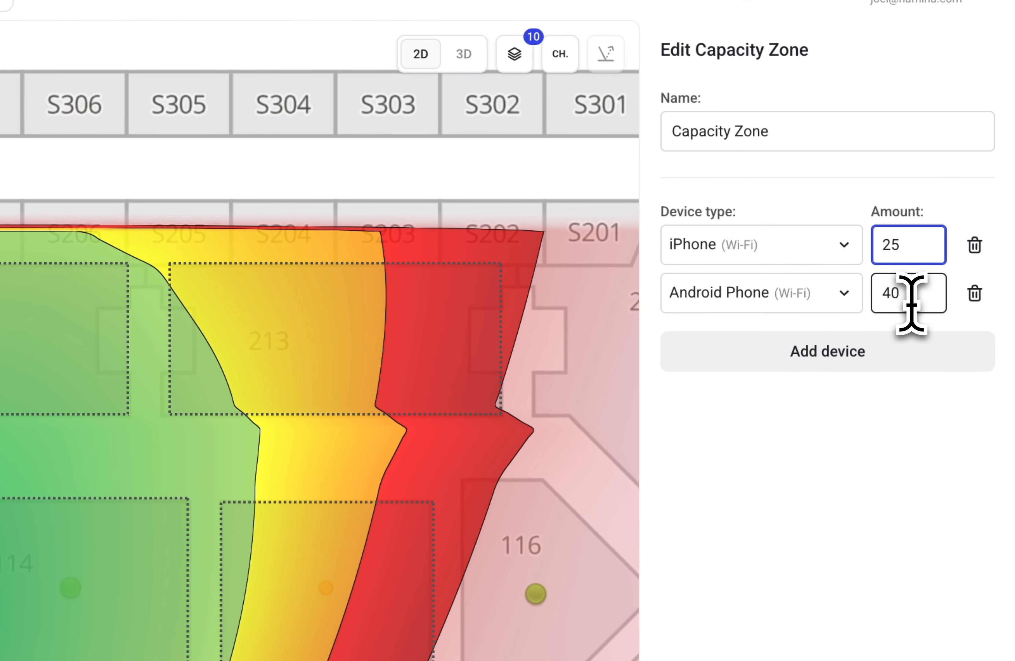
double_click(911, 298)
type("25")
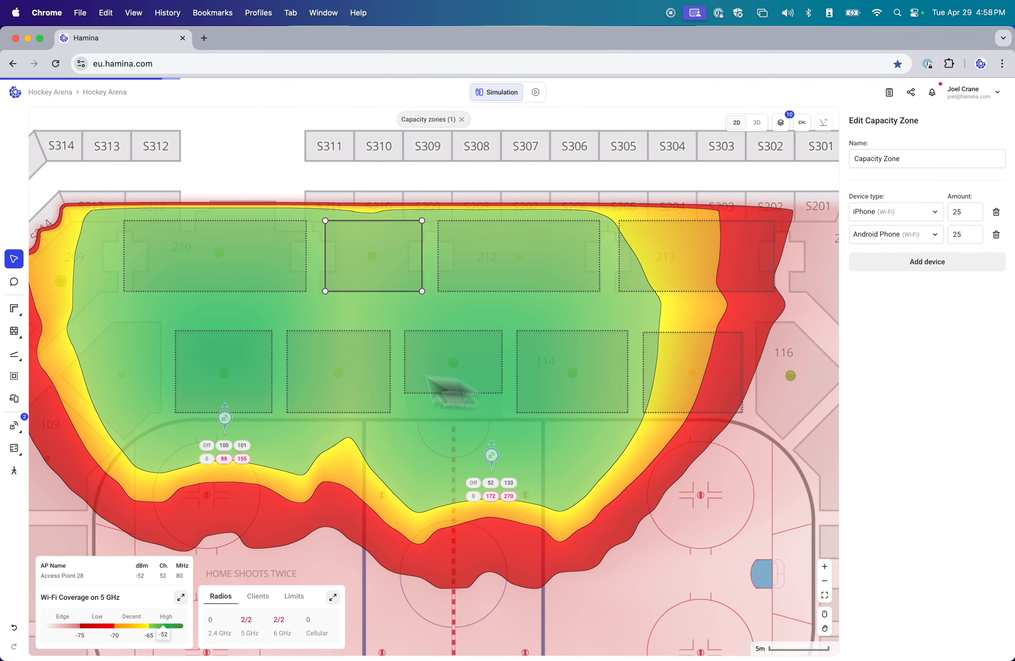
left_click(296, 306)
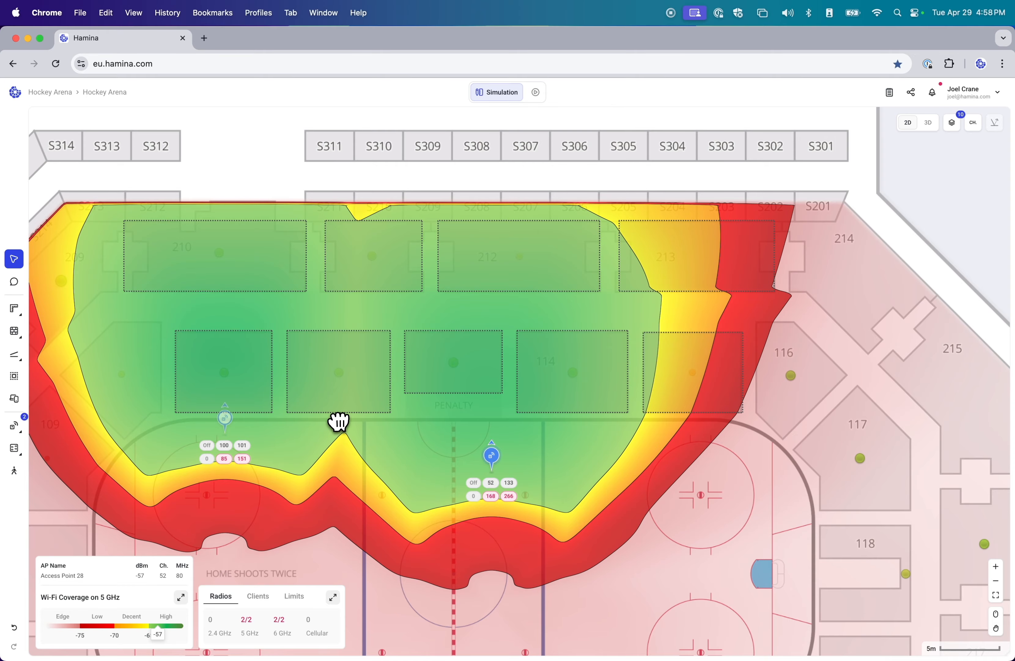
- Move the second access point below the second lower block and add four more AP45E units rightward along the rink's upper edge
left_click_drag(339, 423, 326, 416)
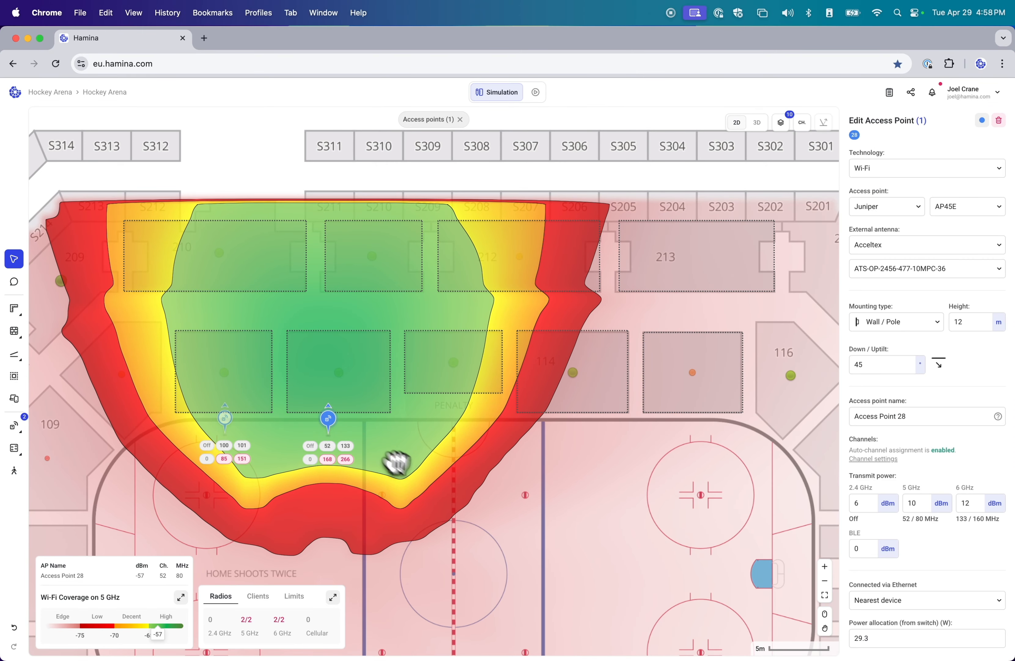
left_click(410, 472)
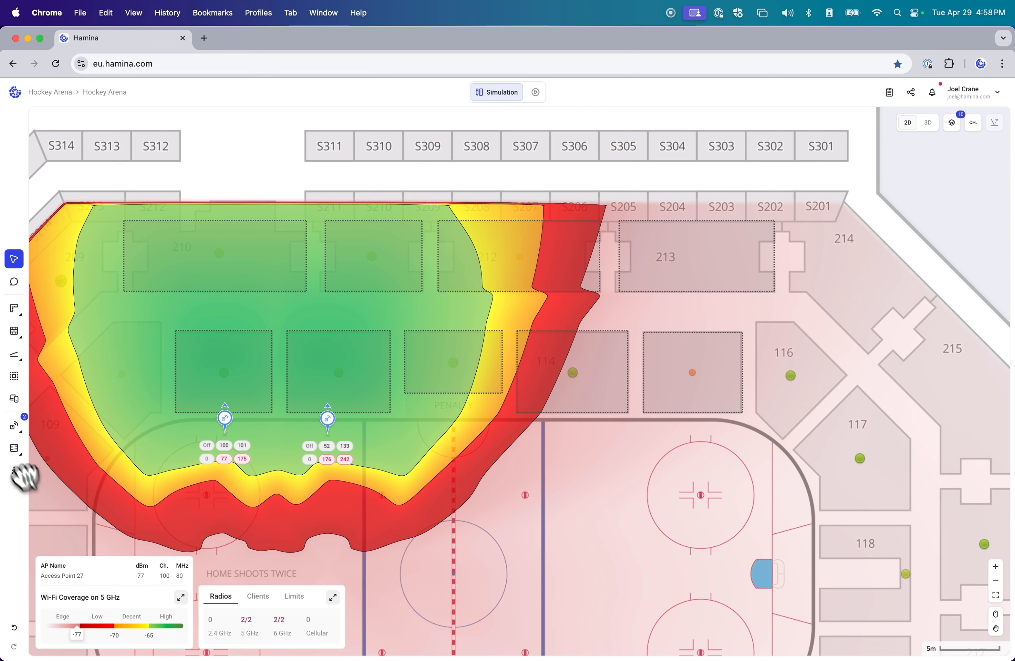
mouse_move(15, 426)
left_click(73, 426)
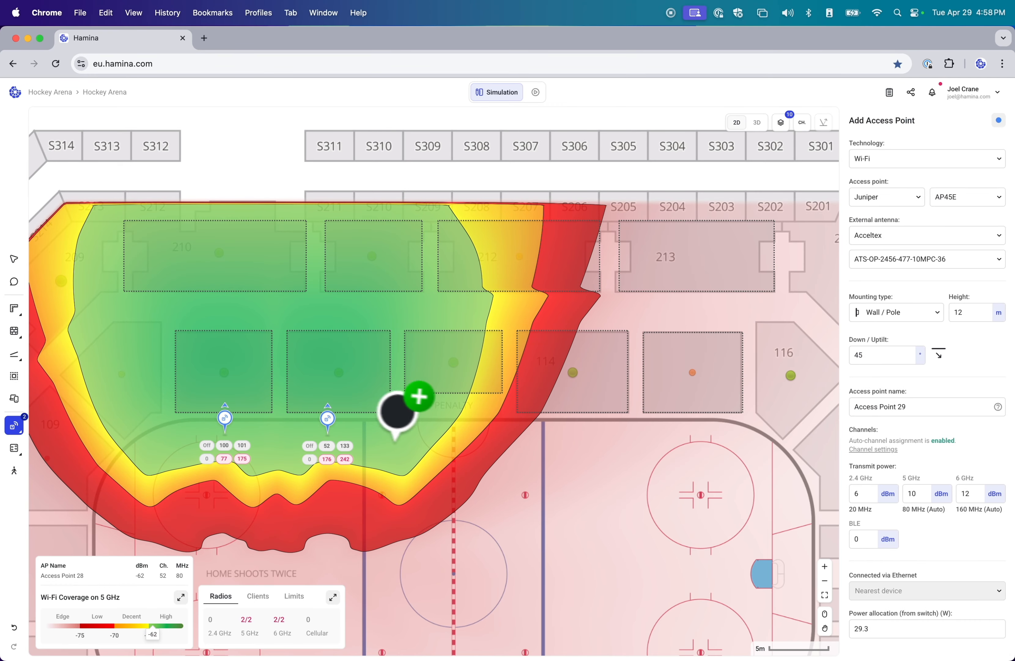
left_click(416, 415)
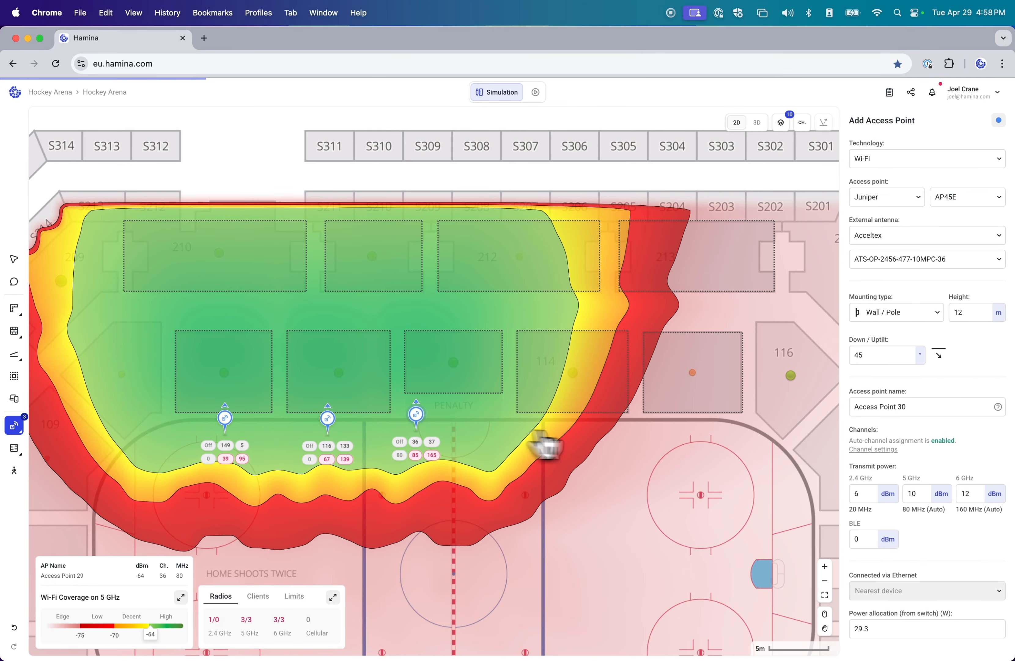
left_click(520, 413)
left_click(606, 411)
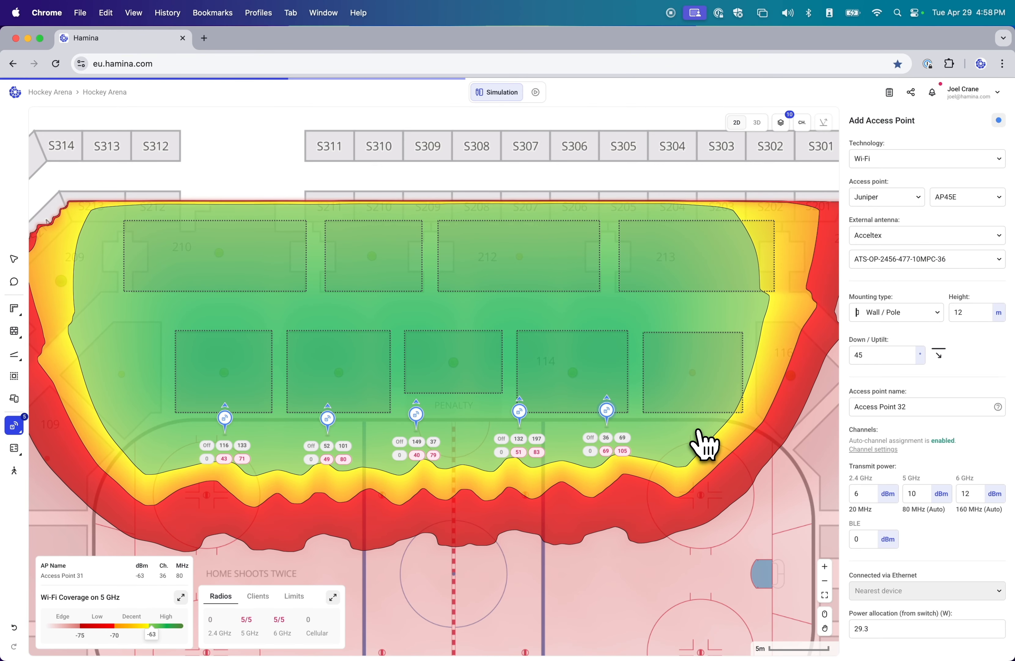
left_click(699, 429)
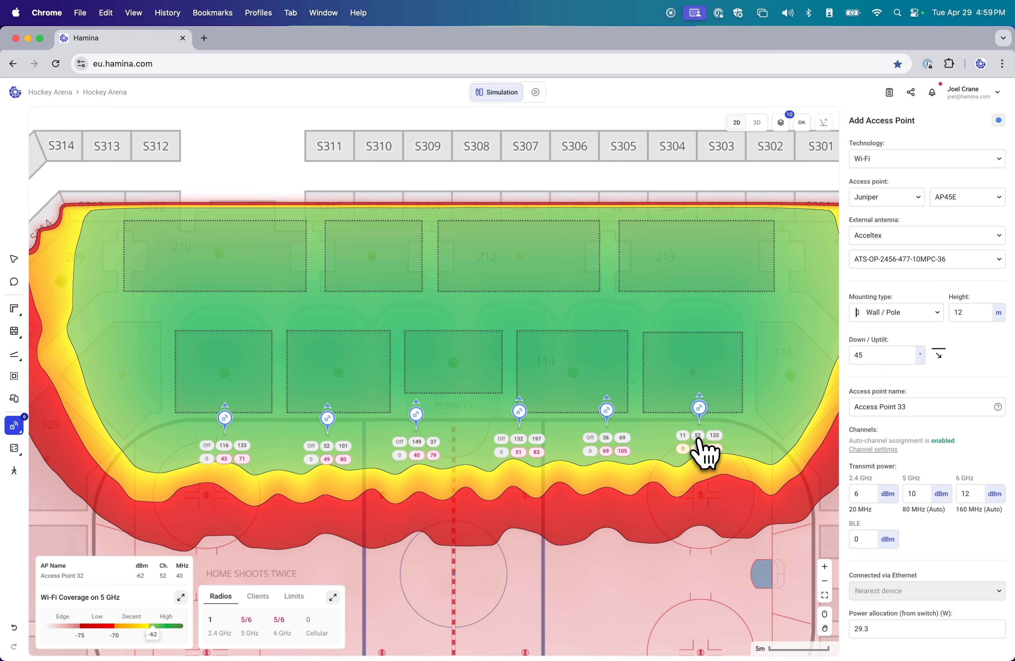
- Shift the third access point slightly to the right along the rink edge to even out the spacing
left_click(15, 260)
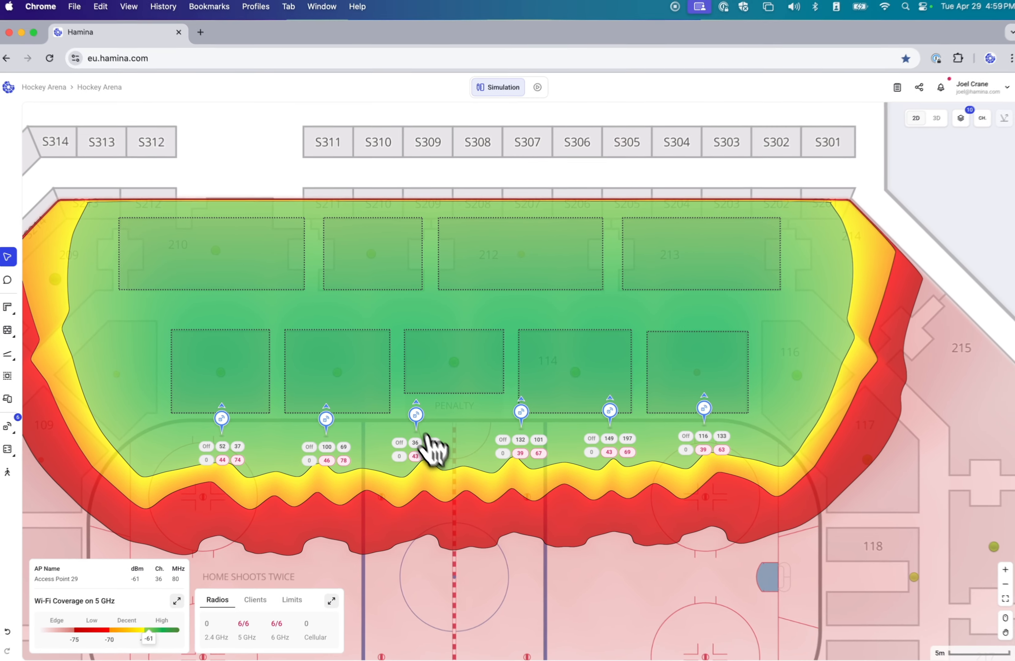
left_click_drag(429, 418, 422, 414)
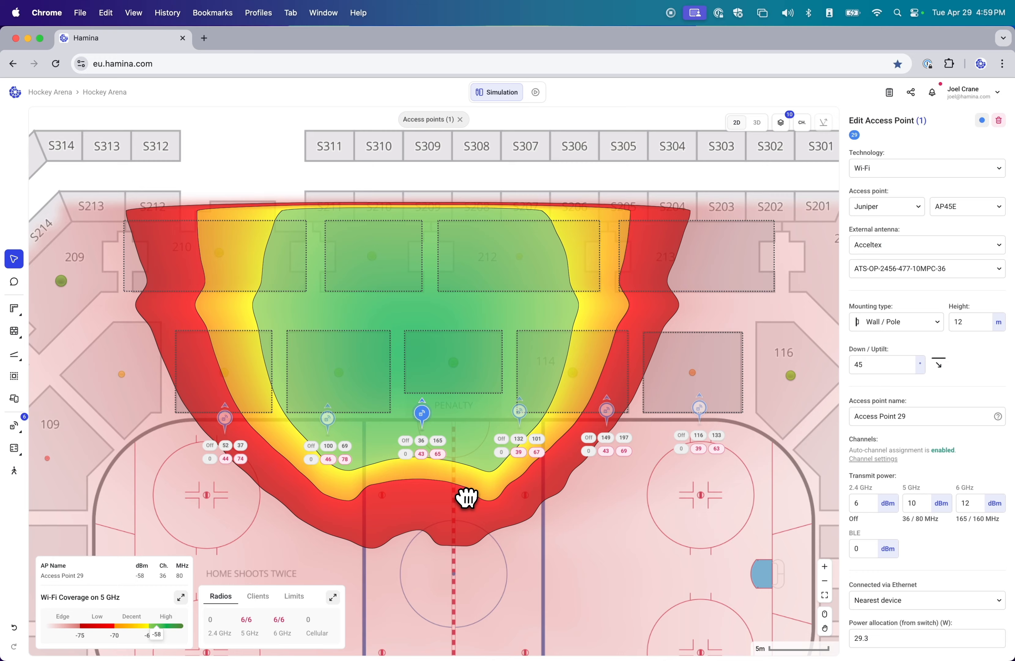
left_click(462, 471)
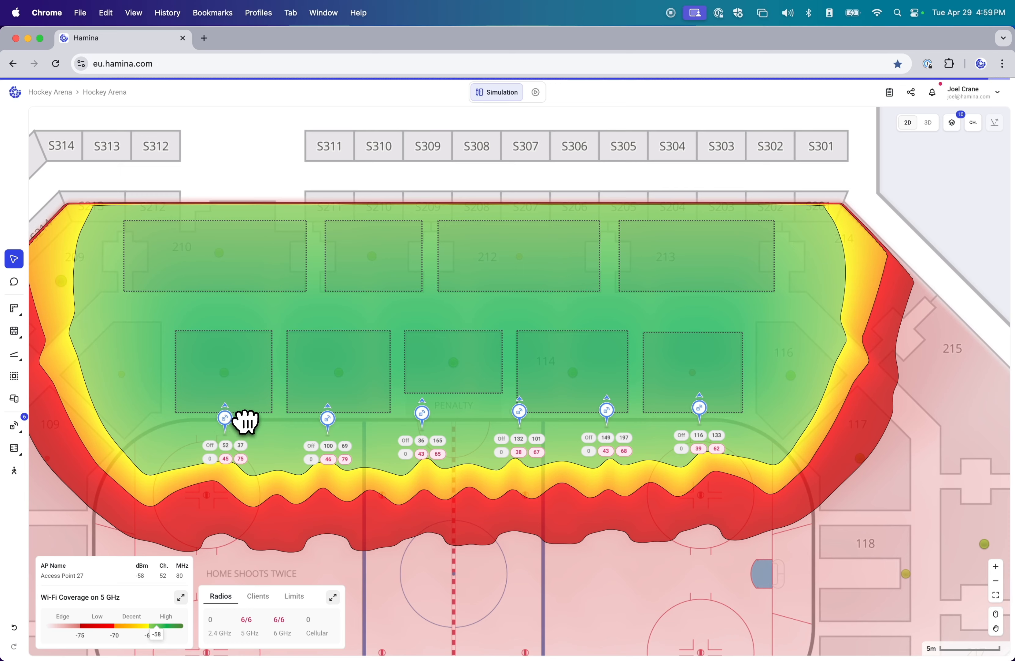
- Select all six access points and set their downtilt to 25°, 10° and finally 0° to compare the coverage
key("super+a")
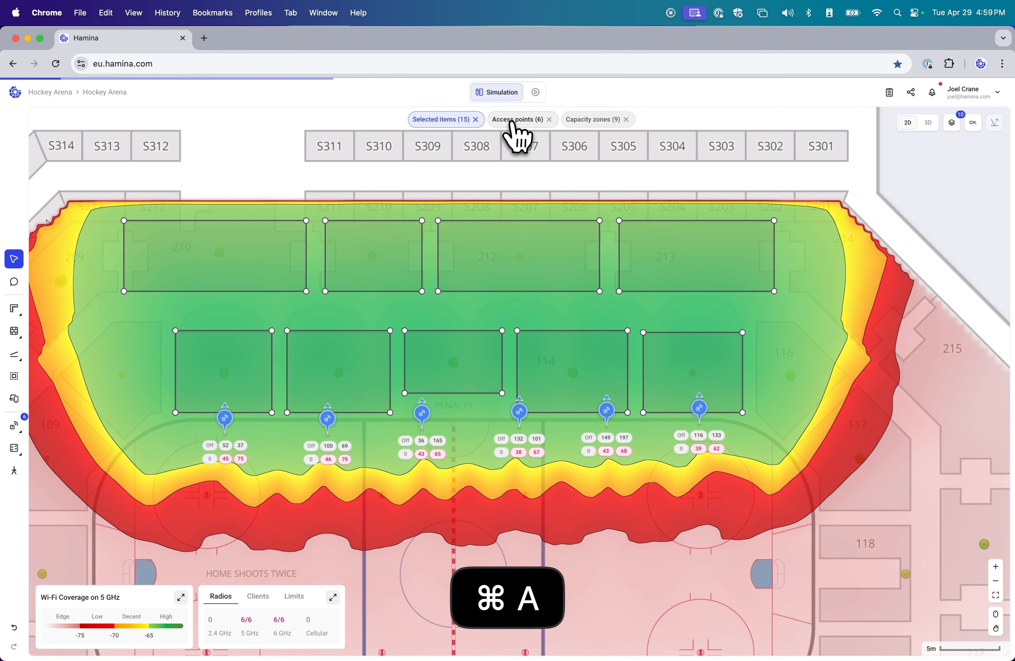
left_click(517, 120)
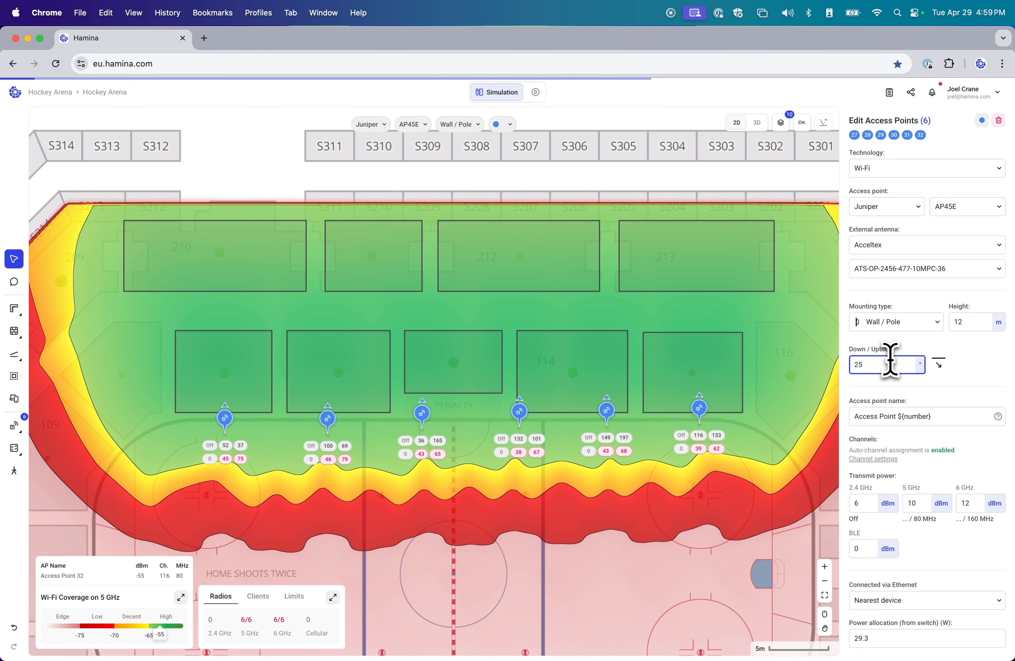
key("Return")
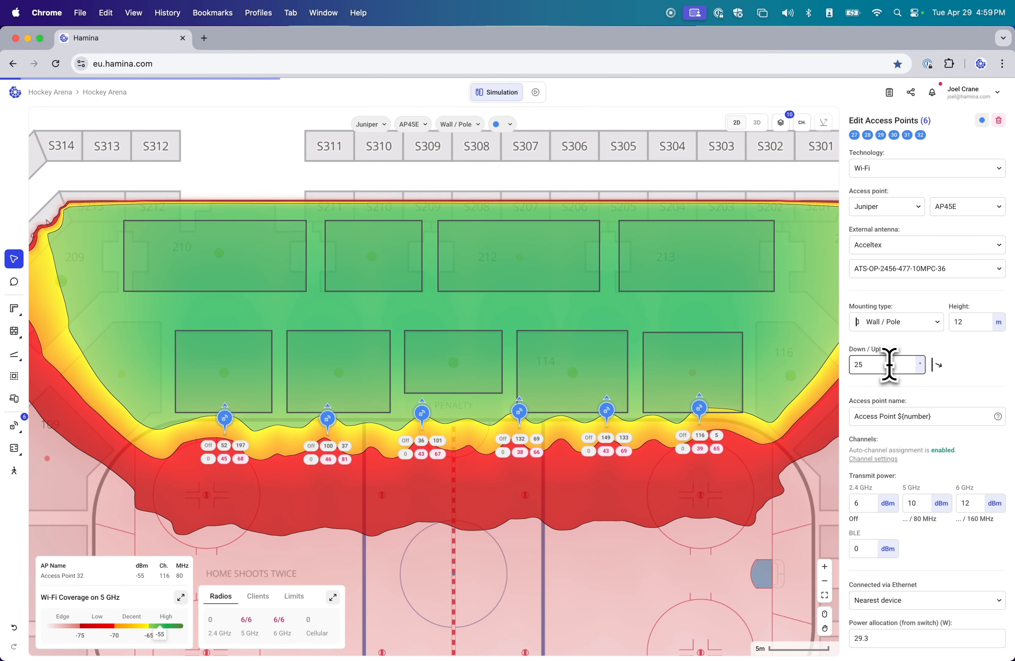
double_click(890, 361)
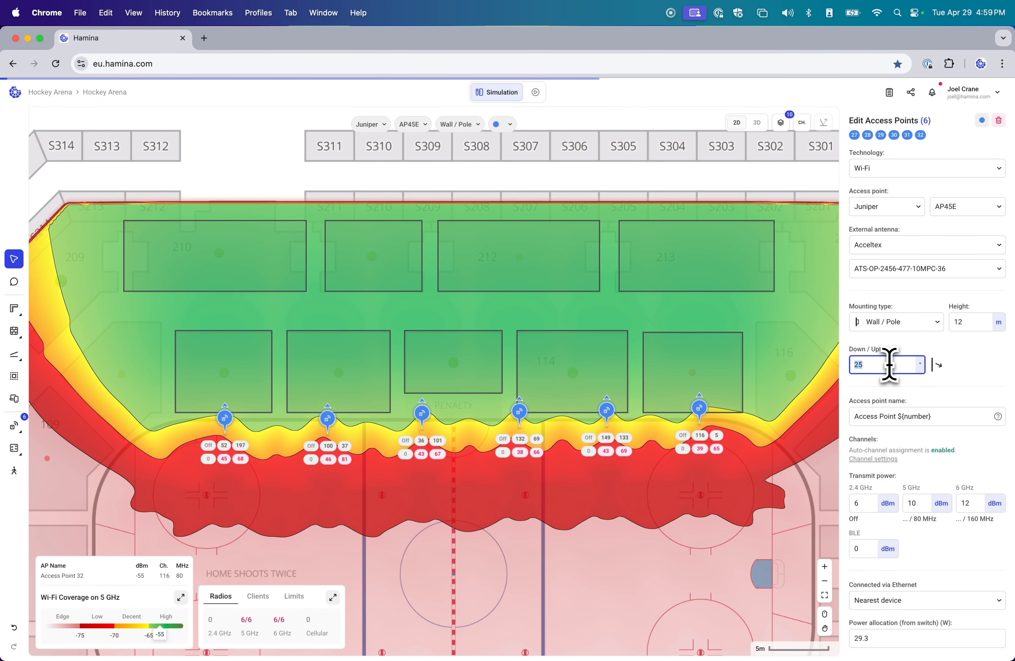
key("Return")
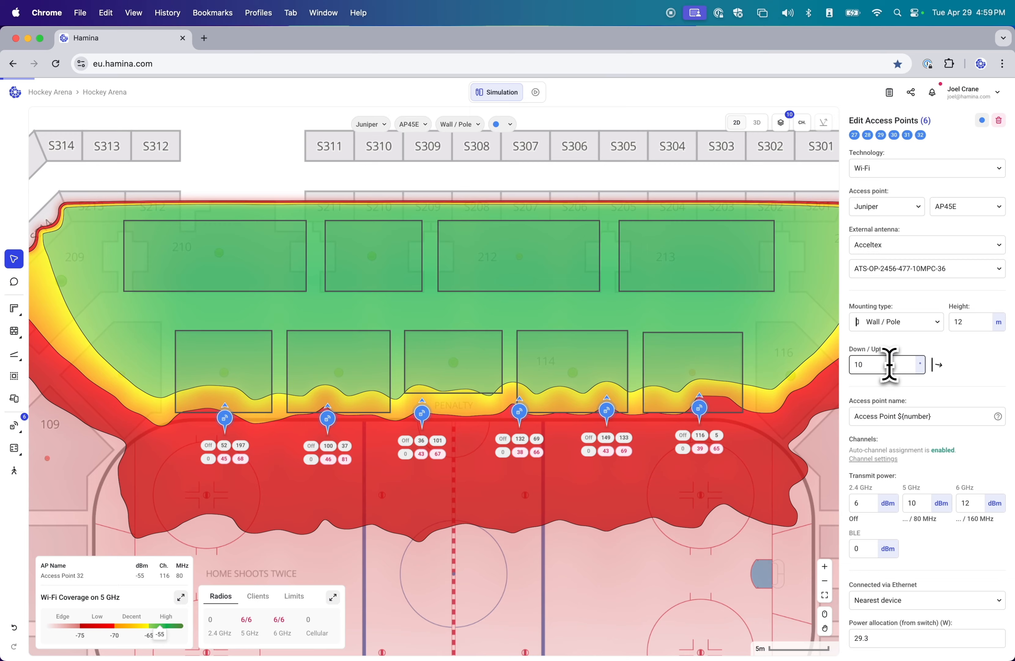
left_click(888, 368)
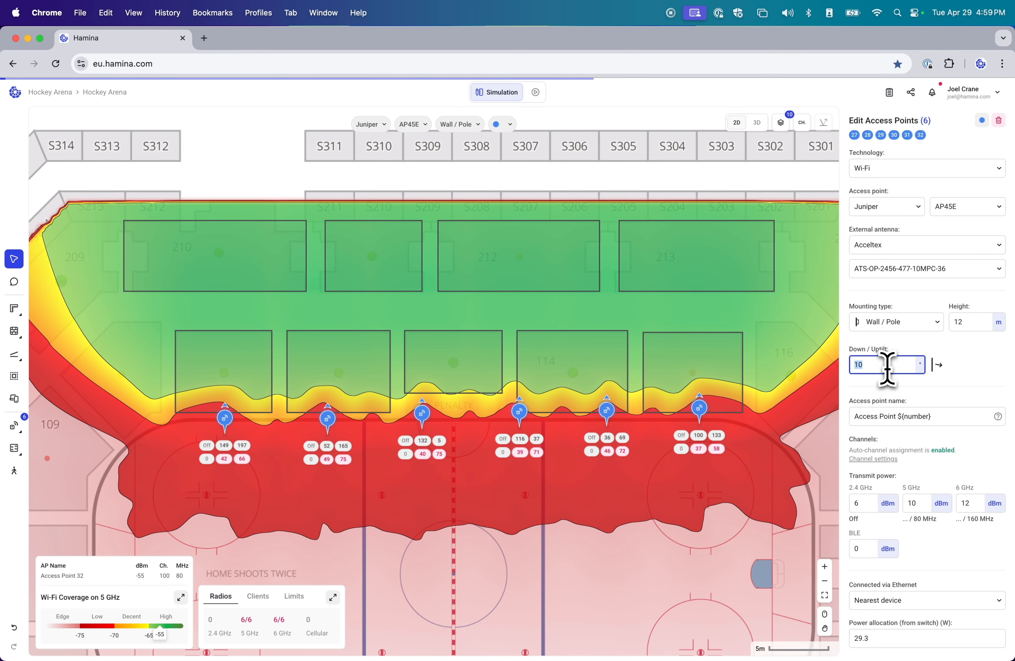
type("0")
key("Return")
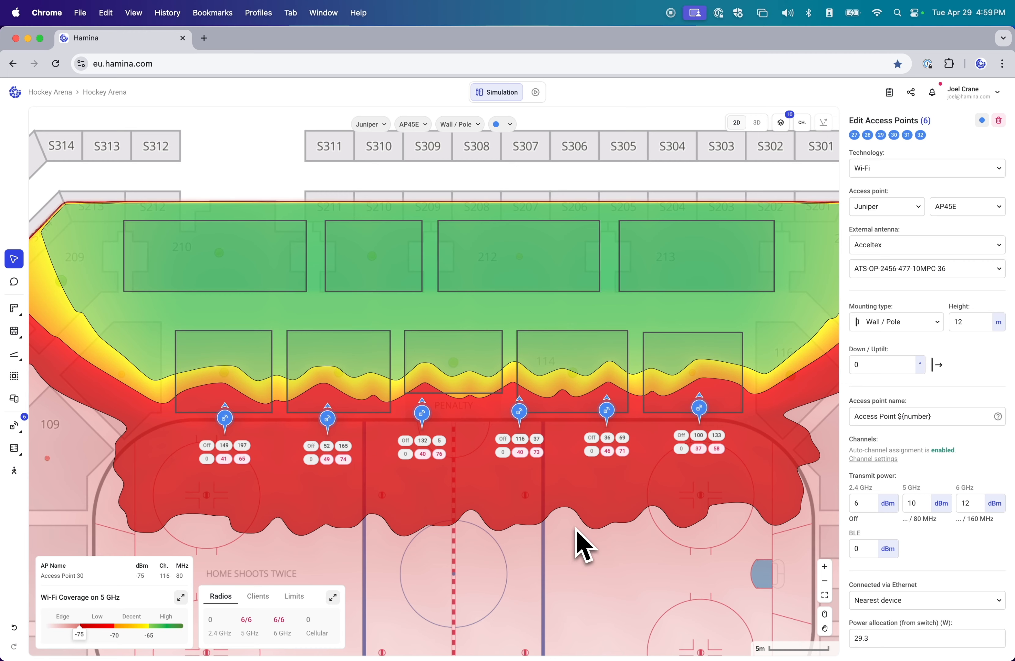
left_click(519, 531)
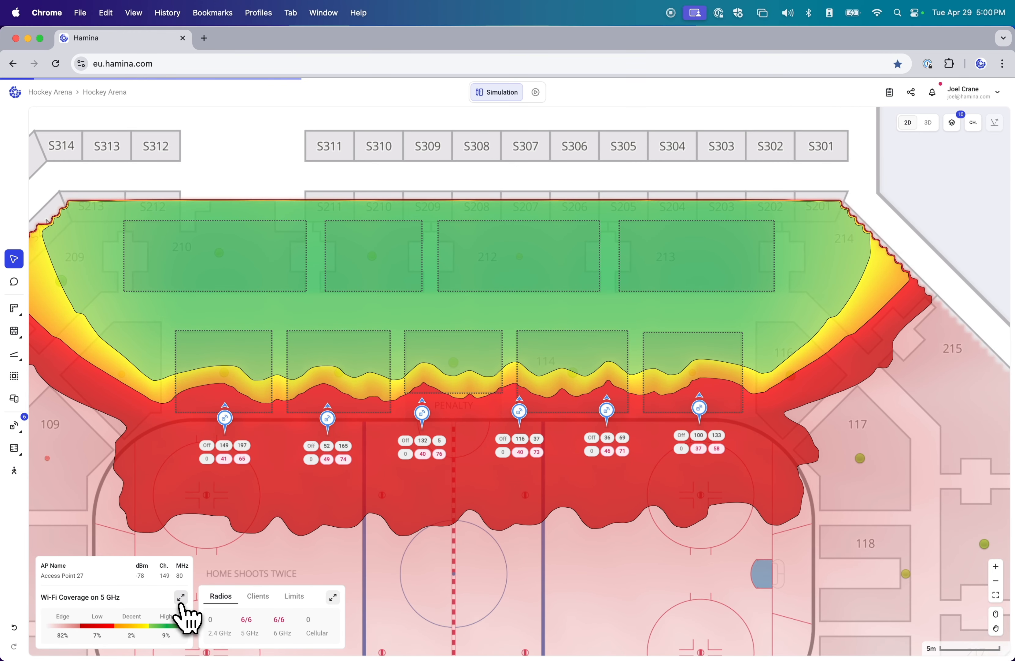
- Turn off the Wi-Fi coverage heatmap by choosing None as its technology
left_click(181, 597)
left_click(53, 456)
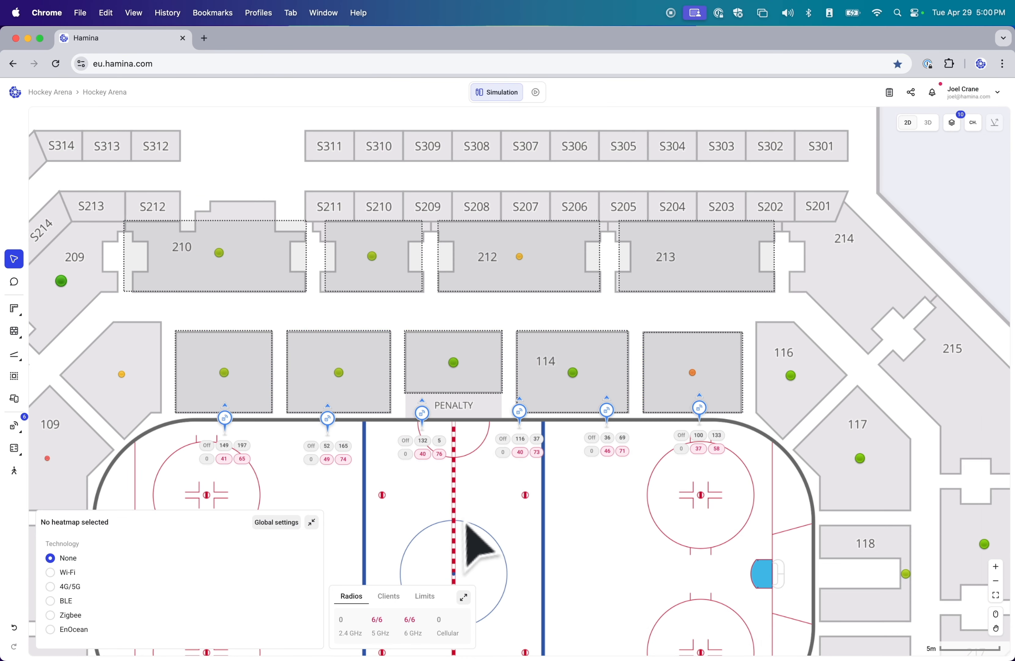
- Place an AP45E on the ice left of the nearer blue line, colour it red and set its downtilt to 60°
scroll(300, 493, "down", 2)
left_click(14, 426)
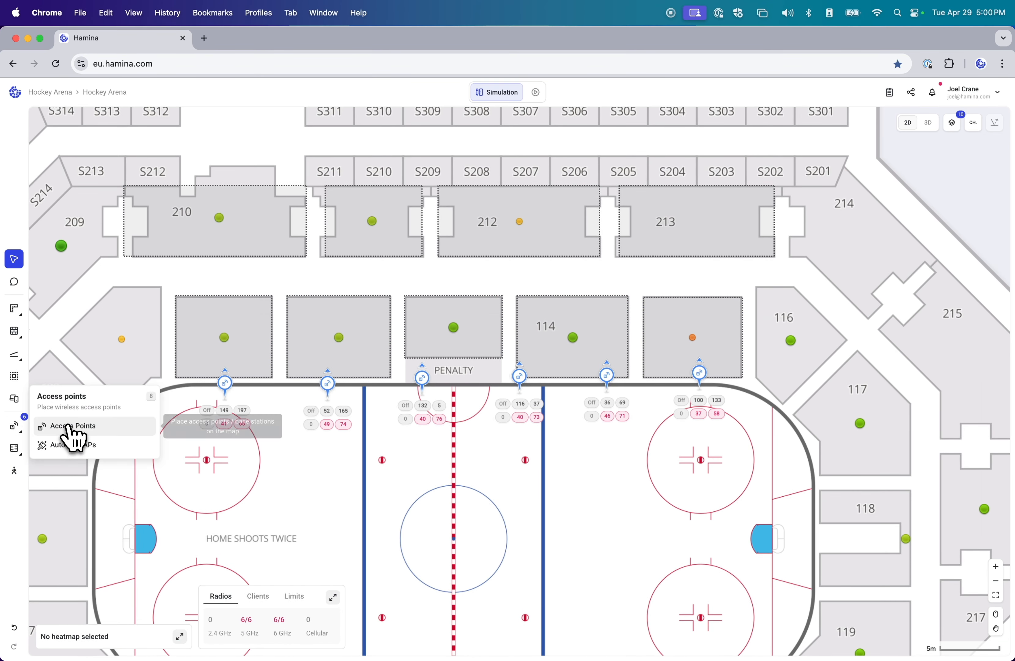
left_click(73, 435)
left_click(335, 481)
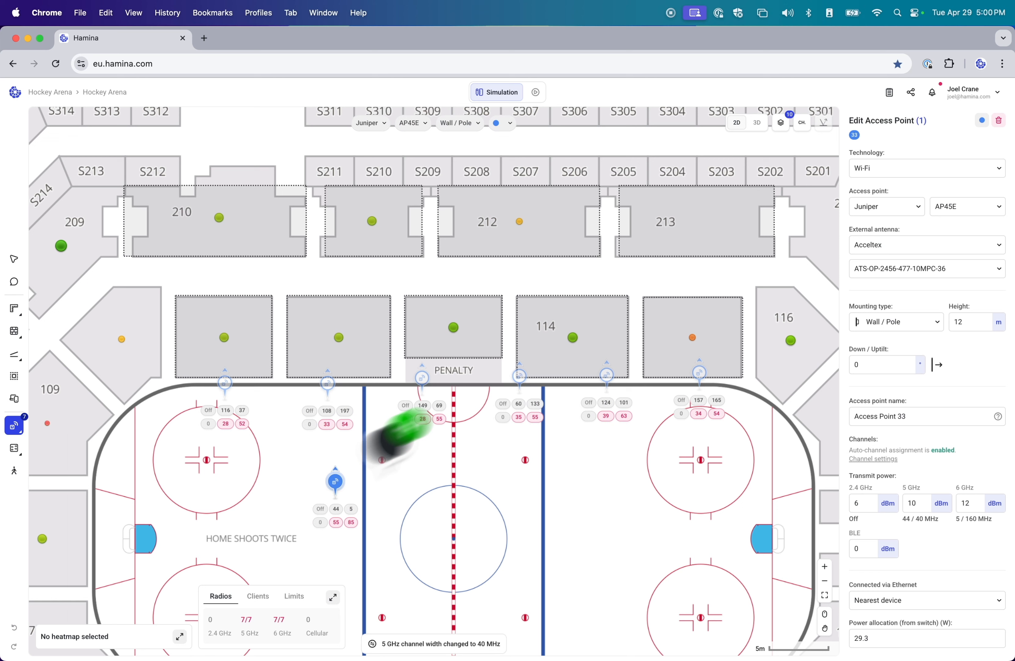
left_click(982, 122)
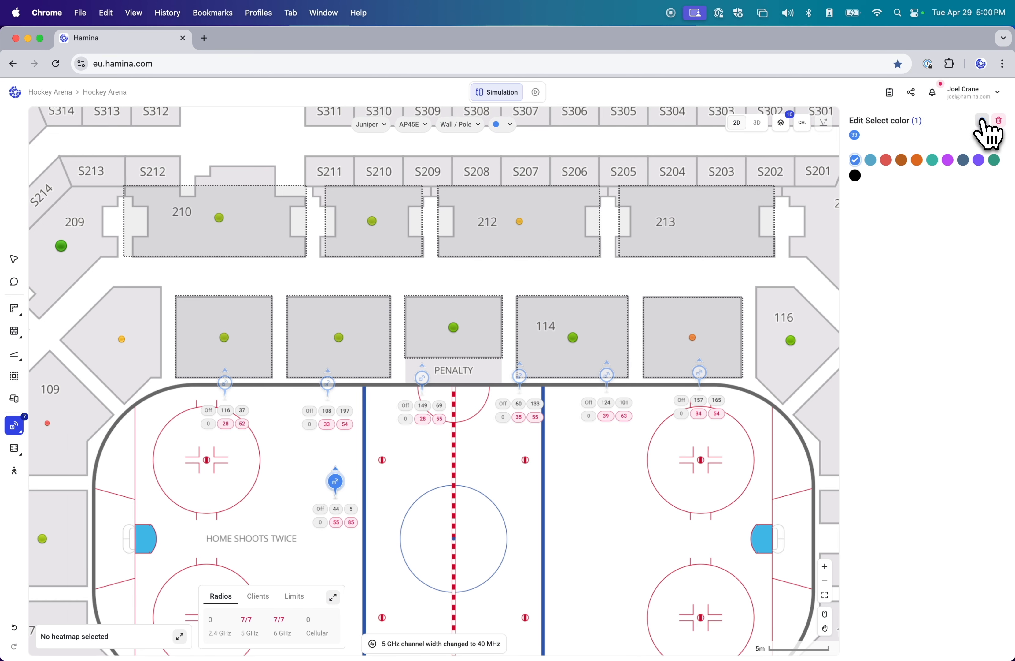
left_click(886, 161)
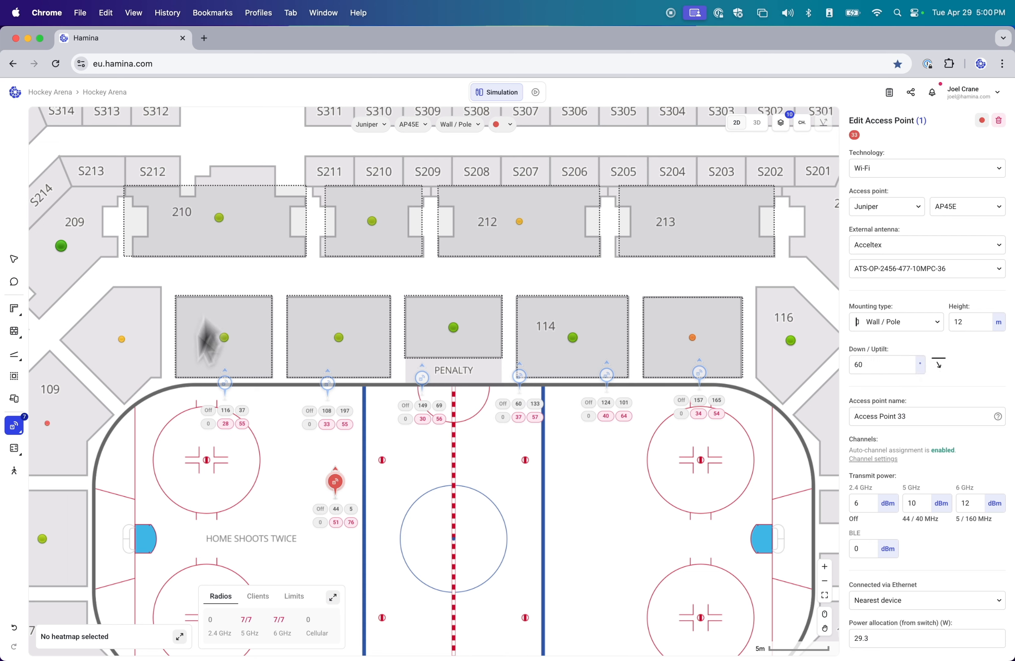
- Turn the Wi-Fi coverage heatmap back on and move the red access point to the rink edge between the first two blue ones
left_click(181, 636)
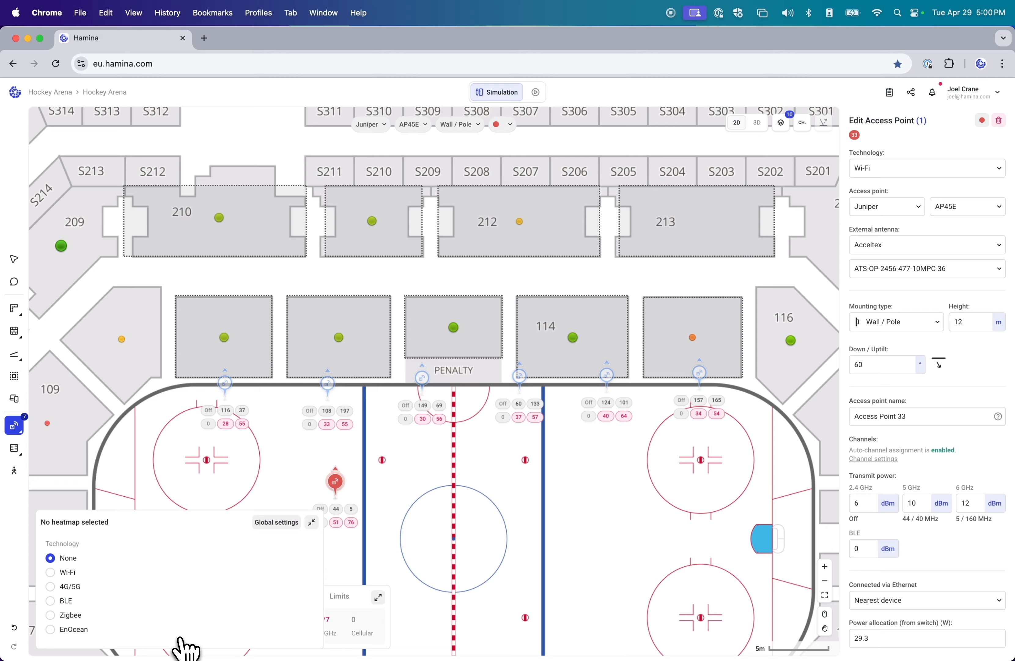
left_click(64, 575)
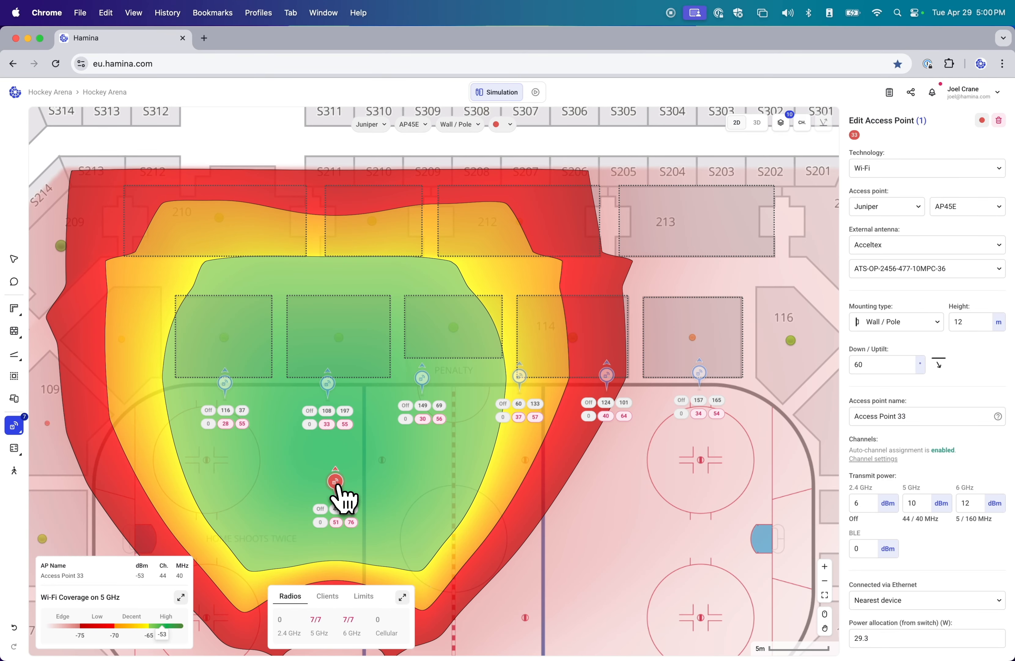
left_click_drag(339, 489, 277, 380)
- Set the red access point's downtilt to 90° to compare the coverage, and finally to 80°
double_click(887, 365)
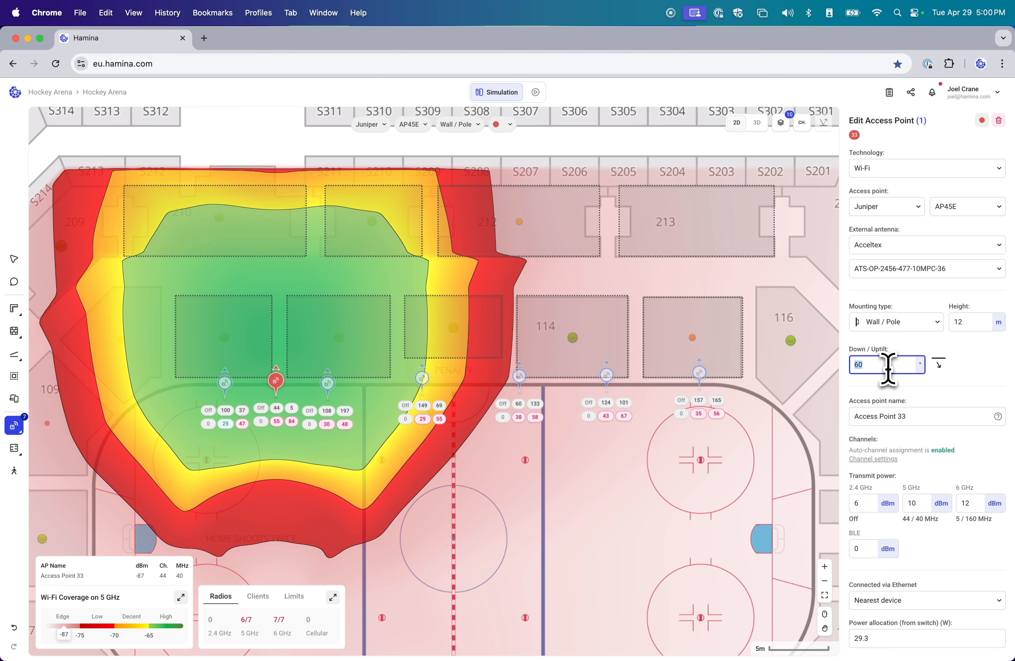
key("Return")
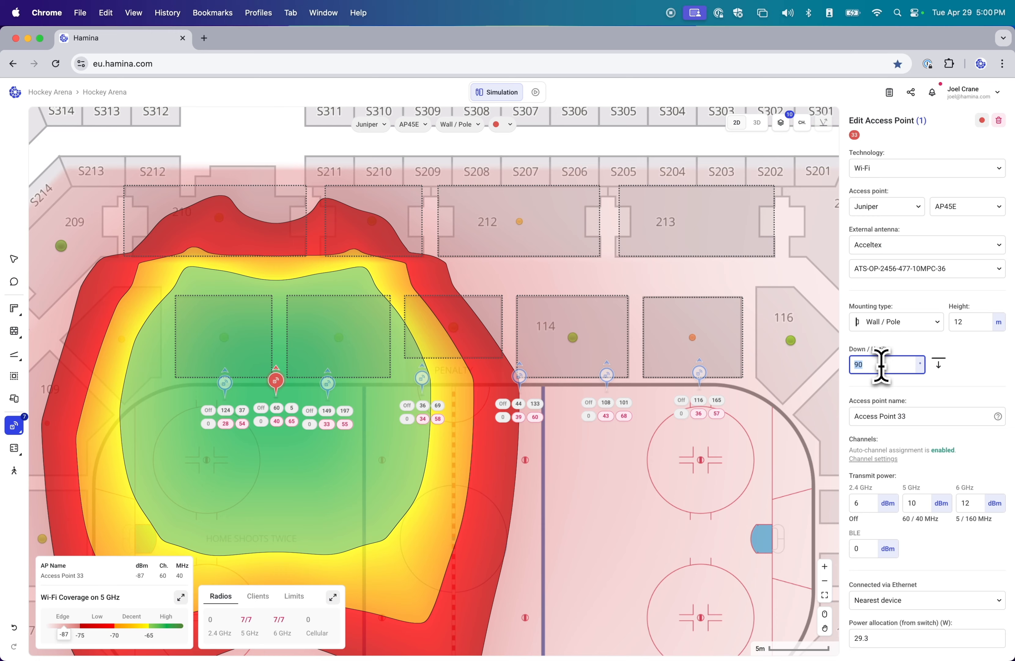
key("Return")
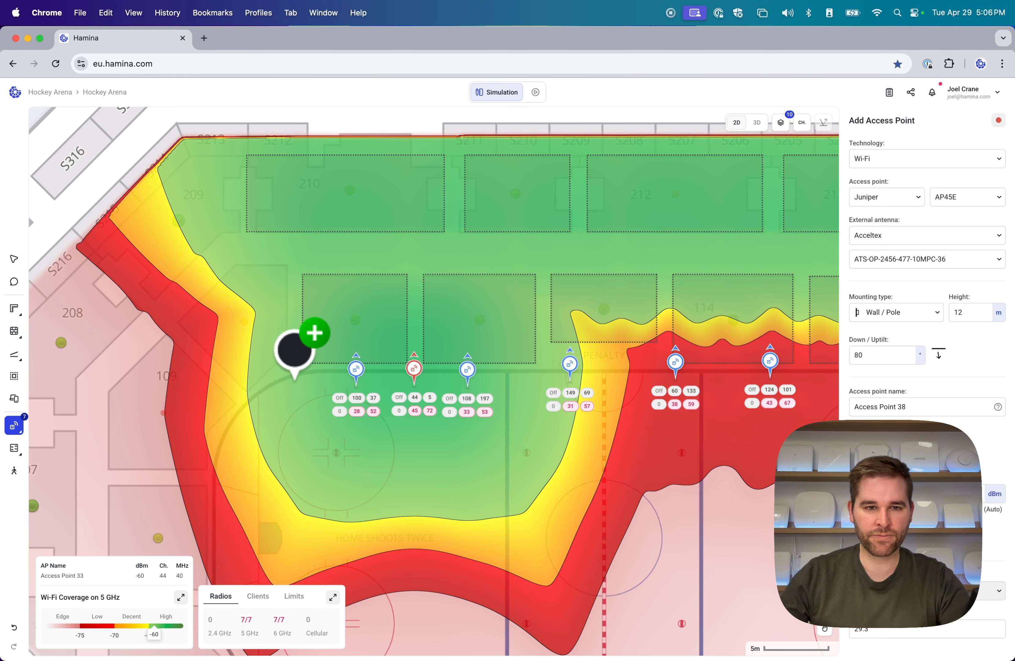
- Place six more red AP45E access points with 80° downtilt along the rink edge, alternating with the blue ones and extending past both ends
left_click(297, 362)
left_click(525, 360)
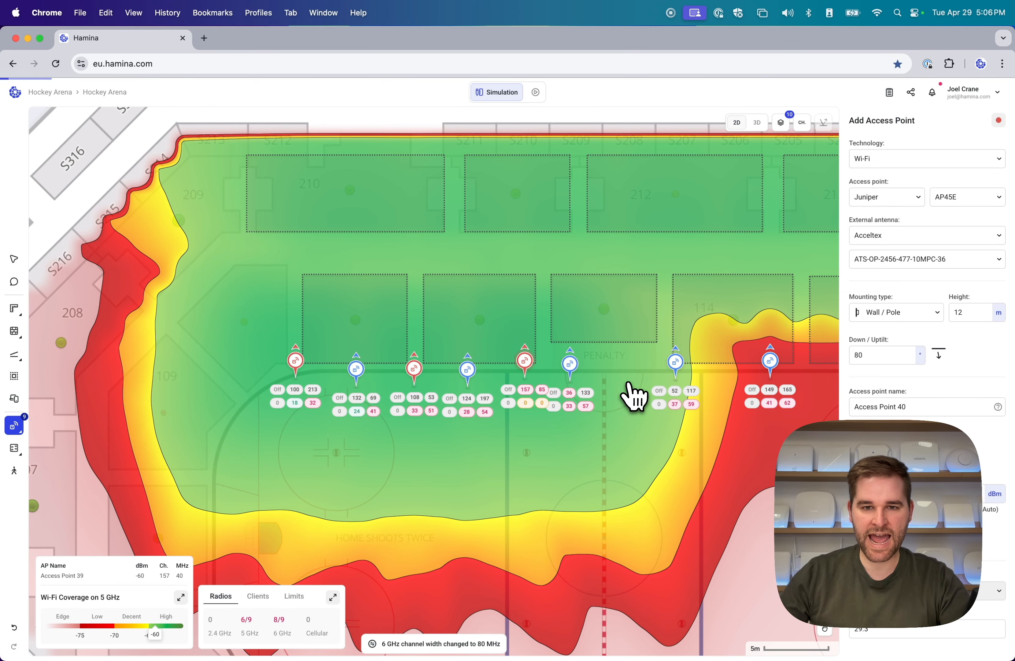
left_click(628, 362)
left_click(730, 361)
scroll(737, 395, "right", 5)
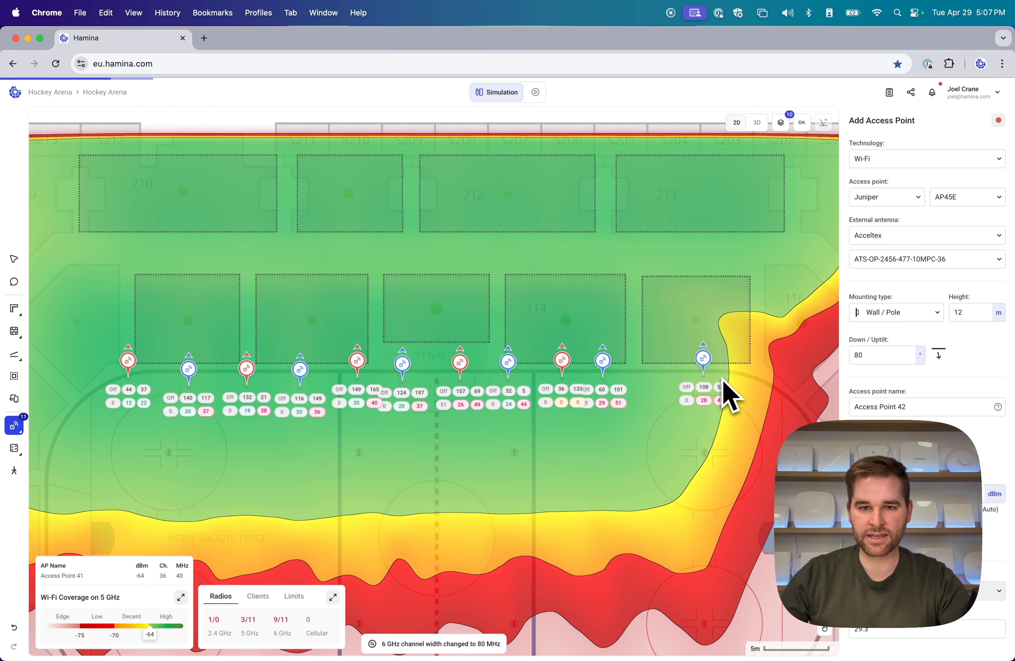
left_click(652, 360)
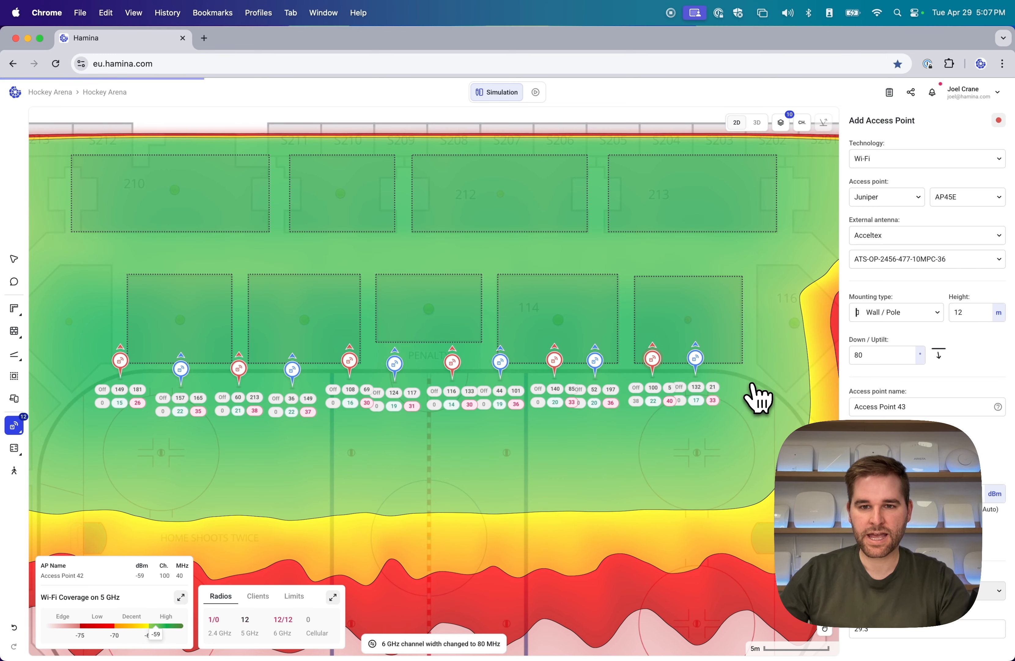
left_click(751, 364)
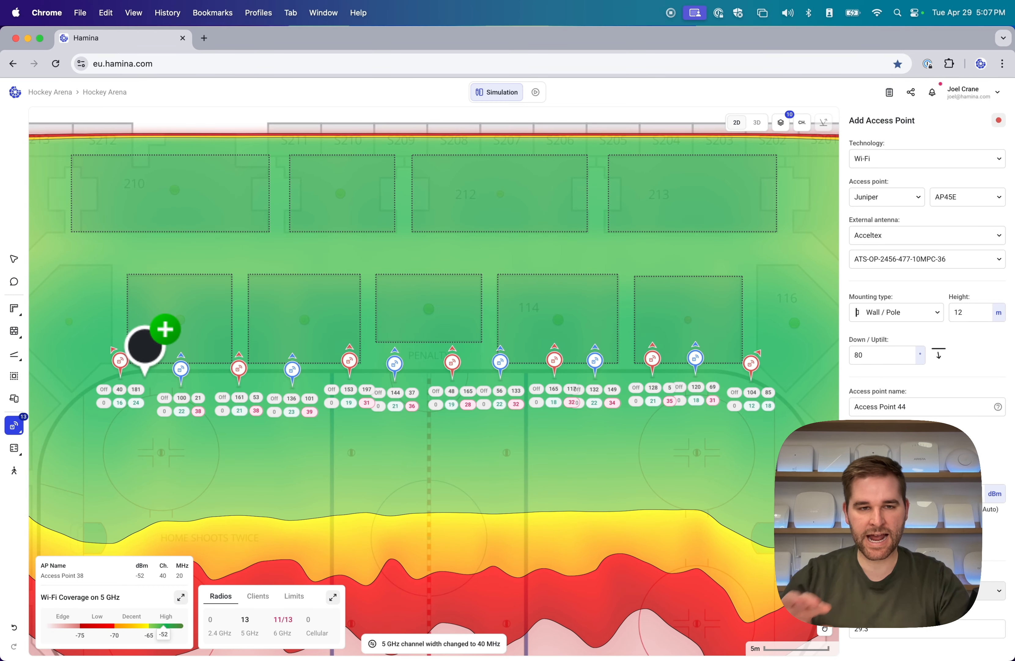
left_click(14, 261)
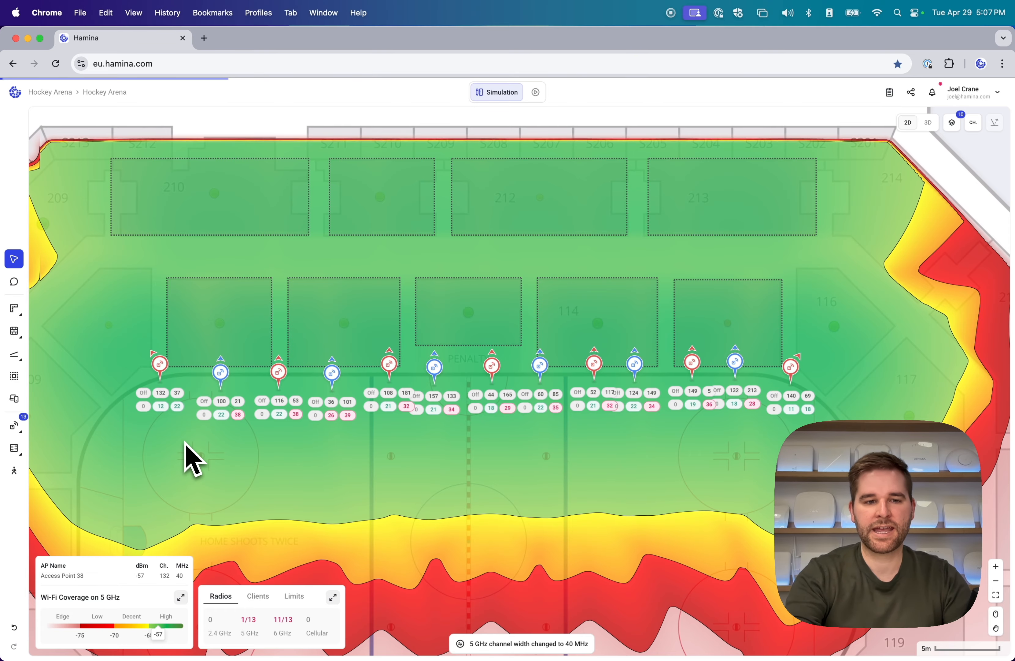
- Nudge the first blue access point towards the seats, in line with the red access point at the row's near end
scroll(193, 459, "up", 3)
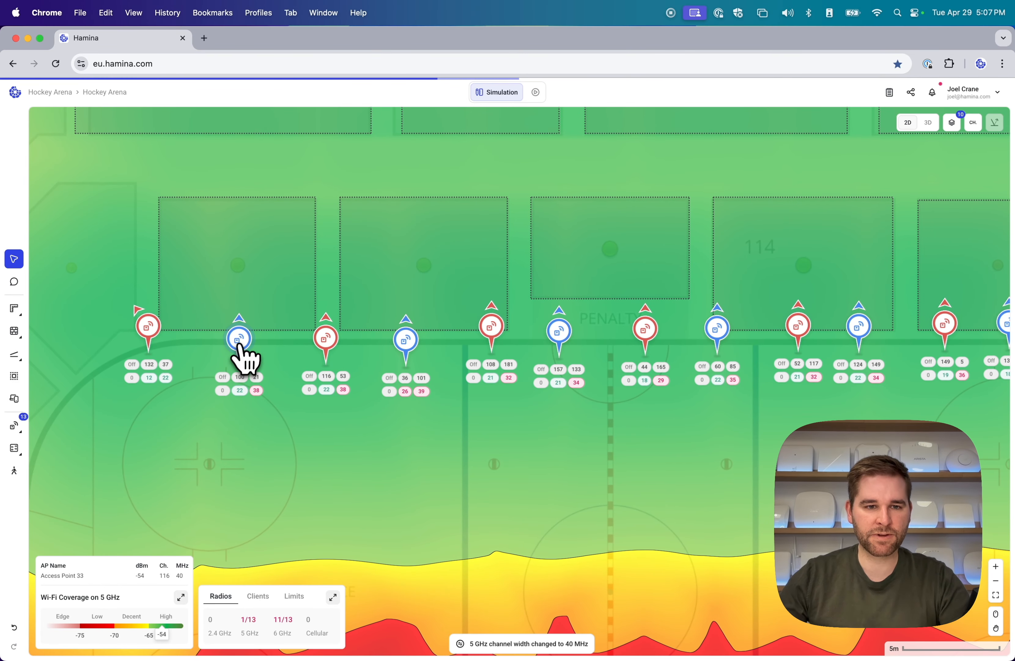
left_click_drag(241, 345, 236, 329)
left_click(258, 434)
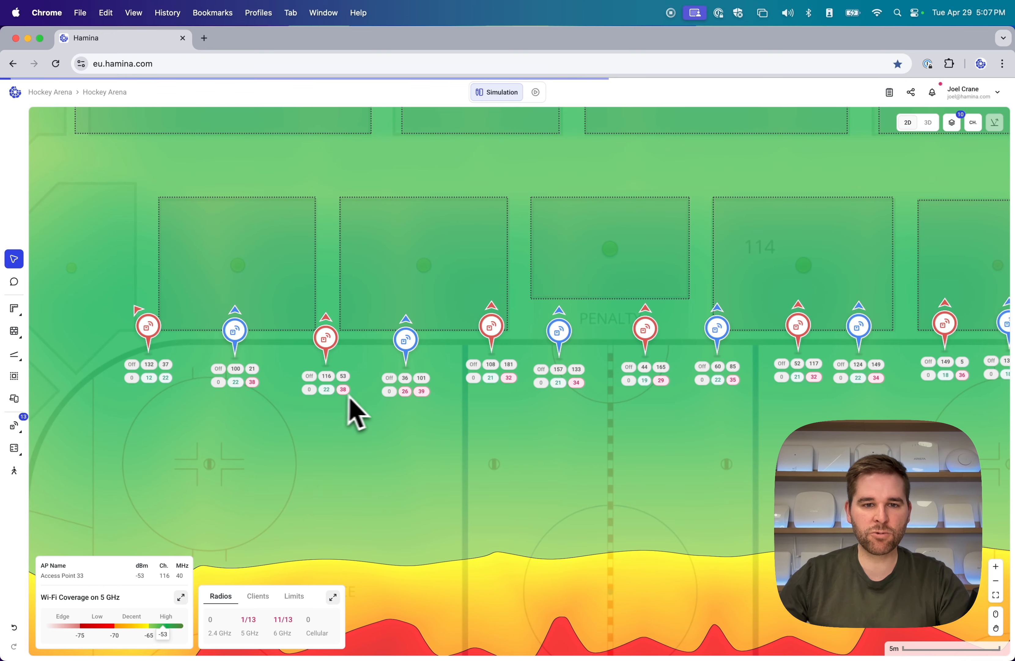
- Examine the whole row of red and blue access points, their spacing, channel labels and 5 GHz coverage over the seating
scroll(425, 398, "right", 3)
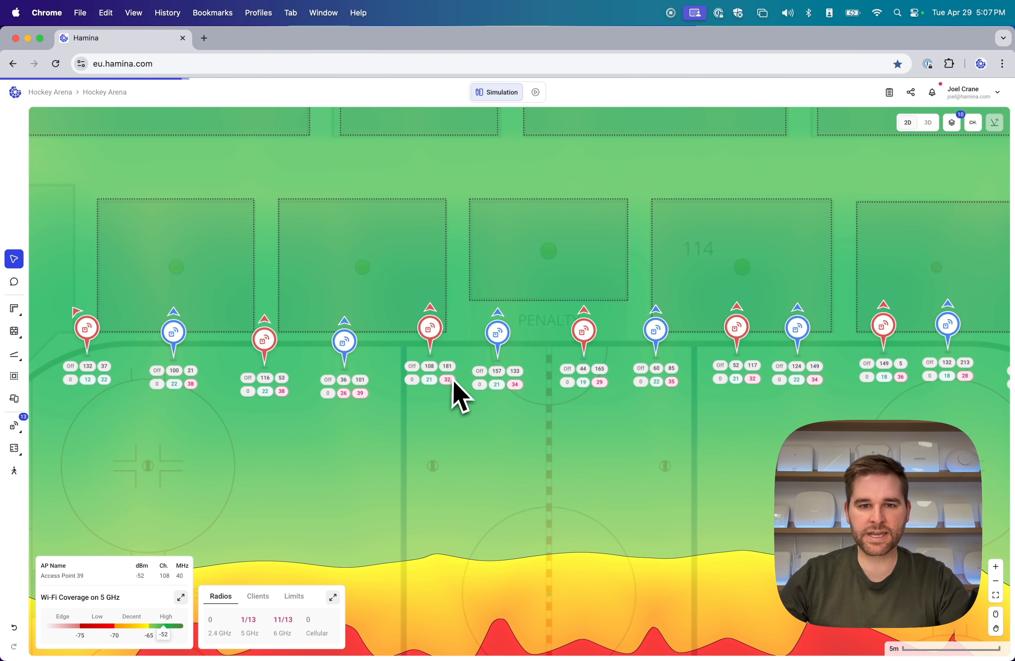
scroll(578, 411, "right", 5)
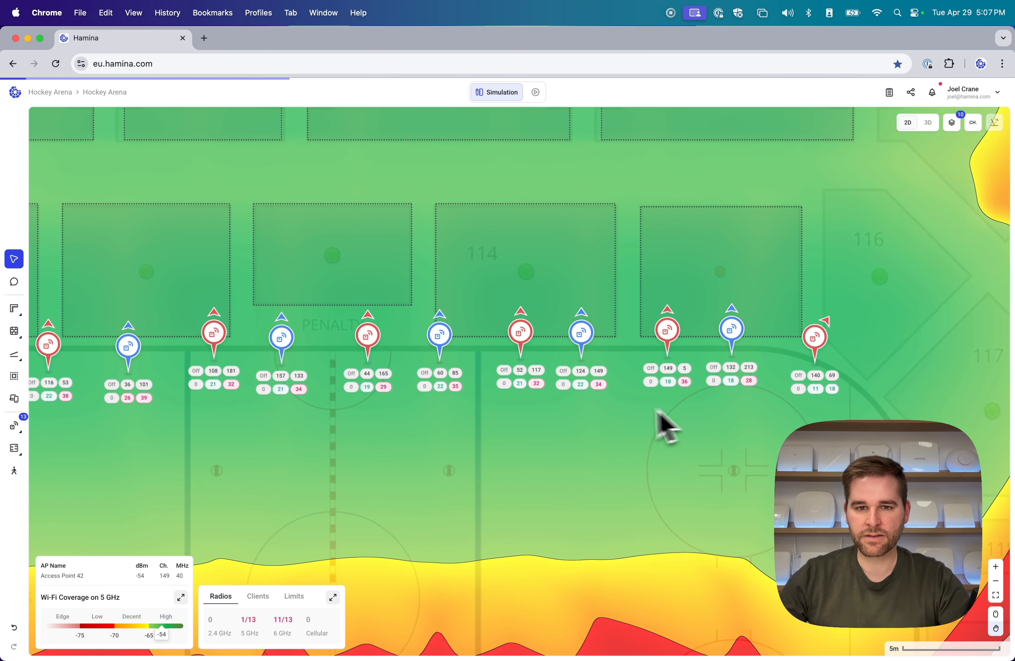
scroll(635, 414, "right", 5)
scroll(626, 431, "left", 2)
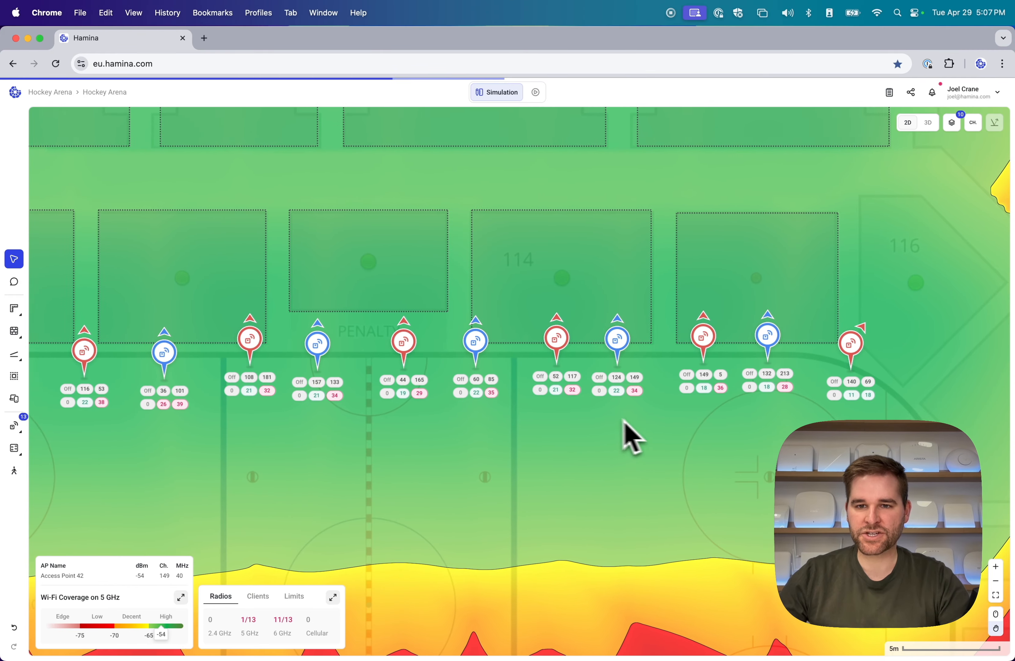
scroll(472, 438, "left", 8)
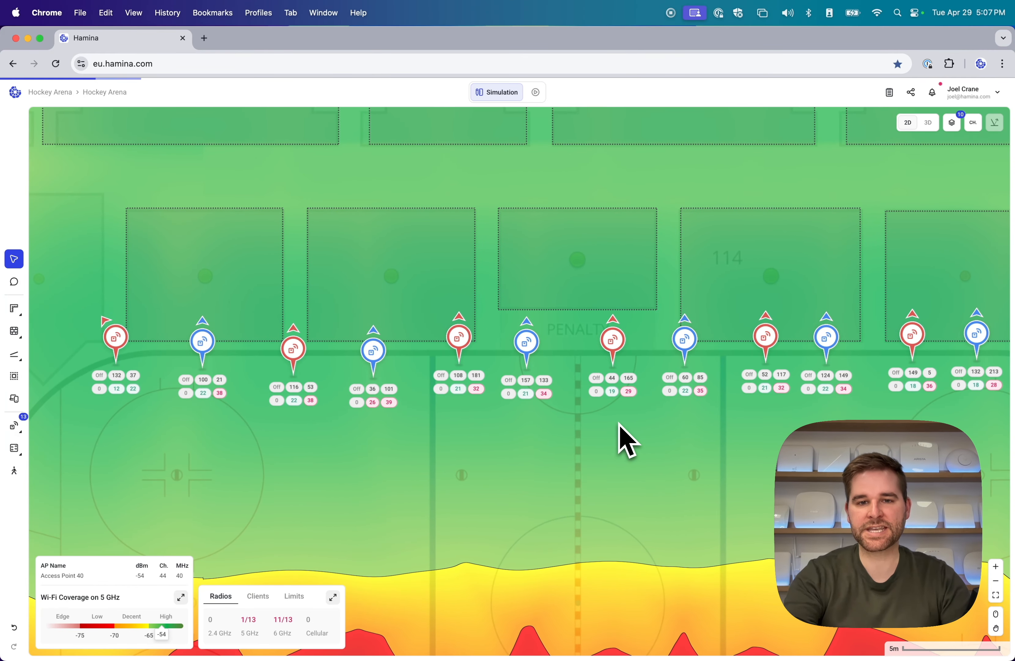
scroll(620, 425, "down", 5)
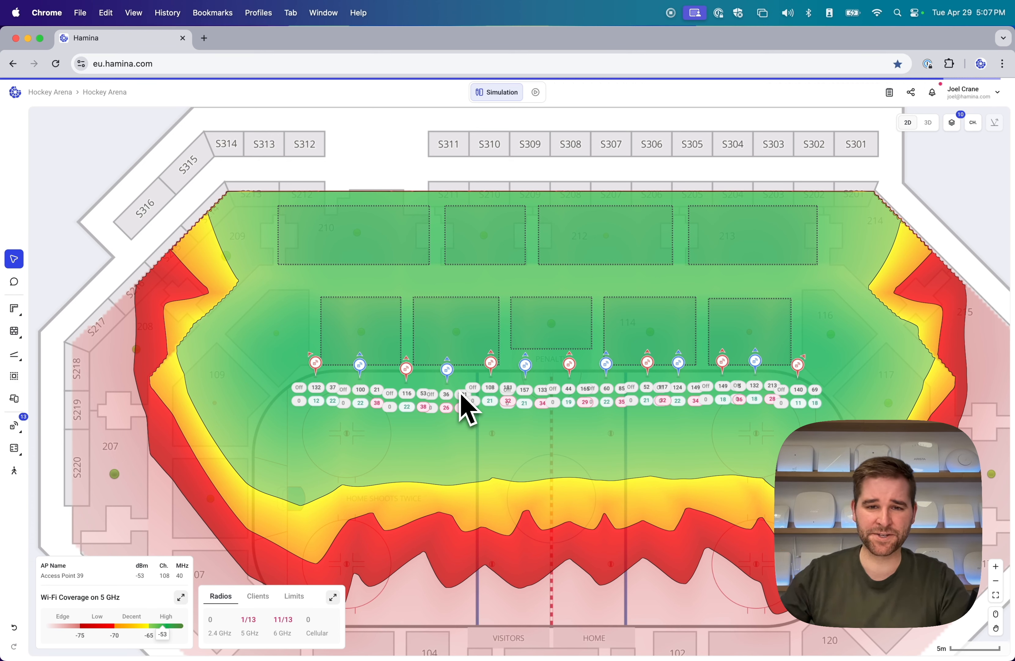
scroll(483, 442, "up", 3)
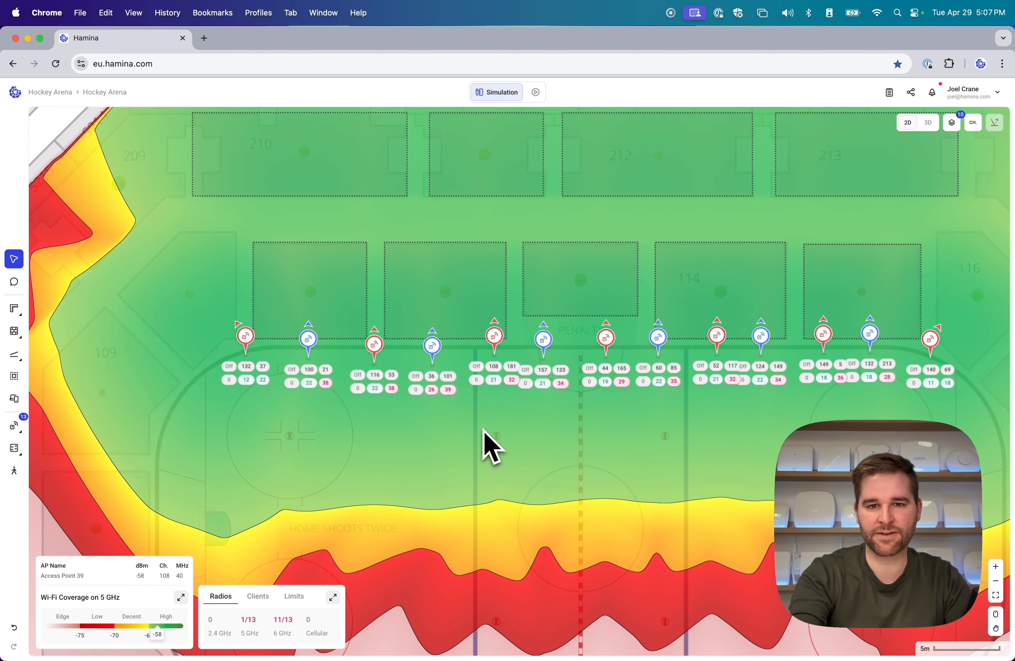
scroll(484, 429, "up", 1)
scroll(488, 455, "down", 4)
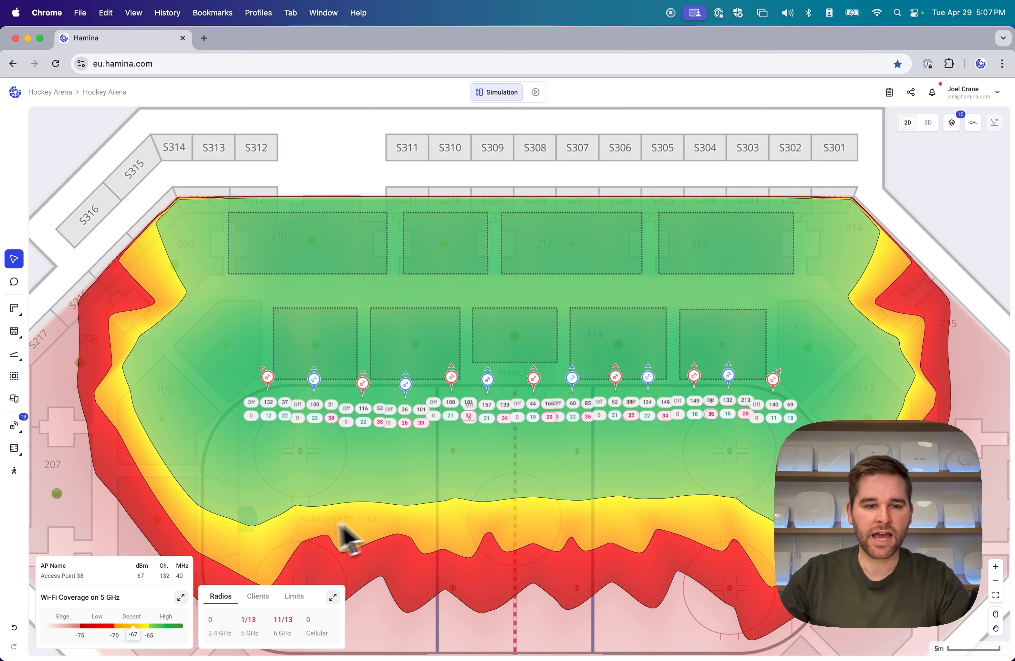
- Switch the Wi-Fi heatmap on 5 GHz from Coverage to Interference
left_click(181, 596)
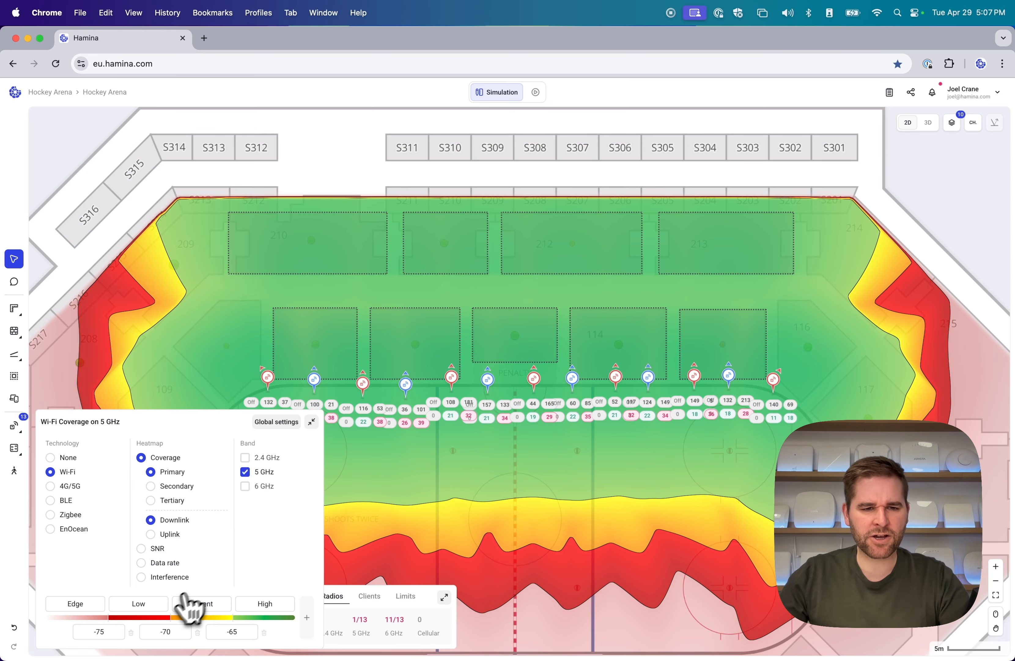
left_click(168, 579)
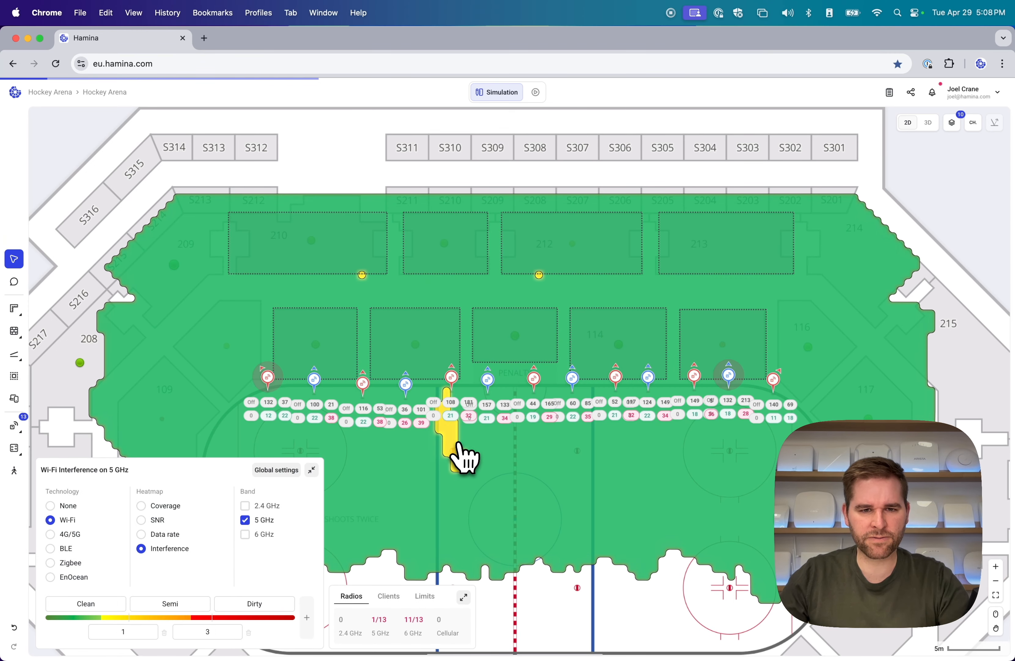
scroll(628, 490, "down", 3)
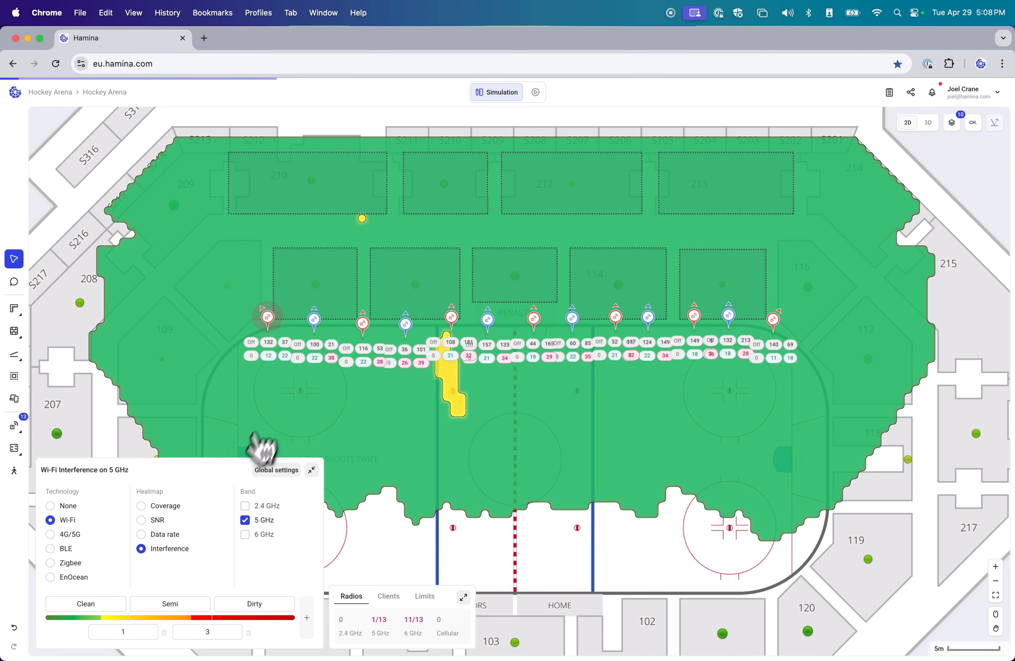
left_click(14, 259)
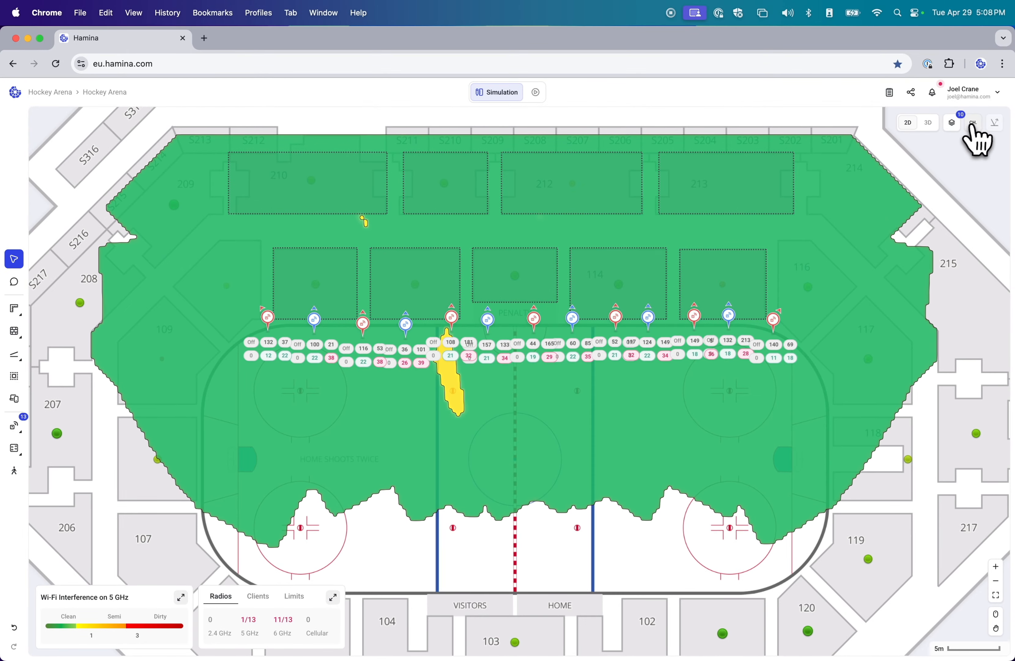
- Review the allowed 5 GHz channel widths and channels in the channel and network settings without changing anything
left_click(973, 124)
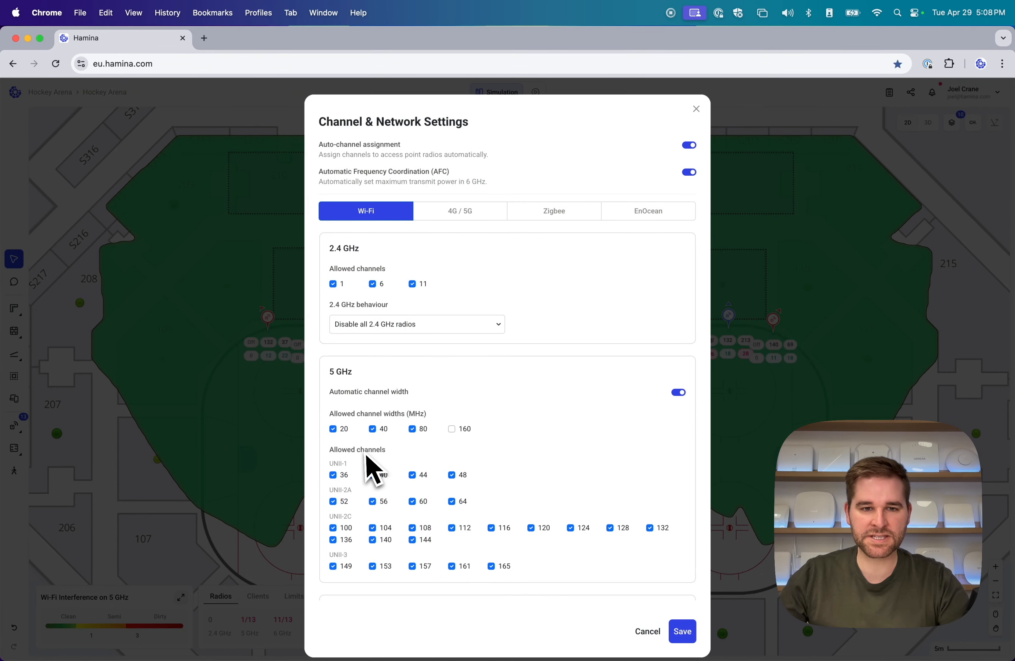
scroll(403, 456, "down", 2)
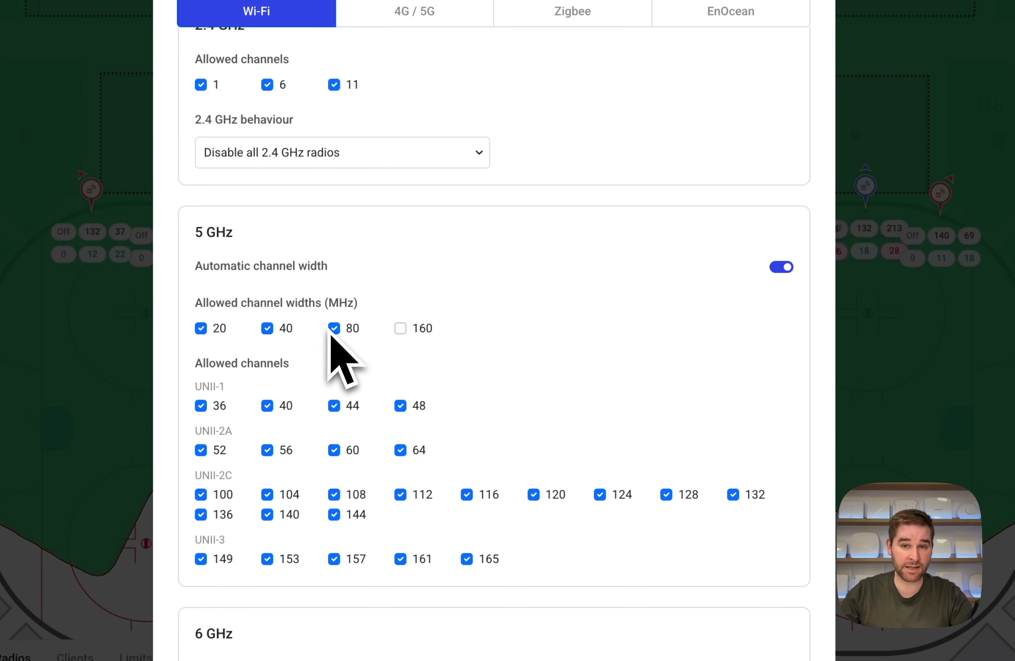
scroll(296, 338, "down", 2)
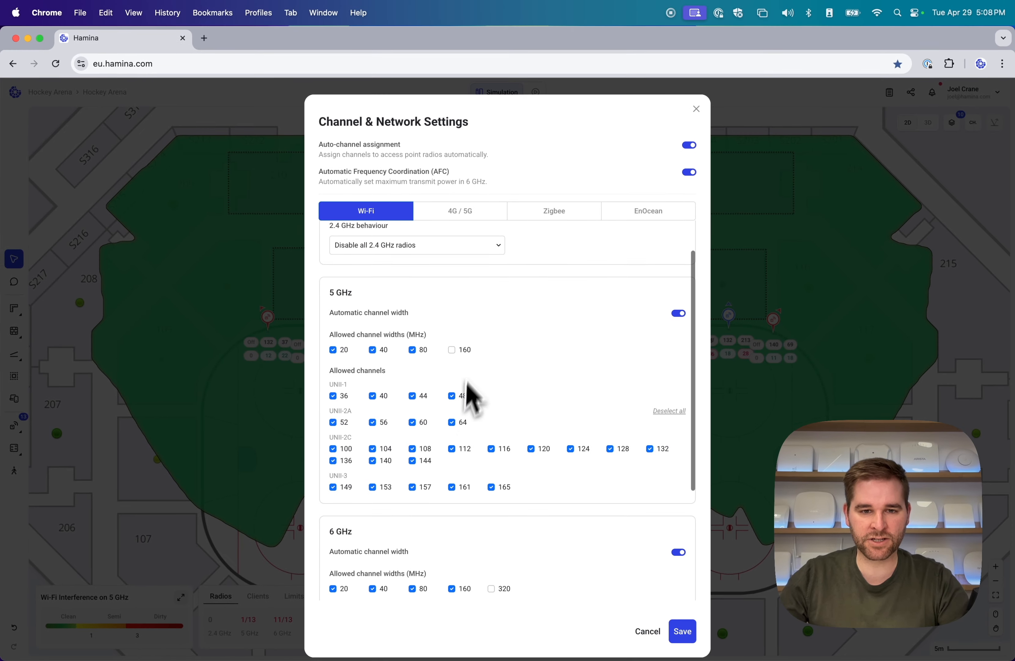
scroll(467, 388, "up", 1)
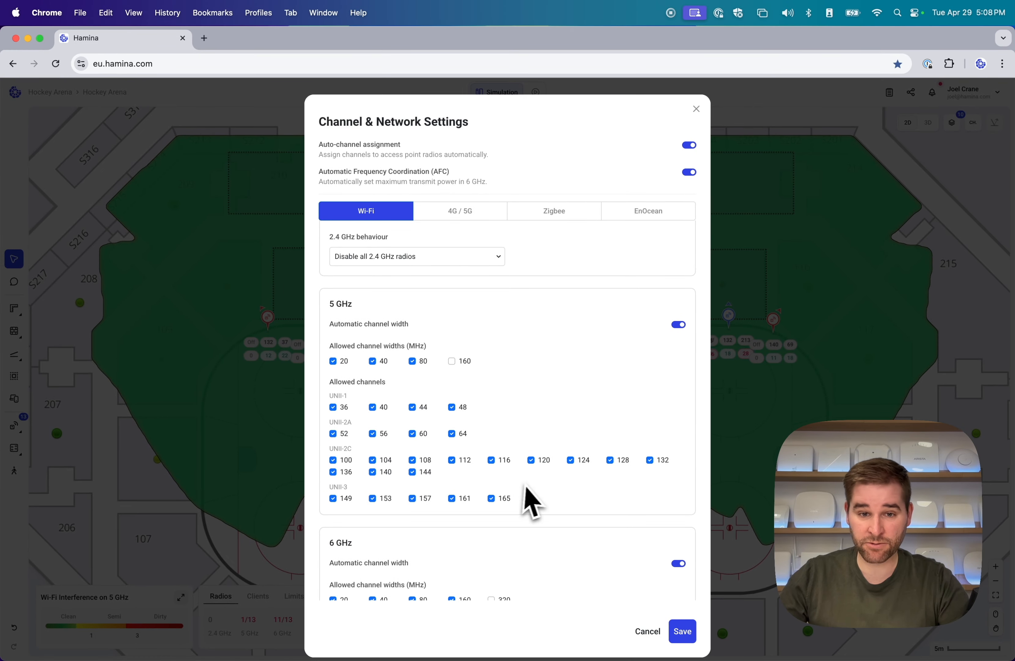
left_click(697, 107)
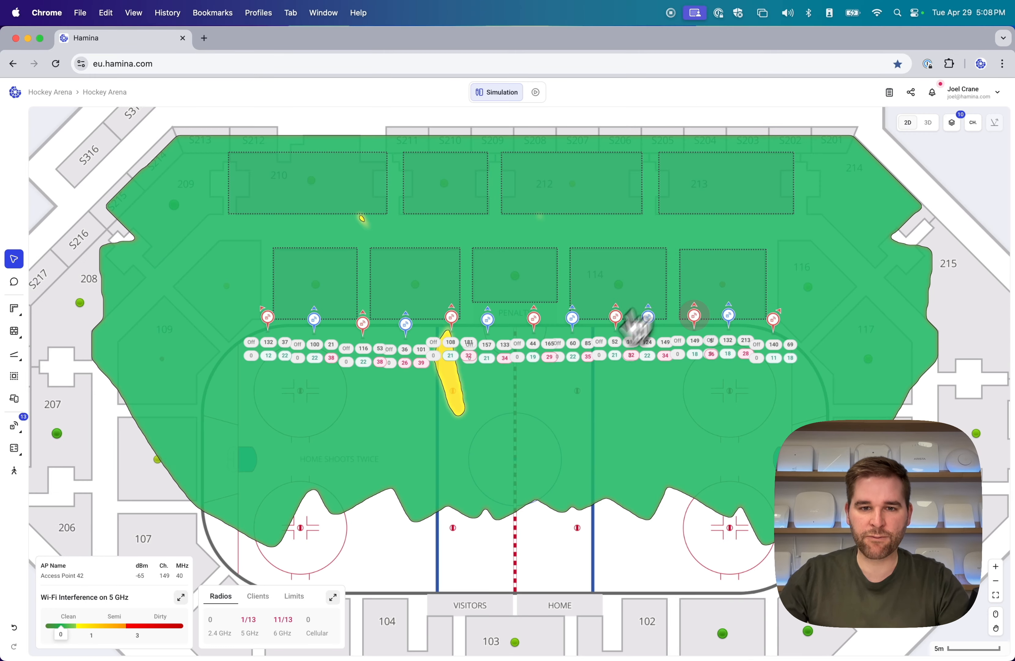
- Isolate the red access point nearest the centre line to view its own 5 GHz footprint, and clear the selection
left_click(536, 326)
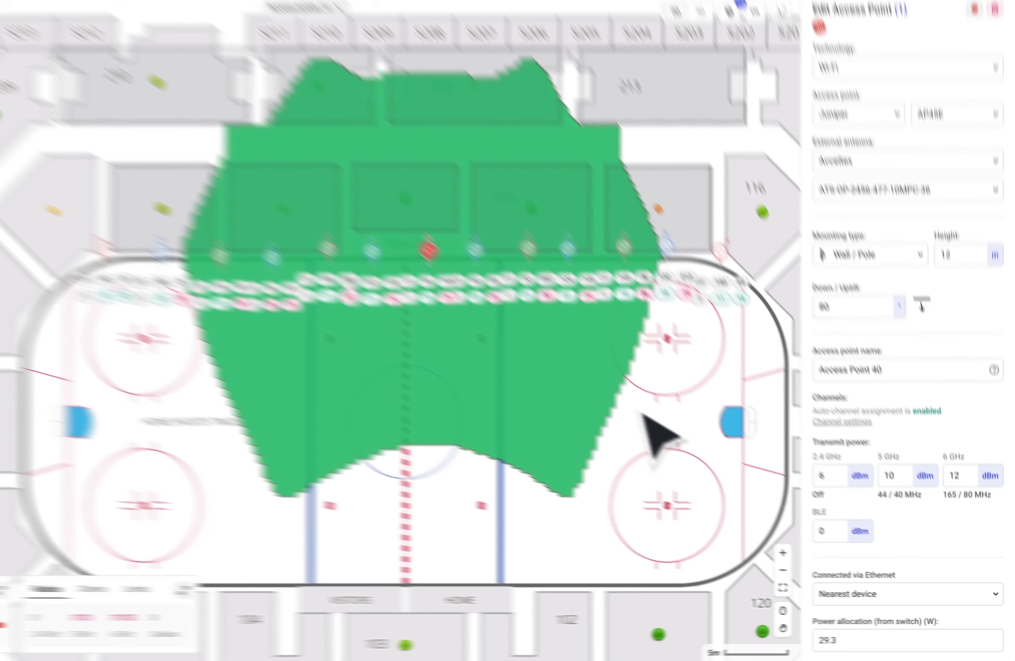
left_click(503, 333)
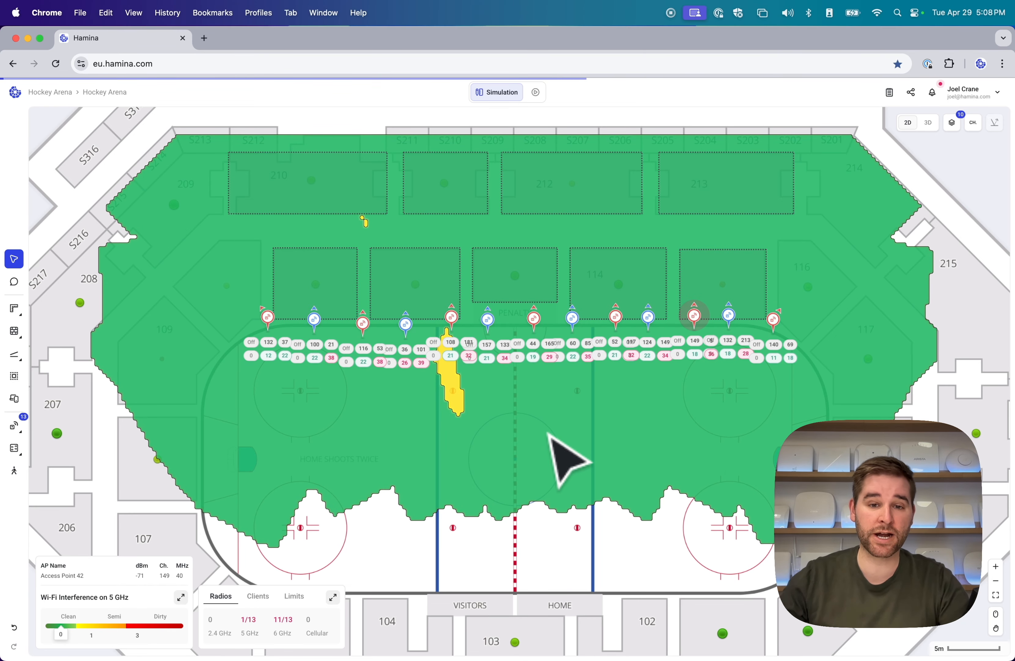
- Hide the Capacity layer on the floor plan
scroll(564, 460, "down", 2)
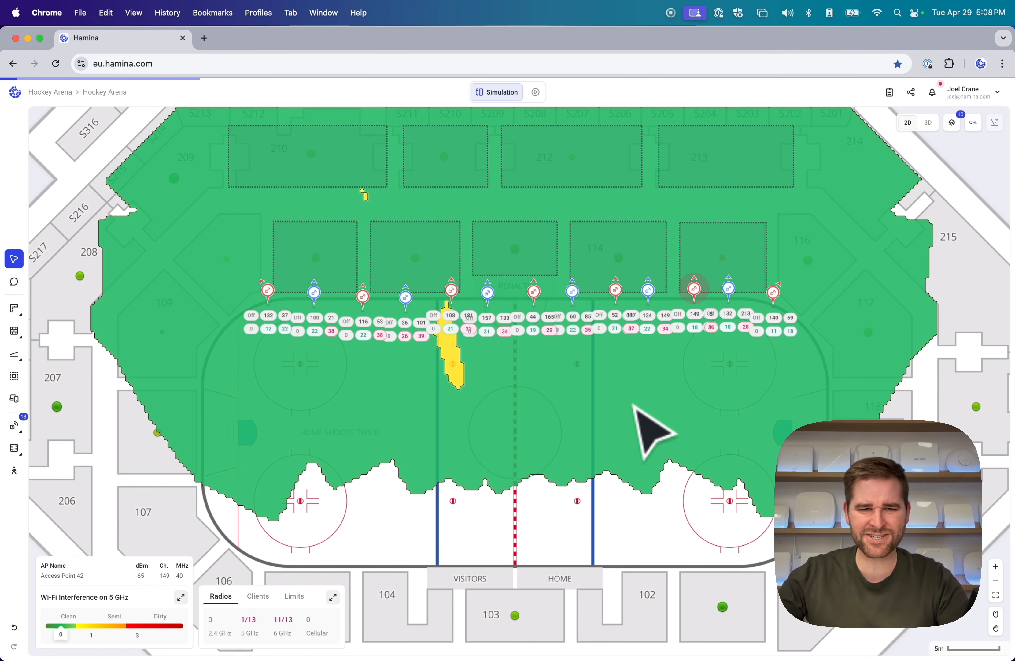
left_click(952, 123)
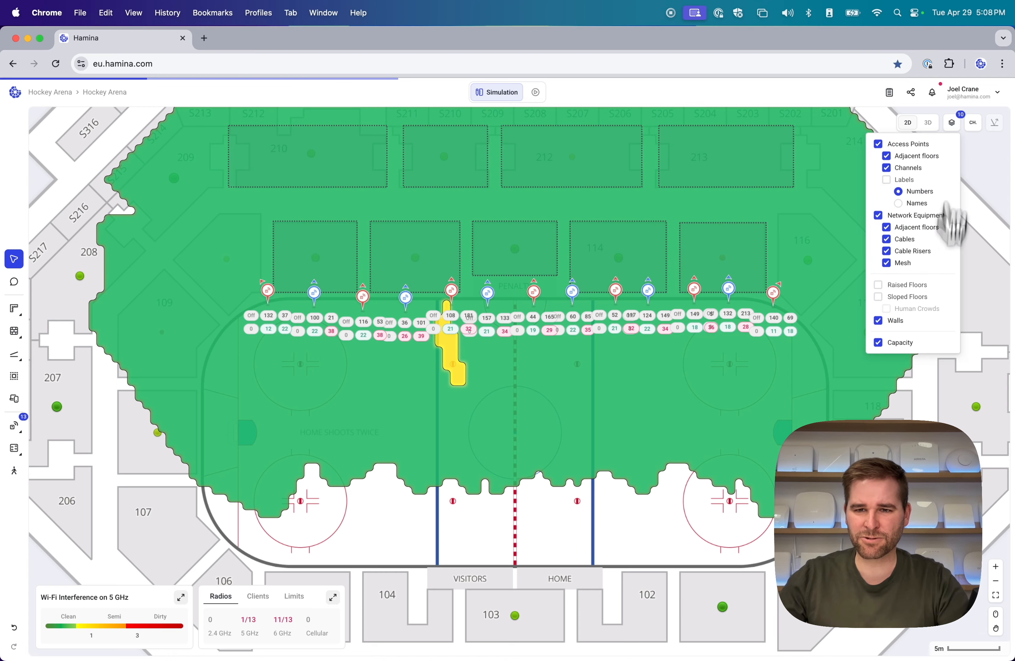
left_click(891, 346)
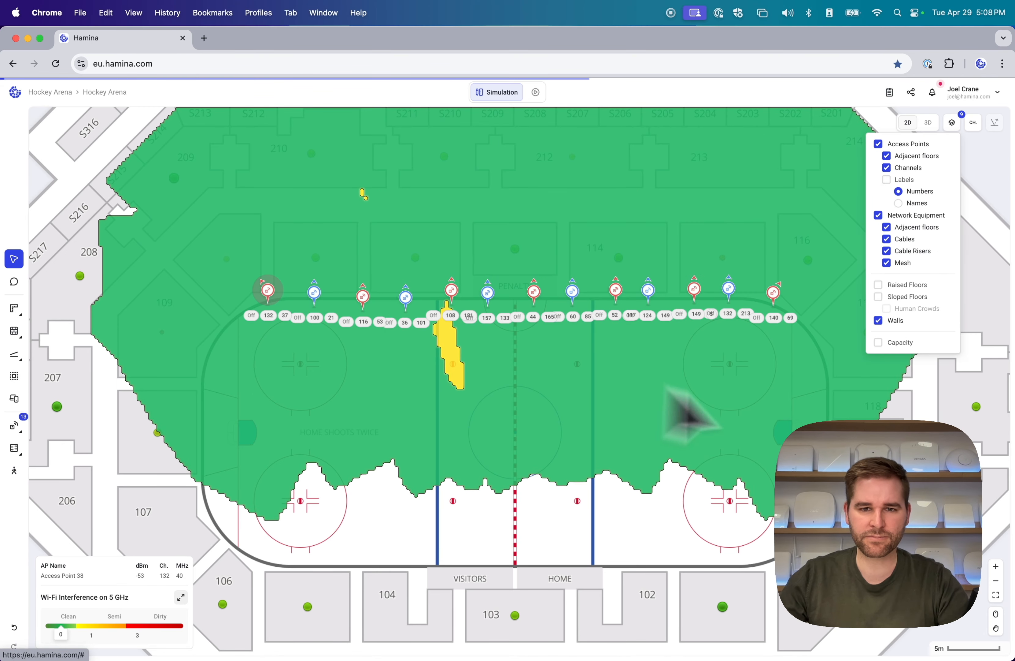
- Duplicate all 13 access points along the rink edge
left_click_drag(665, 385, 826, 407)
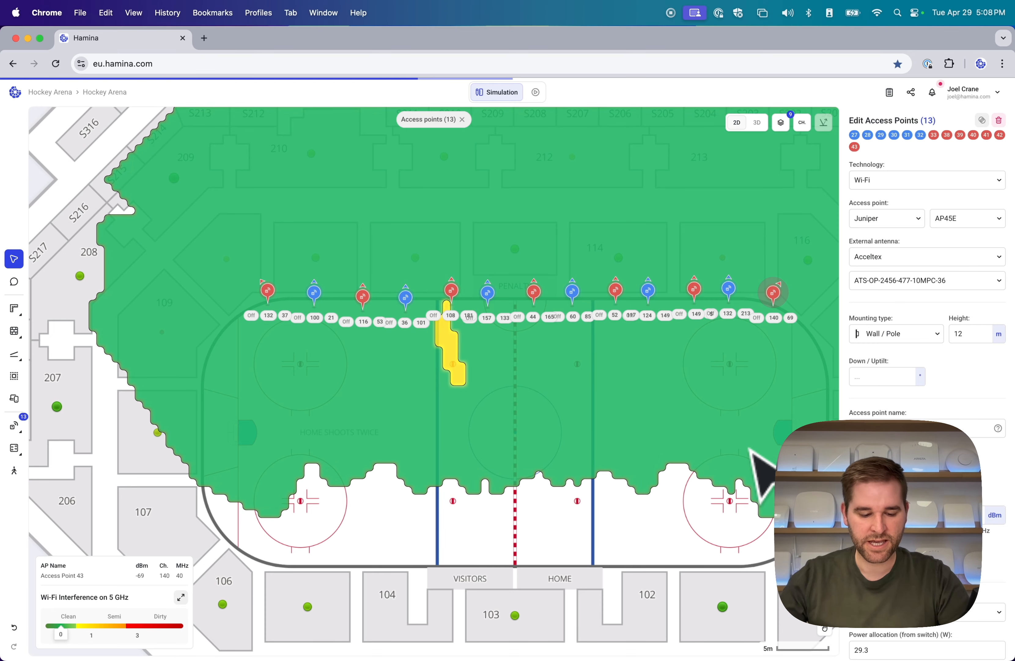
key("super+v")
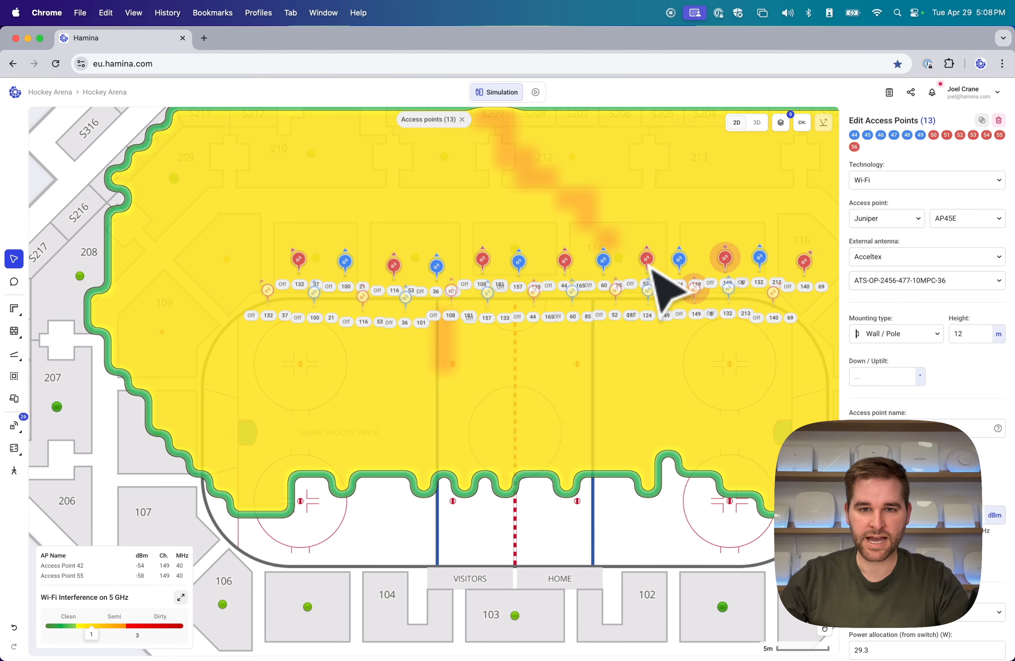
- Move the 13 duplicated access points to the rink edge by the VISITORS and HOME benches, and clear the selection
left_click_drag(649, 256, 620, 529)
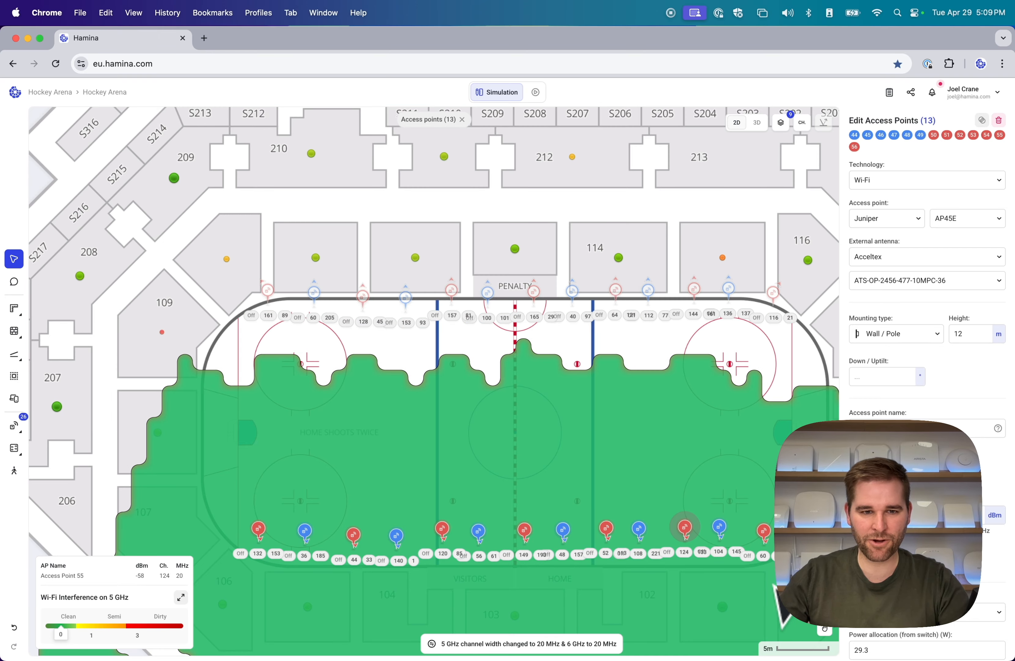
left_click(748, 443)
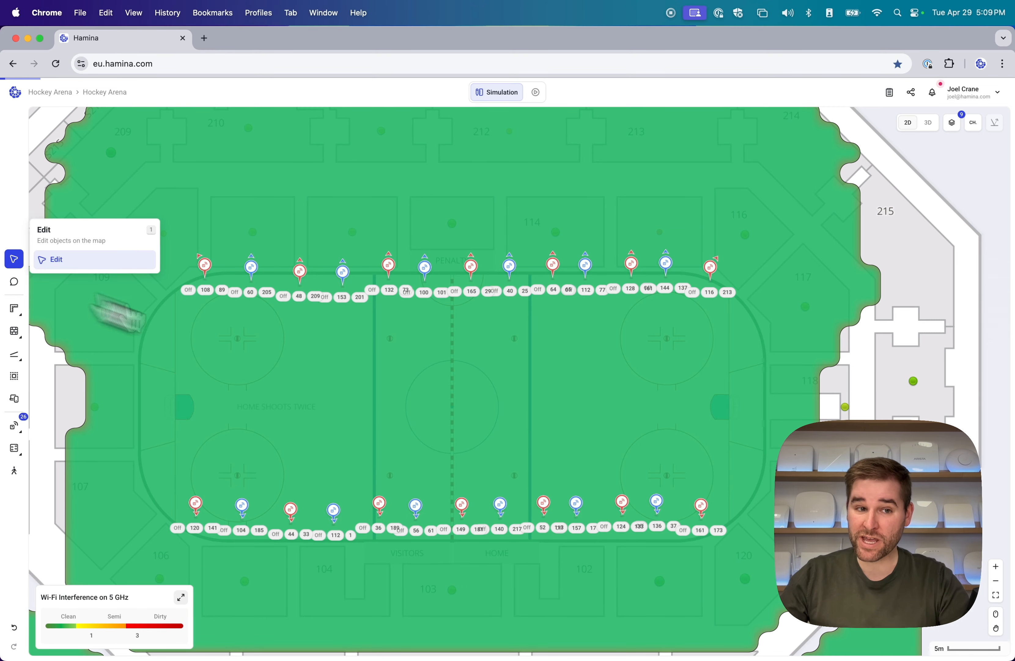
- Isolate the first blue access point along the bench-side rink edge to view its own 5 GHz interference footprint, and clear the selection
scroll(326, 433, "left", 2)
scroll(326, 433, "down", 1)
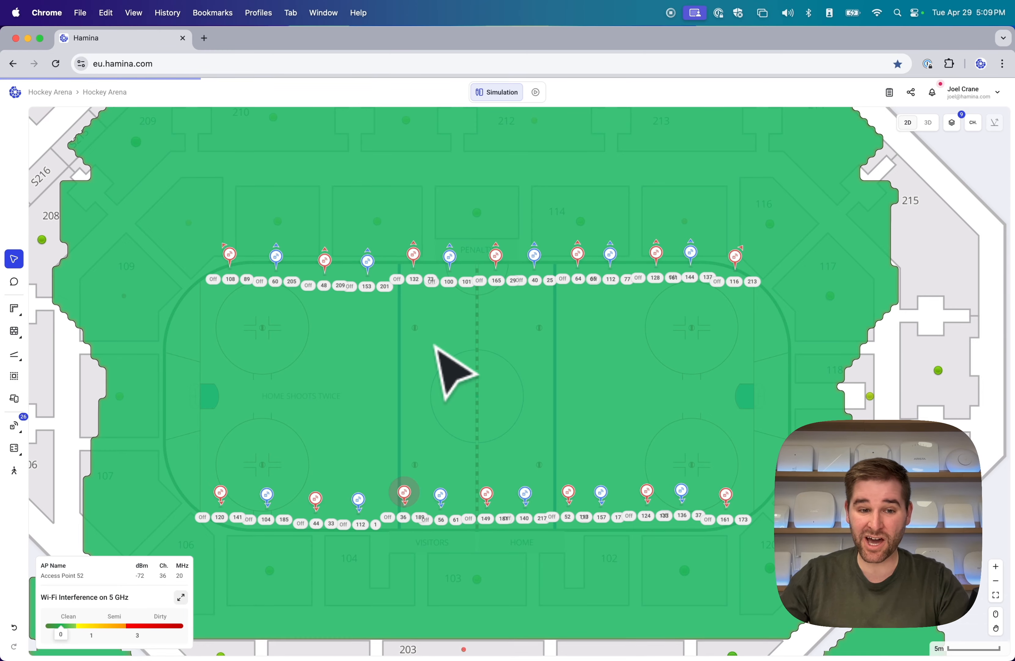
left_click(266, 497)
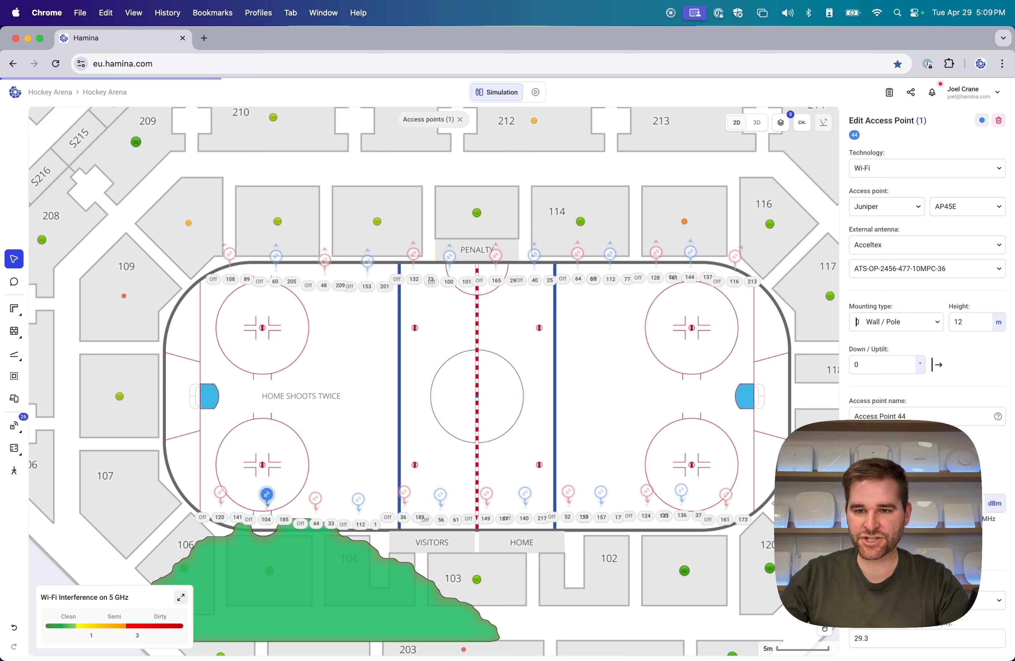
left_click(621, 414)
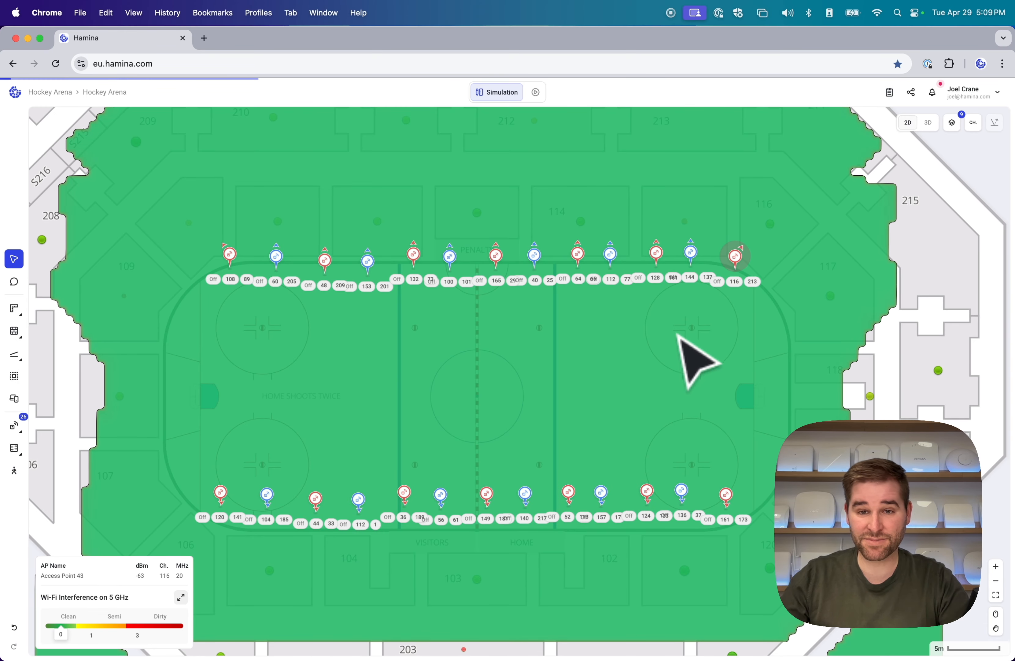
- Switch the 5 GHz Wi-Fi heatmap from Interference to Coverage
left_click(180, 597)
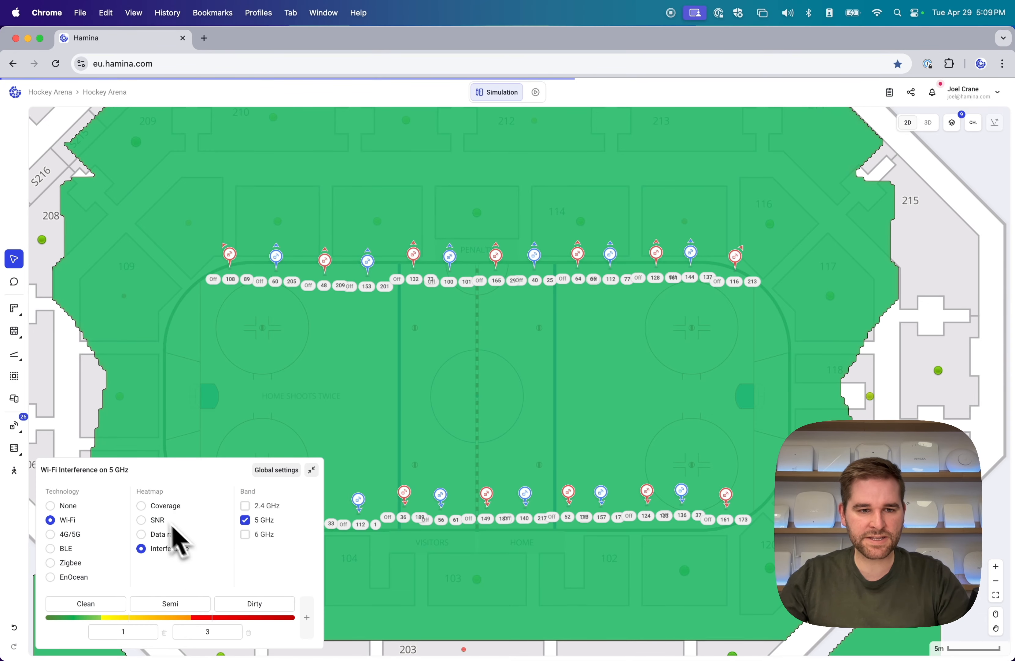
left_click(148, 506)
left_click(437, 447)
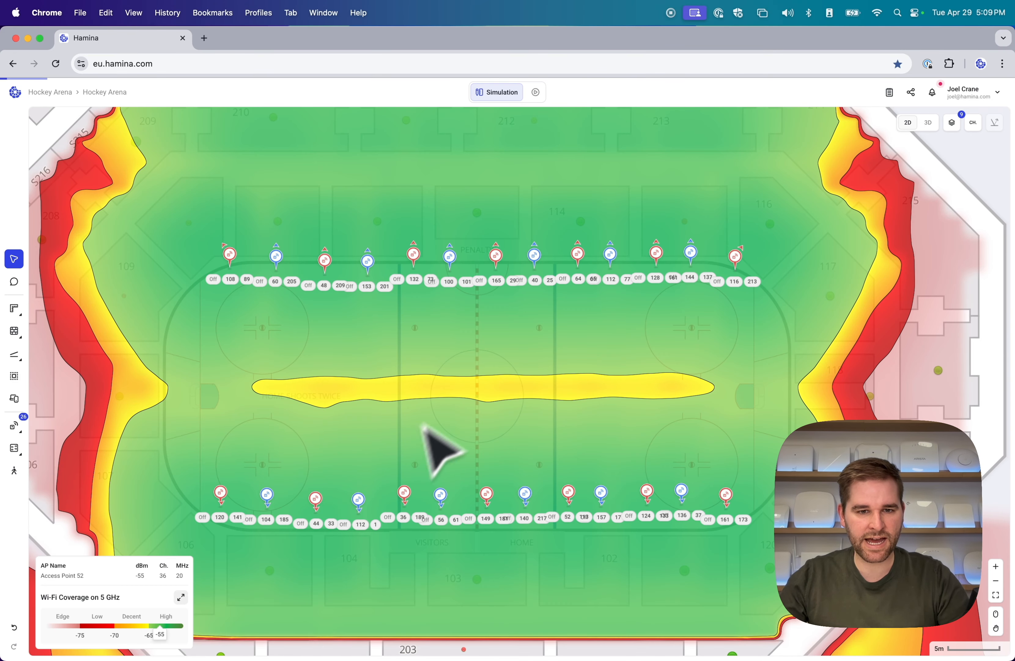
- Select all access points, show the Capacity layer to review radio loads on the floor plan, and hide it again
key("super+a")
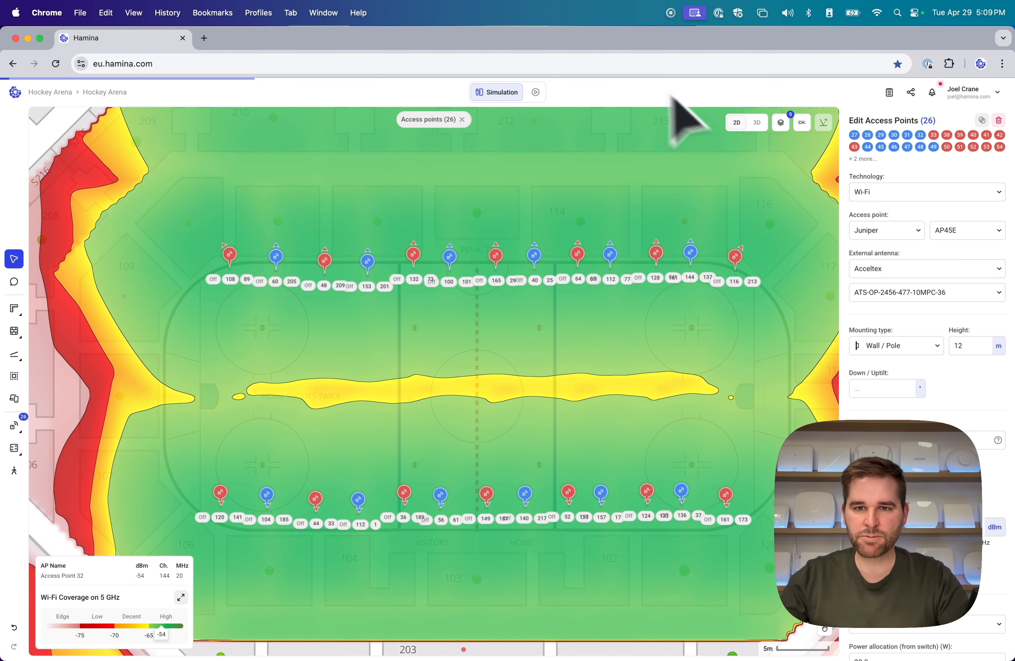
left_click(781, 124)
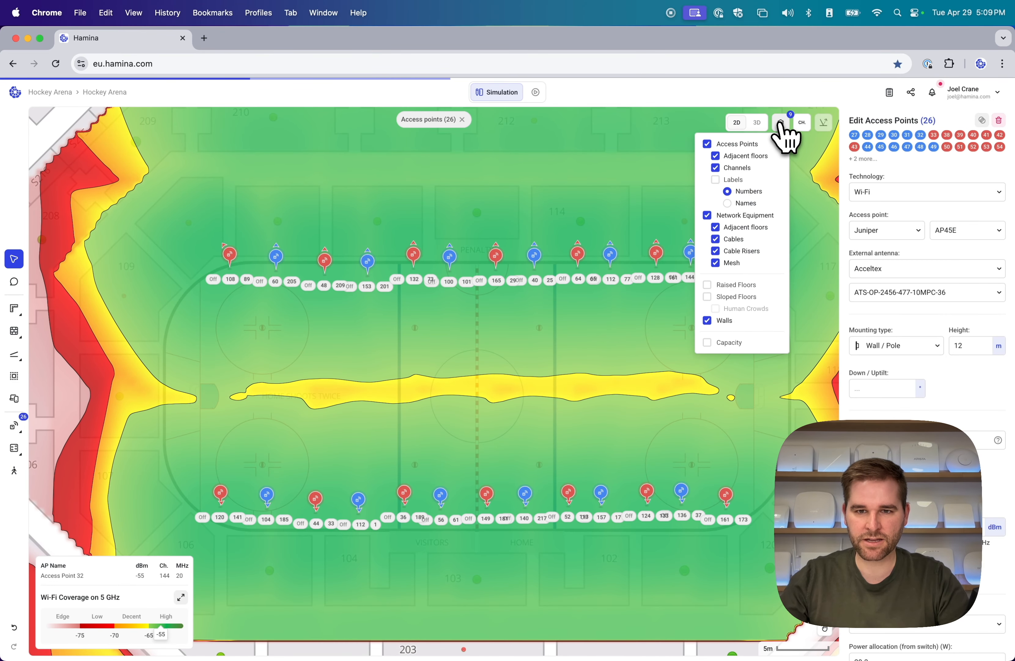
left_click(724, 343)
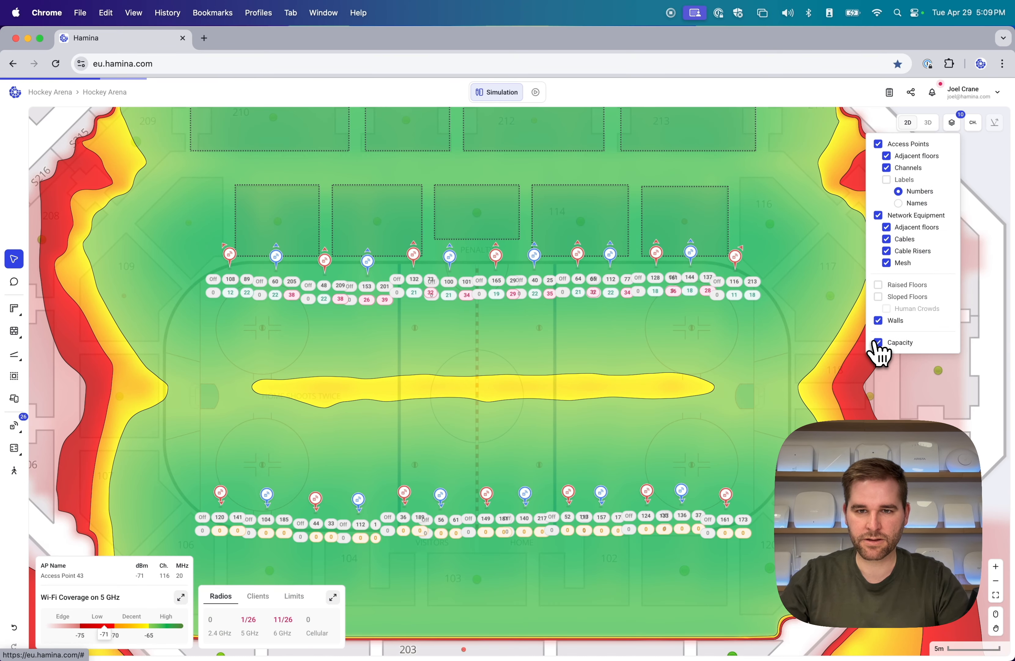
left_click(878, 342)
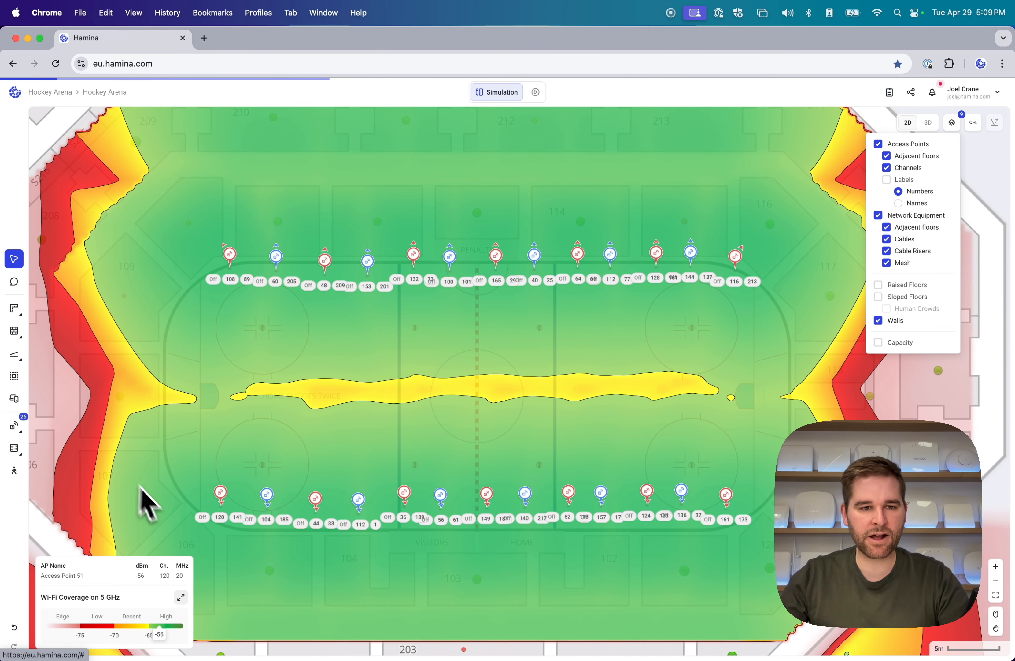
- Delete all 26 access points along both rink edges
left_click_drag(142, 226, 808, 558)
key("Delete")
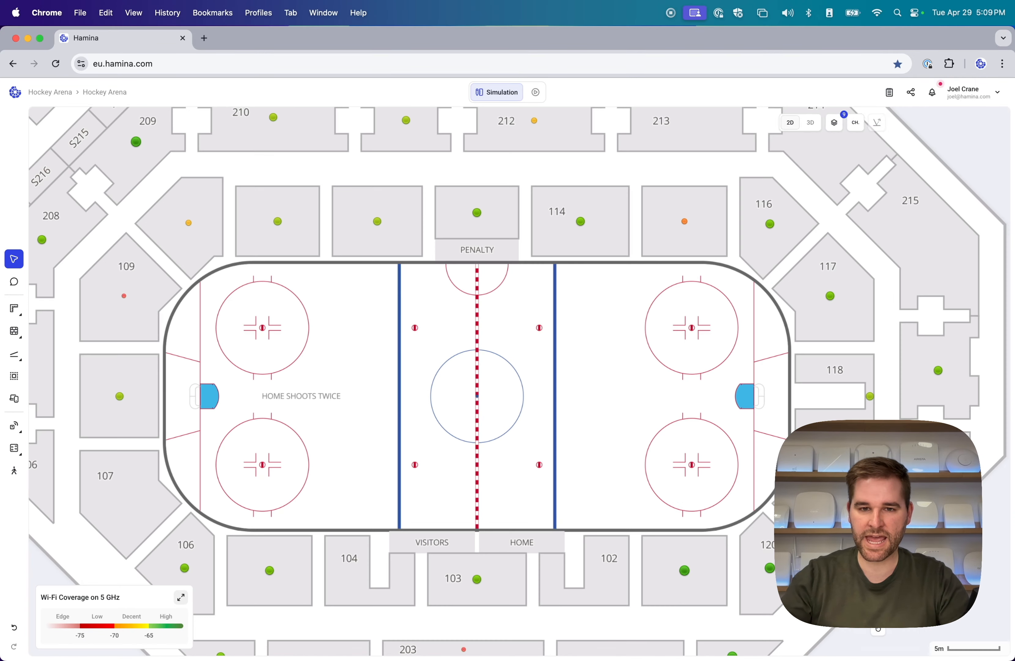
- View the arena in 3D, show Human Crowds to examine the seating around section 109, and hide the crowds again
left_click(927, 123)
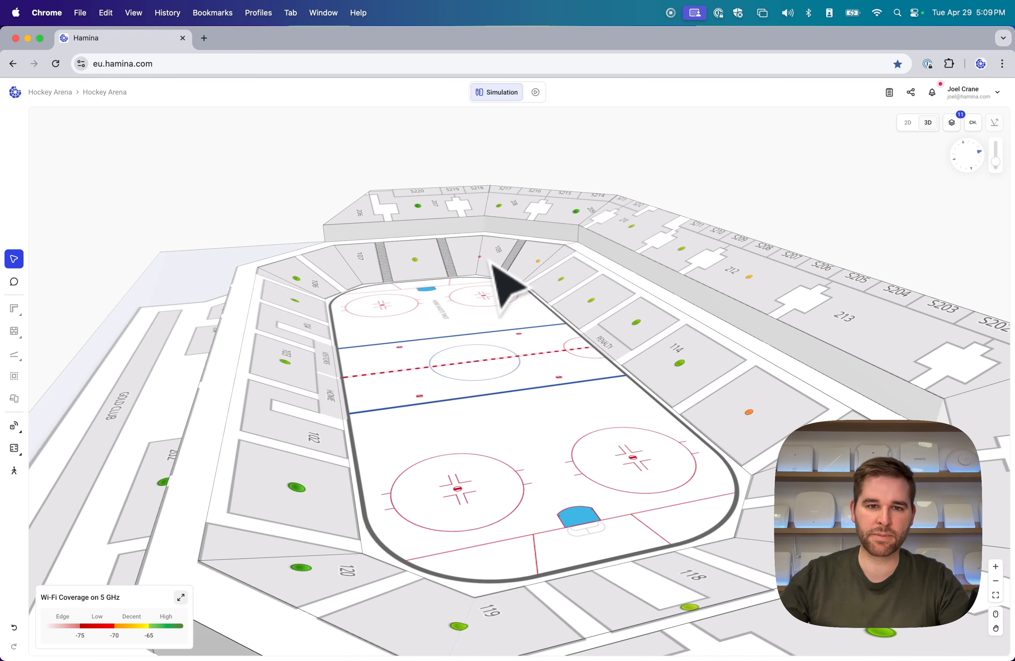
scroll(491, 258, "up", 5)
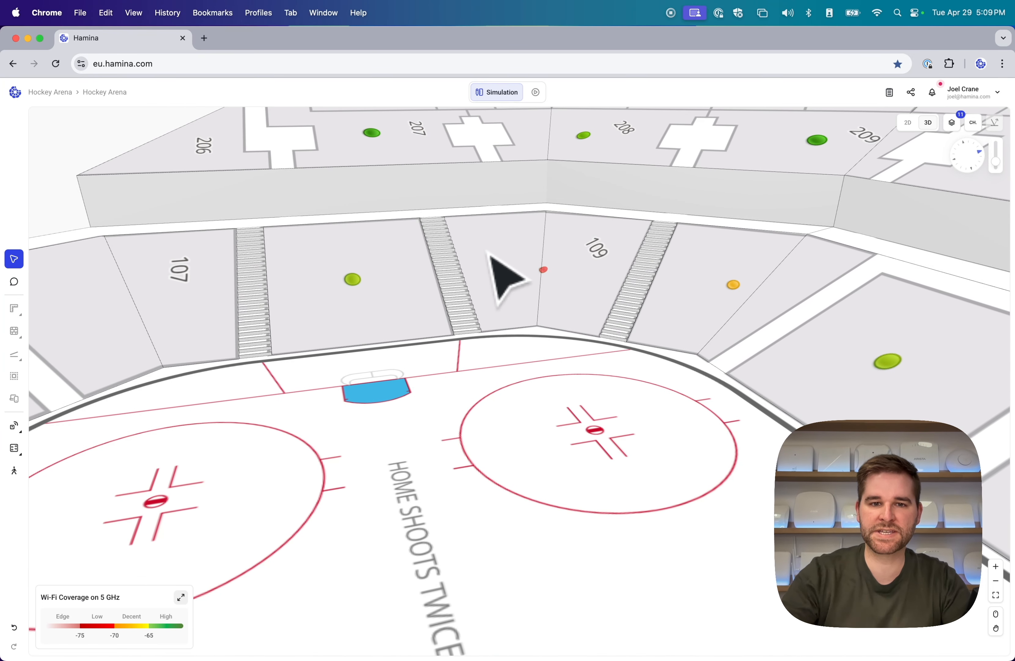
left_click(956, 125)
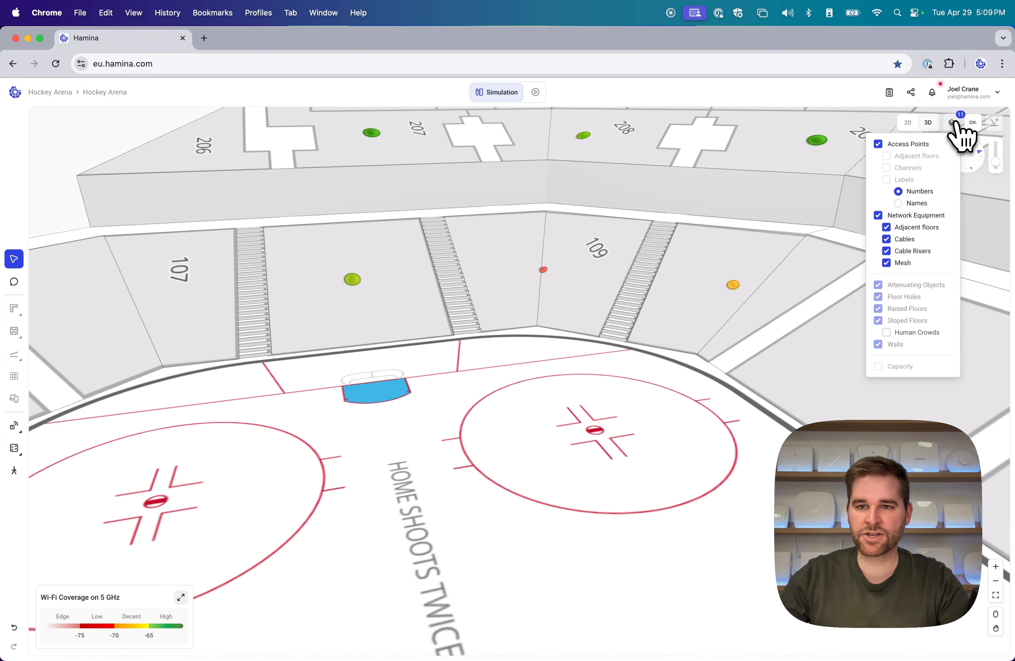
left_click(909, 336)
left_click_drag(545, 424, 645, 451)
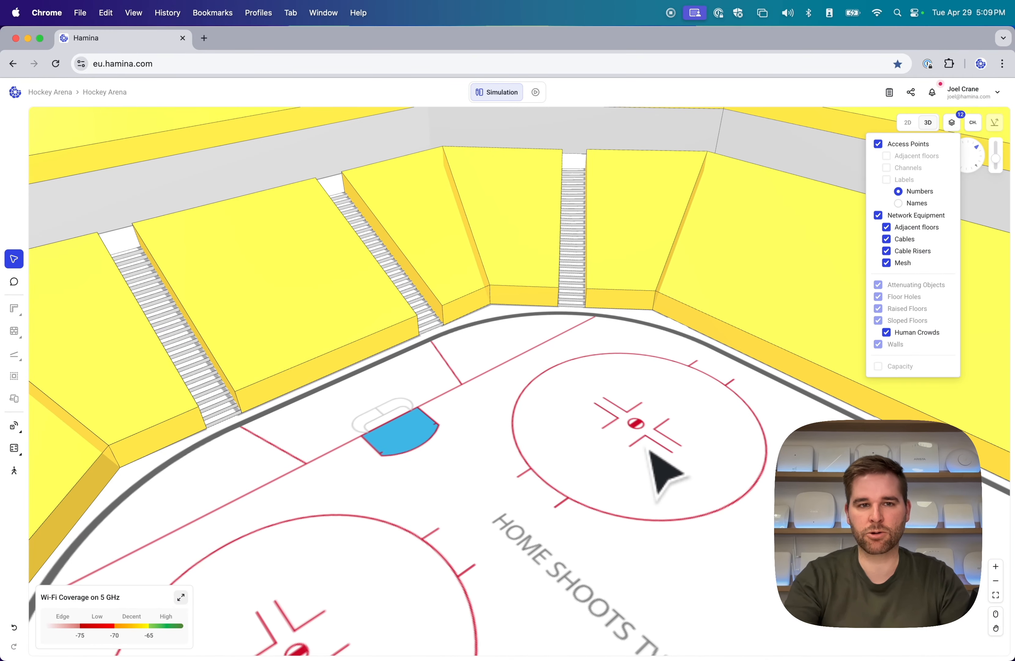
scroll(649, 451, "down", 3)
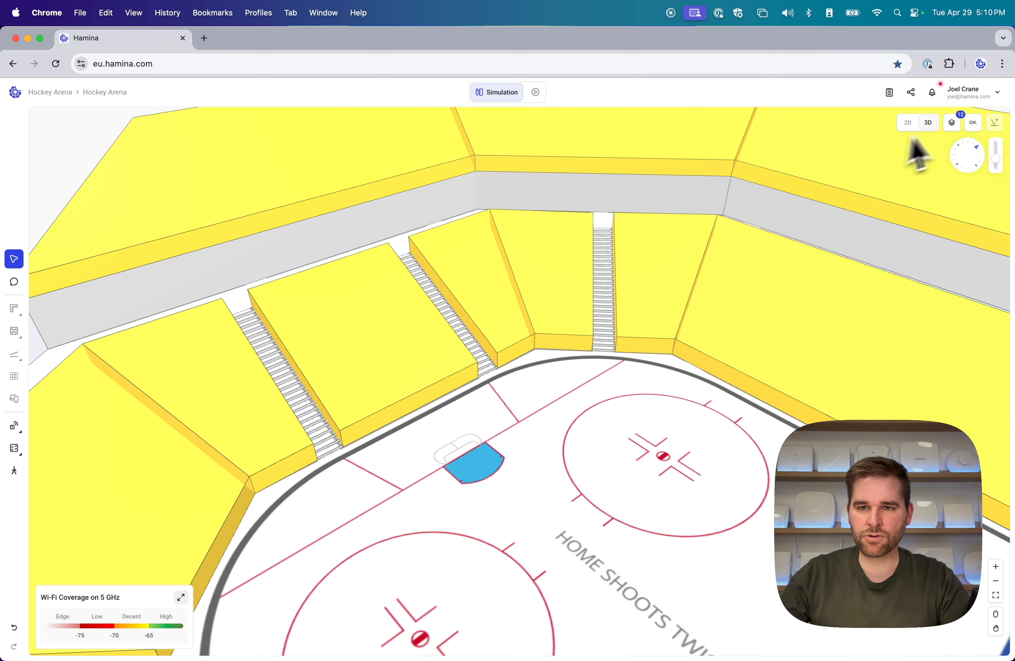
mouse_move(956, 128)
left_click(905, 333)
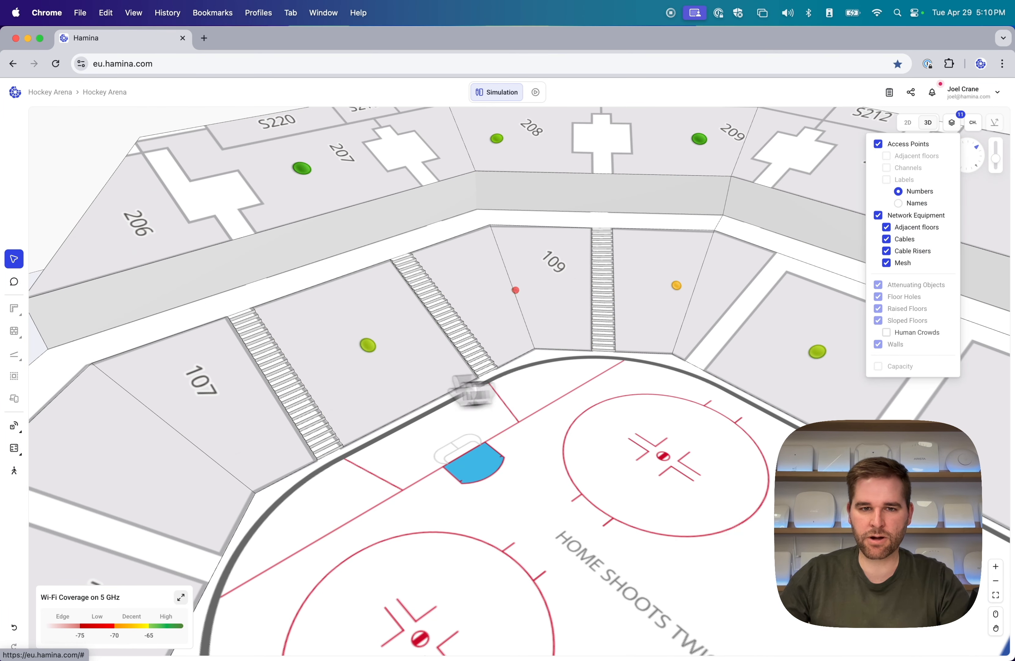
- Start adding an access point and set its model to Aruba AP-635
mouse_move(16, 427)
left_click(58, 426)
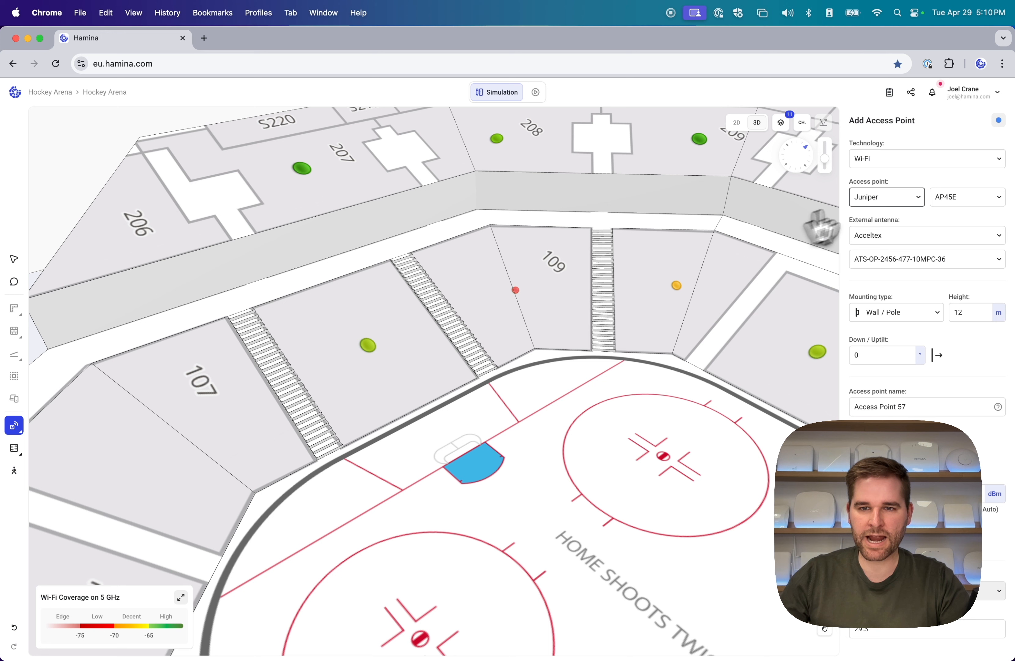
left_click(883, 201)
type("a")
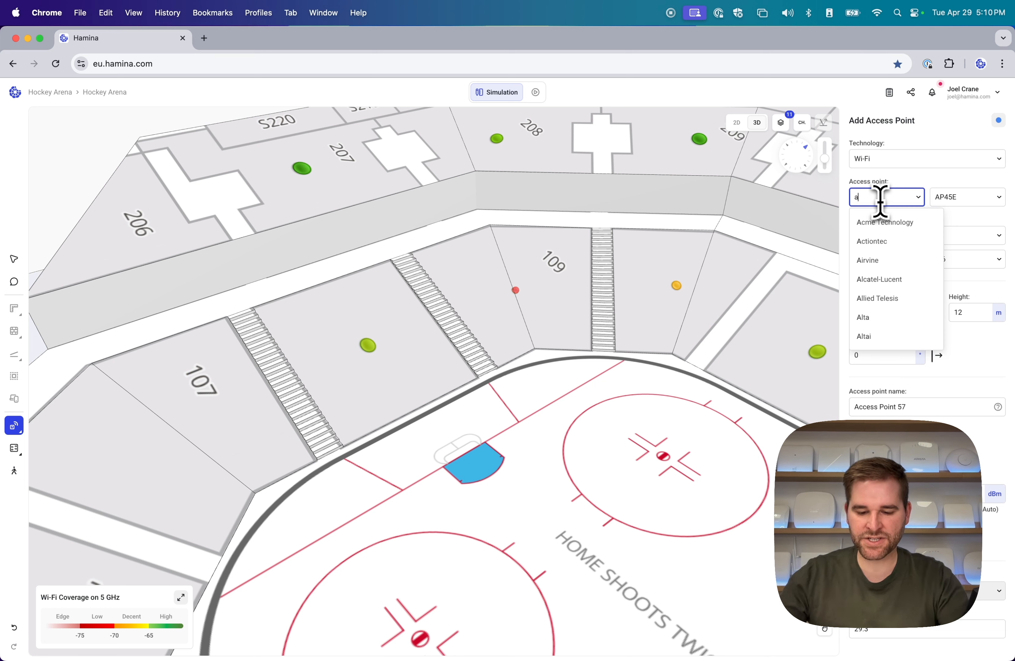
type("rub")
left_click(883, 231)
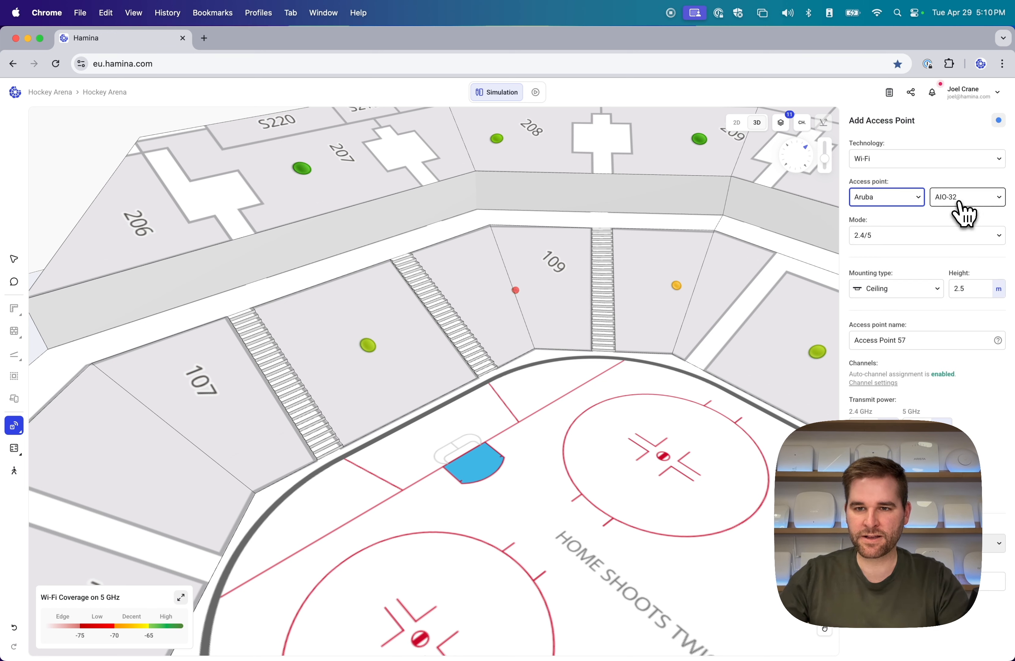
left_click(962, 201)
type("635")
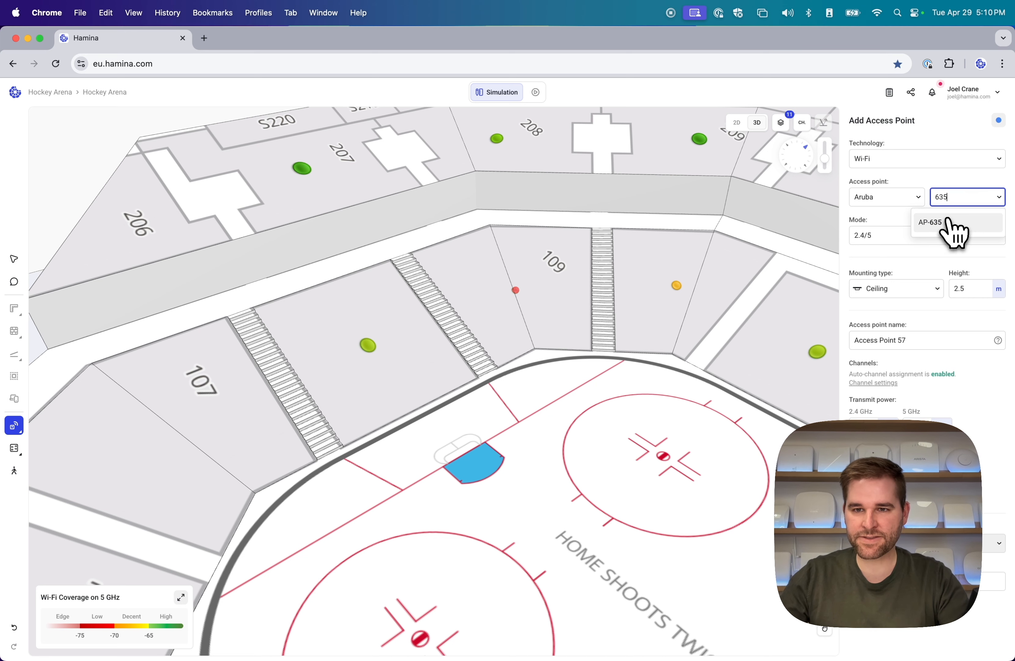
left_click(950, 221)
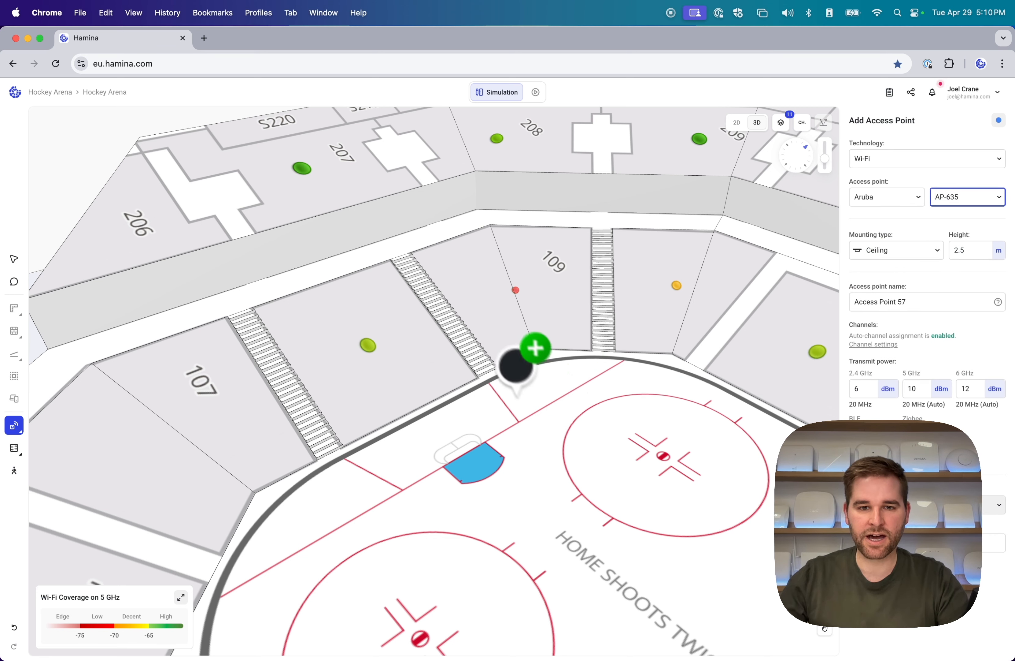
- Place the AP-635 at the rink end near the goal beside section 109 and set its mounting type to Wall / Pole
left_click(564, 446)
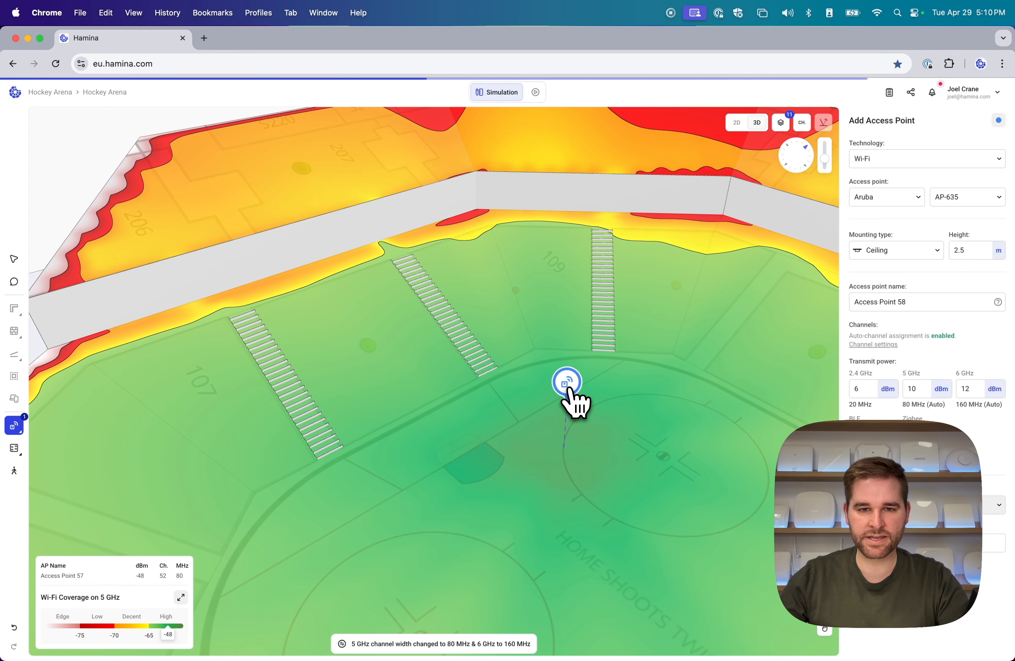
left_click_drag(574, 392, 548, 372)
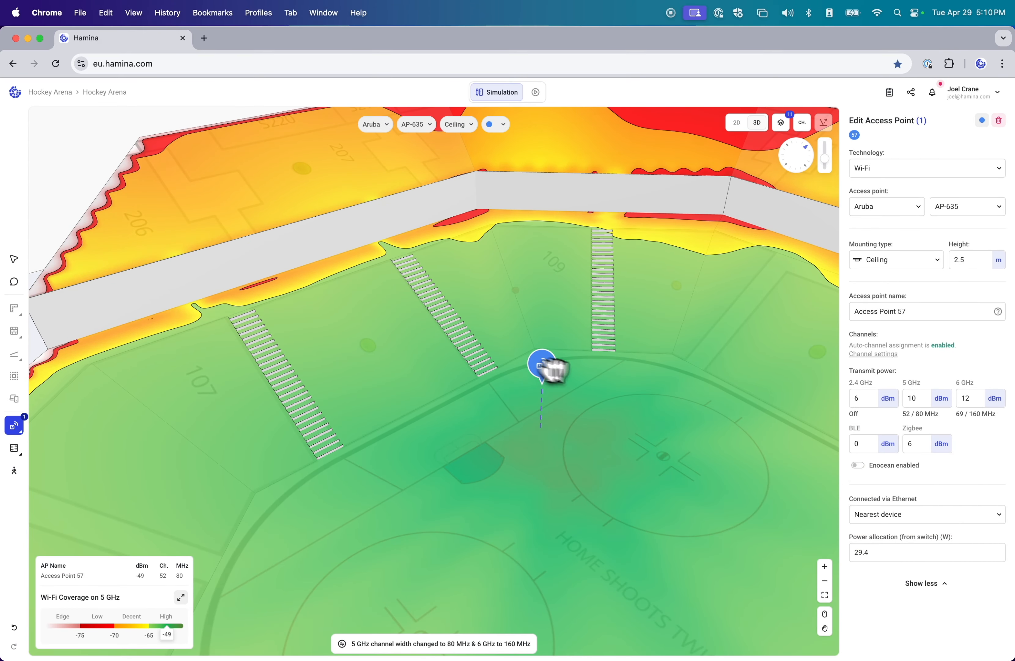
left_click(908, 262)
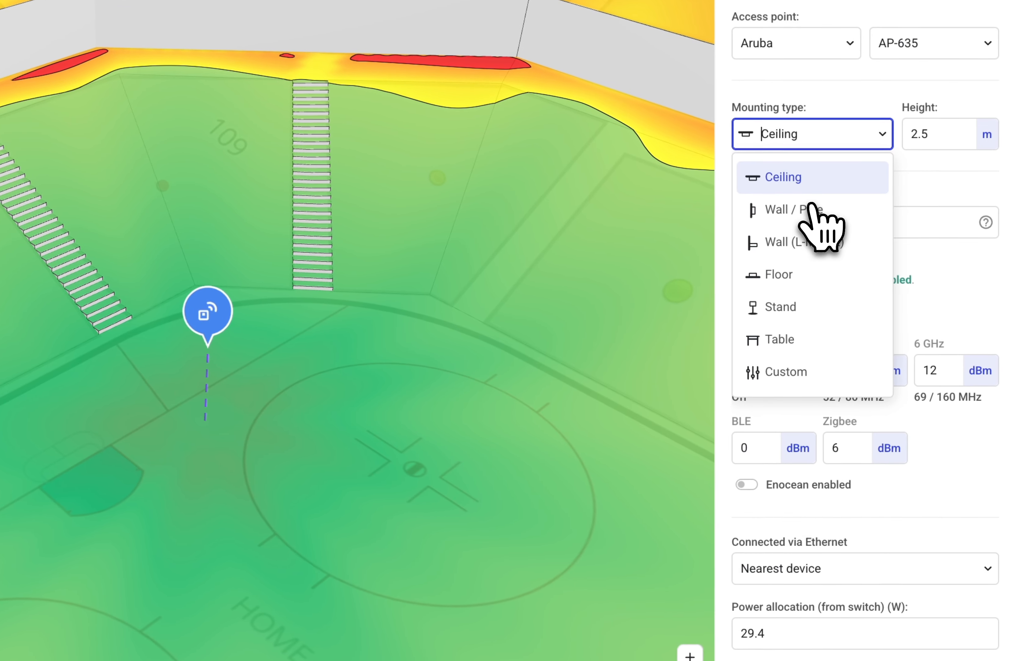
left_click(911, 300)
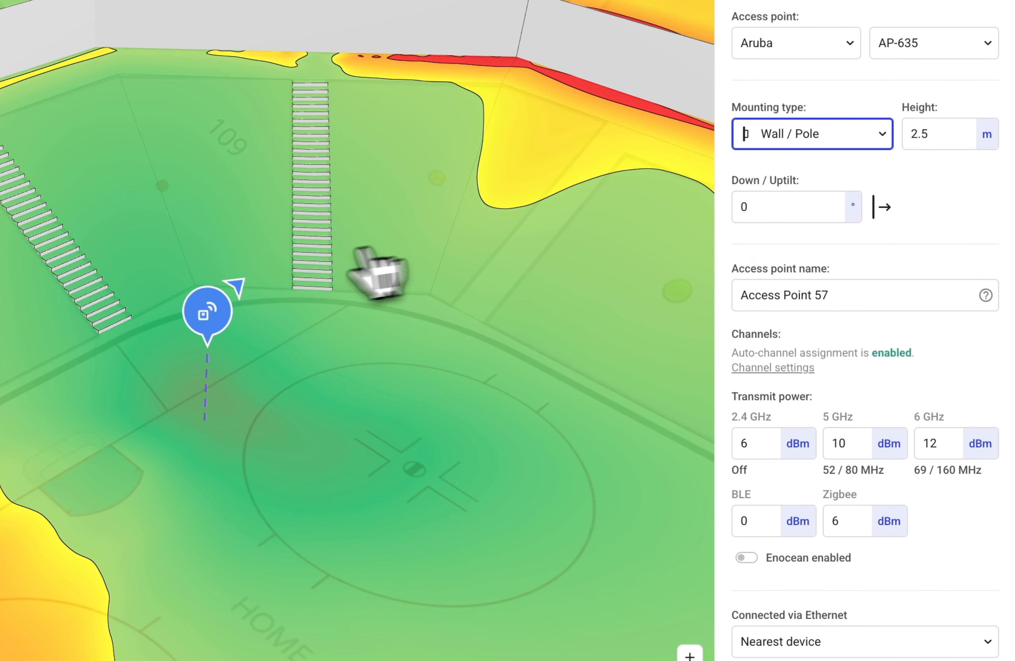
- In the 2D plan, set the access point's height to 0.5 m and move it into the seating beside section 109
left_click(493, 1)
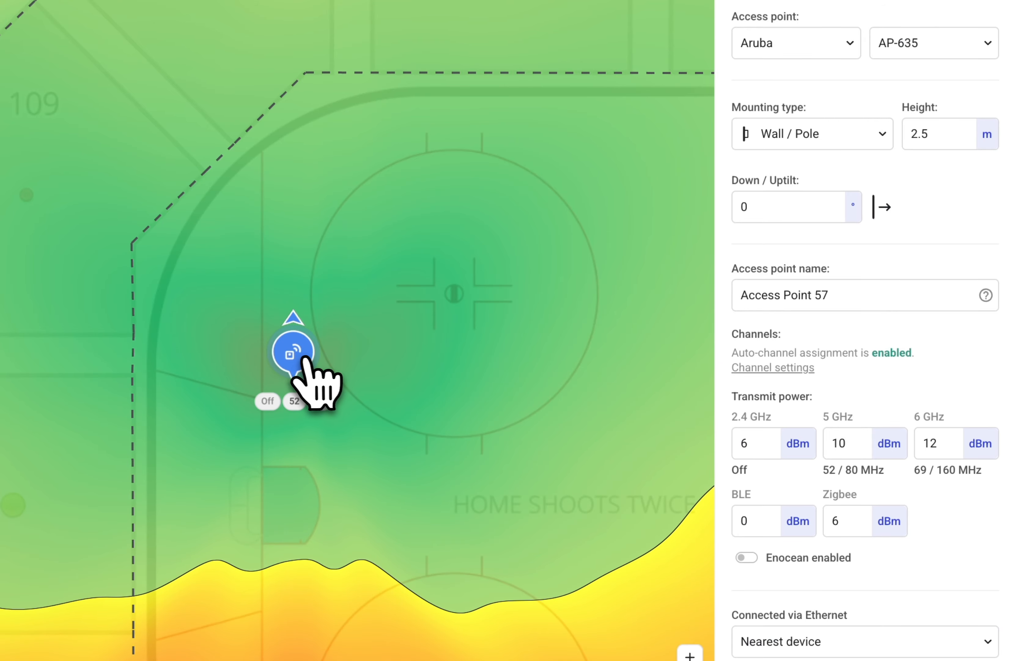
left_click(944, 134)
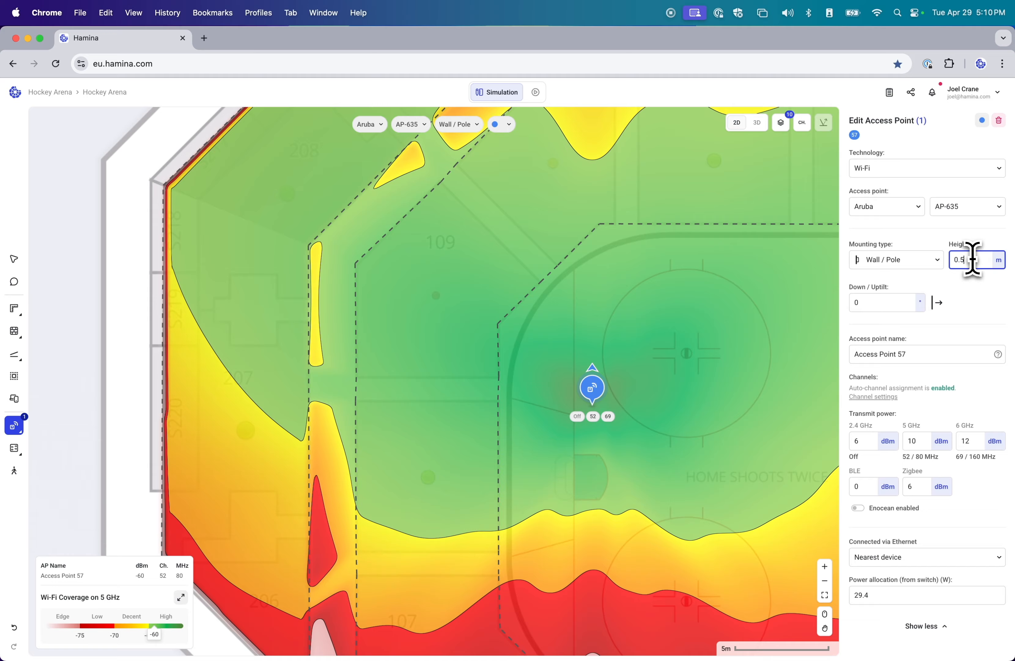
type("0.5")
key("Return")
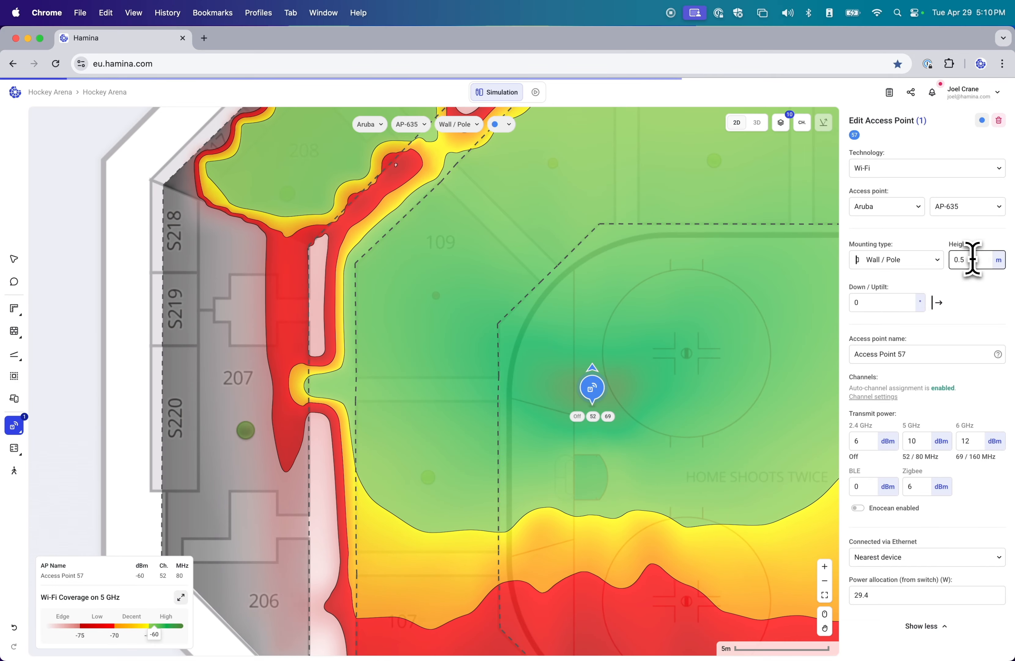
left_click_drag(592, 387, 471, 371)
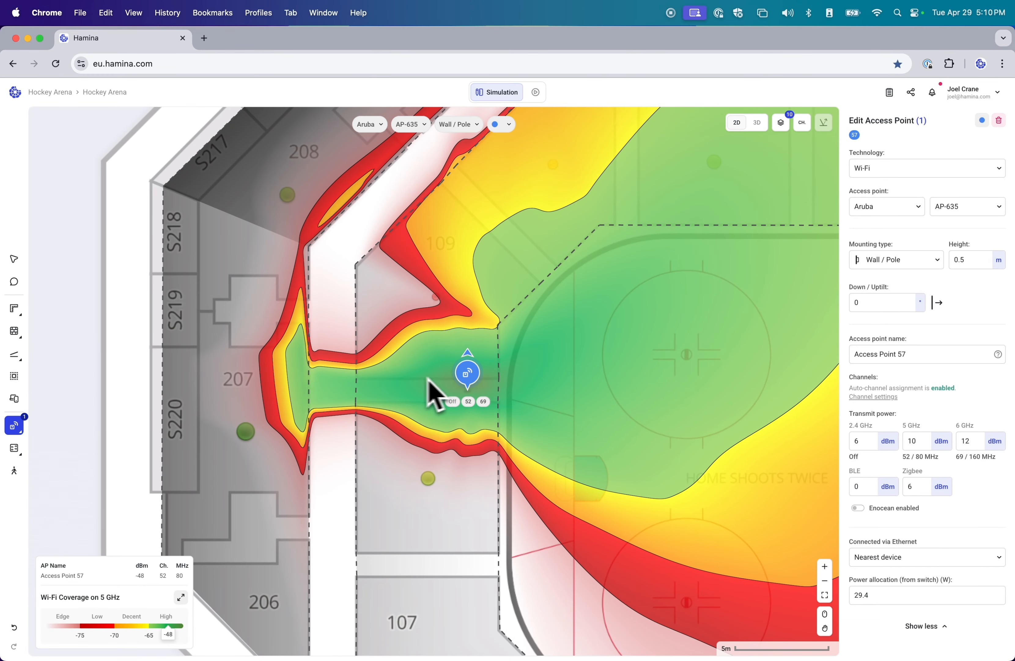
key("Escape")
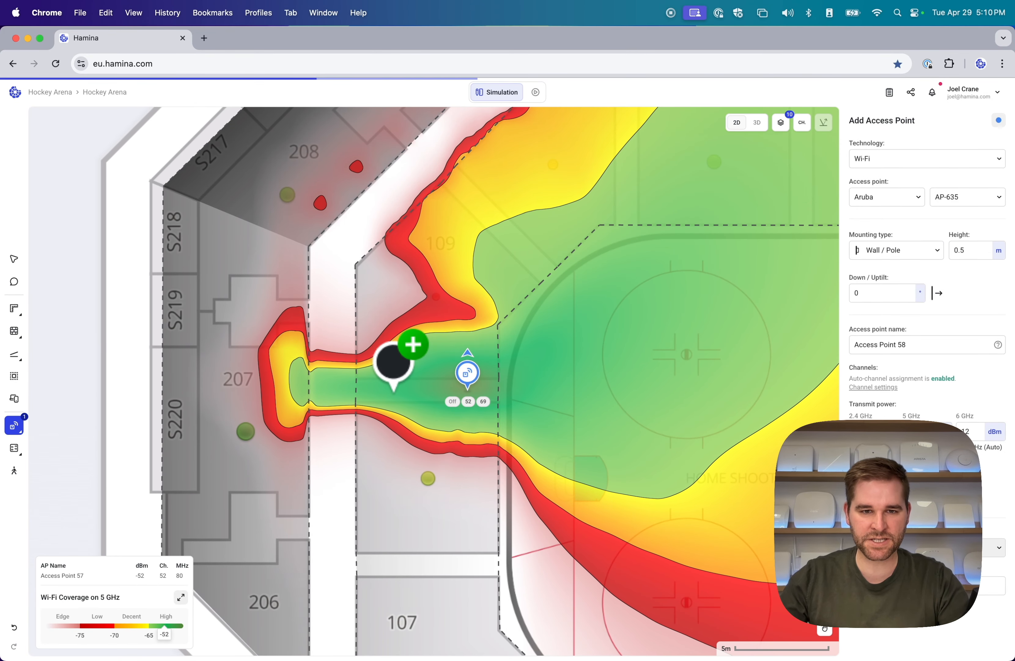
- Place five more AP-635s, forming pairs along the three seating aisles beside sections 107 and 109 behind the rink end
left_click(392, 372)
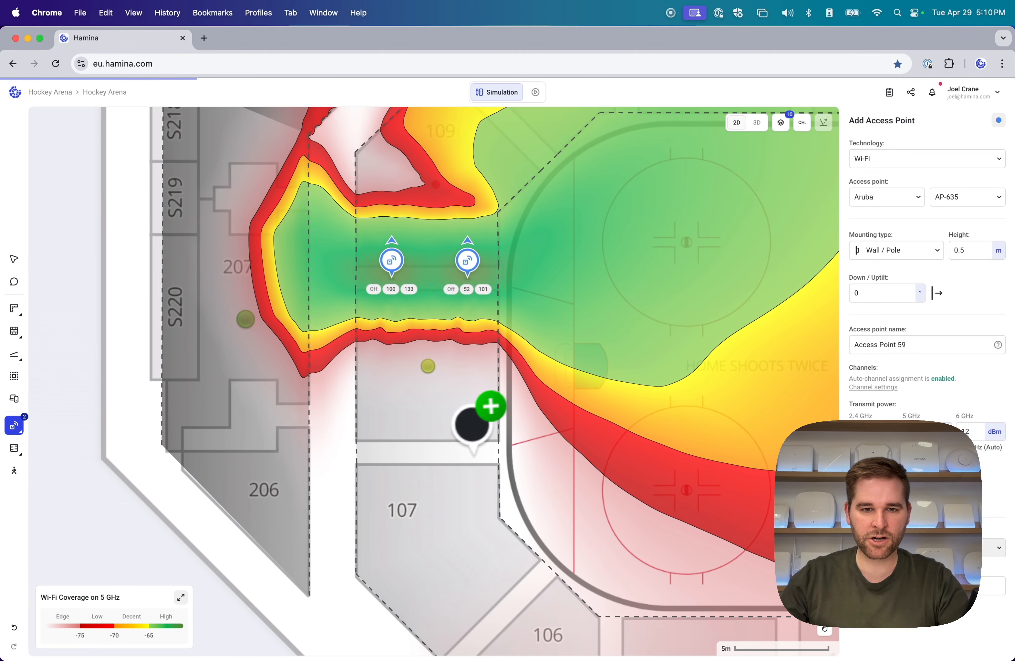
left_click(467, 453)
left_click(404, 453)
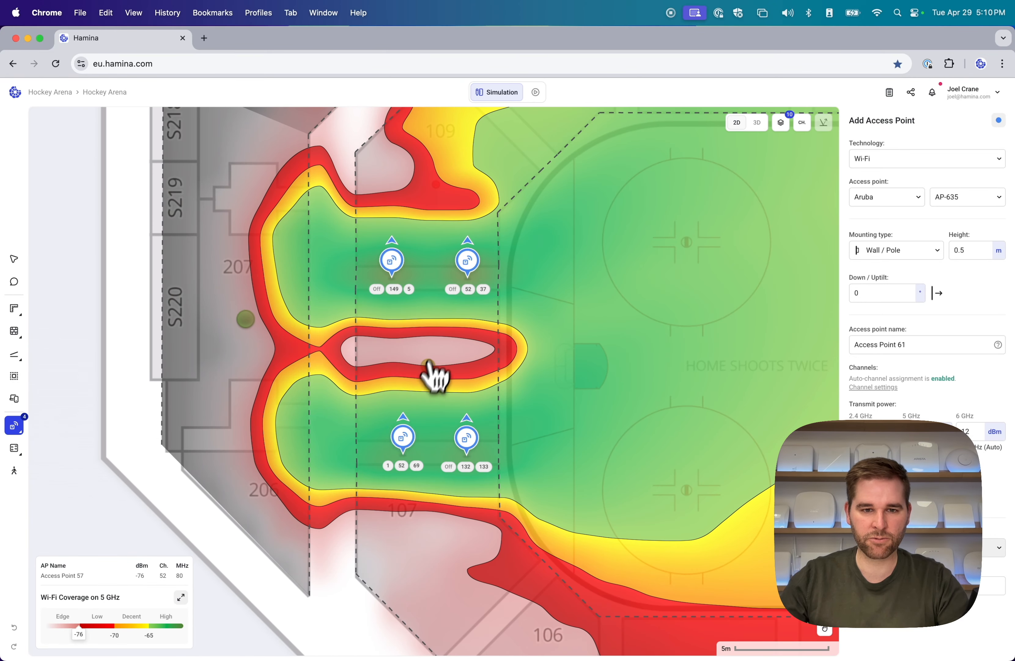
scroll(437, 339, "up", 3)
left_click(521, 231)
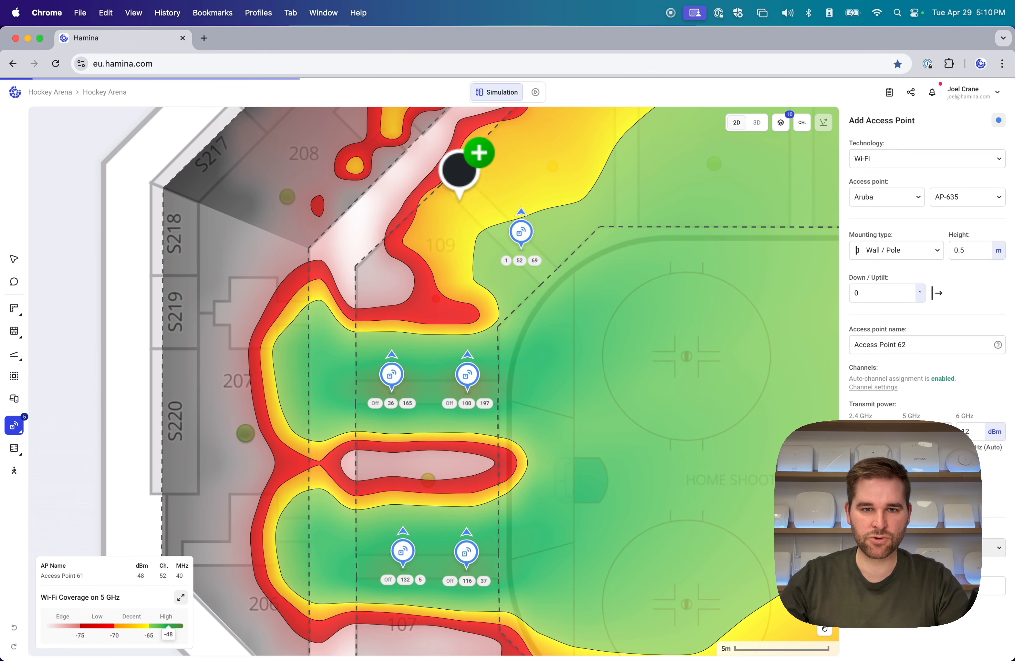
left_click(477, 185)
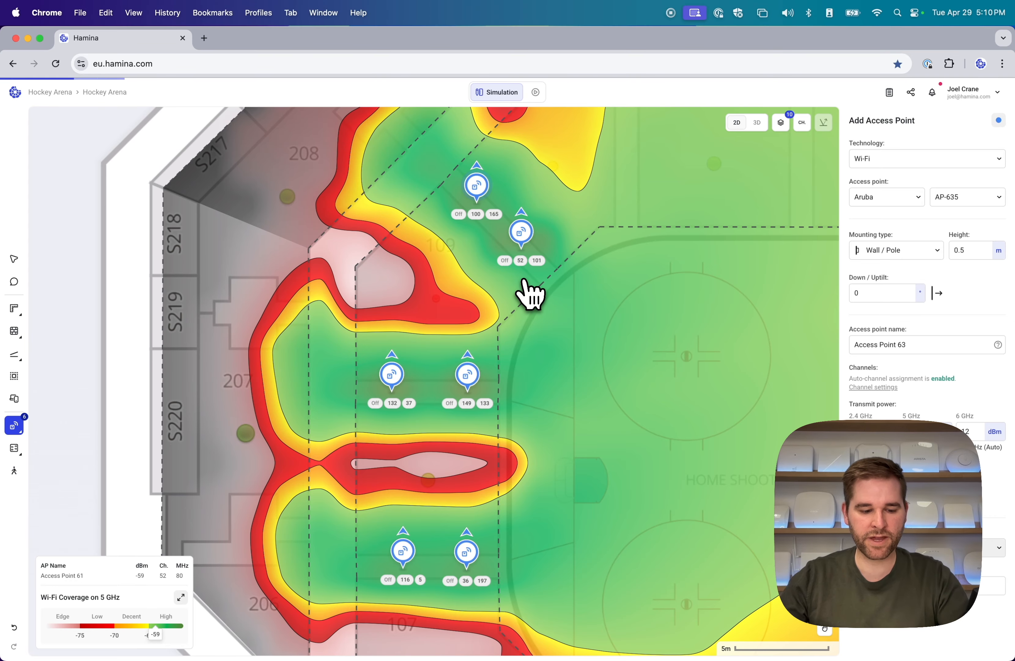
key("Escape")
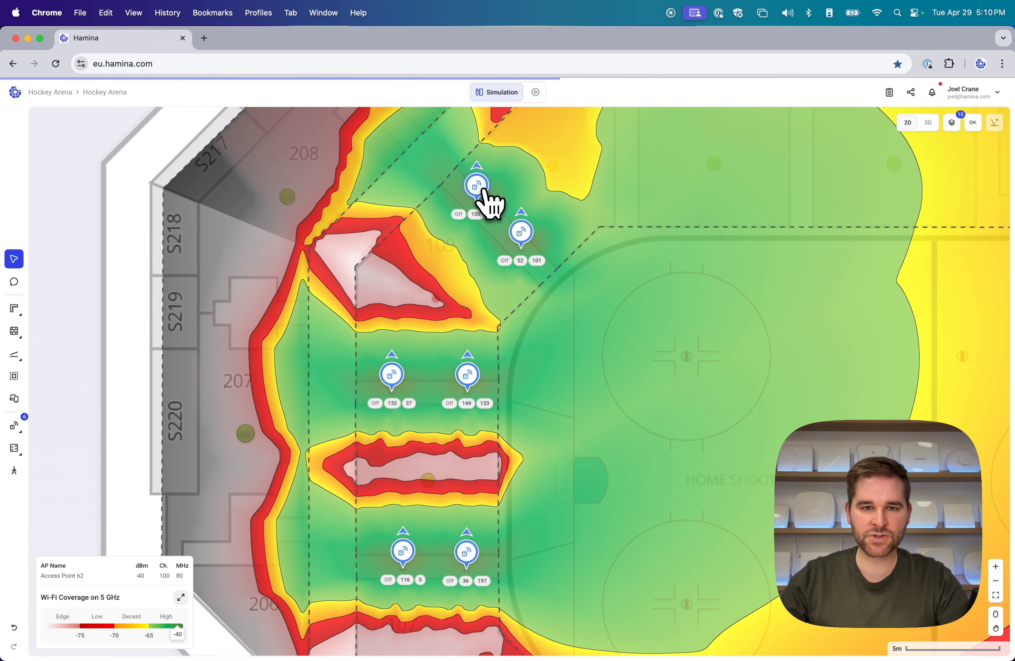
- Rotate the two access points on the diagonal aisle beside section 109 together so they face across it toward the upper right
left_click(521, 233)
left_click(525, 249, "shift")
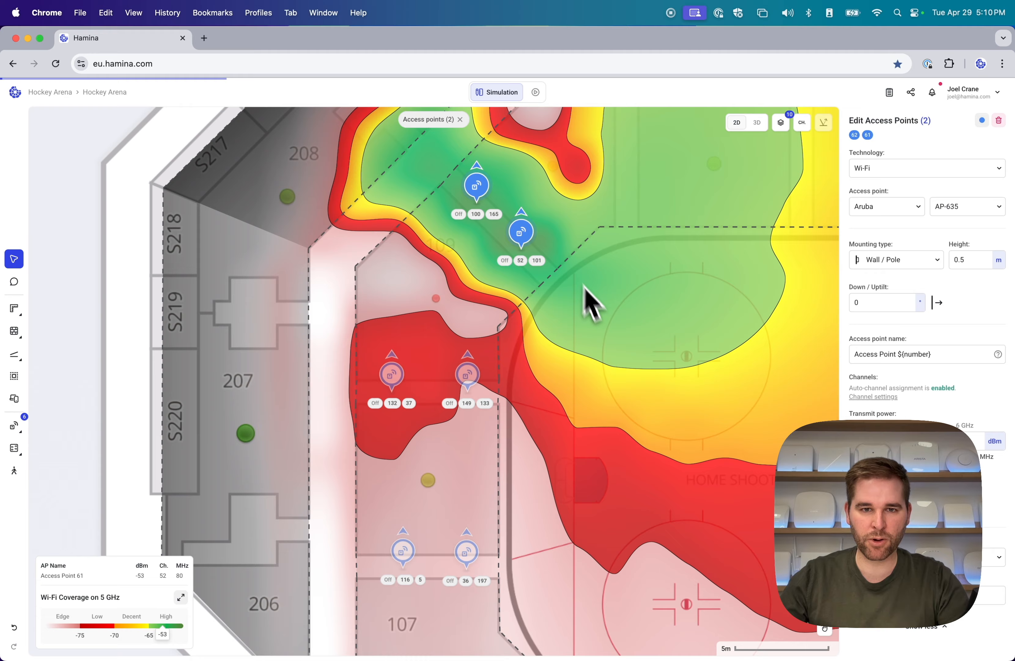
left_click_drag(532, 213, 543, 221)
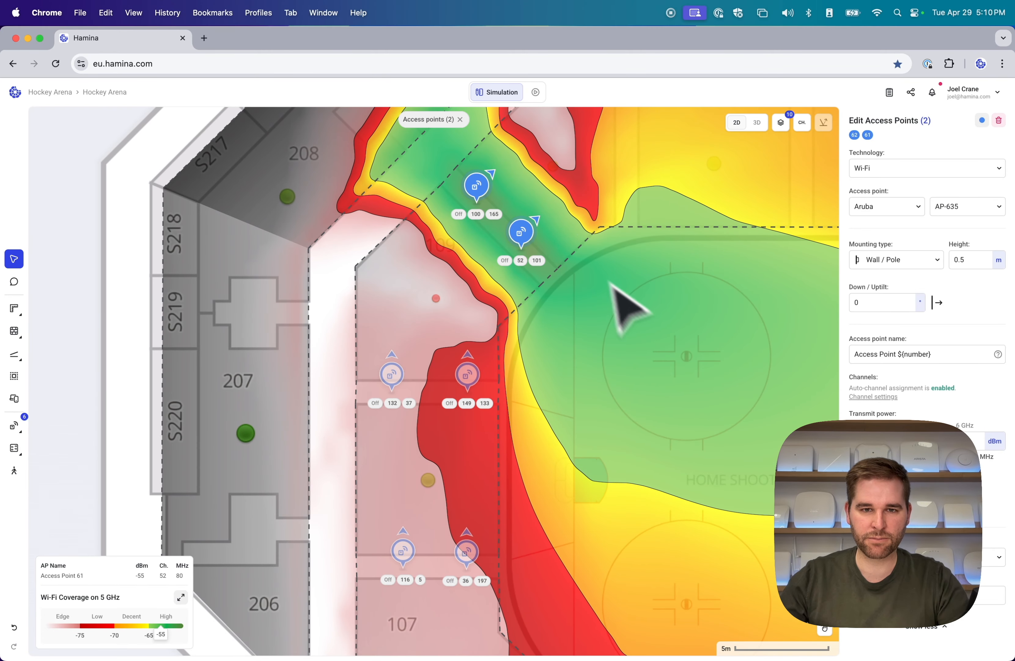
left_click(661, 351)
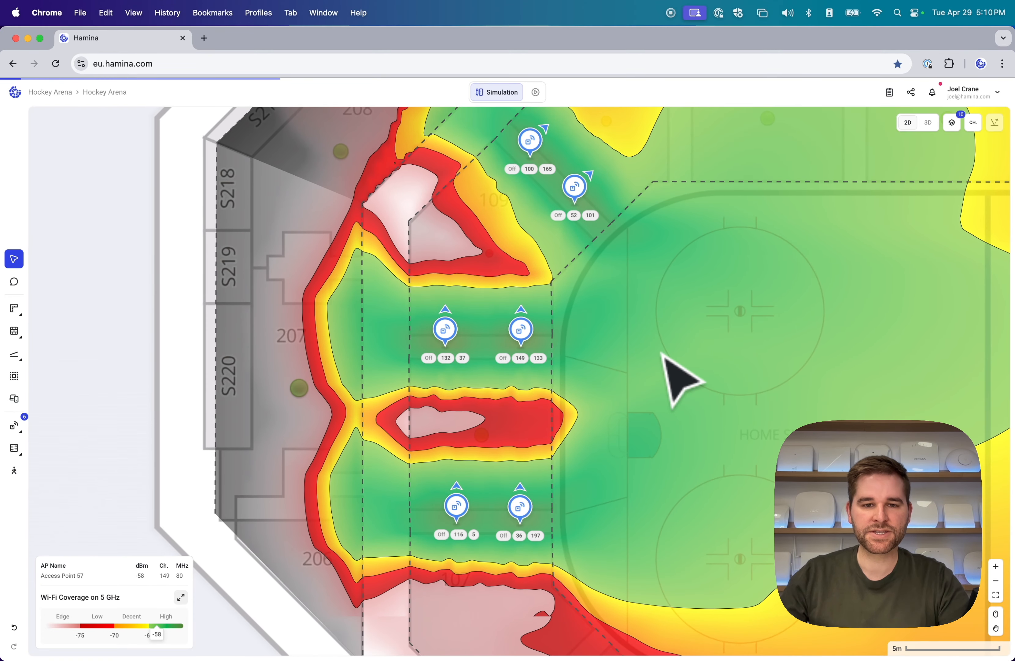
- Select all six seating access points, view them in 3D, and set their 5 GHz transmit power to 14 dBm
left_click(929, 124)
left_click_drag(386, 215, 768, 433)
left_click(433, 119)
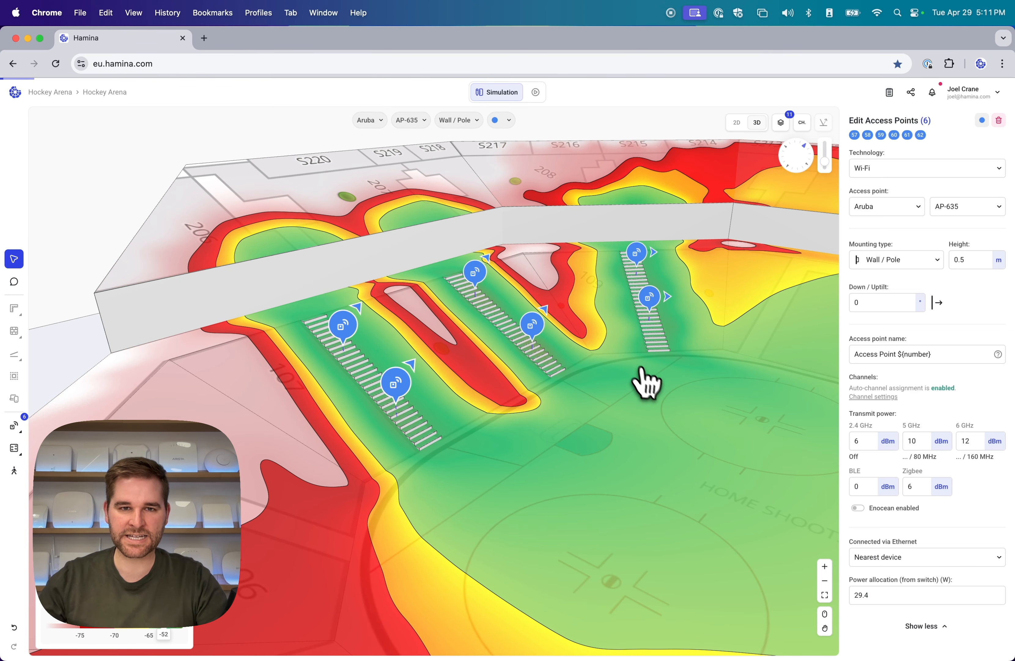
left_click(921, 440)
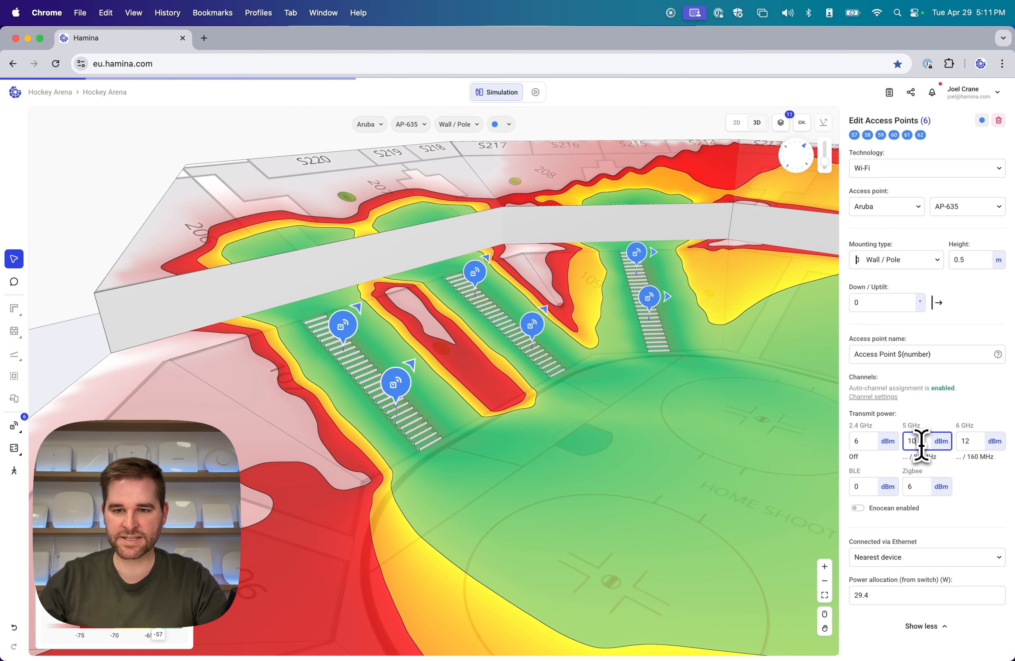
type("14")
key("Return")
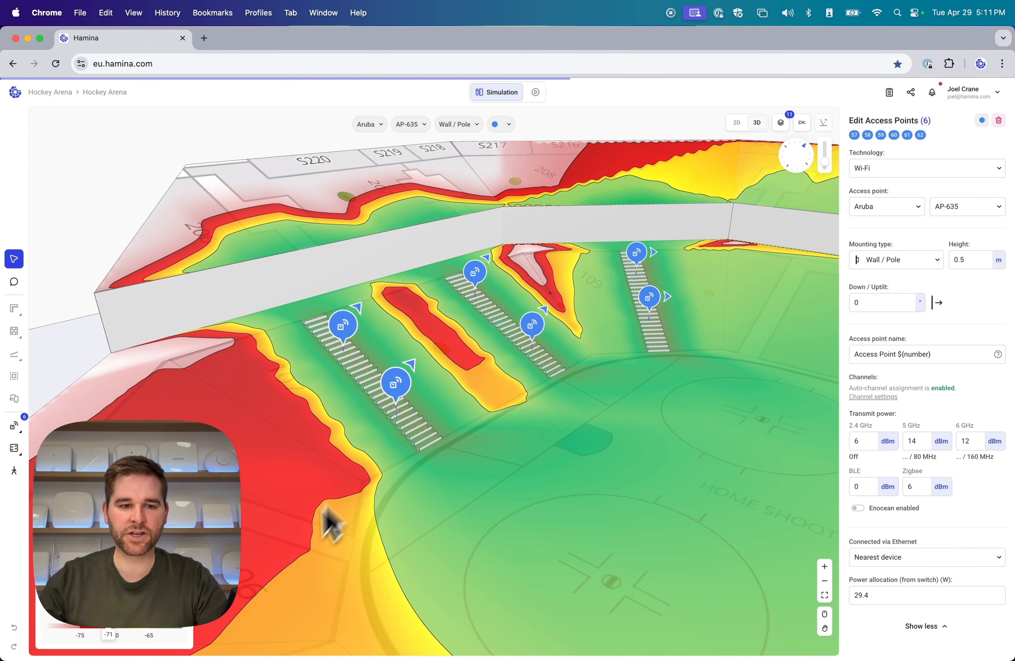
- Set the 5 GHz coverage heatmap's threshold between Decent and High to -67
left_click(180, 597)
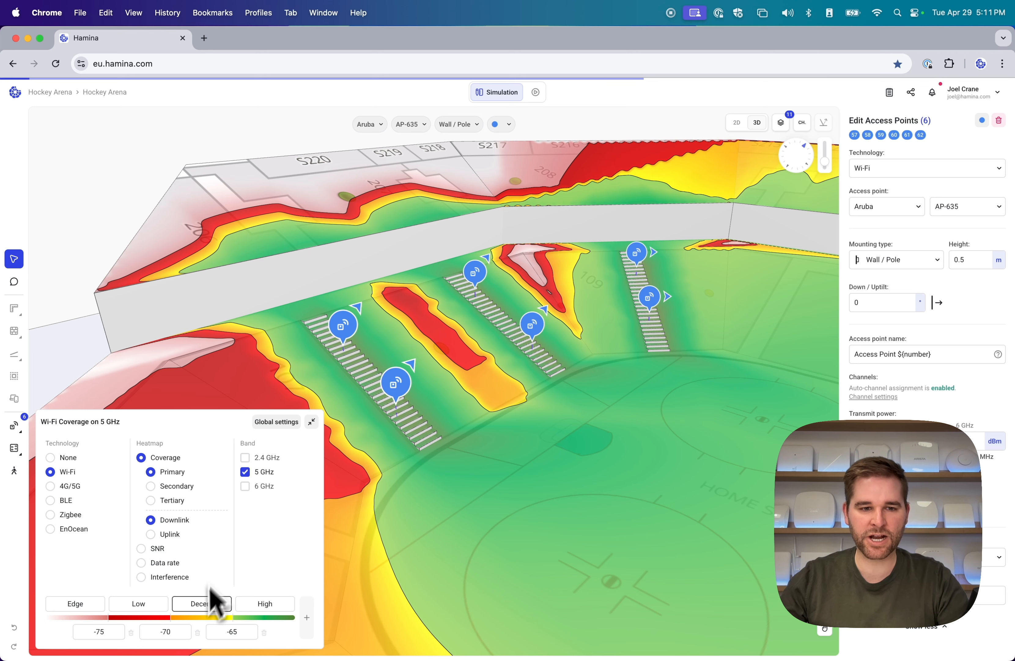
left_click(249, 633)
type("-67")
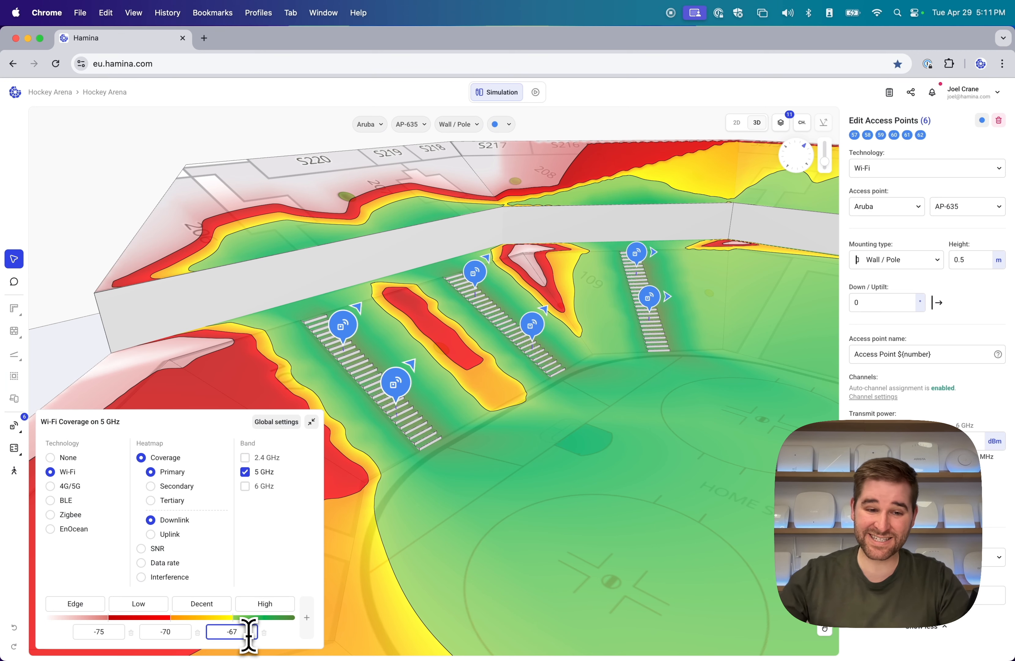
left_click(153, 633)
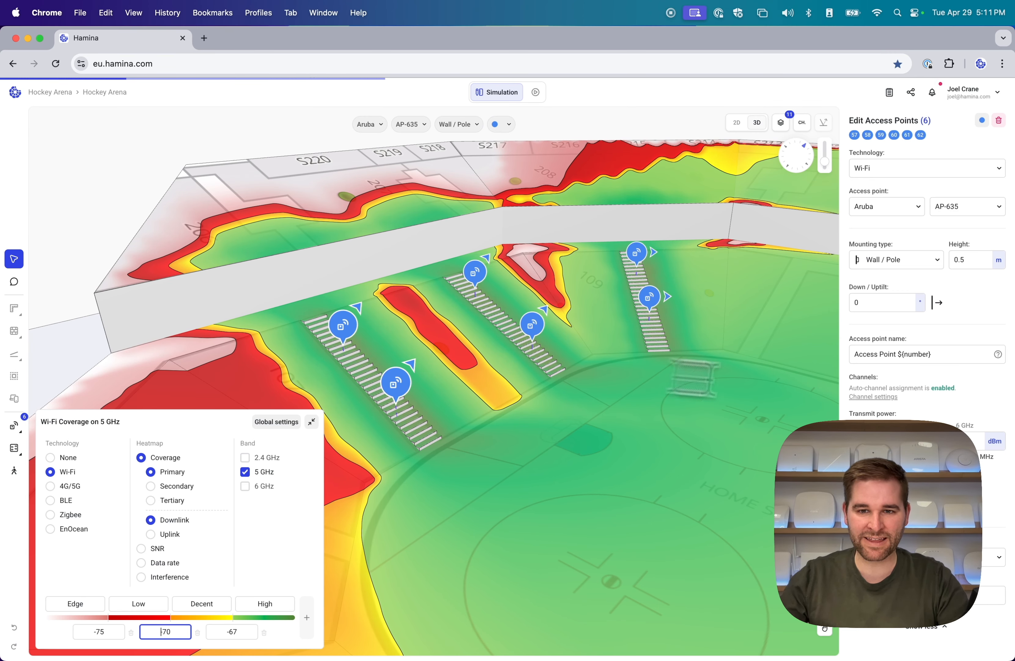
- Set the height of the six selected access points to 0.75 m and return to the 2D plan
left_click(969, 260)
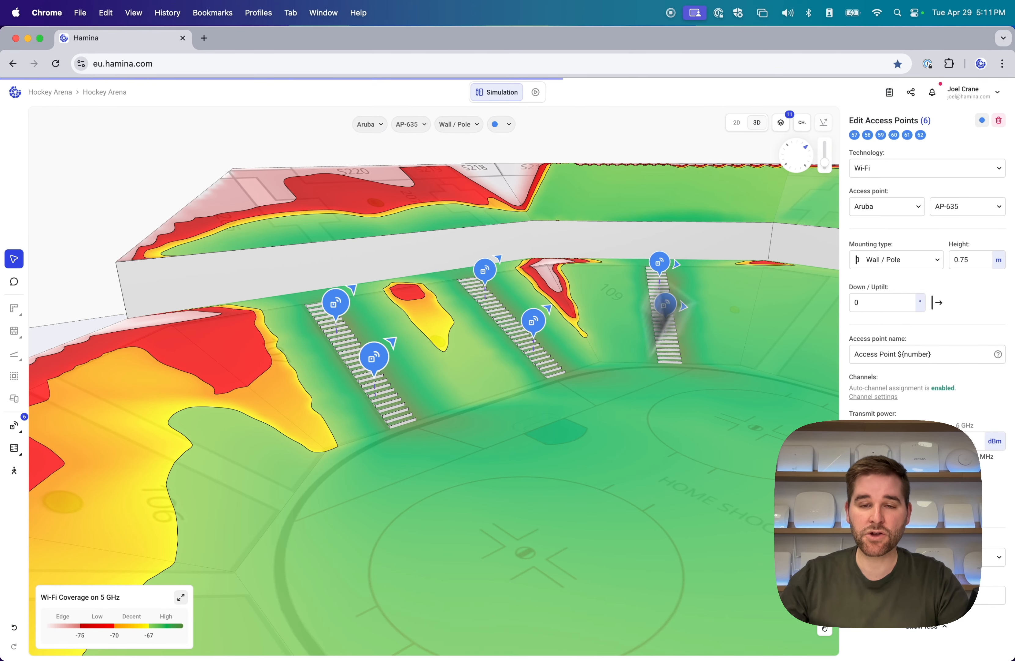
left_click(736, 122)
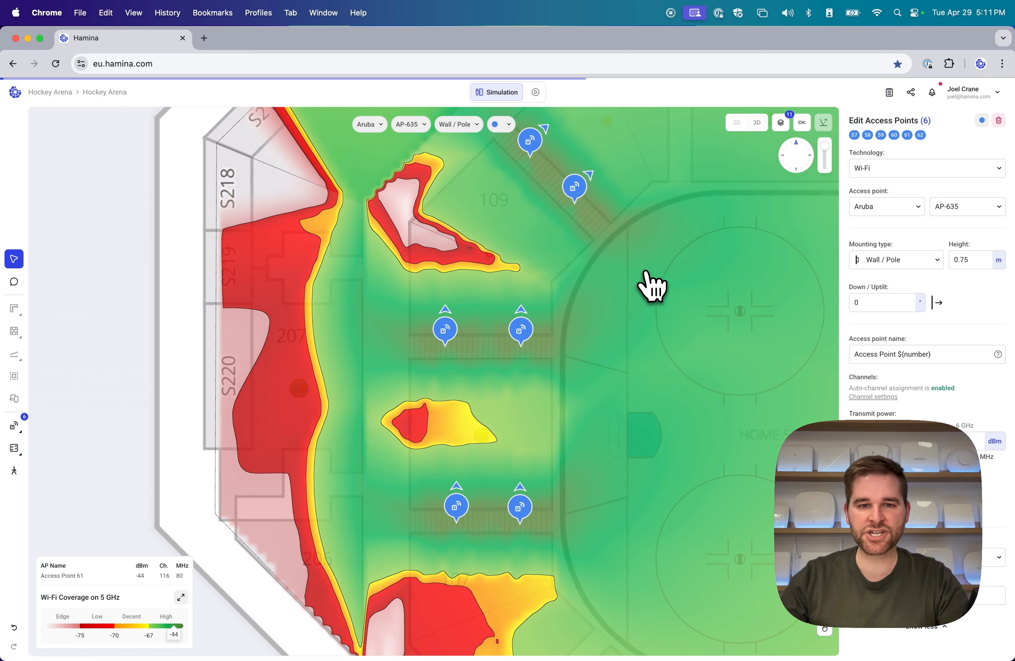